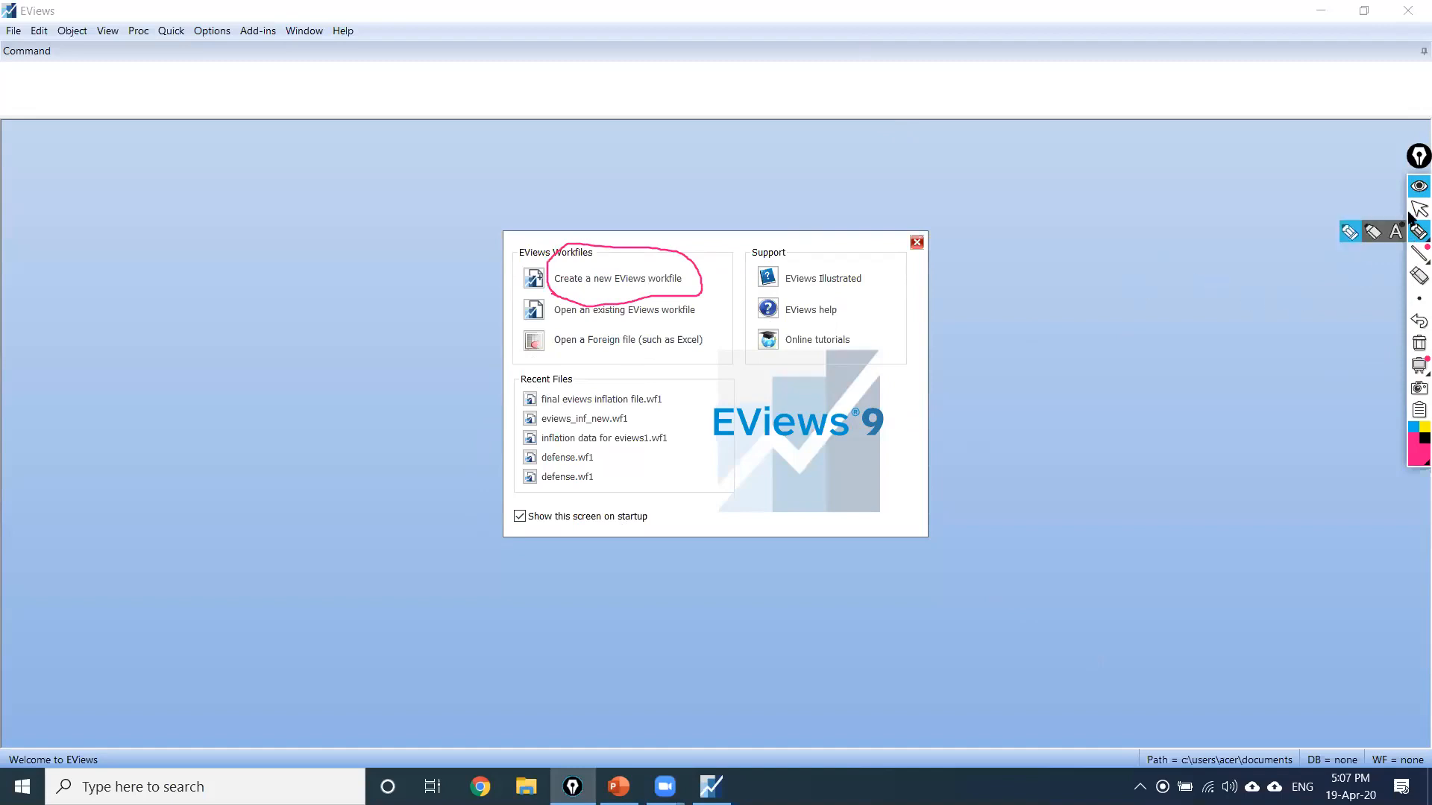
# Step: Start a new EViews workfile with the Dated - regular frequency structure type
pyautogui.click(615, 281)
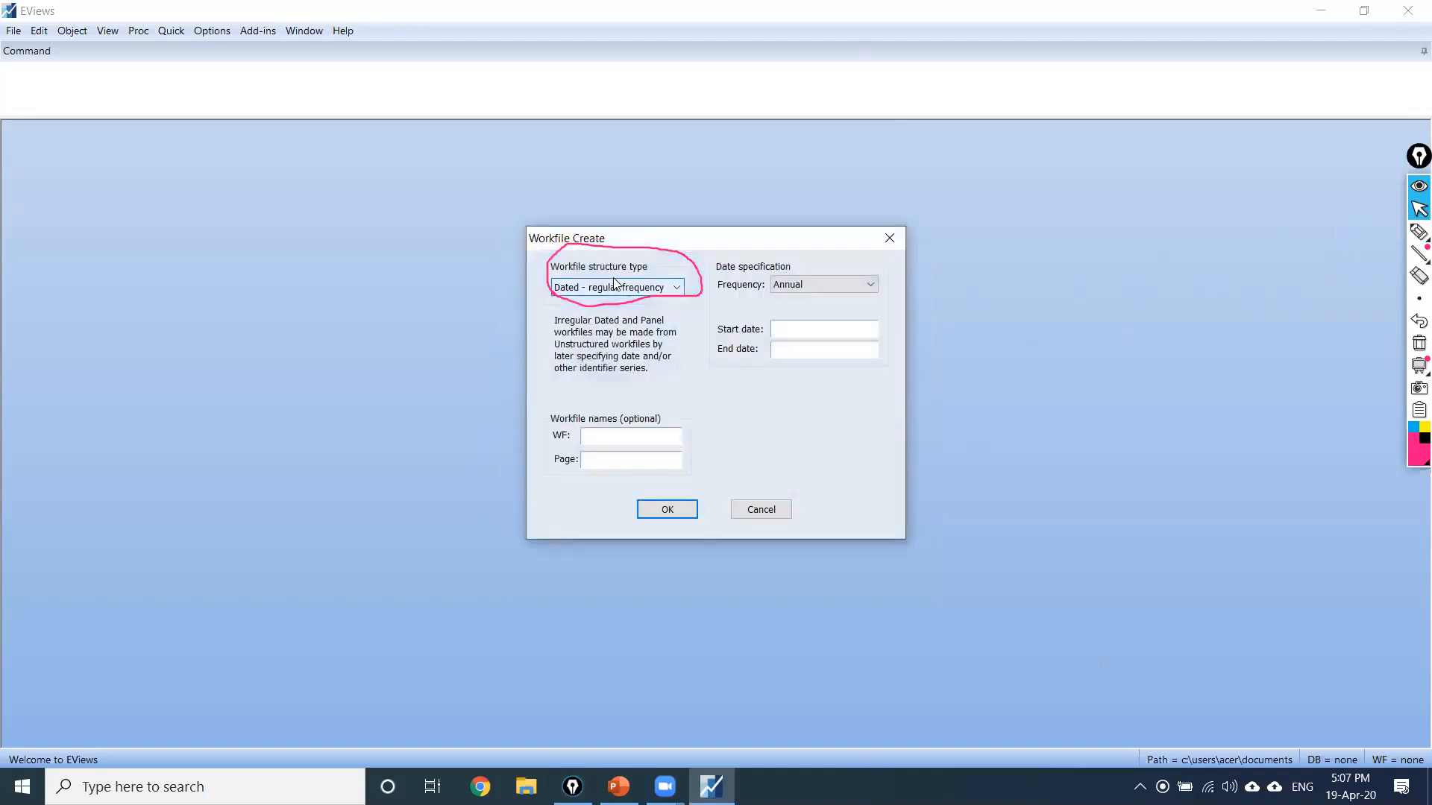
pyautogui.click(1419, 343)
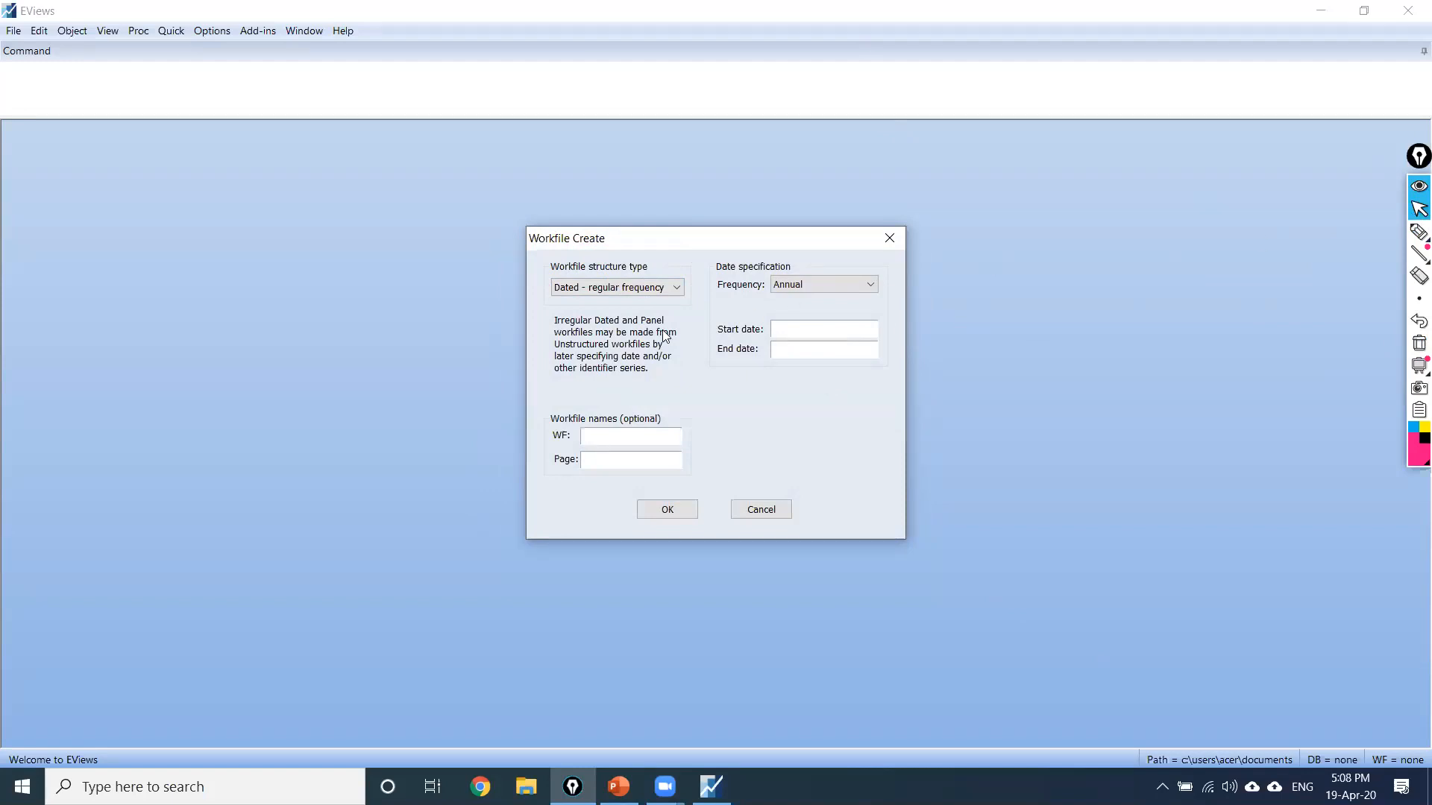
pyautogui.click(592, 288)
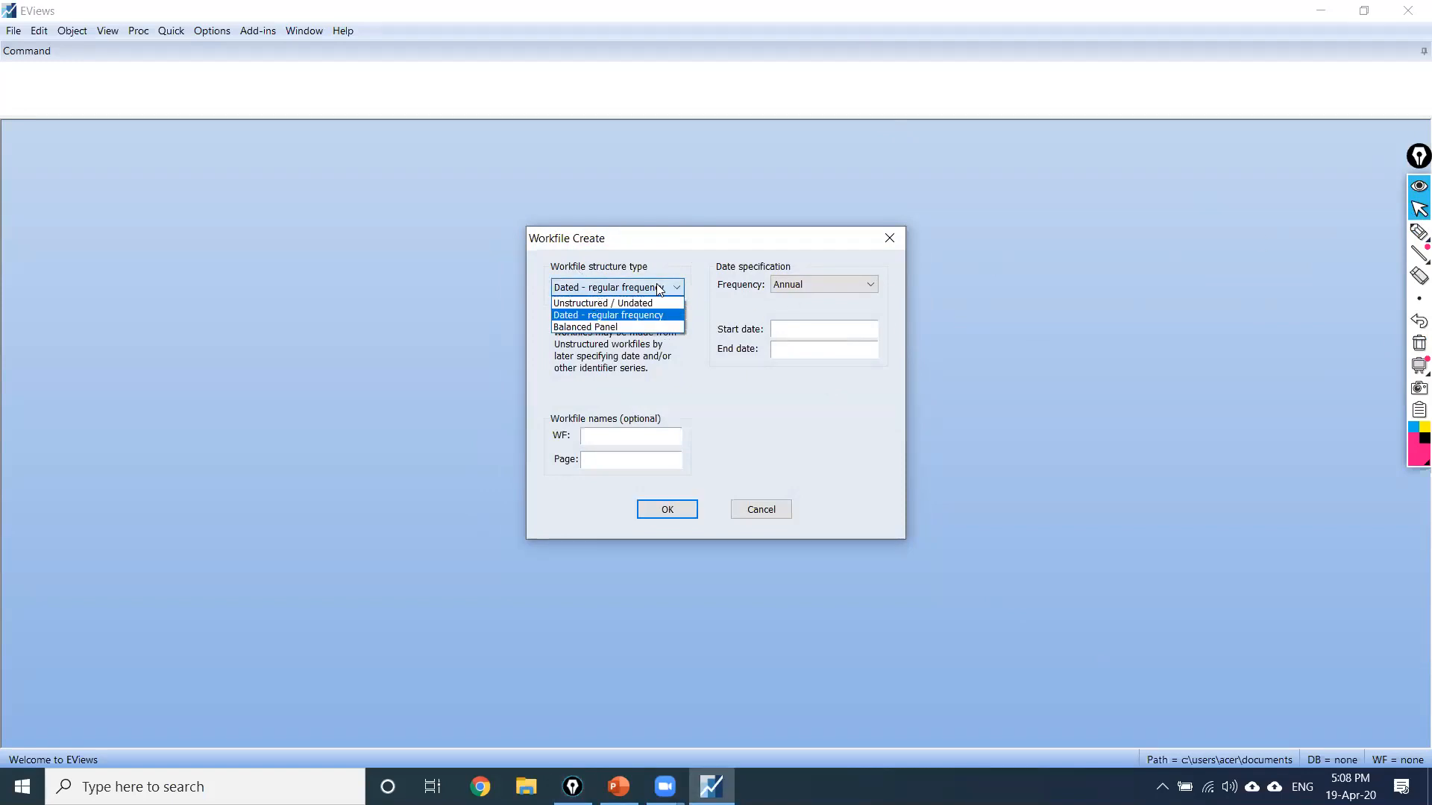
pyautogui.click(638, 320)
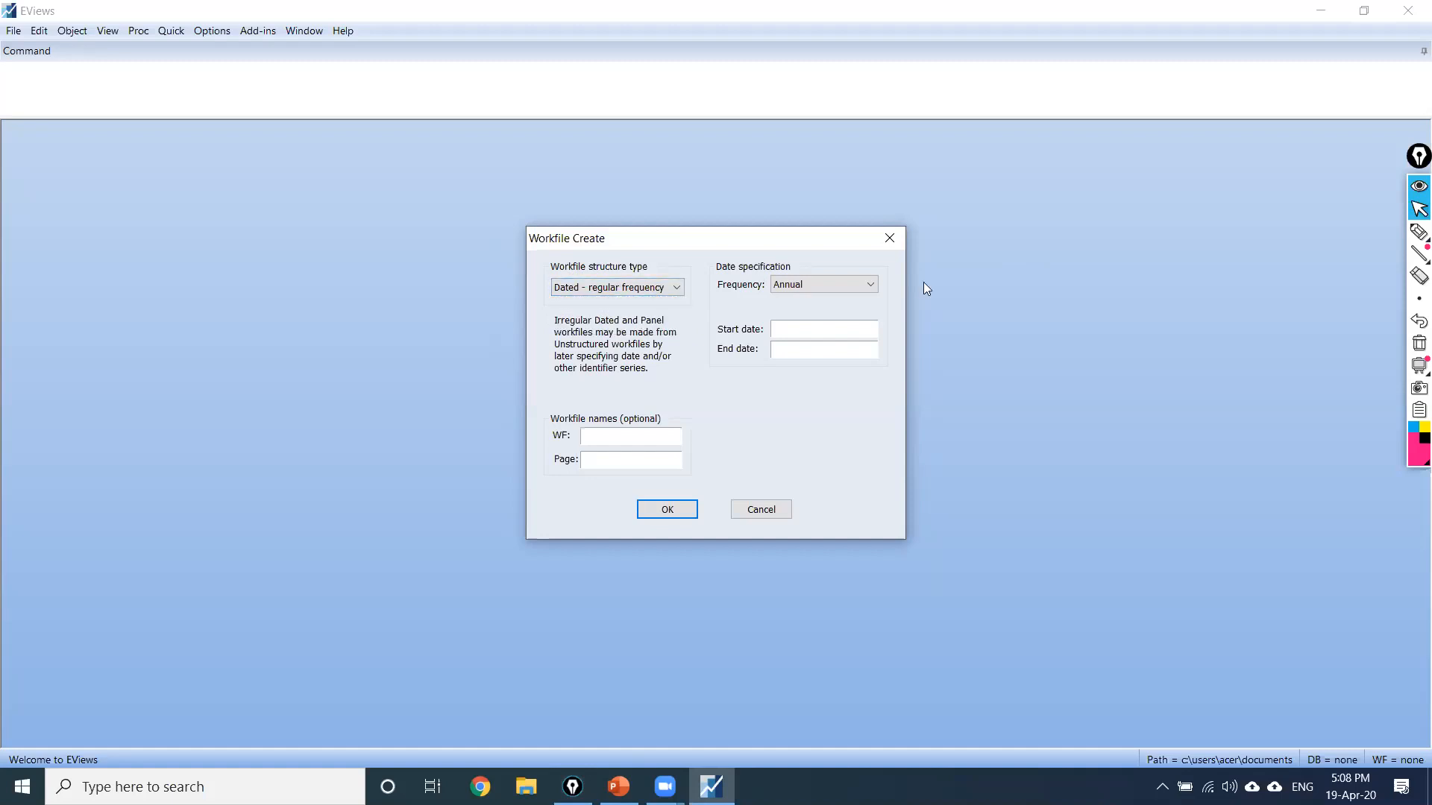
# Step: Set the workfile's frequency to Annual, with start date 1974 and end date 2018
pyautogui.click(872, 283)
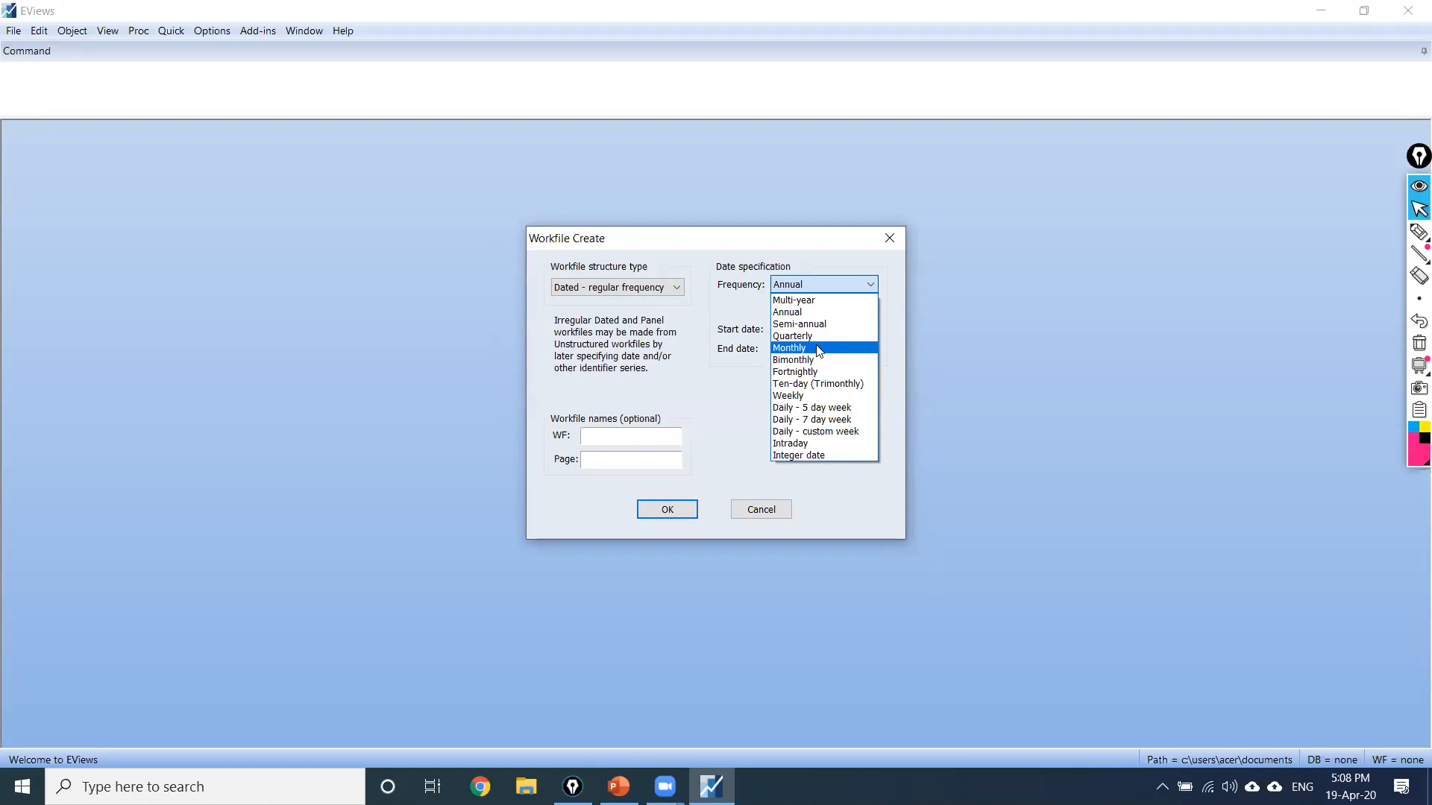
pyautogui.click(813, 311)
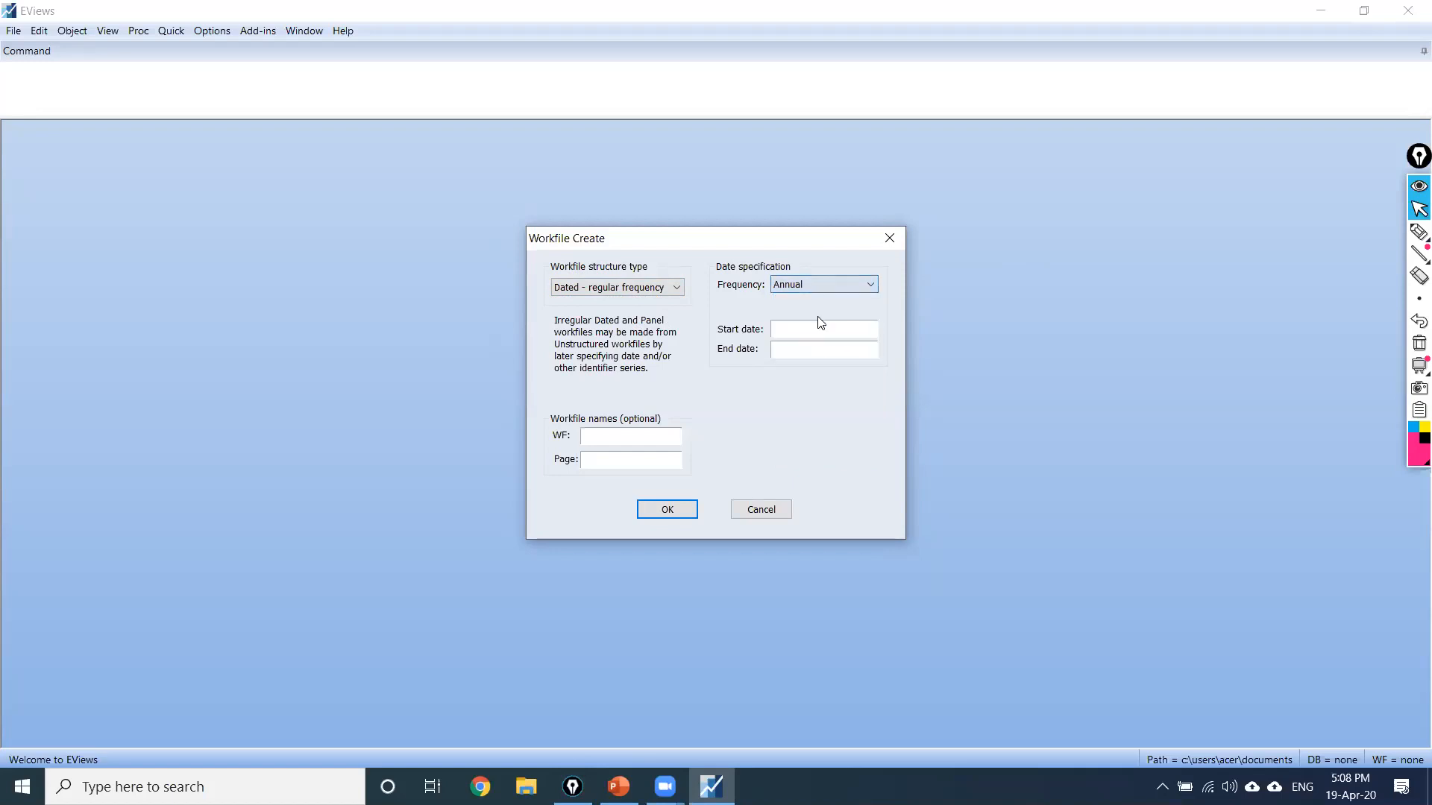
pyautogui.click(795, 332)
pyautogui.write('19')
pyautogui.write('2018')
pyautogui.click(1418, 232)
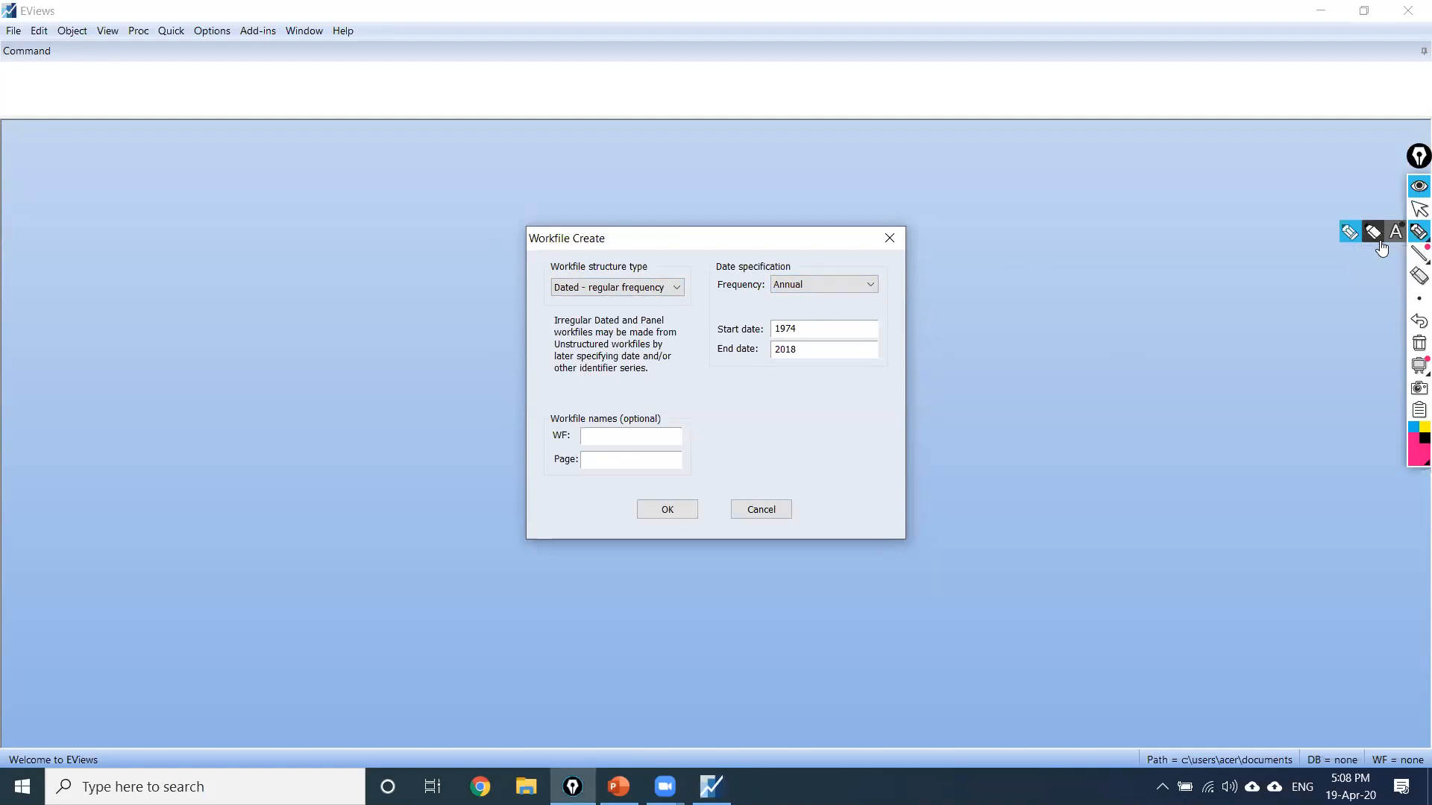
pyautogui.moveTo(576, 301); pyautogui.dragTo(618, 285)
pyautogui.moveTo(791, 296); pyautogui.dragTo(835, 263)
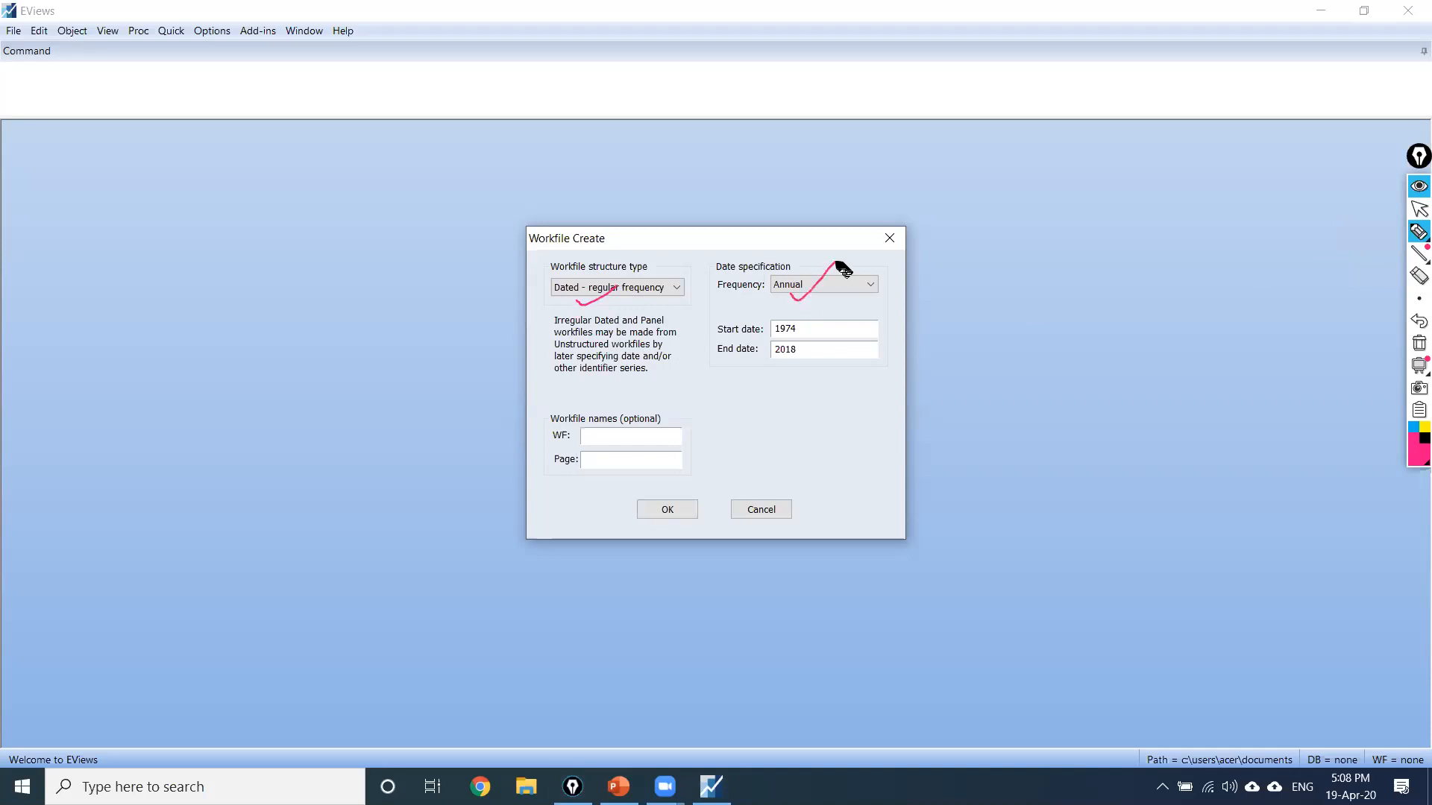
pyautogui.moveTo(798, 328); pyautogui.dragTo(820, 310)
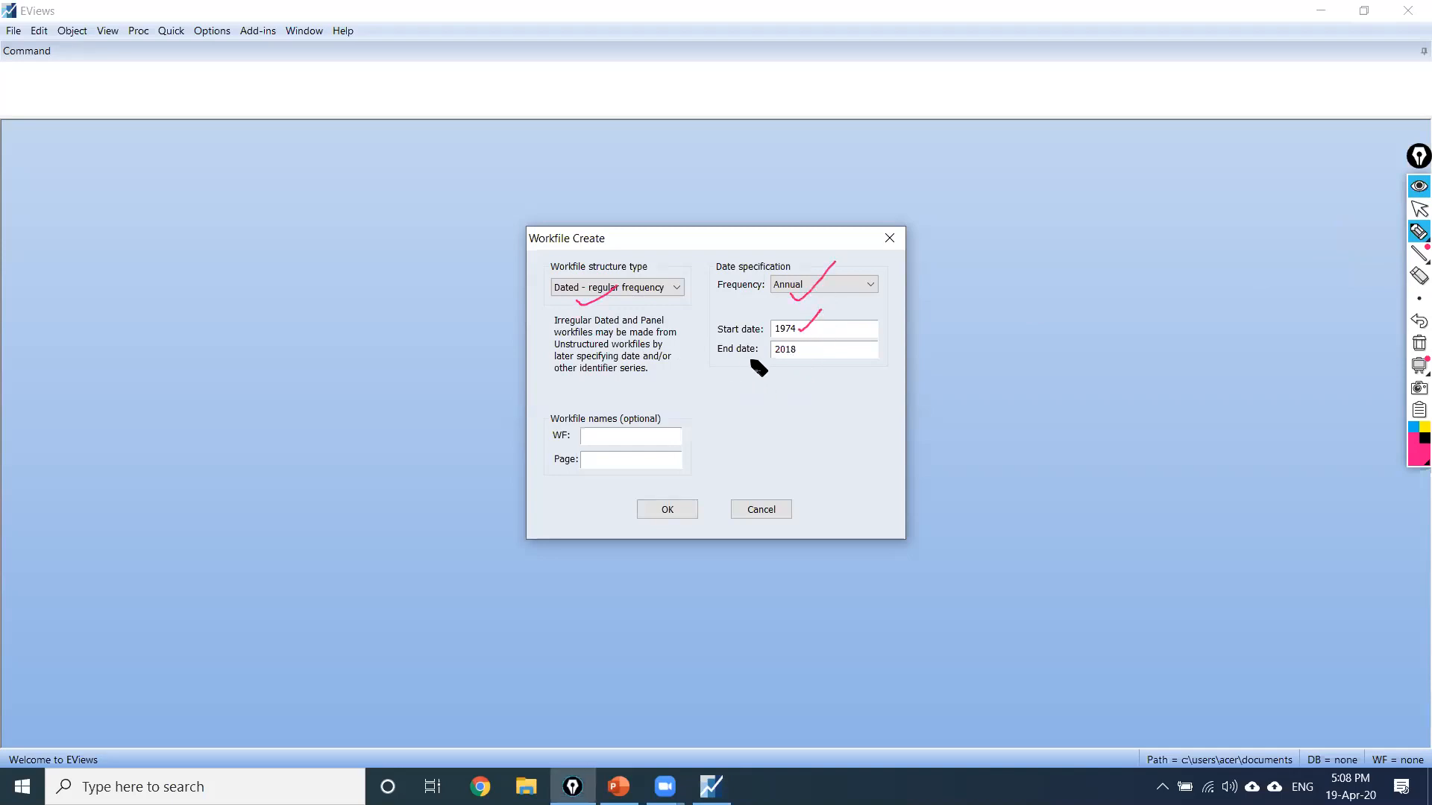
pyautogui.moveTo(795, 358); pyautogui.dragTo(841, 325)
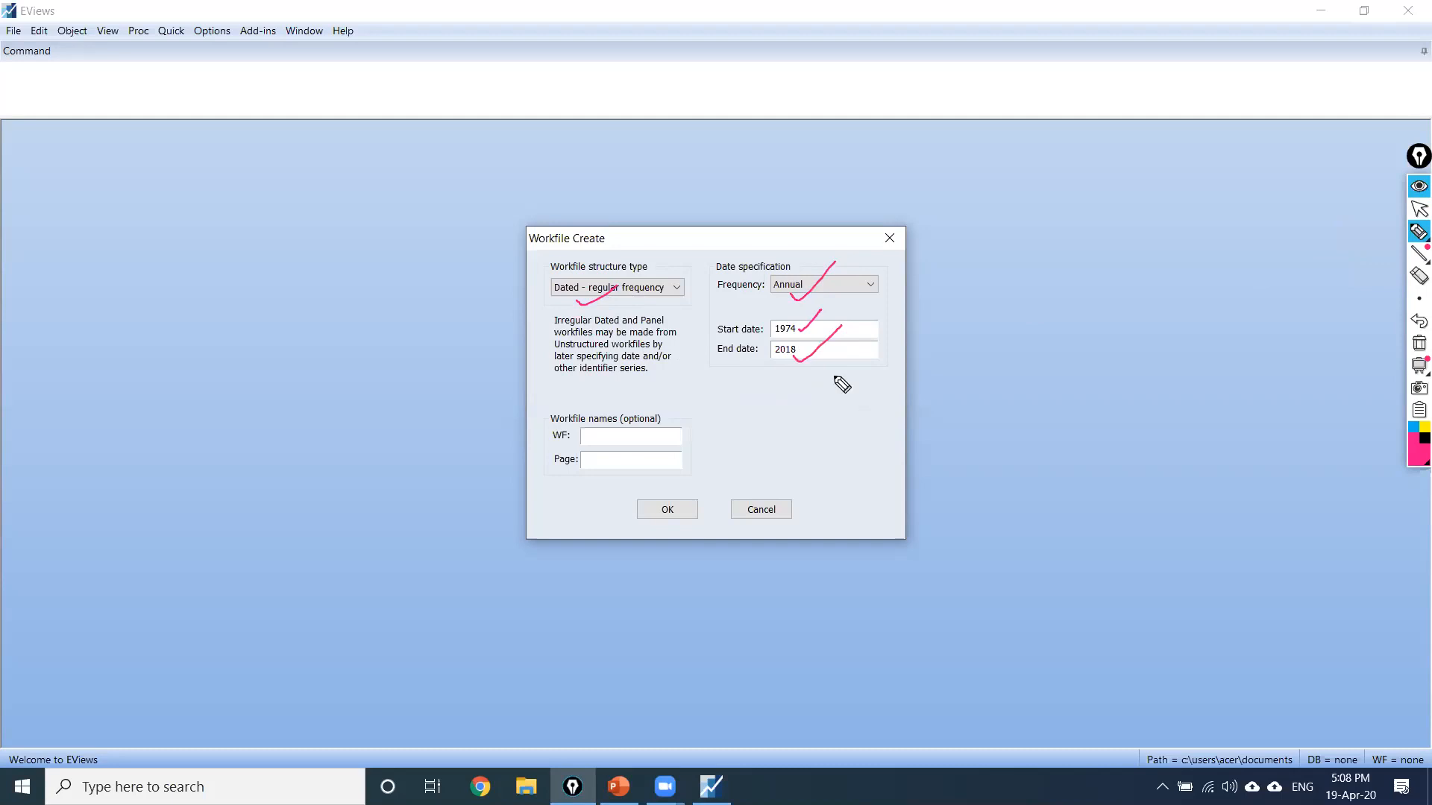
pyautogui.click(662, 268)
pyautogui.moveTo(645, 265)
pyautogui.mouseDown()
pyautogui.moveTo(549, 310)
pyautogui.moveTo(684, 278)
pyautogui.moveTo(660, 262)
pyautogui.mouseUp()
pyautogui.moveTo(768, 281)
pyautogui.mouseDown()
pyautogui.moveTo(858, 313)
pyautogui.moveTo(794, 268)
pyautogui.mouseUp()
pyautogui.moveTo(804, 328)
pyautogui.mouseDown()
pyautogui.moveTo(783, 319)
pyautogui.moveTo(825, 377)
pyautogui.moveTo(809, 356)
pyautogui.mouseUp()
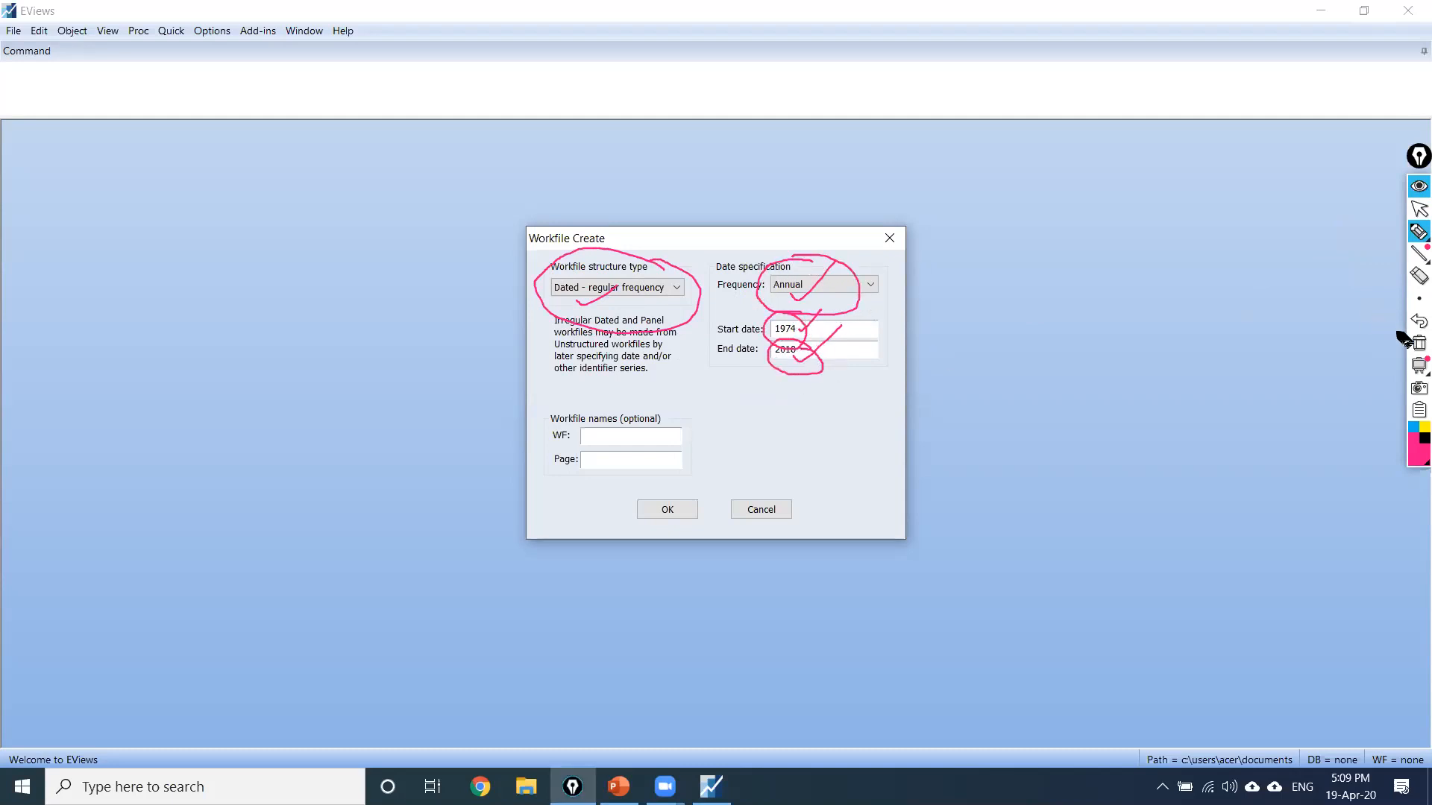
pyautogui.click(1417, 343)
pyautogui.click(1417, 211)
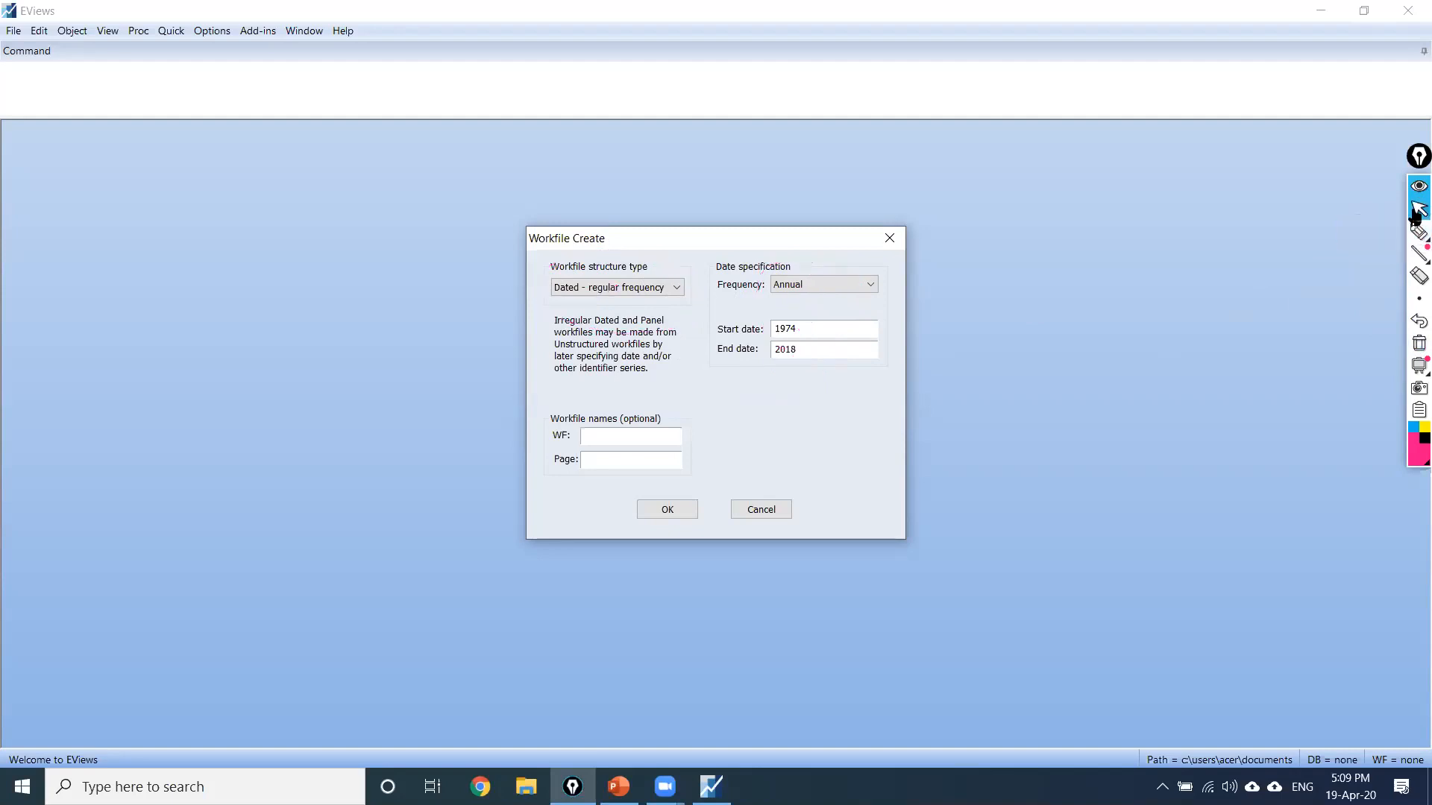
# Step: Create the specified workfile and save it to the Desktop as an EViews Workfile named Online Workshop
pyautogui.click(685, 516)
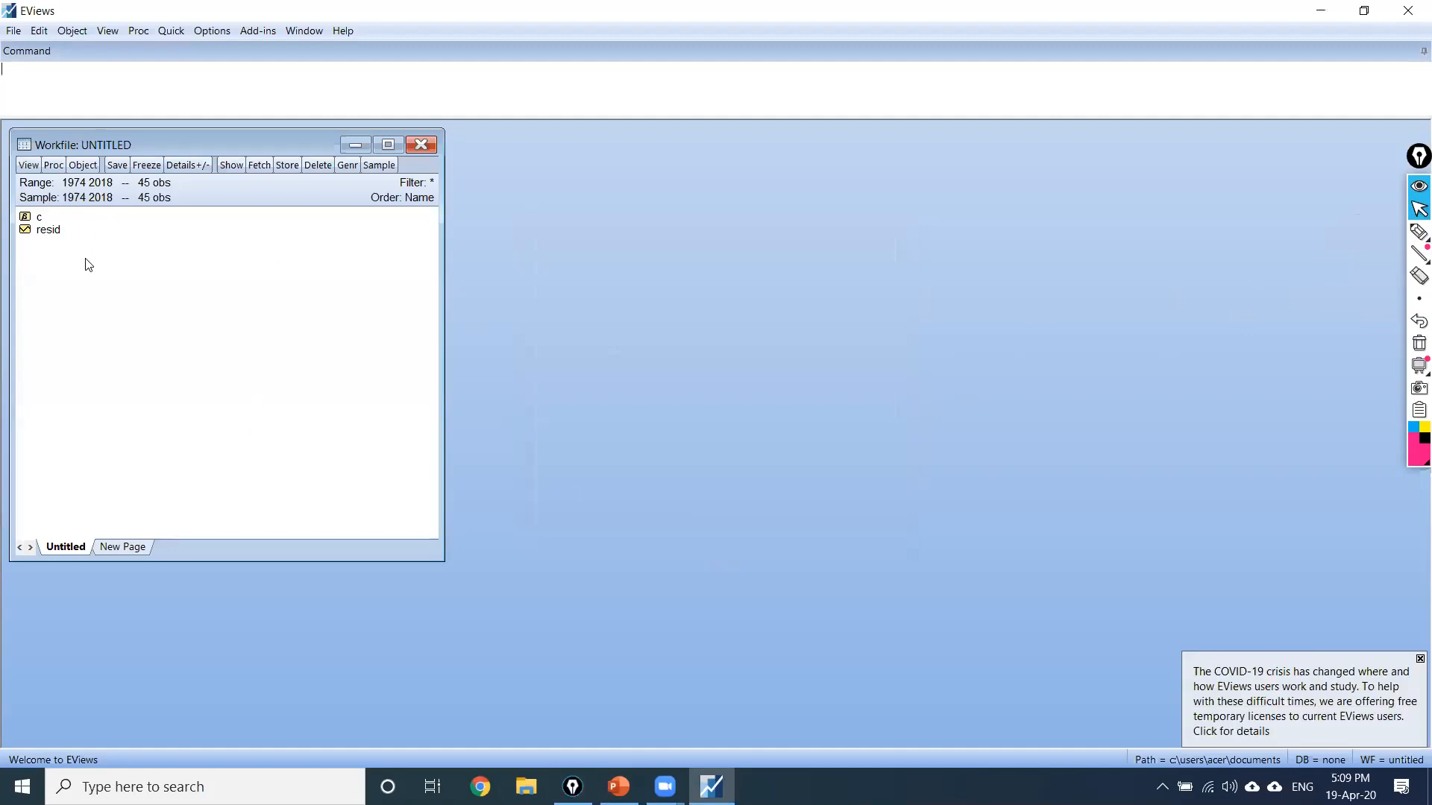
pyautogui.click(117, 166)
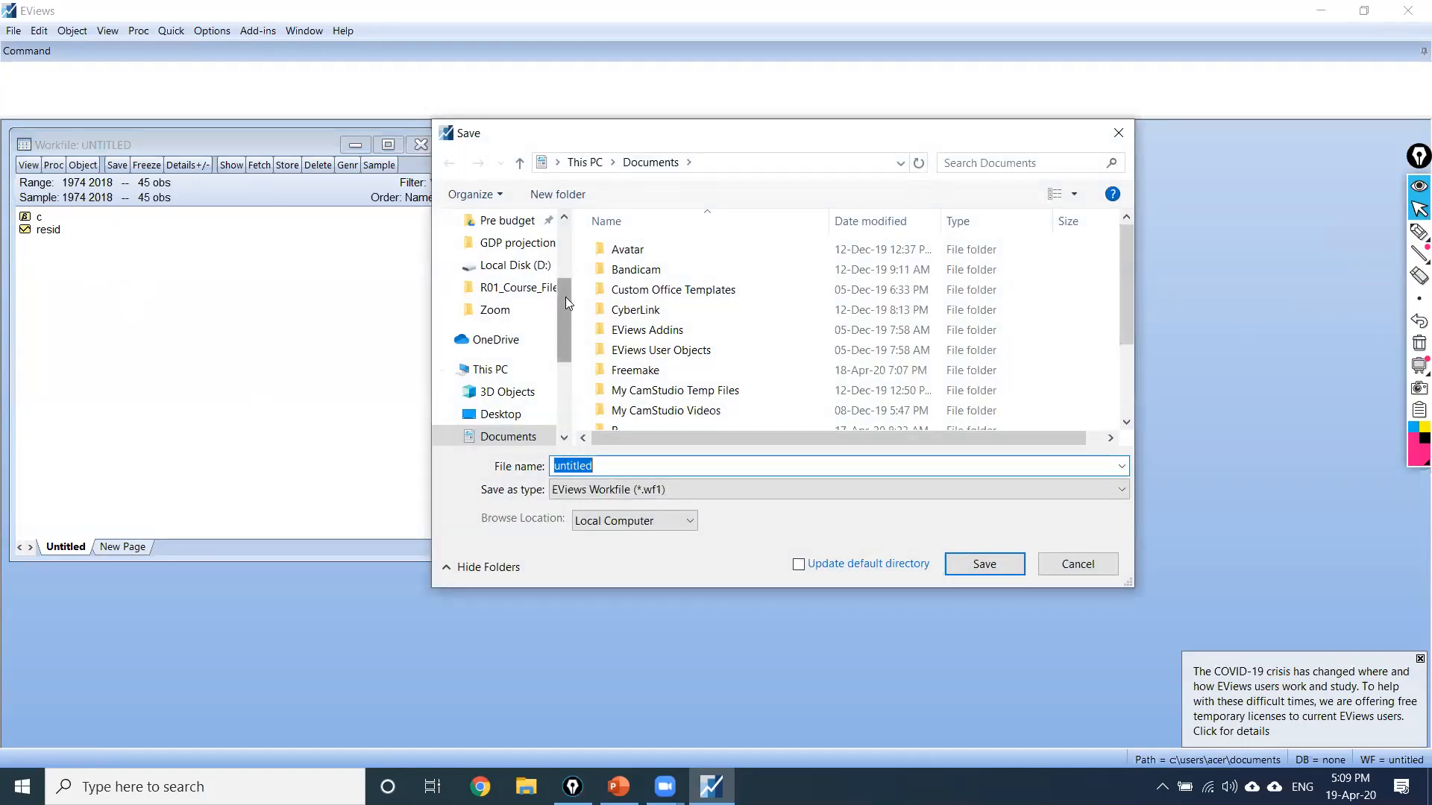
pyautogui.scroll(3, 565, 297)
pyautogui.click(499, 261)
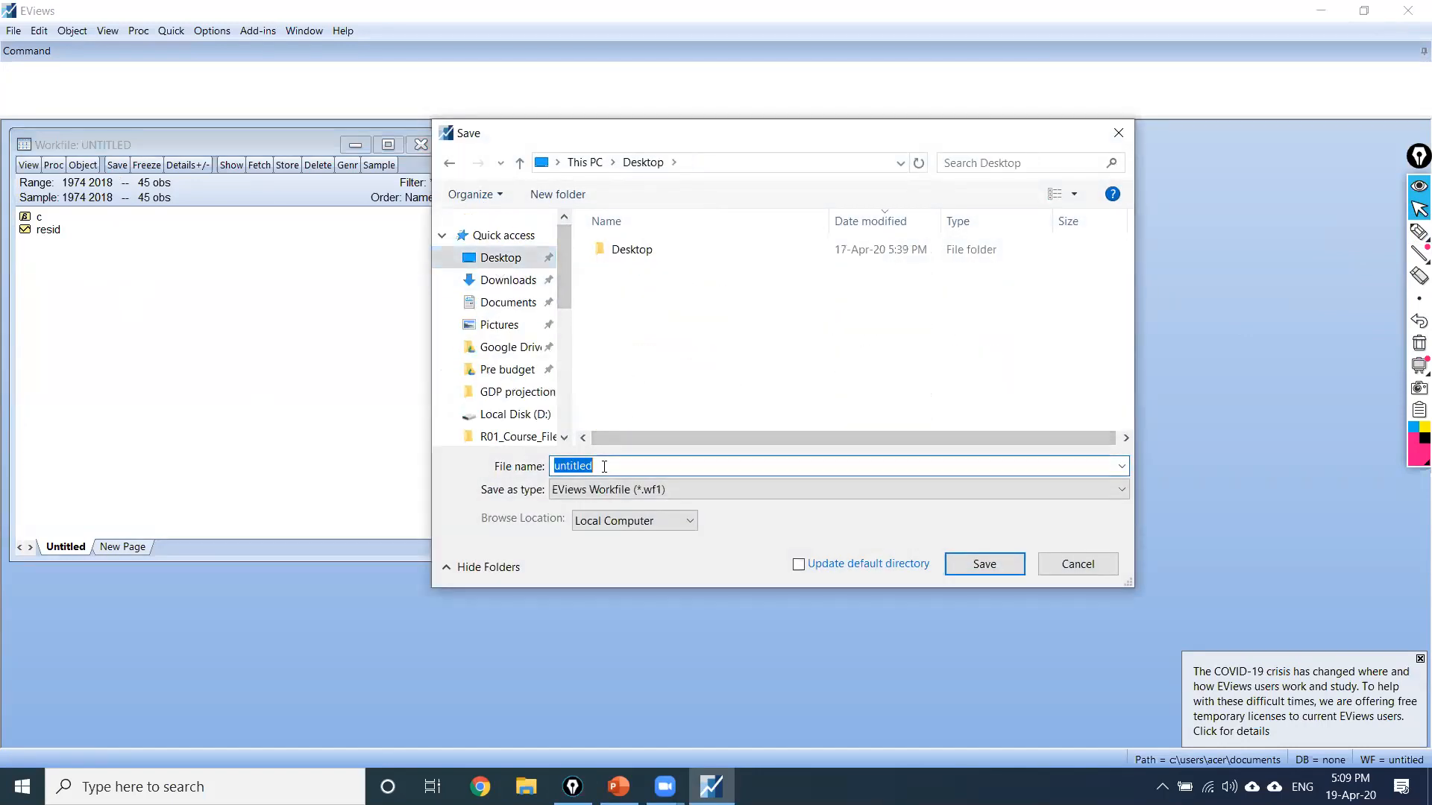
pyautogui.write('Online W')
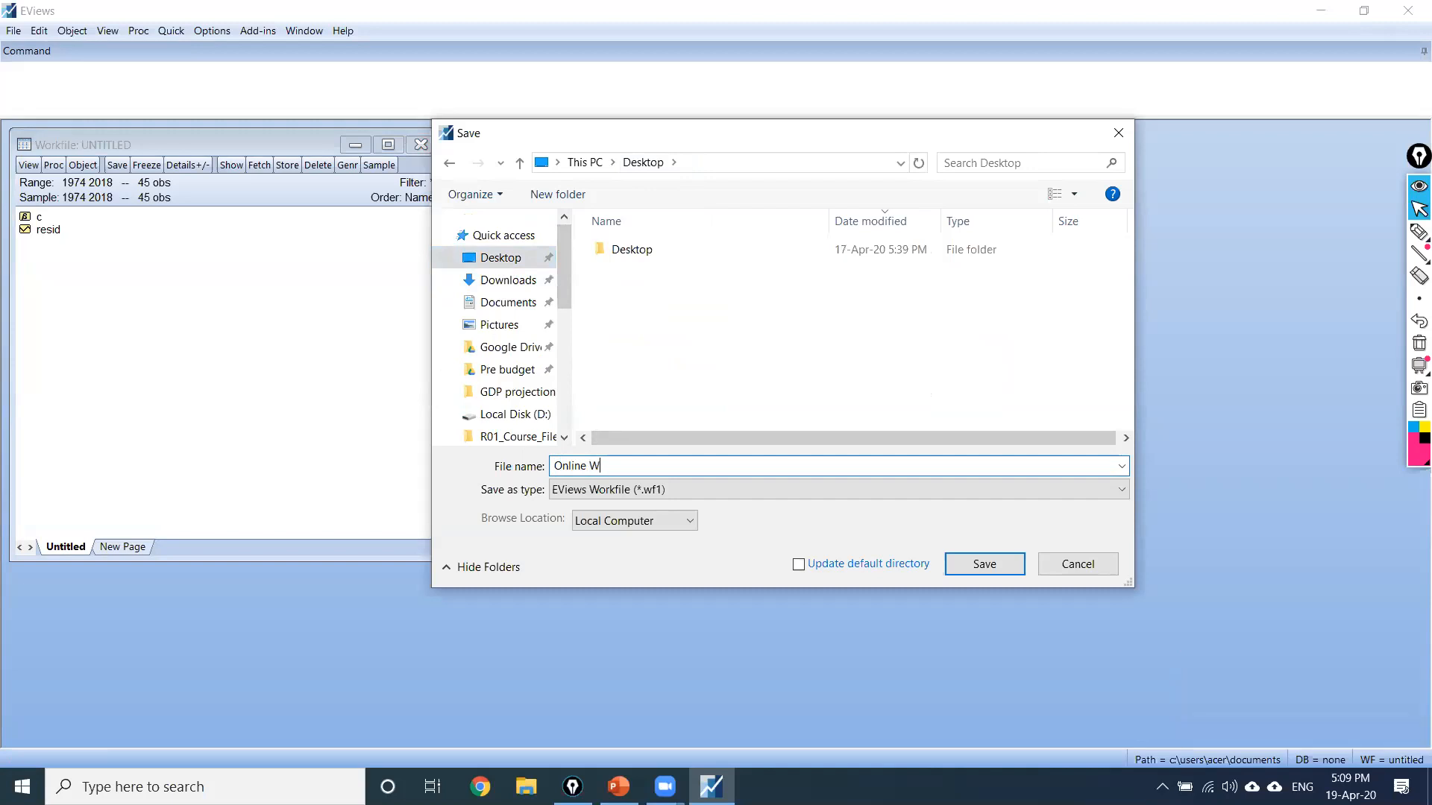
pyautogui.write('orkshop')
pyautogui.click(979, 563)
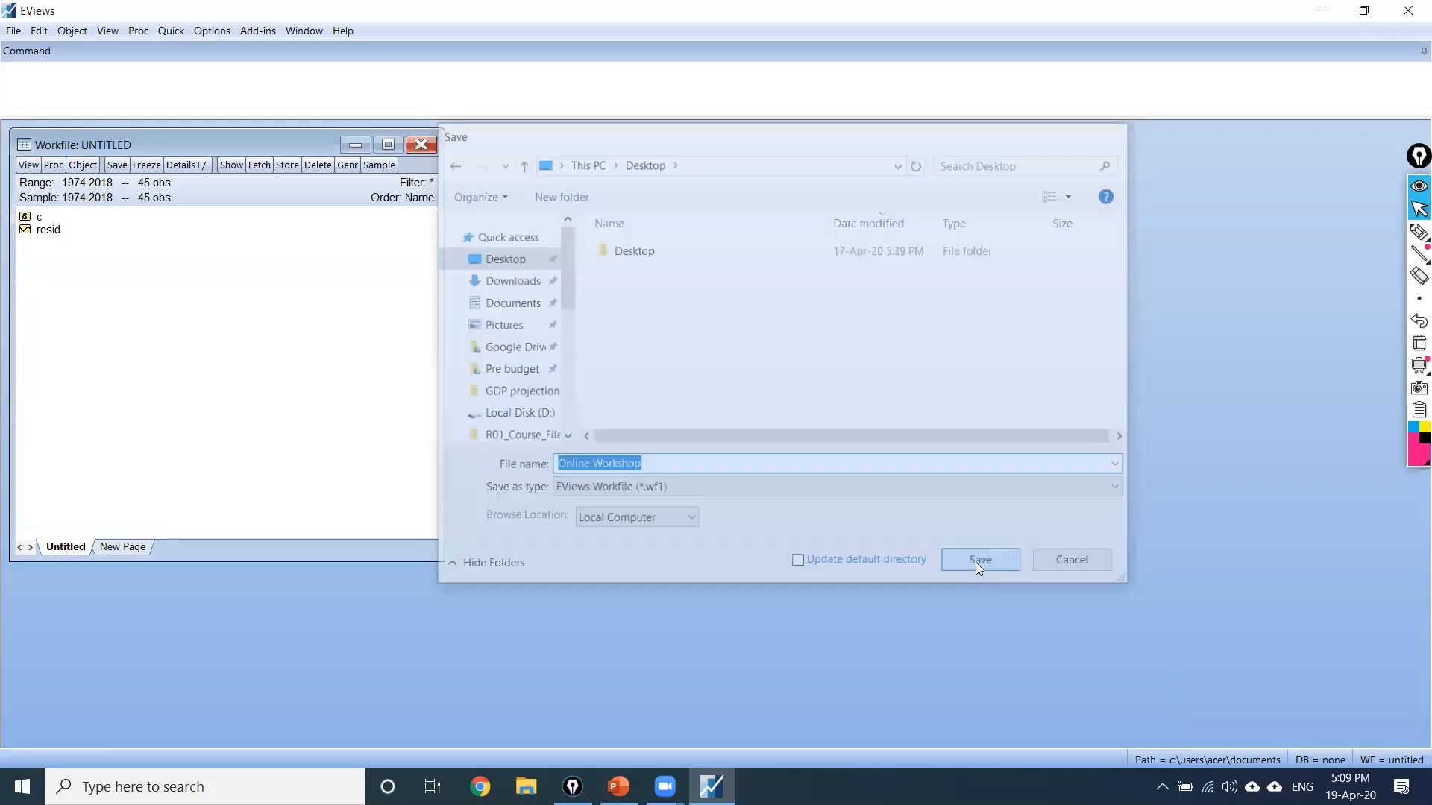
pyautogui.click(811, 367)
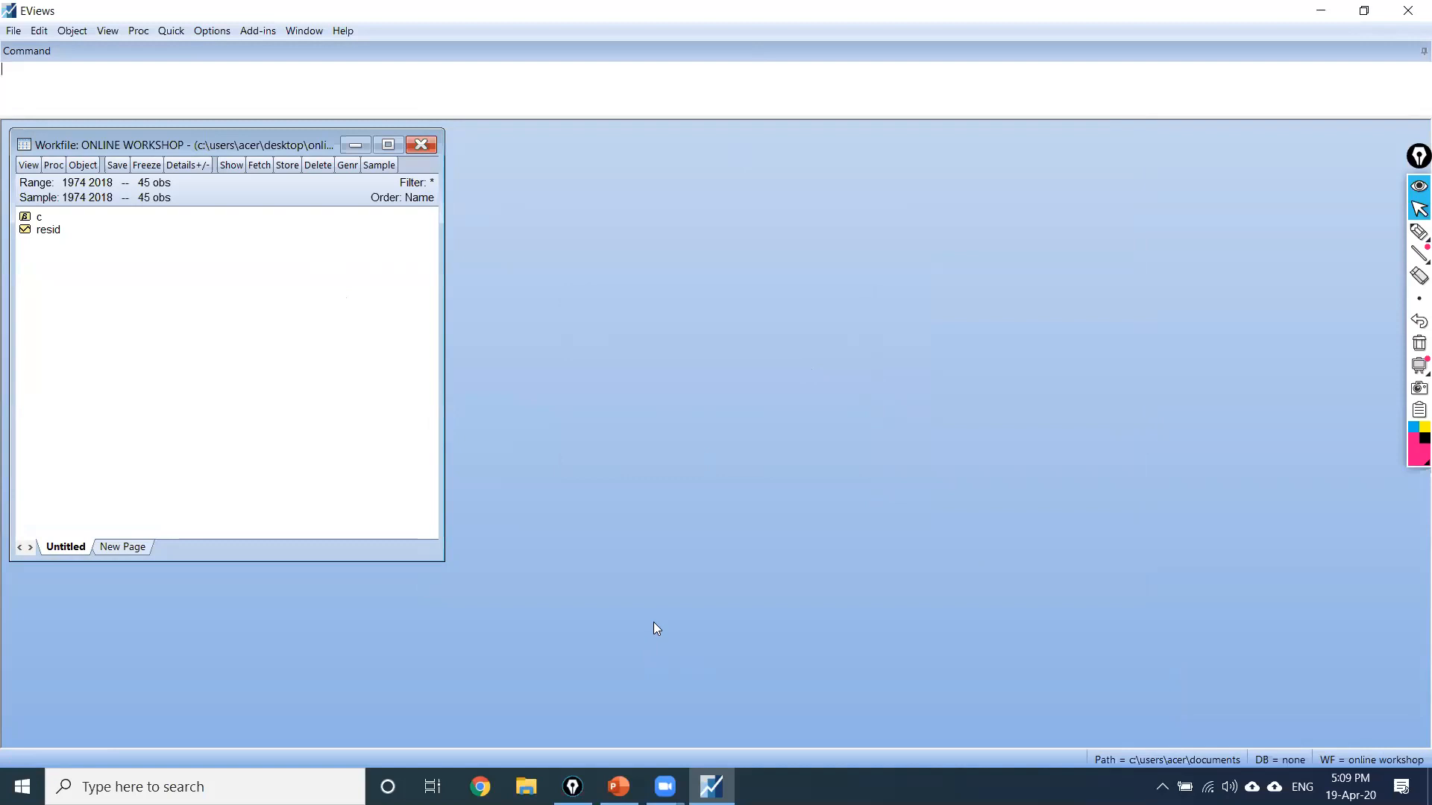
# Step: Open the recent Excel workbook EViews Workshop.xlsx from the Desktop
pyautogui.click(186, 786)
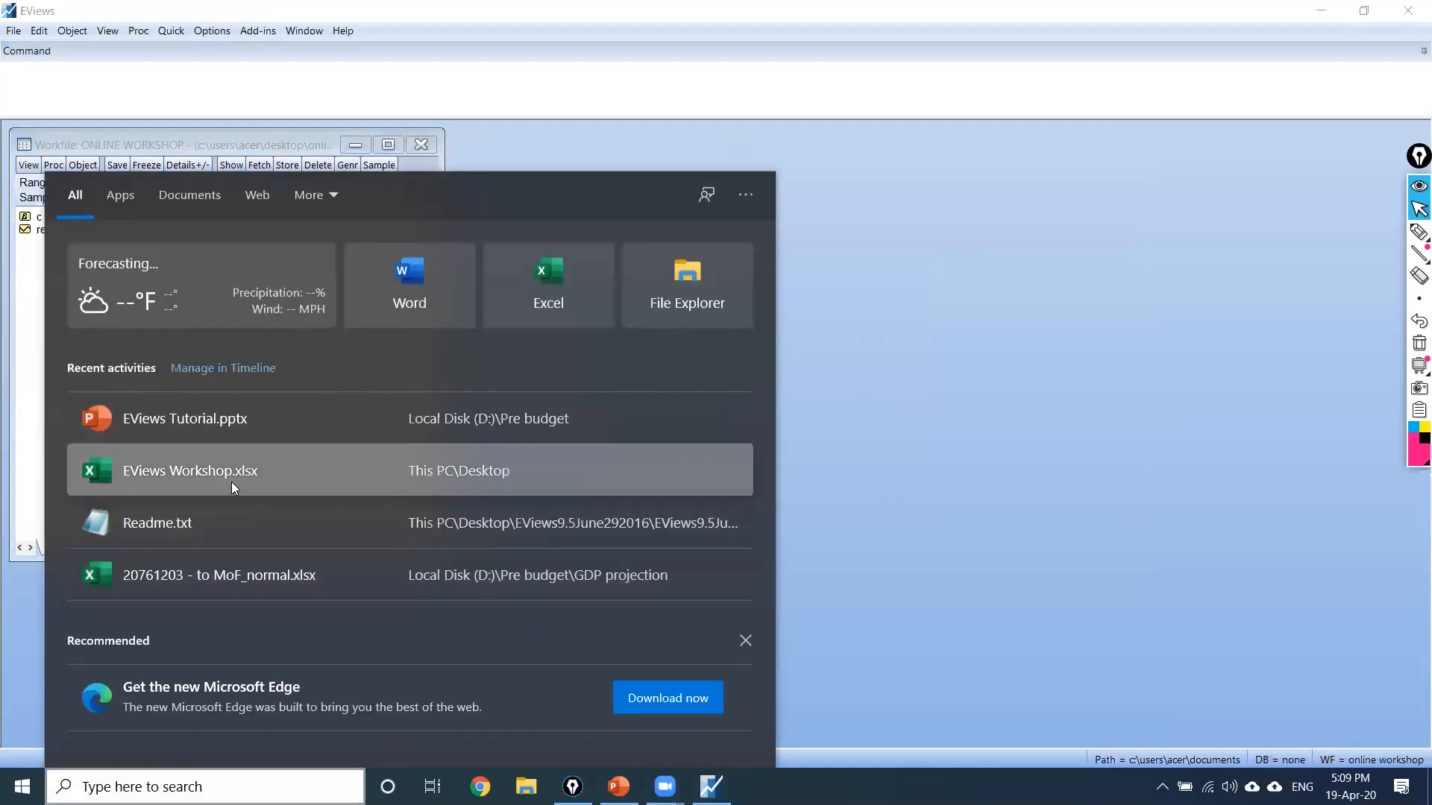
pyautogui.click(231, 482)
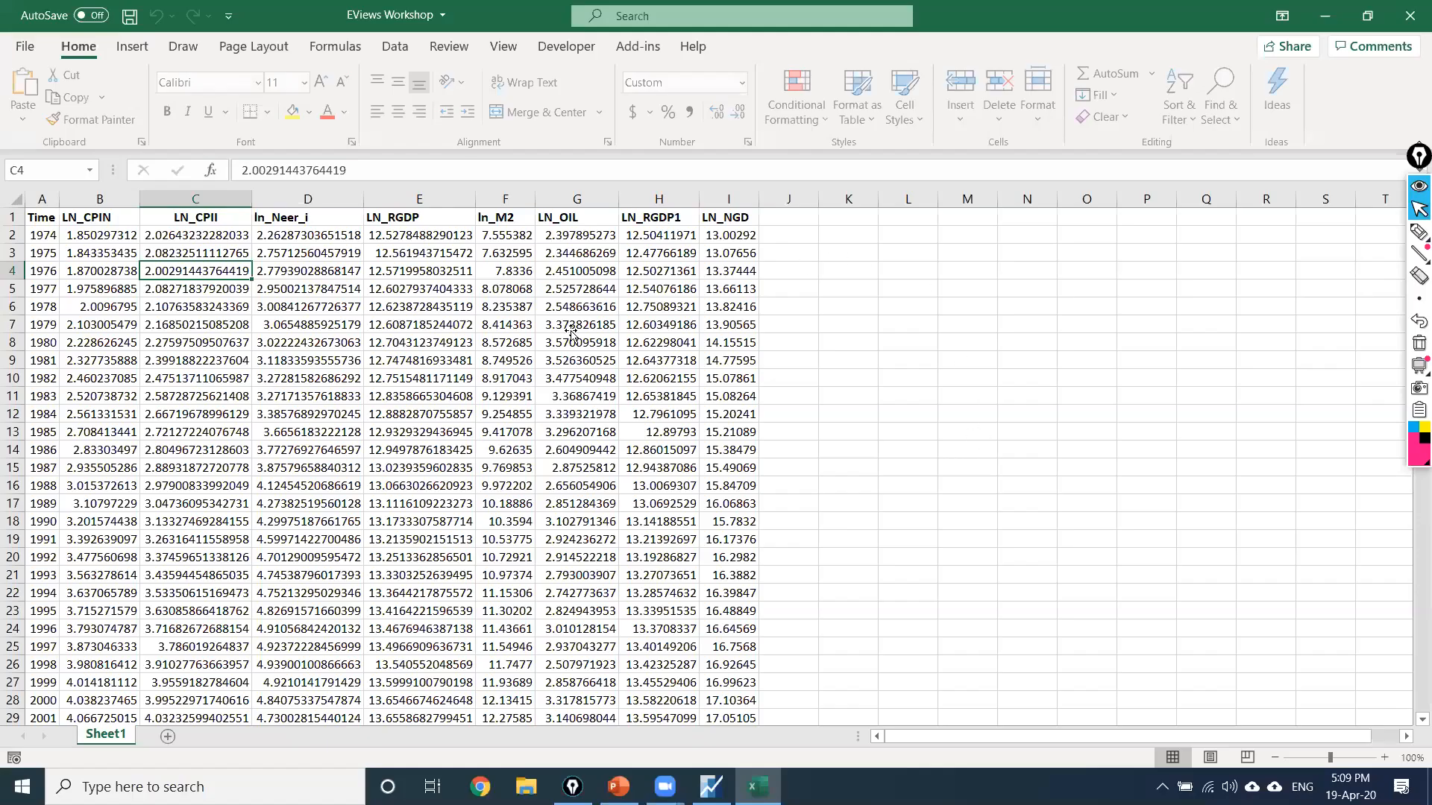
pyautogui.click(570, 331)
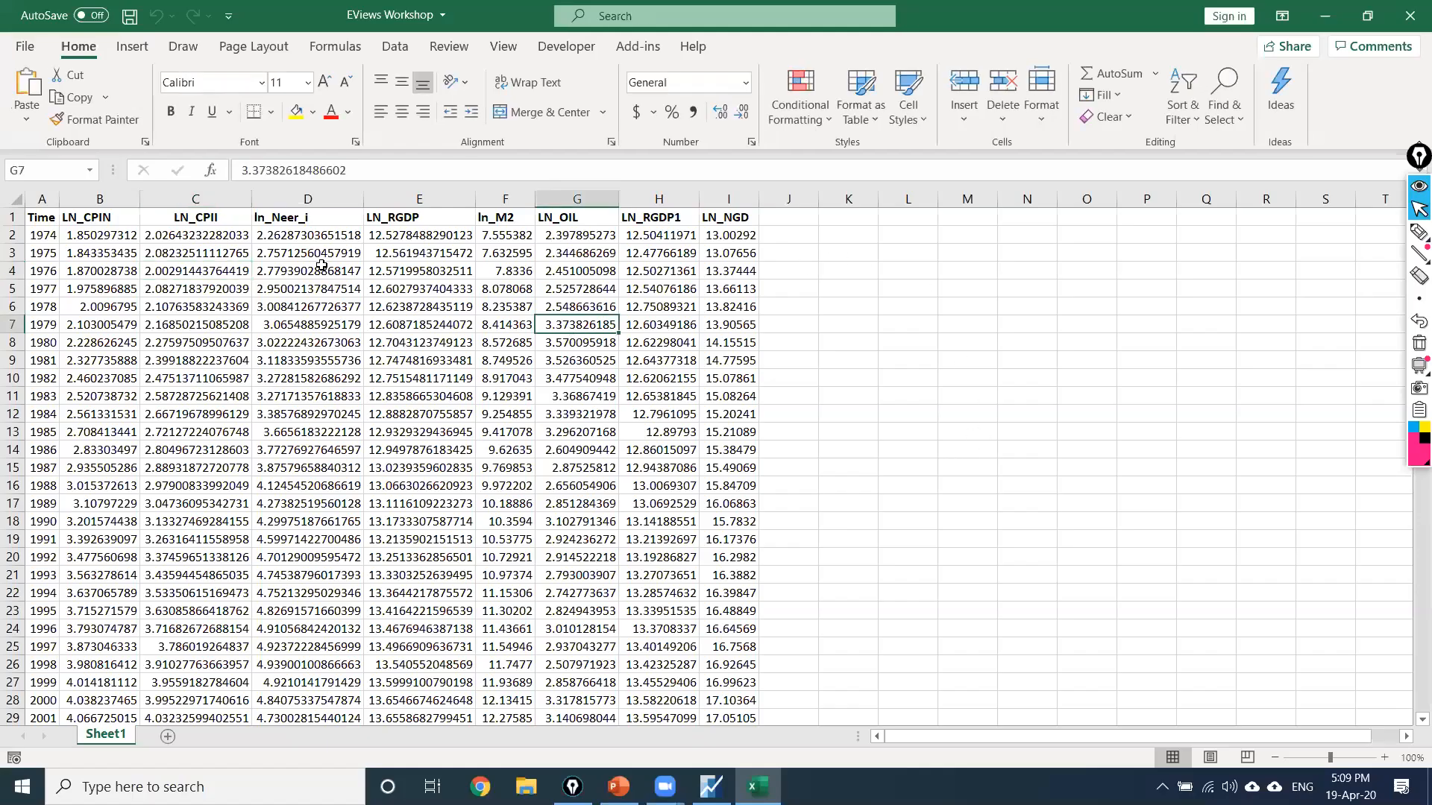
pyautogui.click(304, 234)
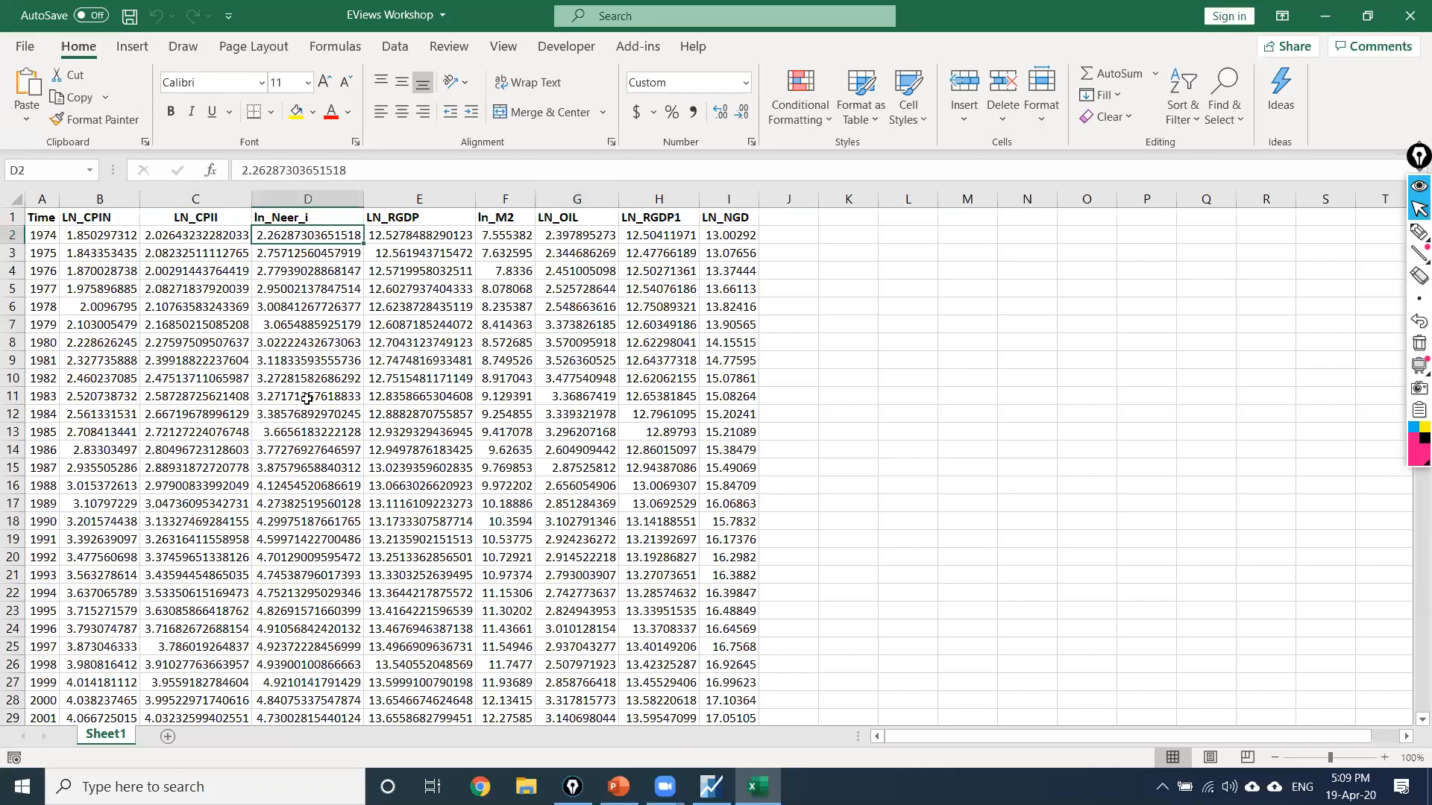
# Step: Copy the whole data table on Sheet1, from the Time header in A1 to the 2018 value in I46
pyautogui.moveTo(41, 217); pyautogui.dragTo(730, 677)
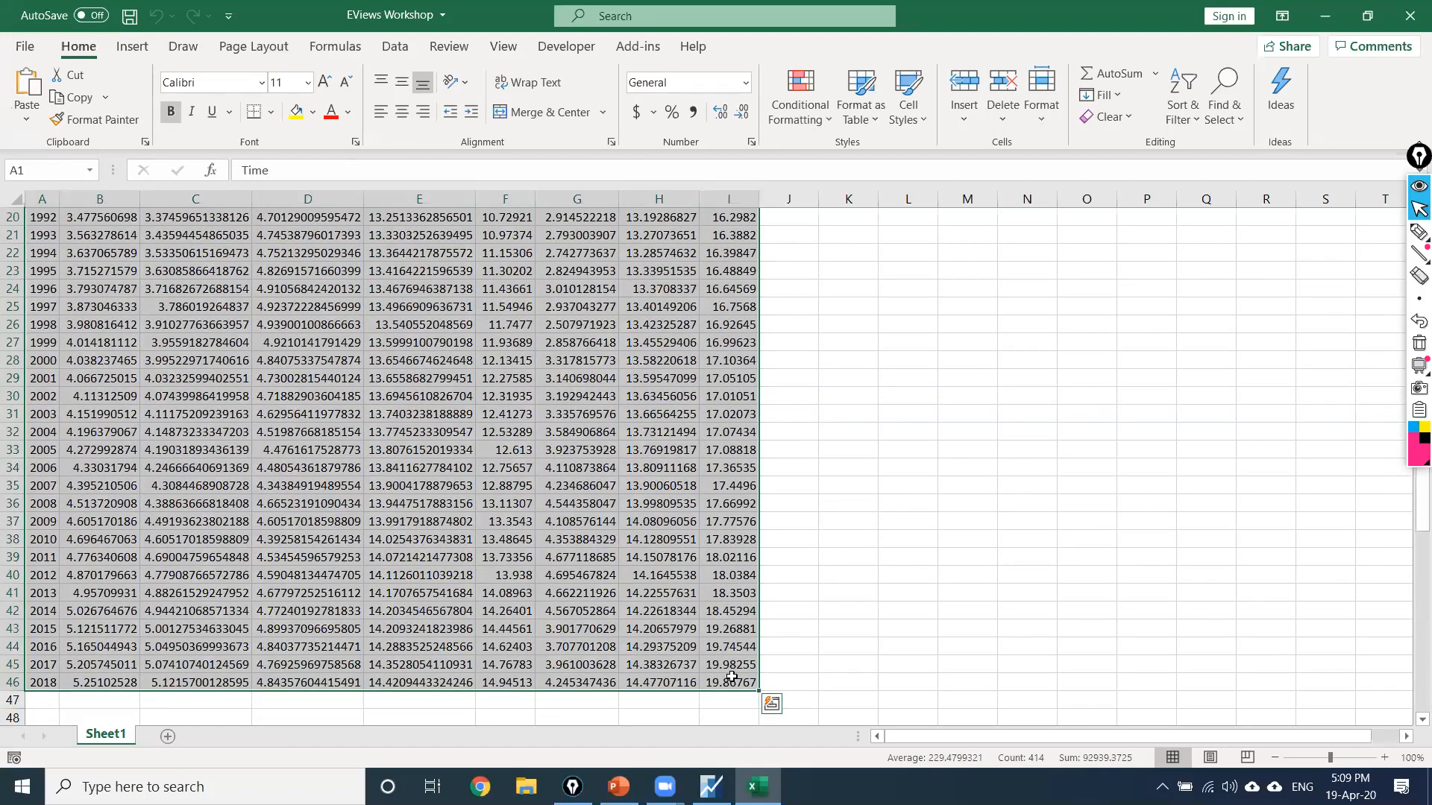
pyautogui.hotkey('ctrl', 'c')
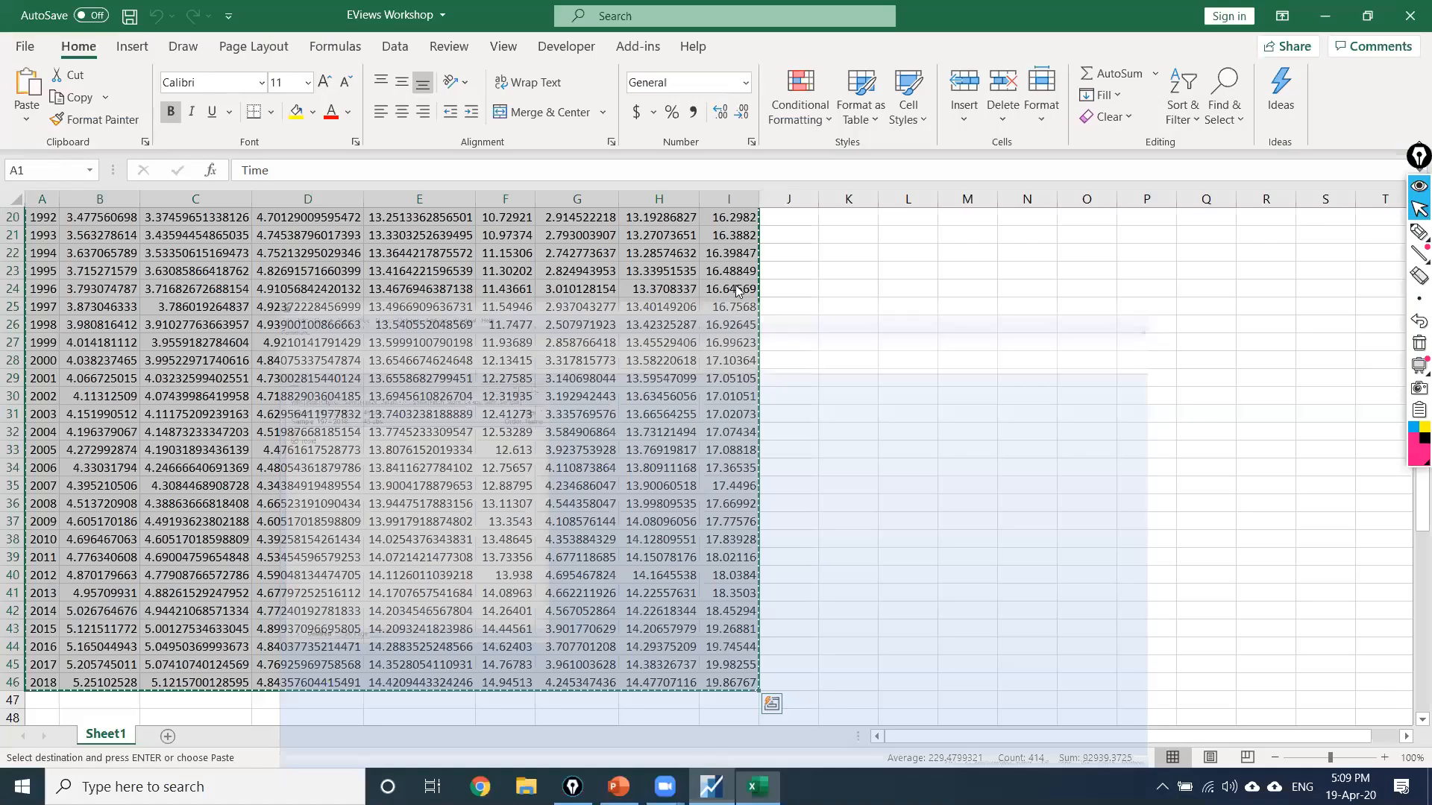
pyautogui.rightClick(730, 282)
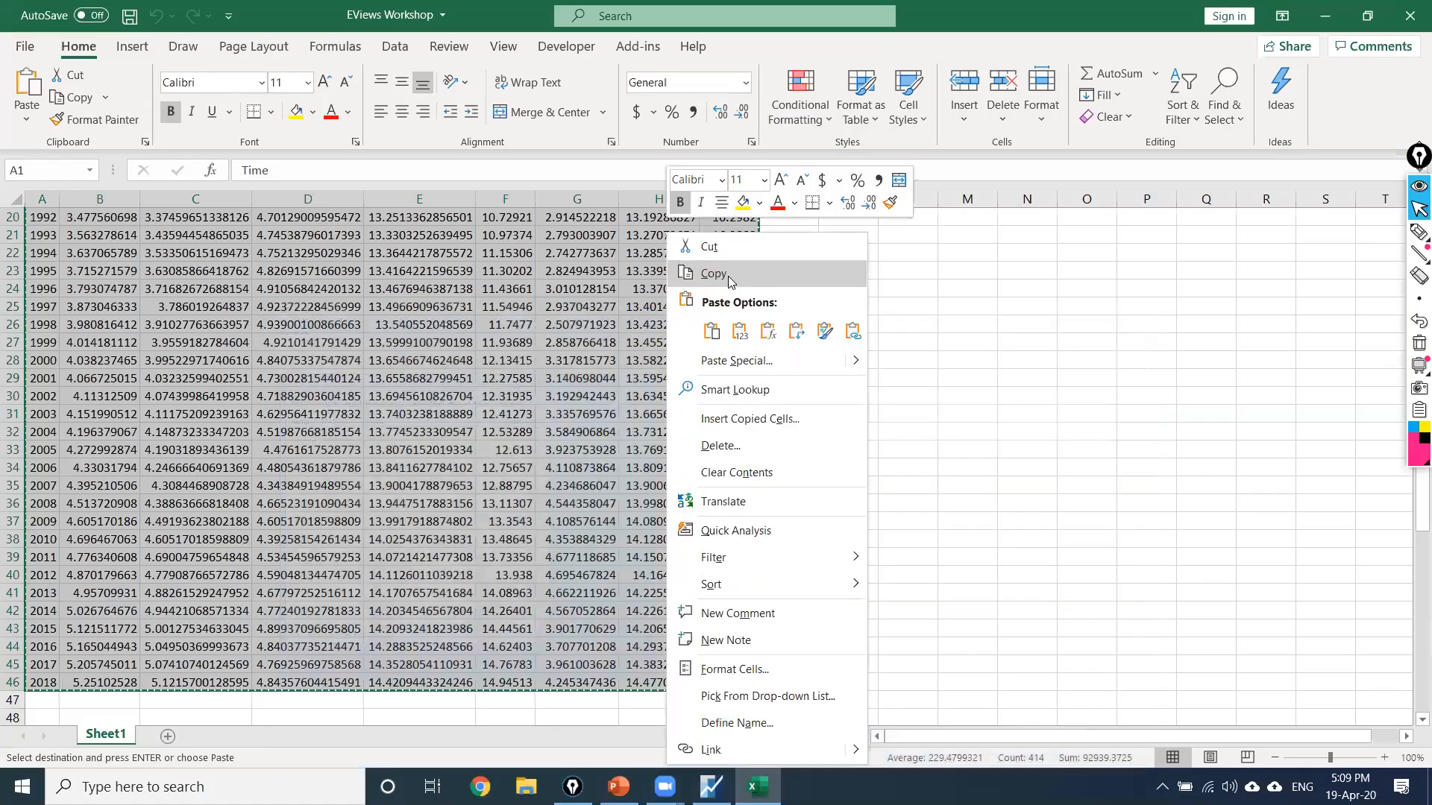
pyautogui.click(728, 275)
pyautogui.scroll(4, 728, 276)
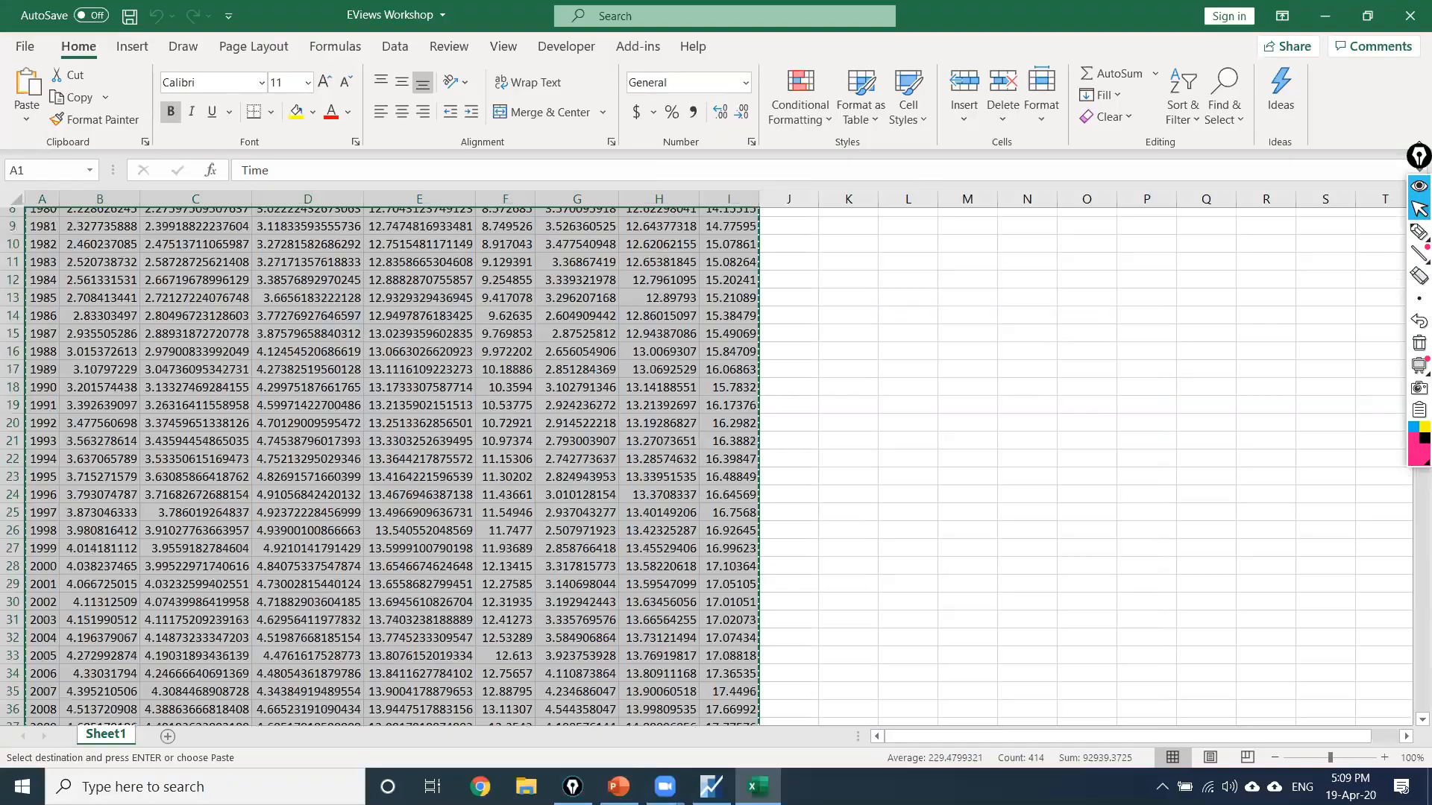
# Step: Switch to EViews and paste the copied Excel data into the Online Workshop workfile
pyautogui.click(712, 782)
pyautogui.rightClick(357, 340)
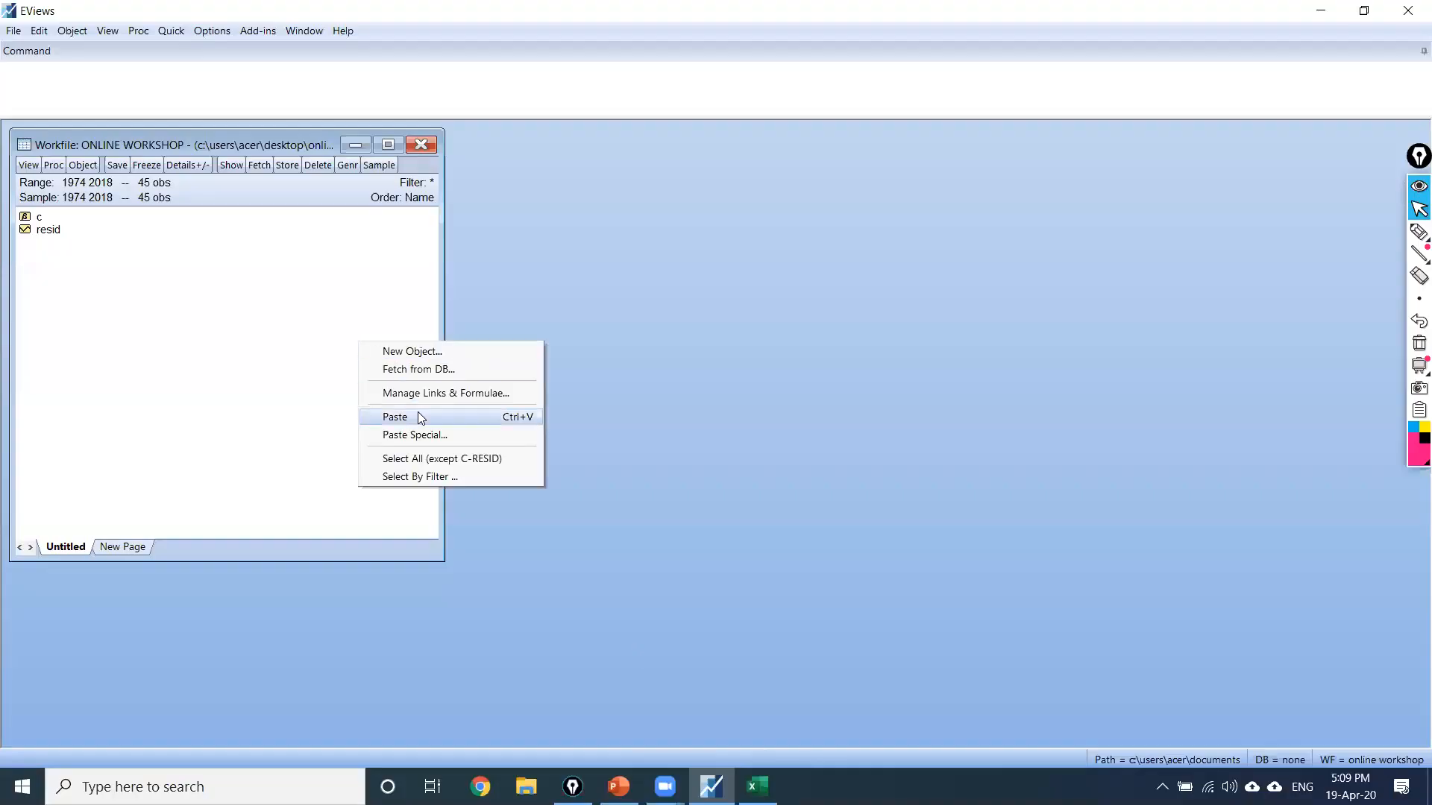
pyautogui.click(418, 415)
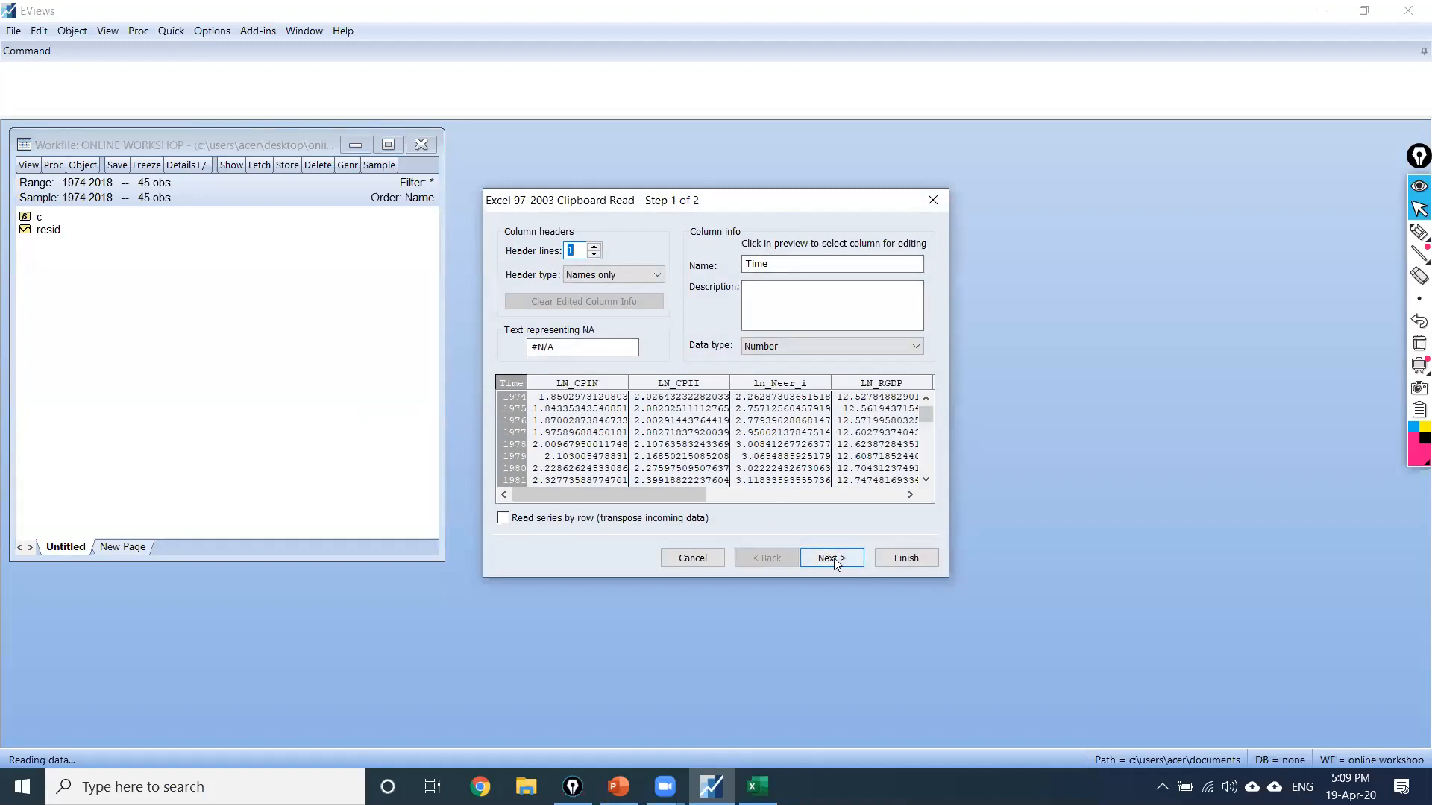
pyautogui.click(1415, 237)
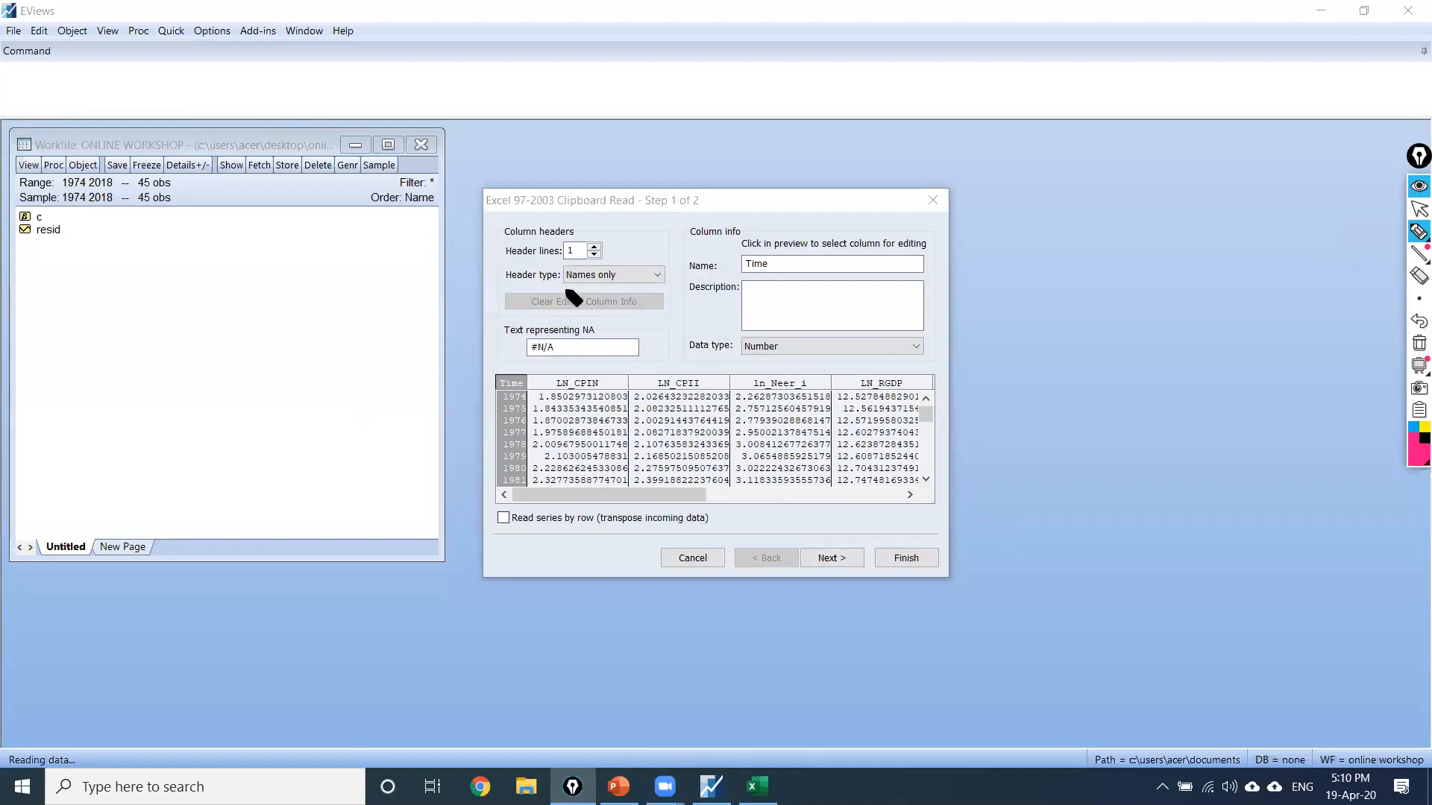
pyautogui.moveTo(561, 264)
pyautogui.mouseDown()
pyautogui.moveTo(621, 252)
pyautogui.moveTo(559, 244)
pyautogui.moveTo(562, 262)
pyautogui.mouseUp()
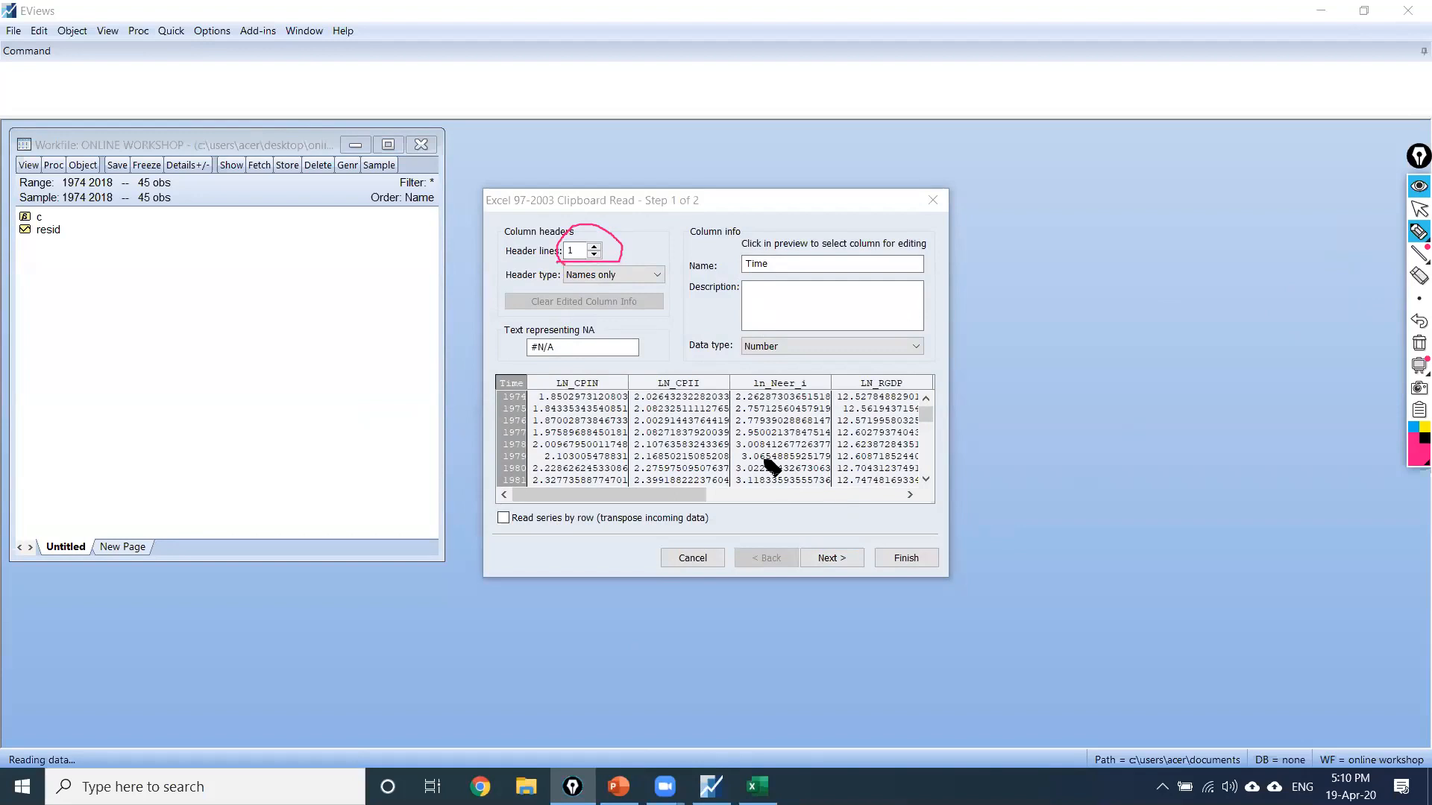
pyautogui.moveTo(841, 530)
pyautogui.mouseDown()
pyautogui.moveTo(789, 545)
pyautogui.moveTo(850, 588)
pyautogui.moveTo(839, 531)
pyautogui.mouseUp()
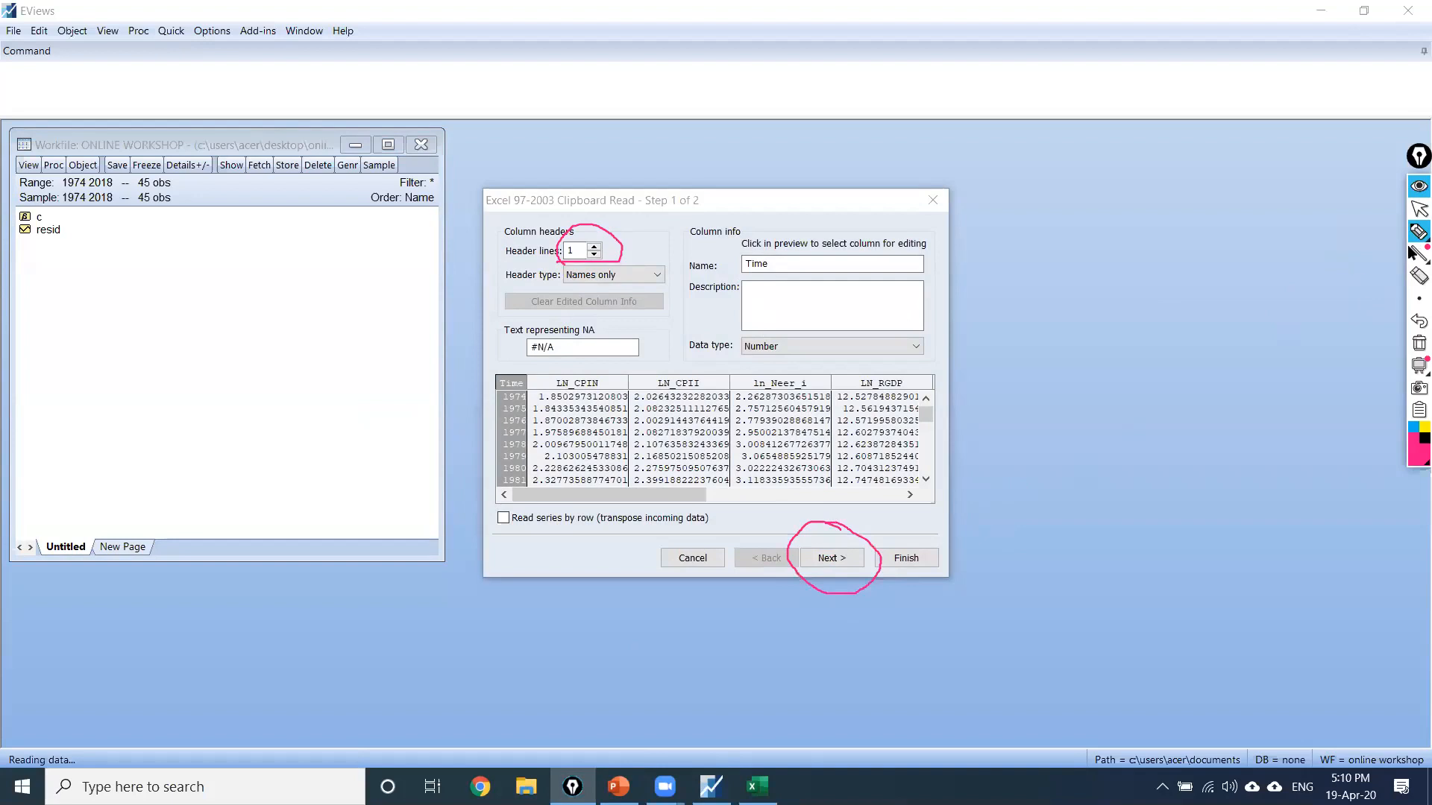
pyautogui.click(1418, 344)
pyautogui.click(1418, 209)
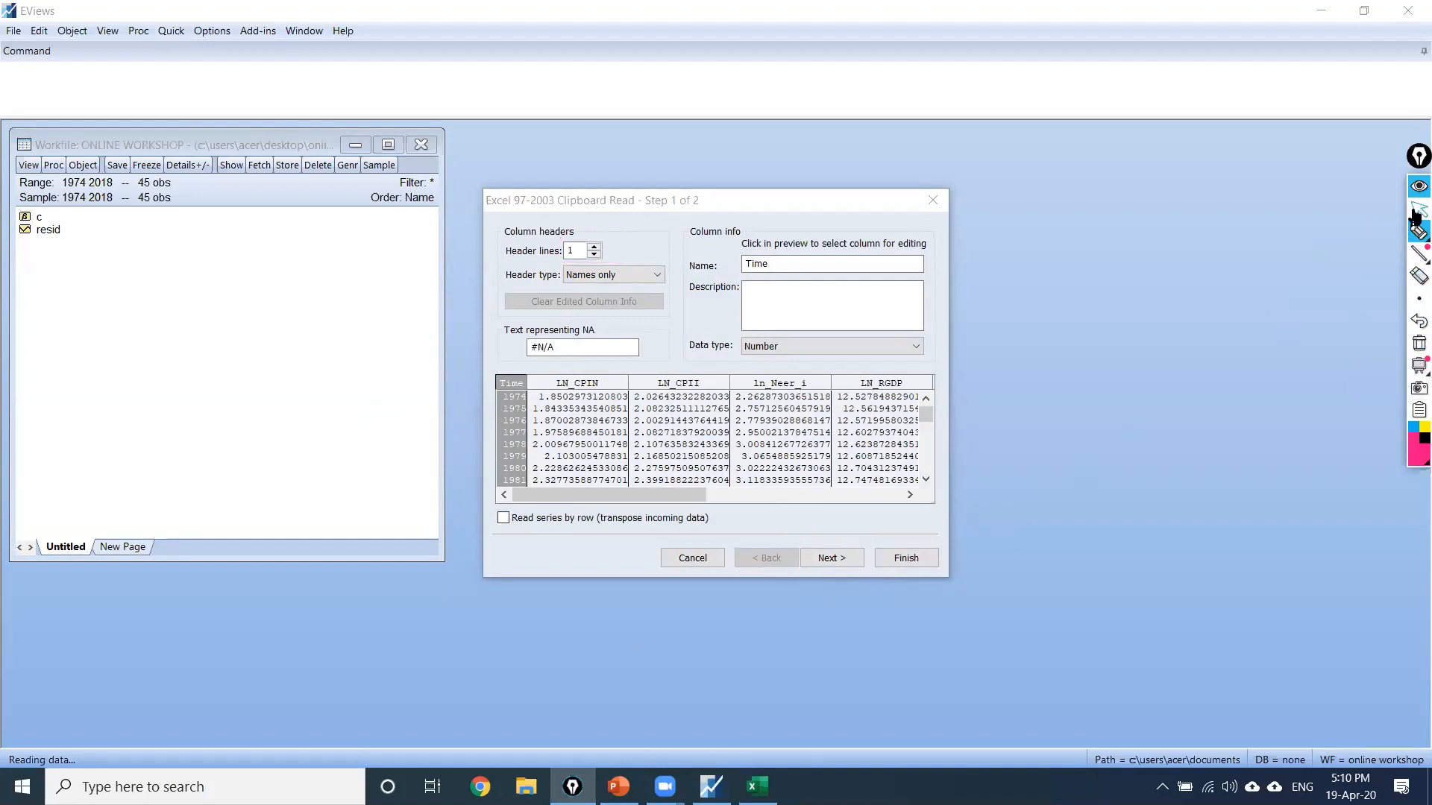
# Step: Complete the clipboard import as a dated read using date series time, without linking the series to the external source
pyautogui.click(847, 564)
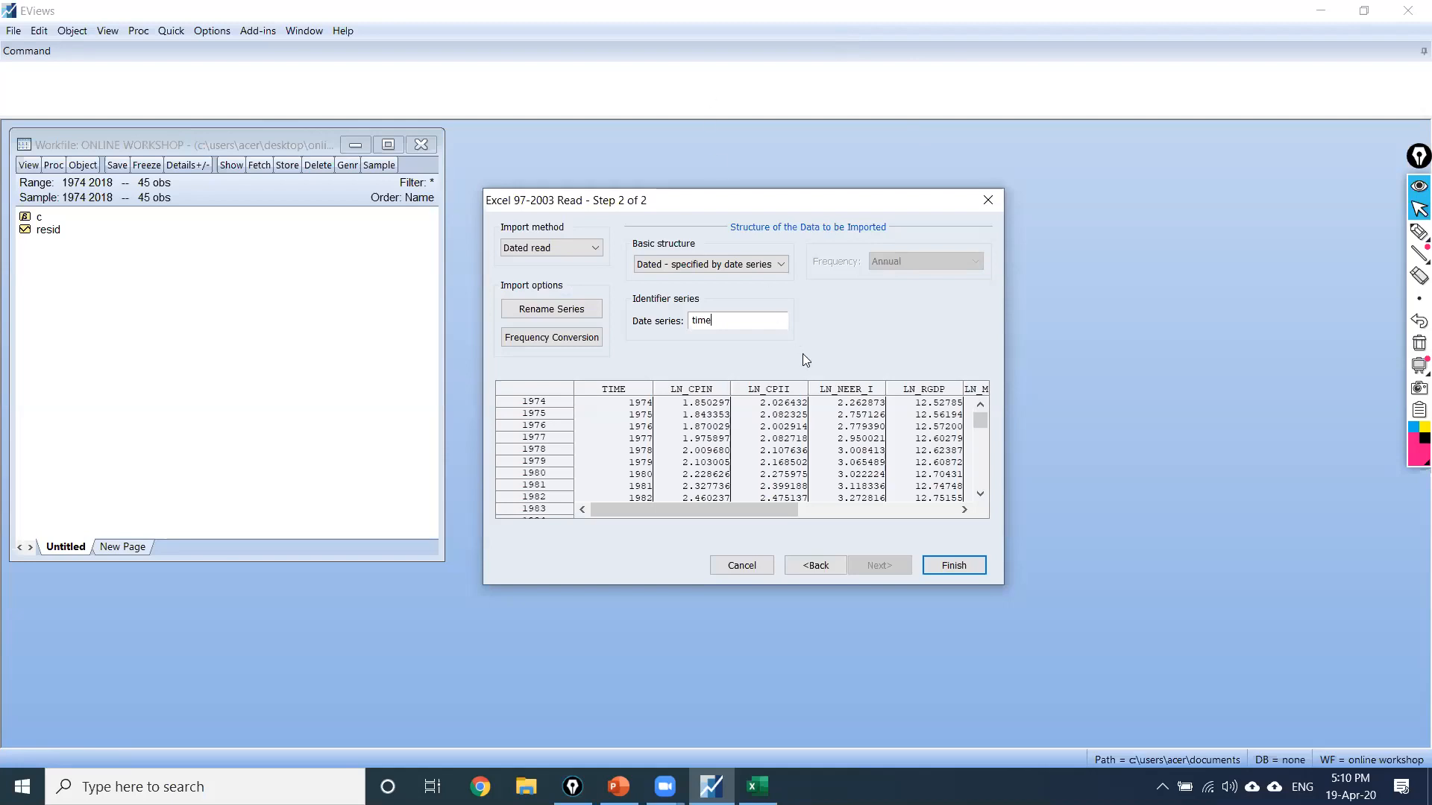
pyautogui.click(963, 567)
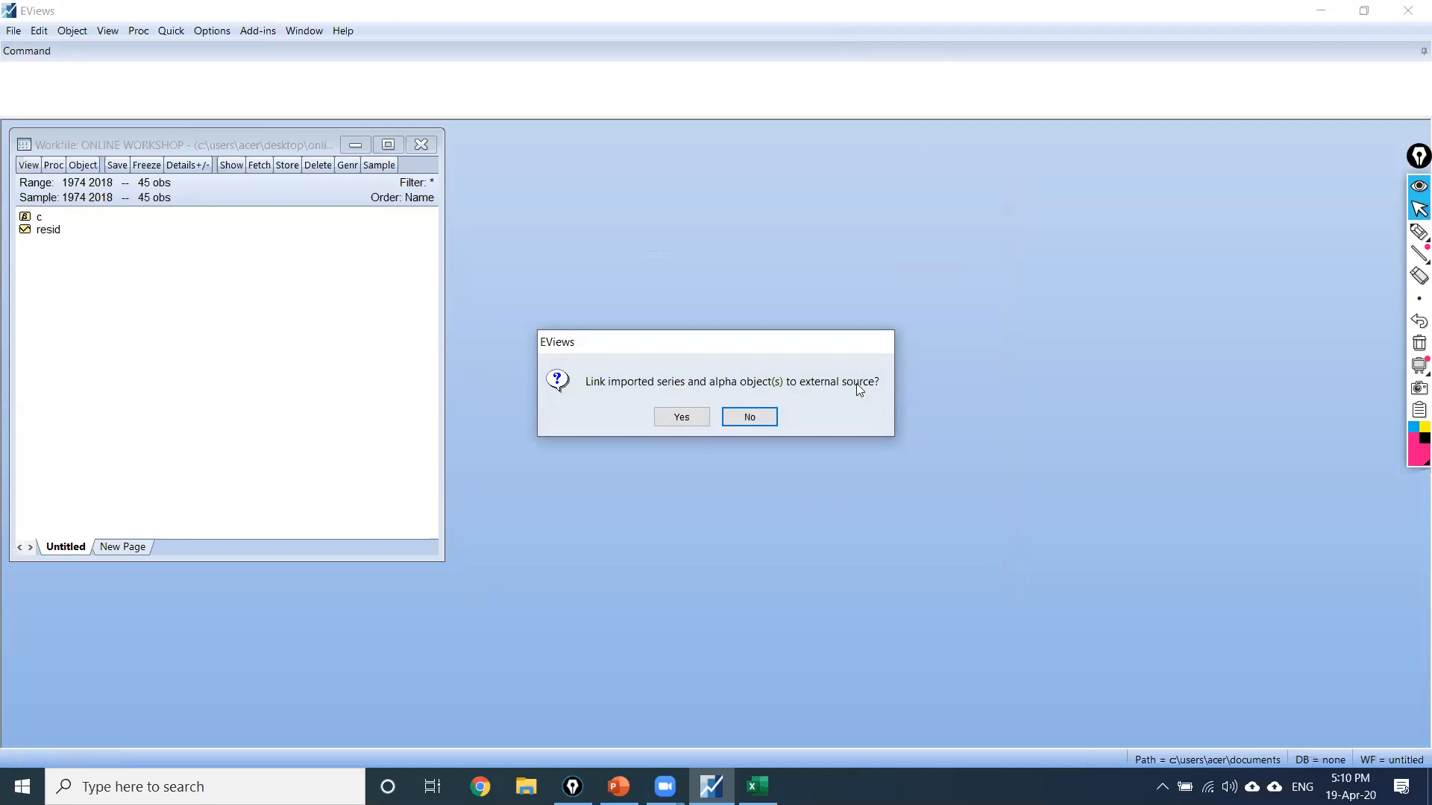
pyautogui.click(732, 422)
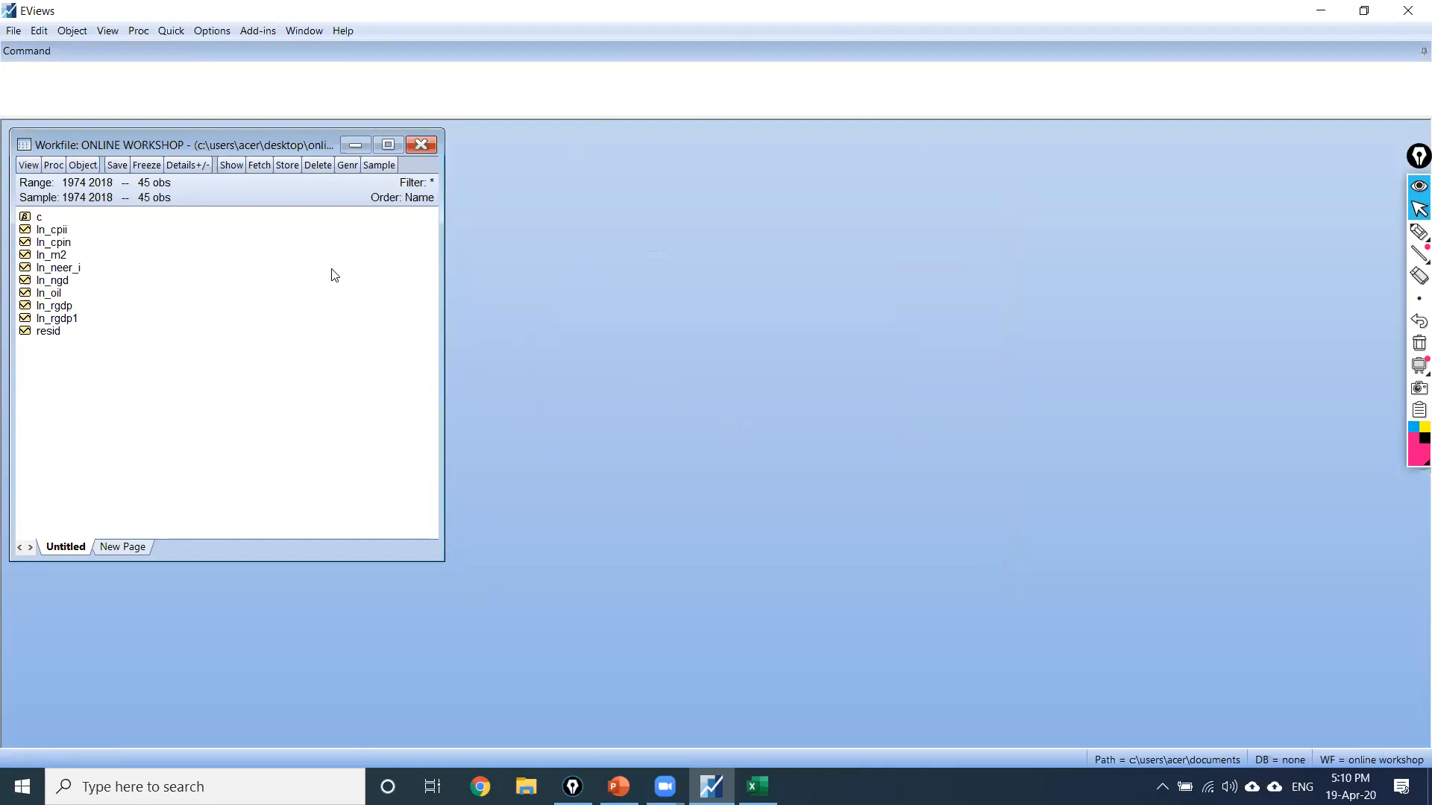
# Step: Enlarge the command area and generate the series log_gdp with genr log_gdp=log(ln_rgdp)
pyautogui.moveTo(590, 118); pyautogui.dragTo(581, 162)
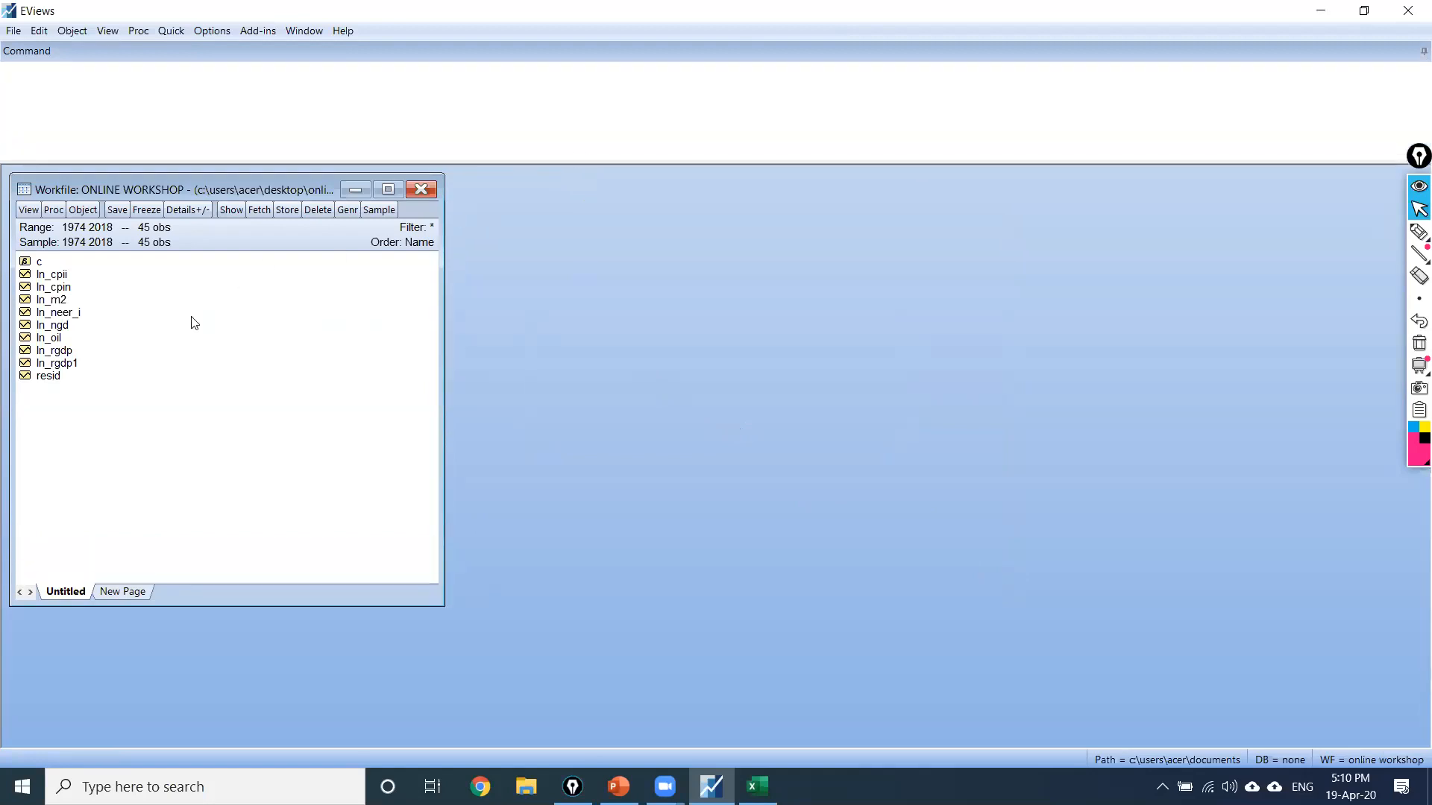
pyautogui.click(94, 102)
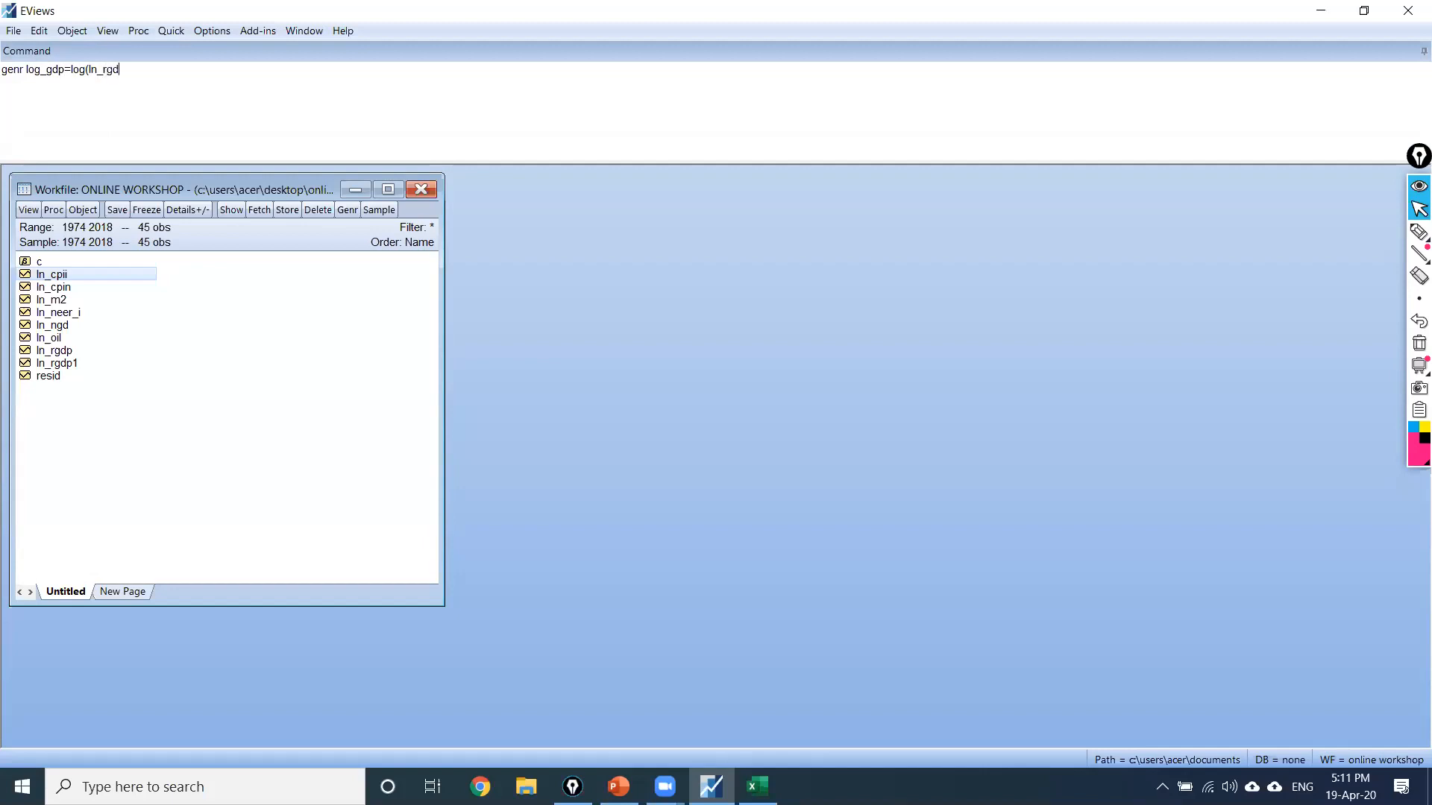
pyautogui.press('Return')
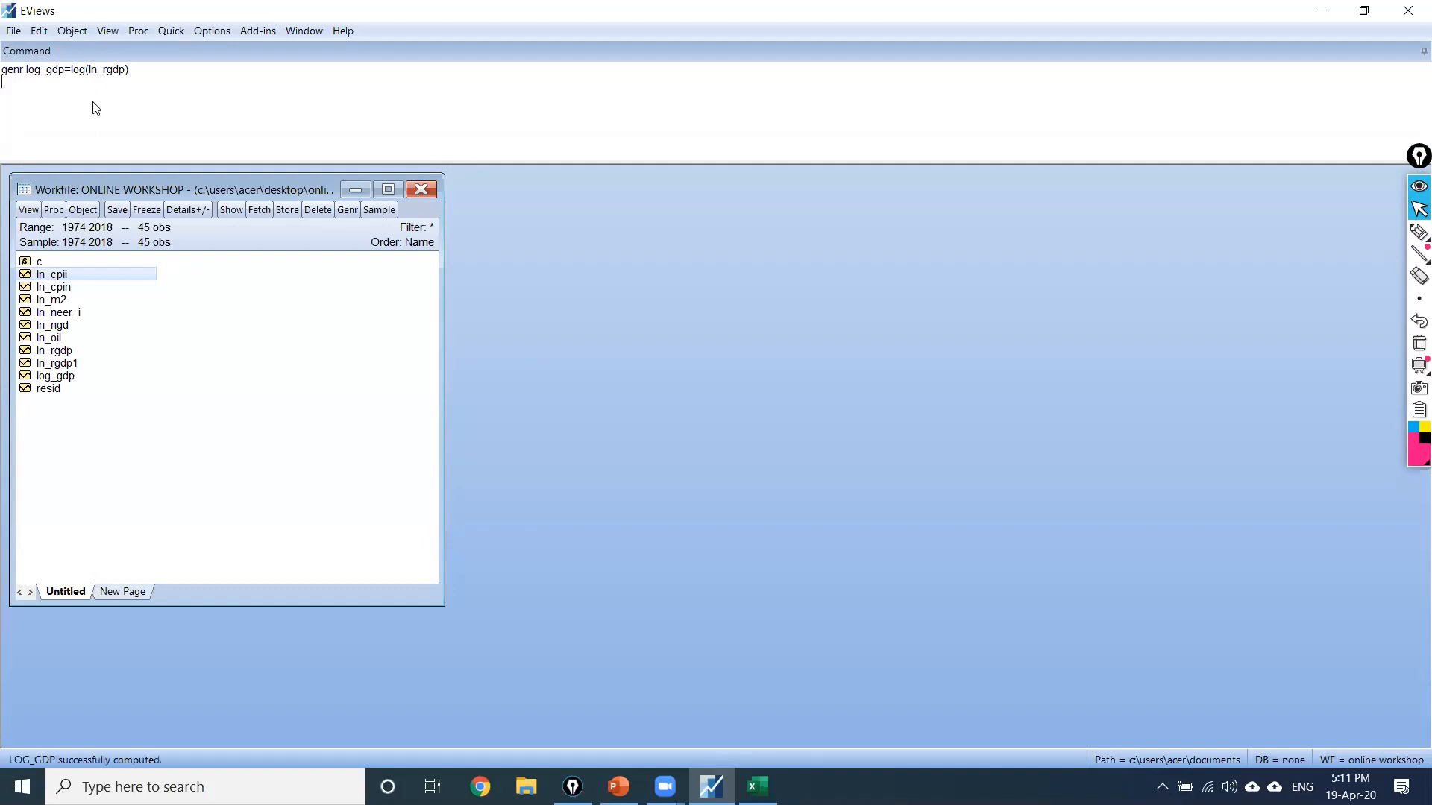
# Step: Open the log_gdp and ln_rgdp series and arrange their windows side by side to compare the values
pyautogui.click(55, 377)
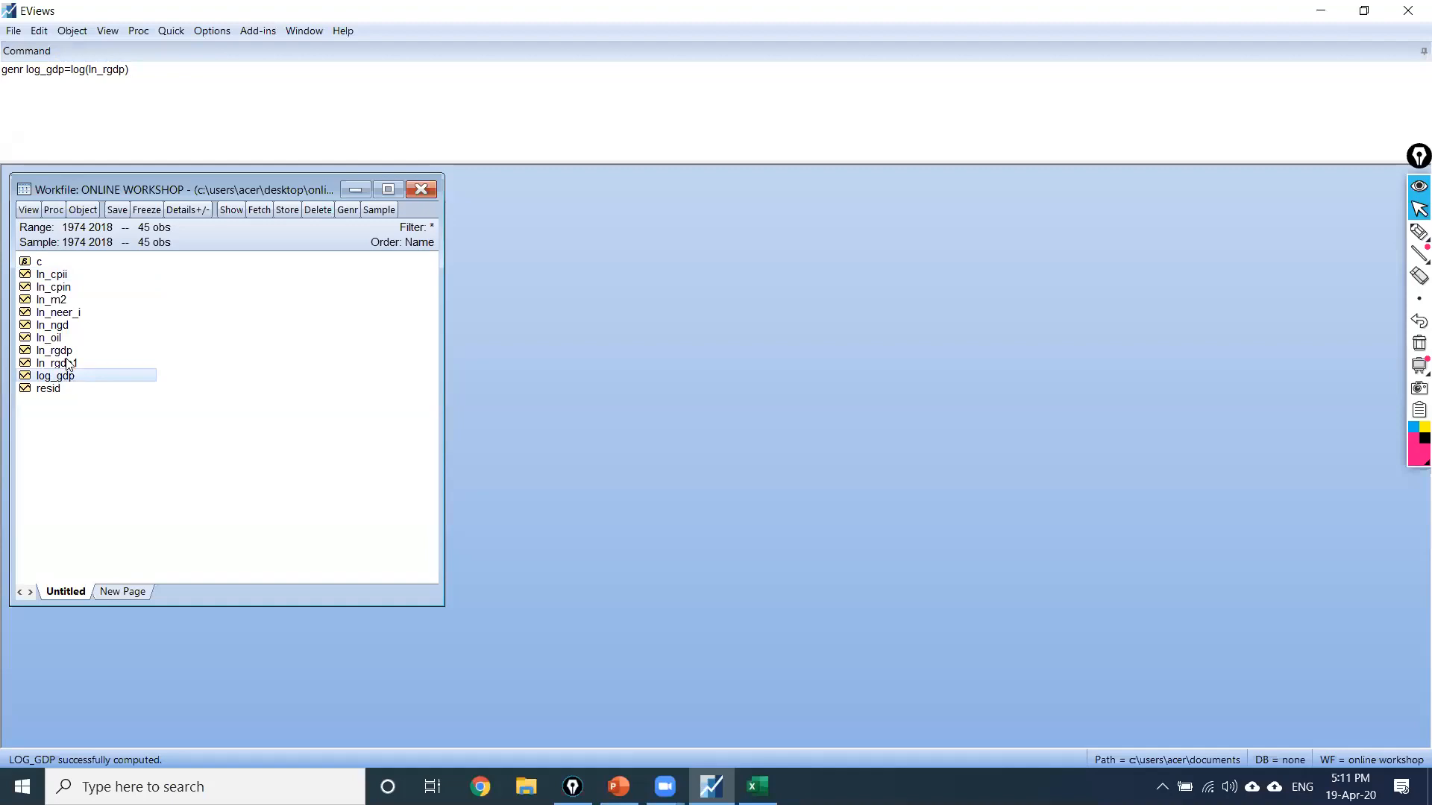
pyautogui.click(67, 352)
pyautogui.click(64, 377)
pyautogui.doubleClick(64, 379)
pyautogui.click(158, 349)
pyautogui.moveTo(201, 243); pyautogui.dragTo(381, 228)
pyautogui.doubleClick(62, 352)
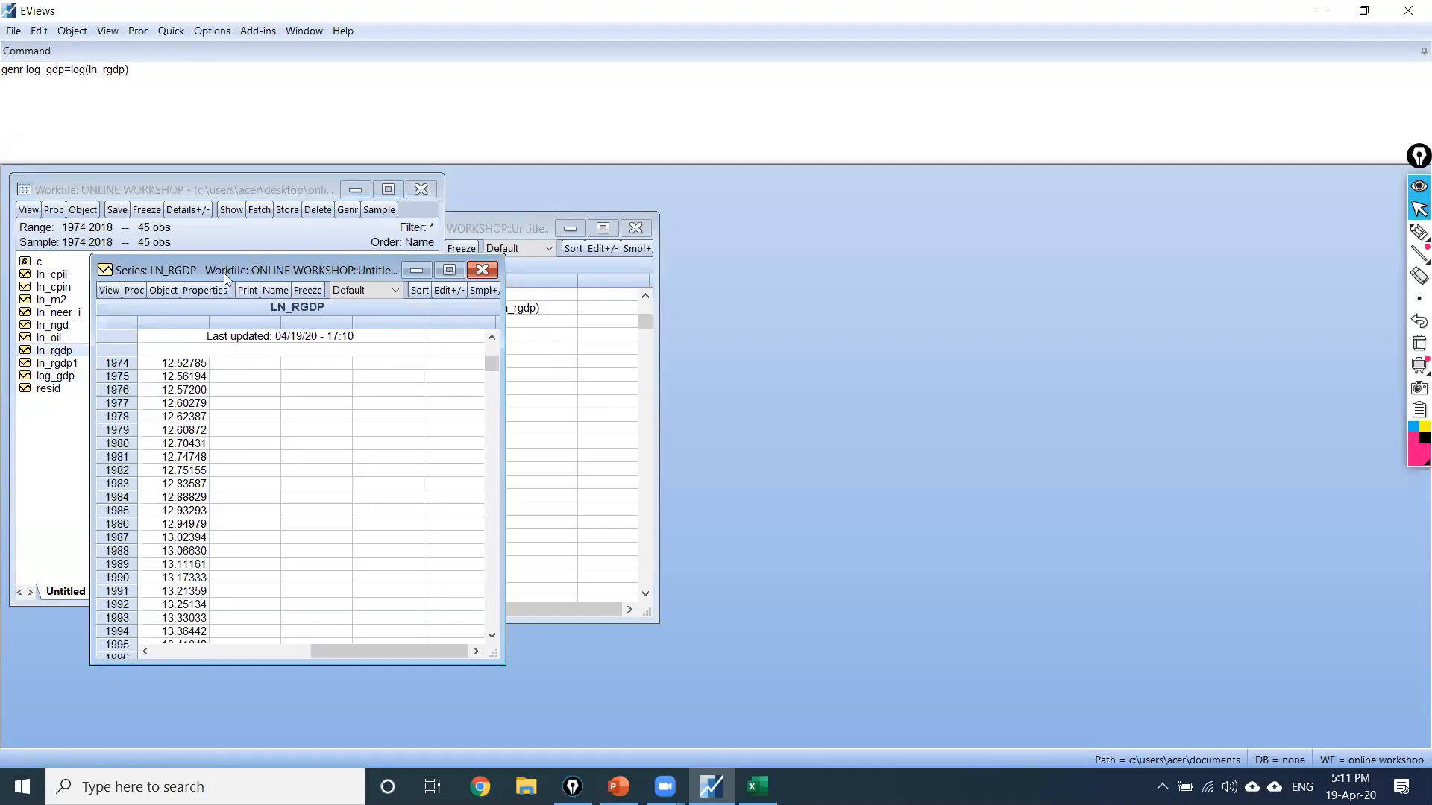
pyautogui.moveTo(223, 273); pyautogui.dragTo(817, 231)
pyautogui.click(510, 233)
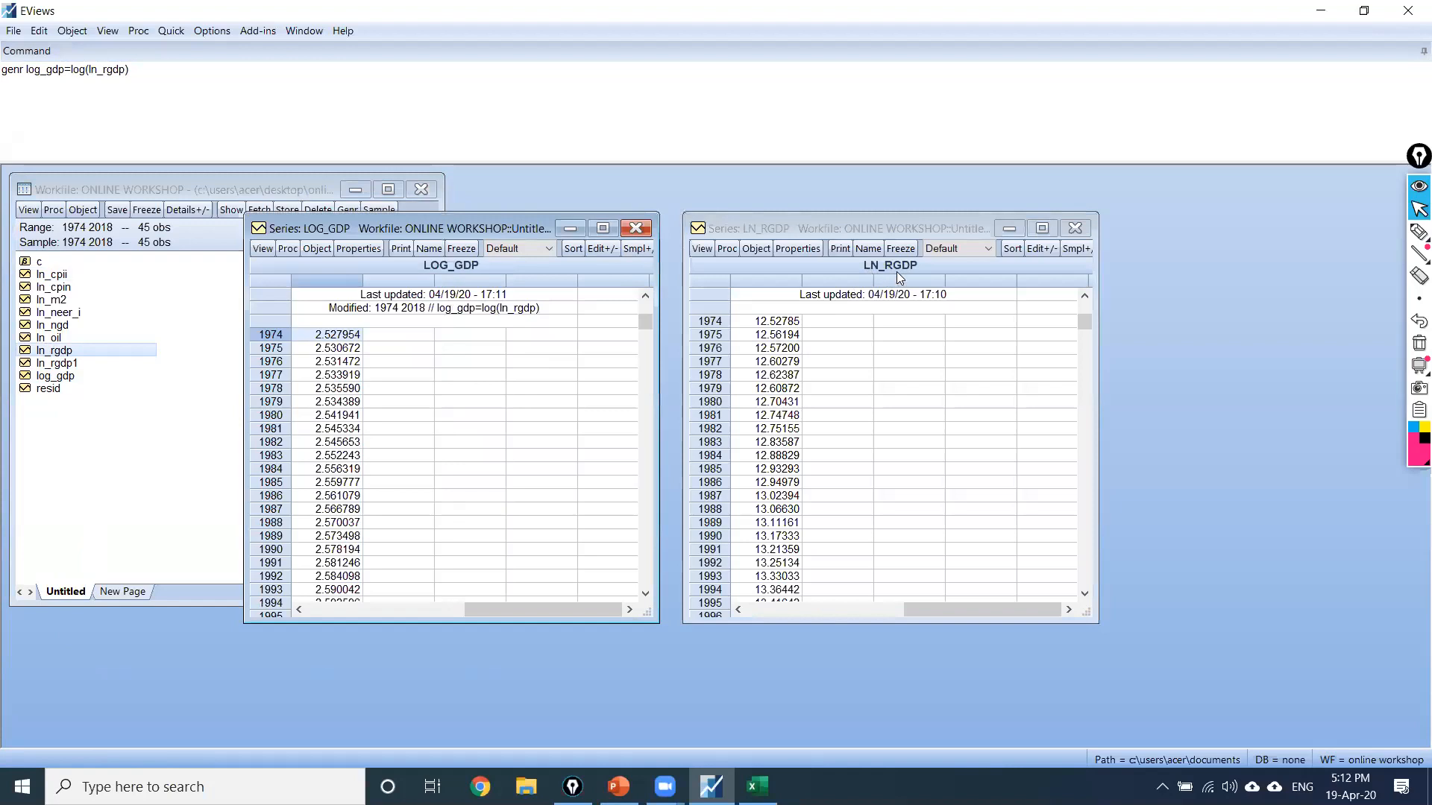
# Step: Mark with the screen pen how log_gdp and ln_rgdp in the command relate to their series windows, and clear all the markings
pyautogui.click(1419, 232)
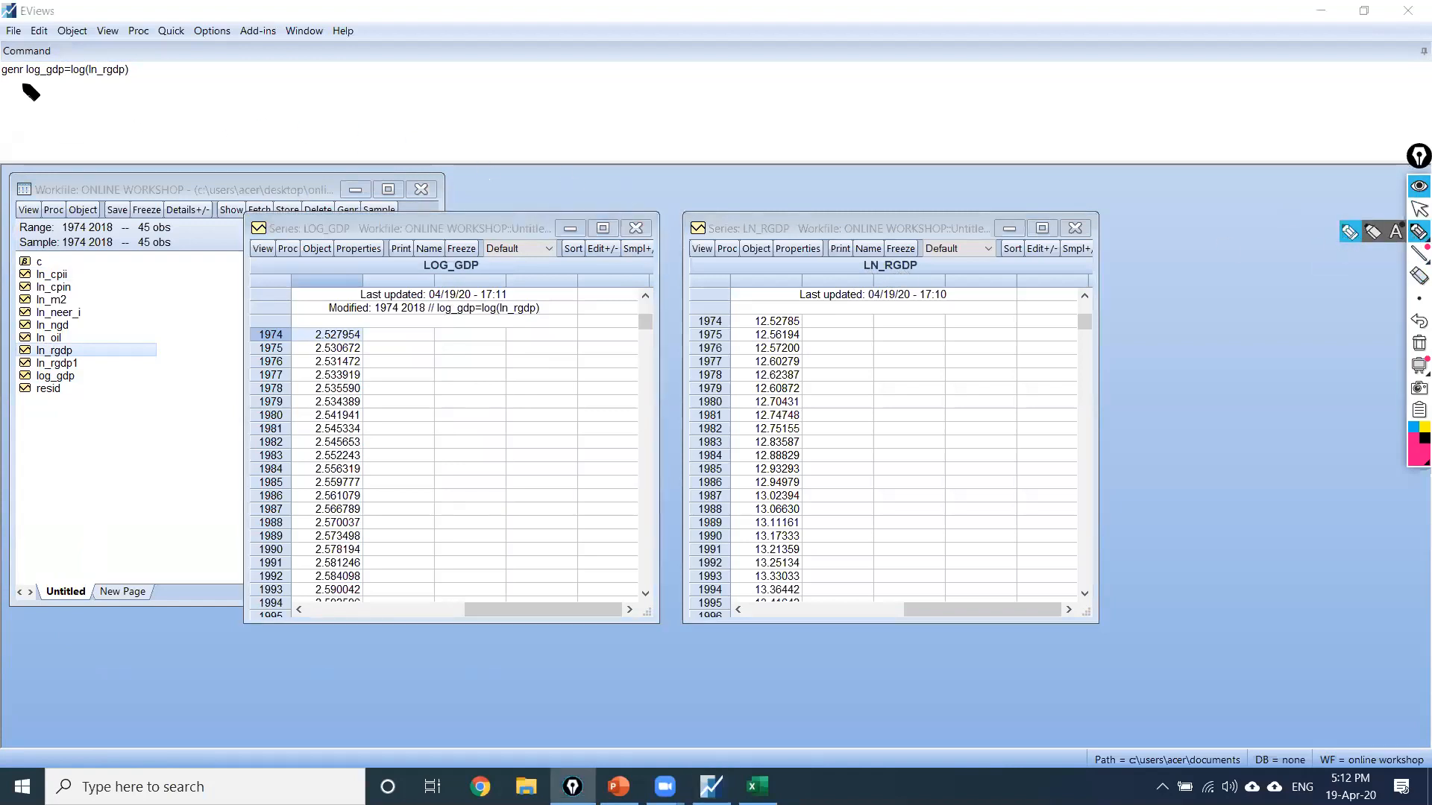
pyautogui.moveTo(27, 78); pyautogui.dragTo(66, 78)
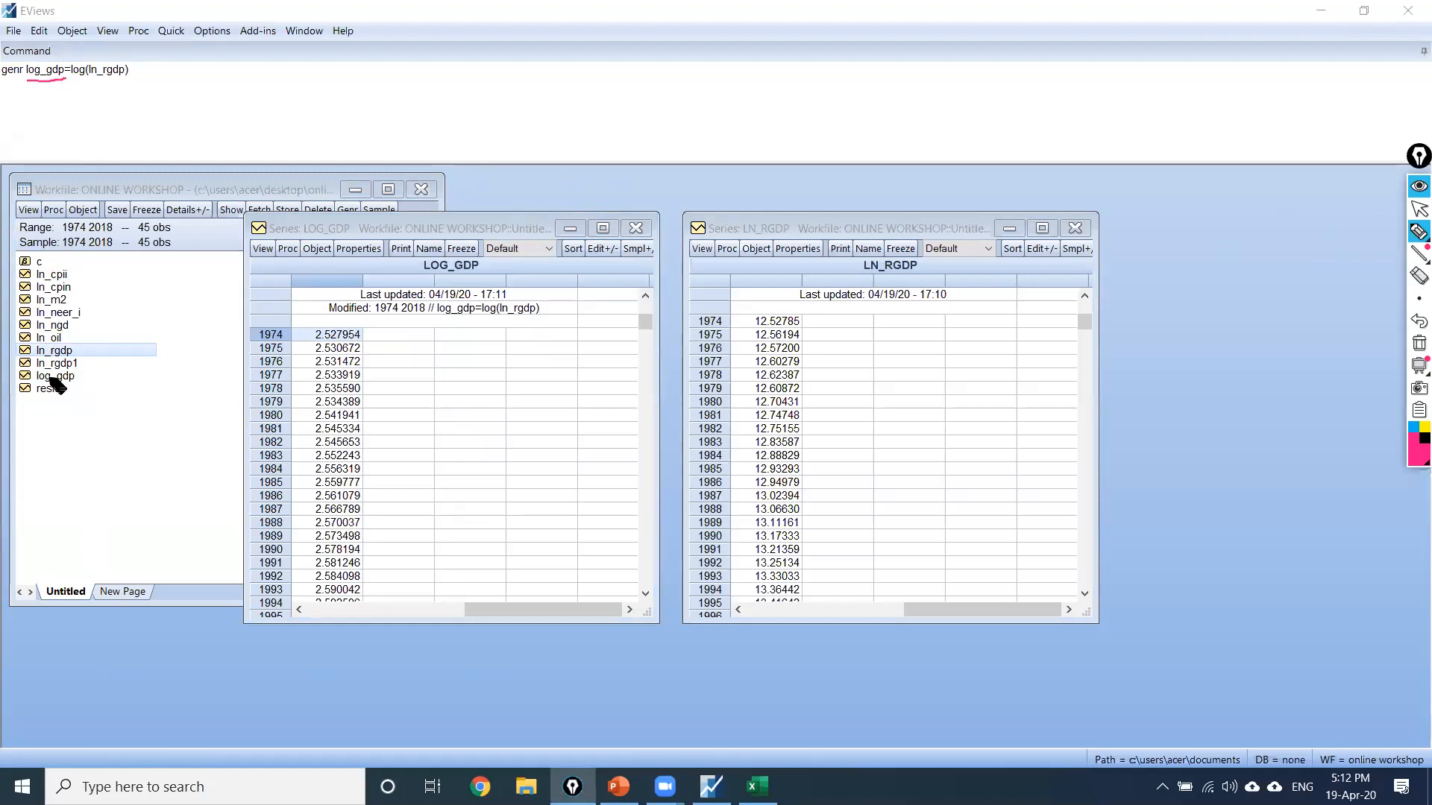
pyautogui.moveTo(41, 383); pyautogui.dragTo(79, 383)
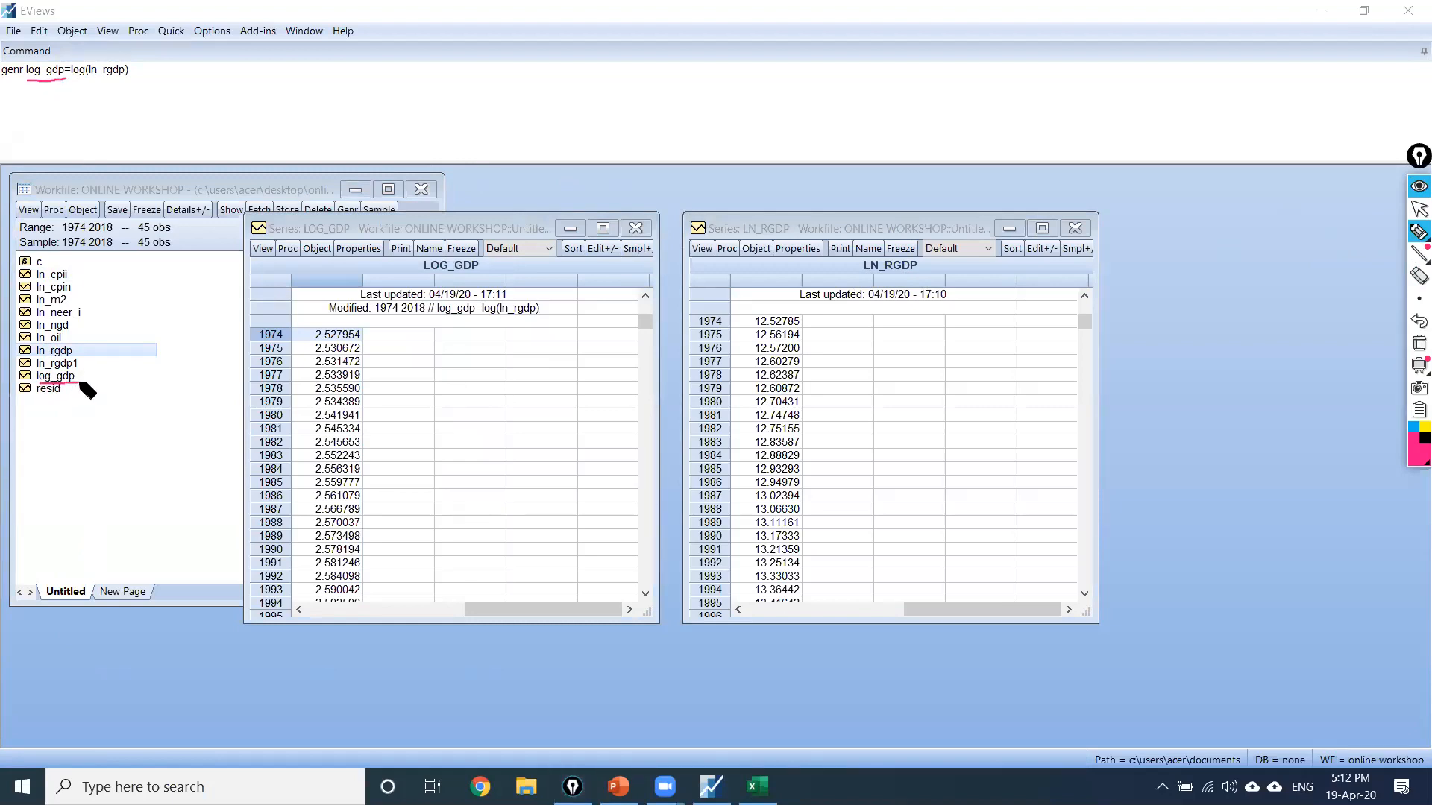
pyautogui.moveTo(90, 82); pyautogui.dragTo(129, 82)
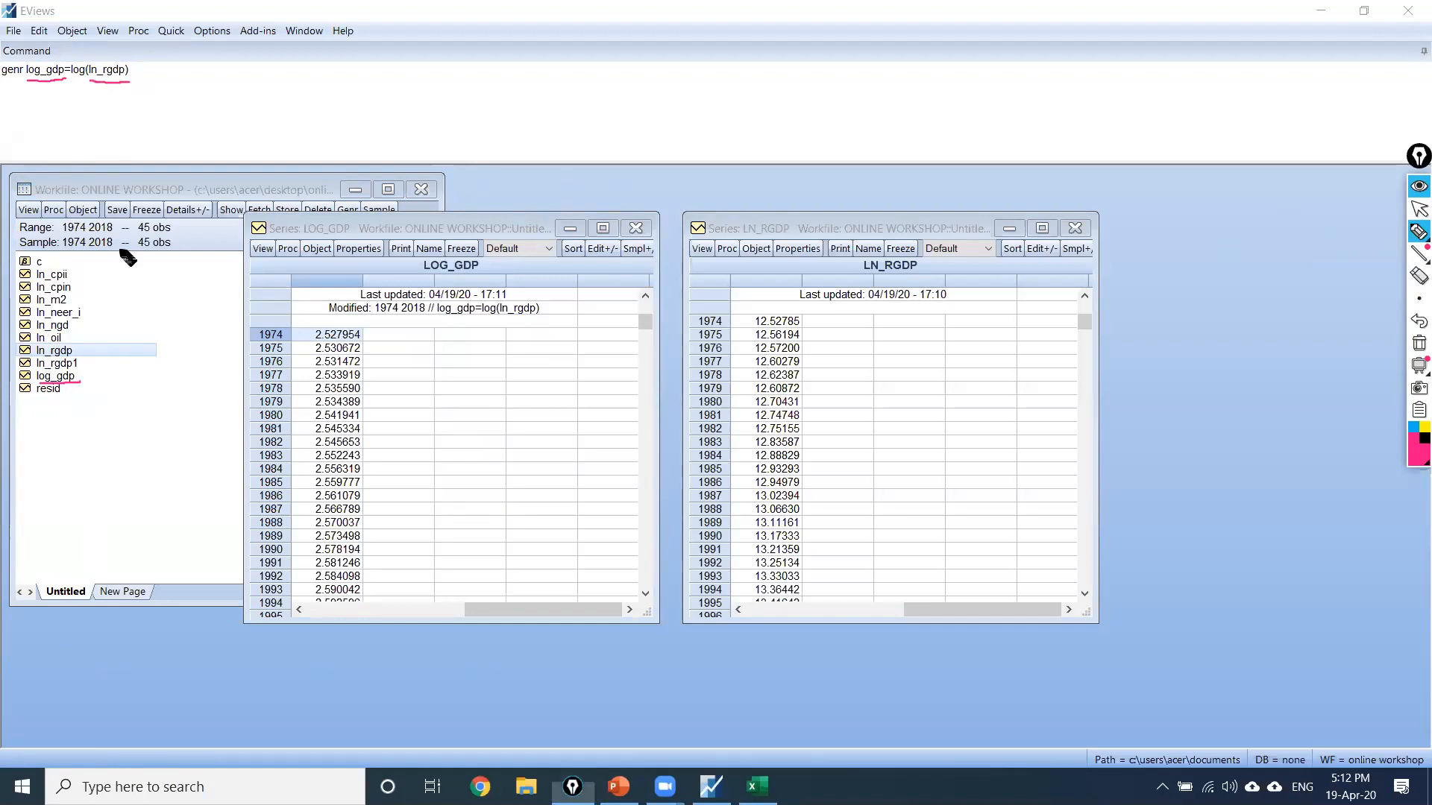
pyautogui.moveTo(65, 360); pyautogui.dragTo(91, 328)
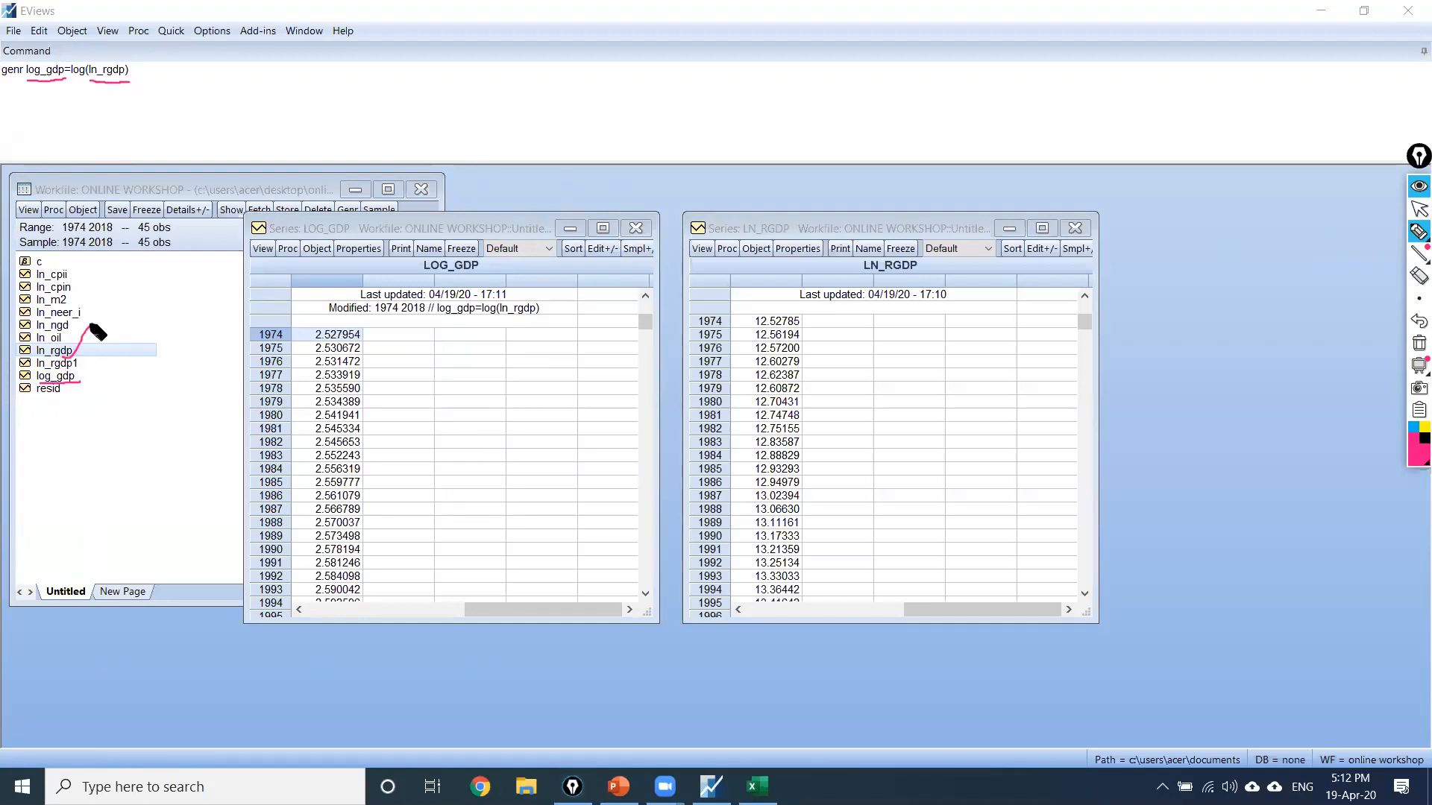
pyautogui.moveTo(120, 85); pyautogui.dragTo(776, 223)
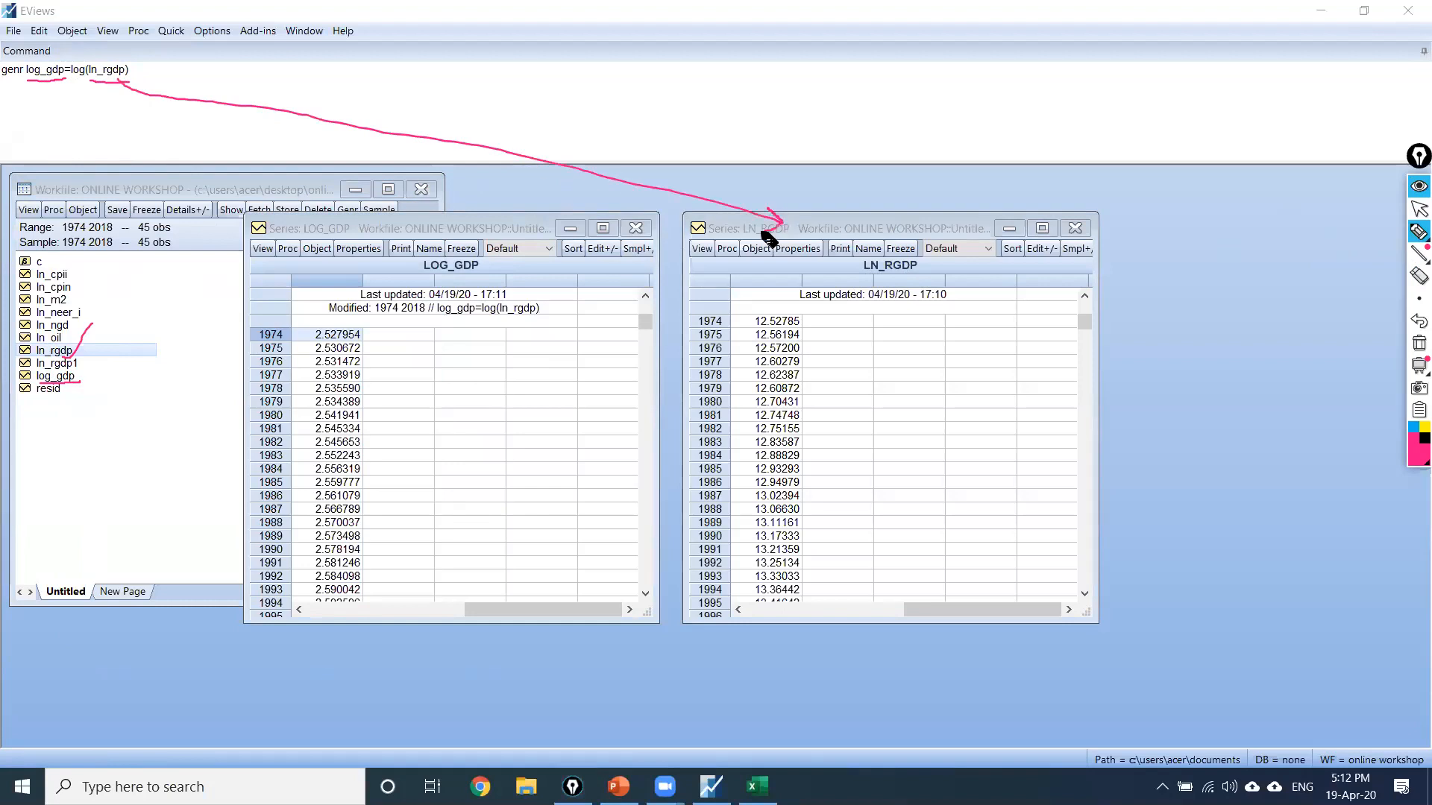
pyautogui.moveTo(41, 78)
pyautogui.mouseDown()
pyautogui.moveTo(56, 108)
pyautogui.moveTo(427, 257)
pyautogui.moveTo(403, 253)
pyautogui.mouseUp()
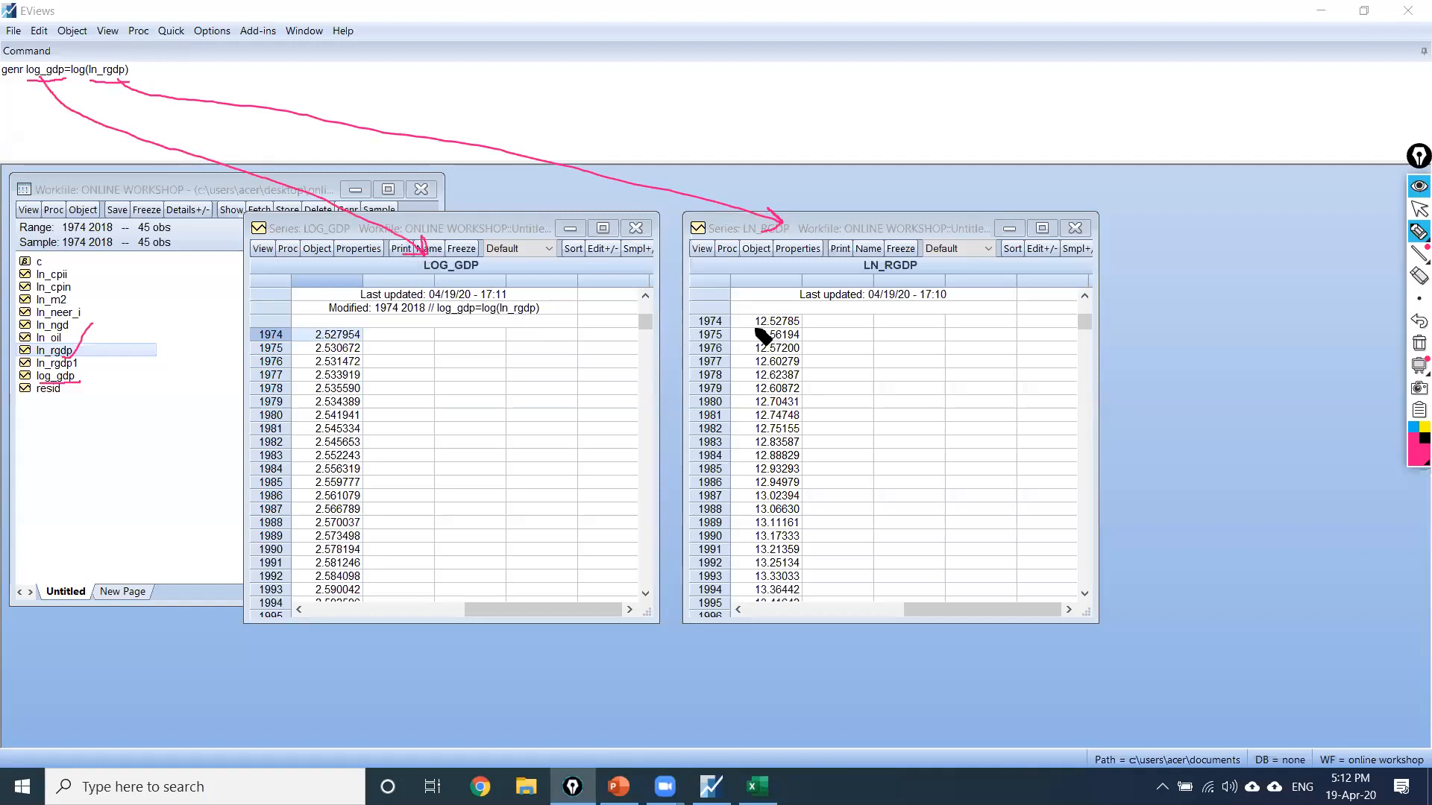
pyautogui.moveTo(772, 312)
pyautogui.mouseDown()
pyautogui.moveTo(474, 300)
pyautogui.moveTo(366, 328)
pyautogui.moveTo(388, 336)
pyautogui.mouseUp()
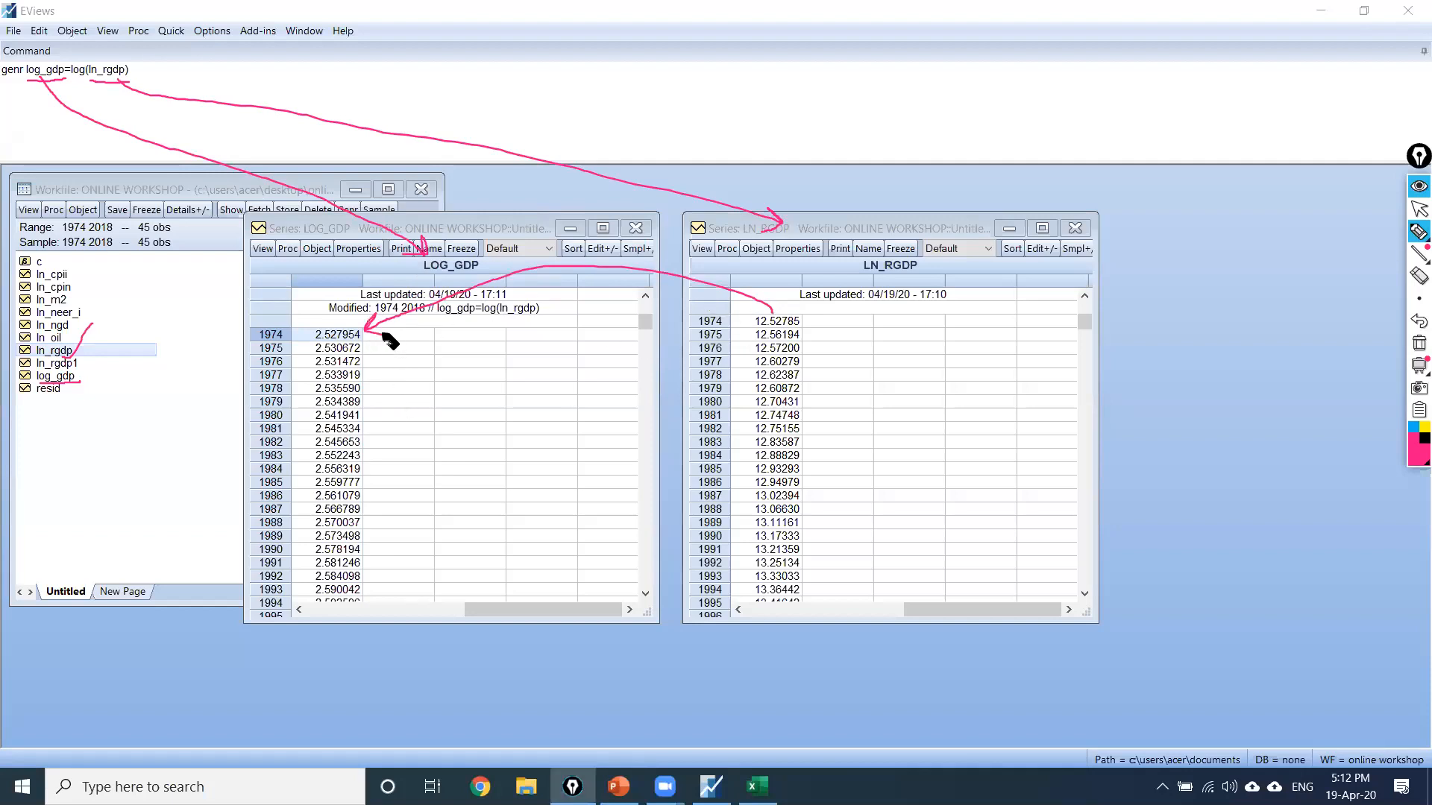
pyautogui.moveTo(386, 332)
pyautogui.mouseDown()
pyautogui.moveTo(403, 456)
pyautogui.moveTo(380, 565)
pyautogui.mouseUp()
pyautogui.click(1416, 350)
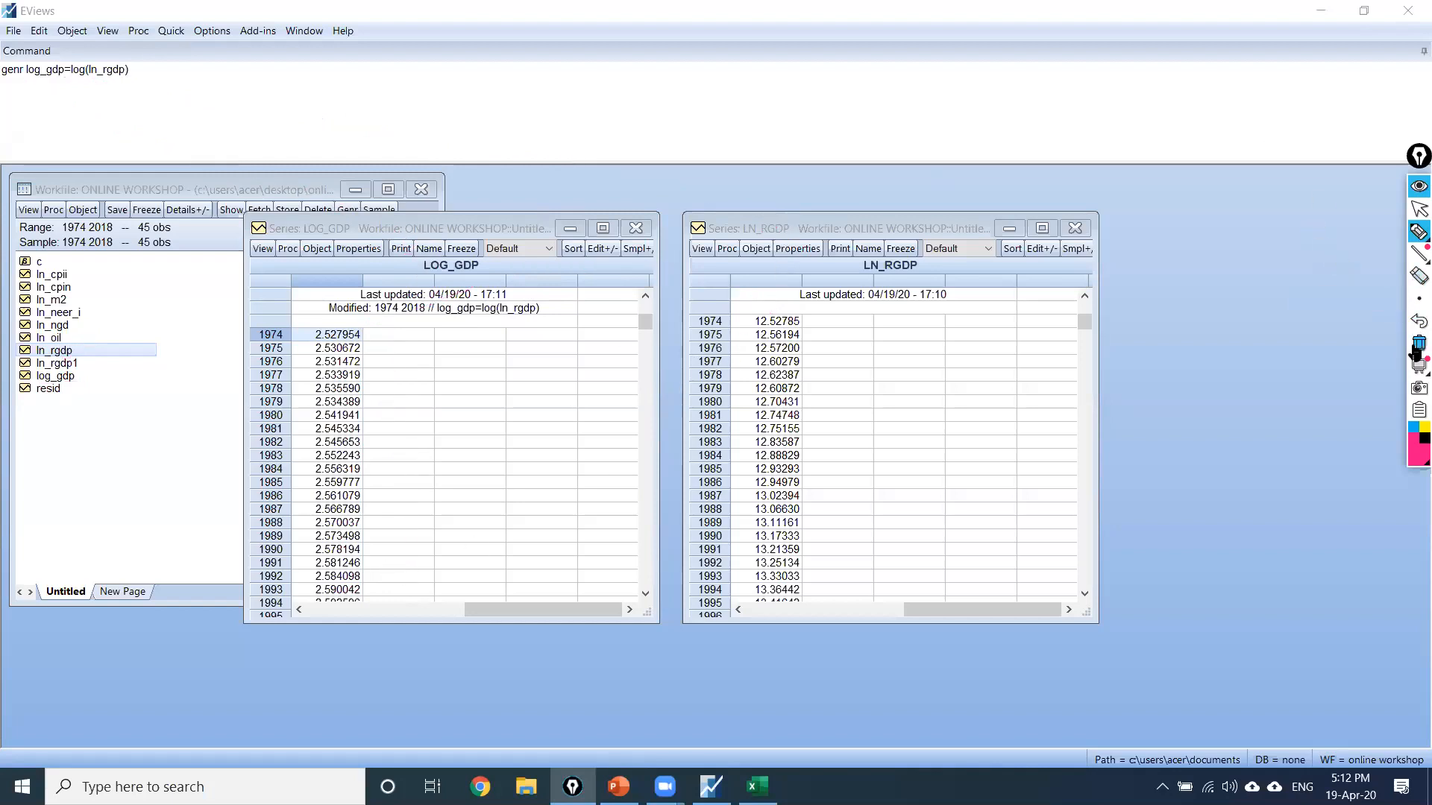
# Step: Return to the normal pointer and close the ln_rgdp and log_gdp series windows
pyautogui.click(1417, 208)
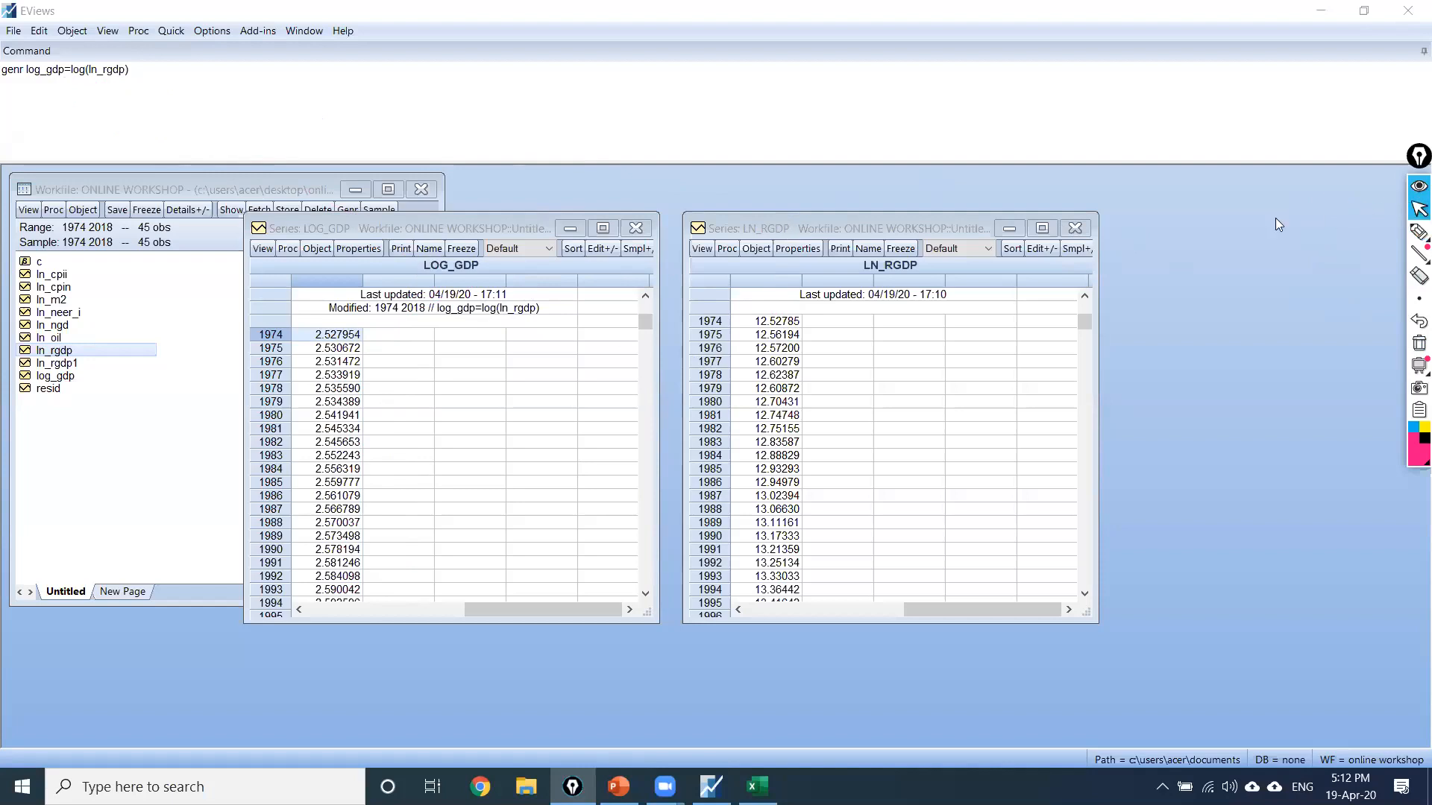
pyautogui.click(1074, 228)
pyautogui.click(635, 228)
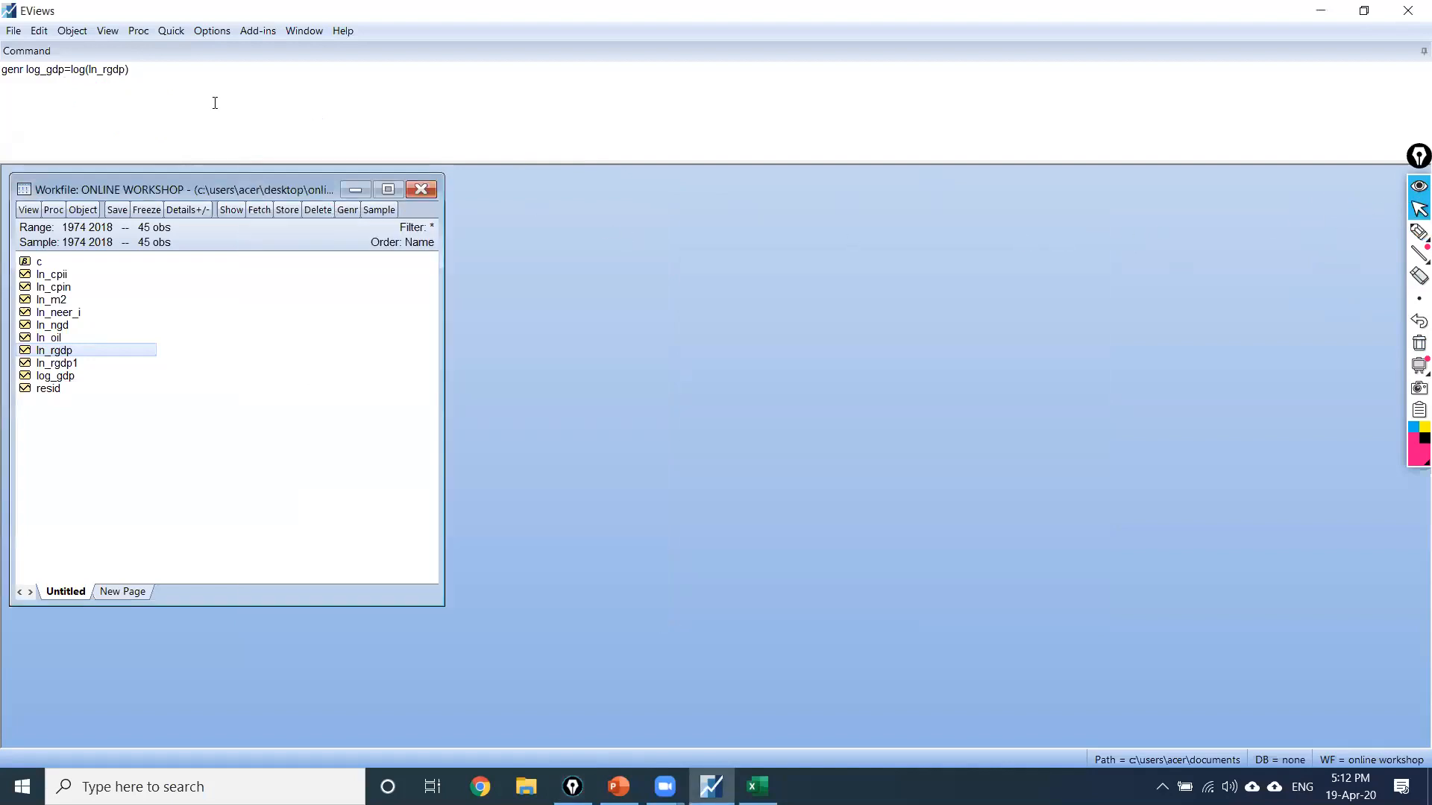
# Step: Replace the command's expression to generate the first difference of ln_m2 with genr d_ln_m2=D(ln_m2)
pyautogui.click(214, 99)
pyautogui.moveTo(131, 69); pyautogui.dragTo(26, 70)
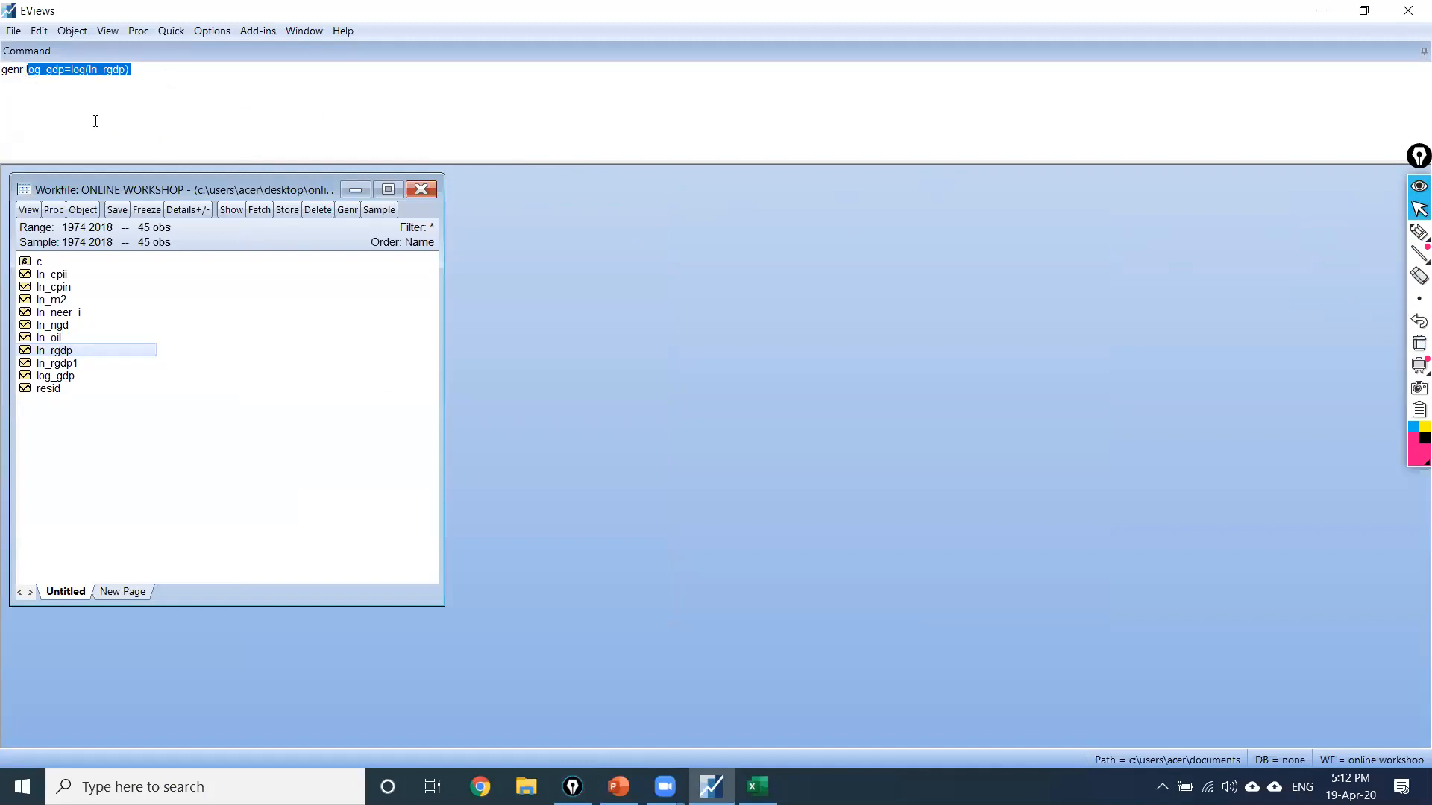
pyautogui.write('l')
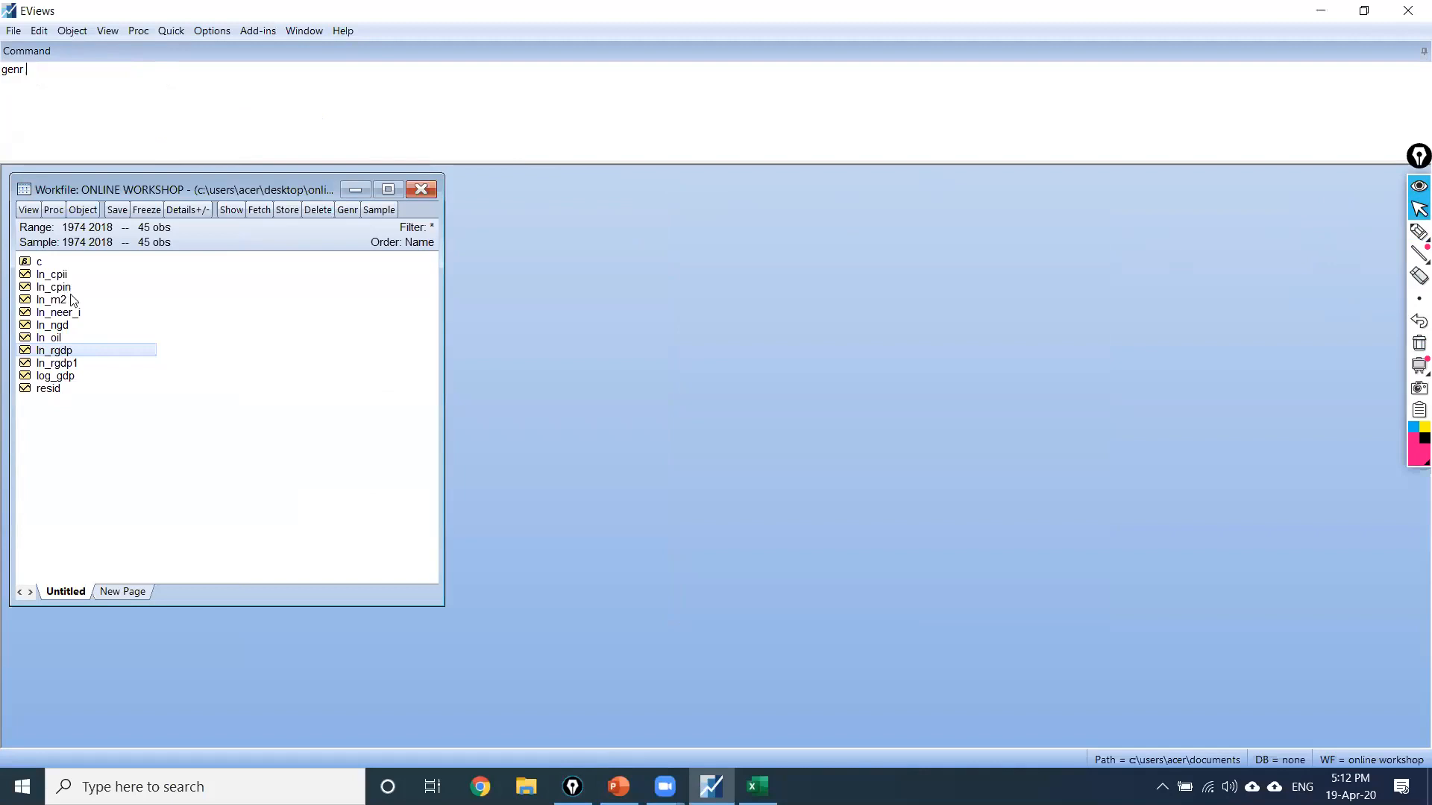
pyautogui.click(59, 302)
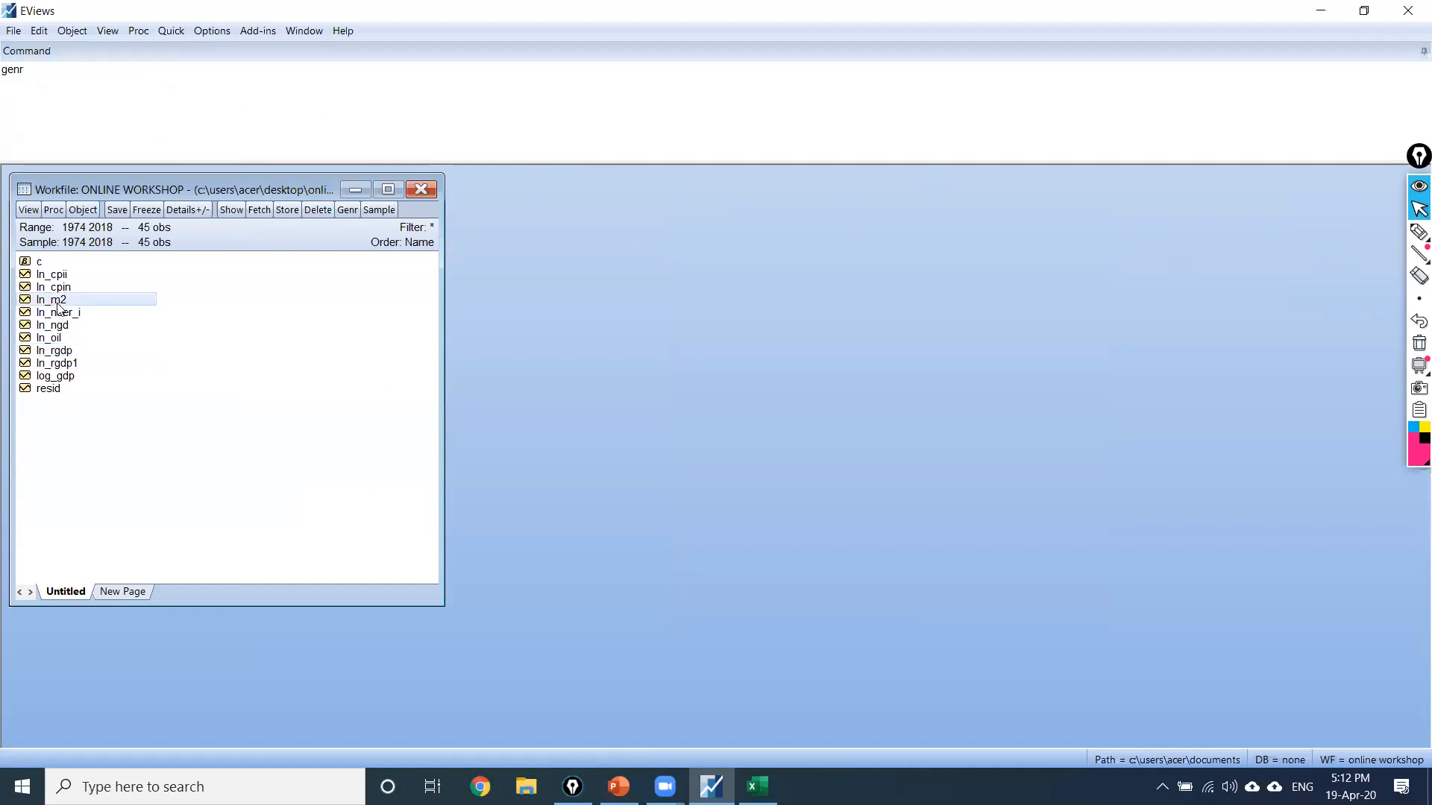
pyautogui.click(63, 81)
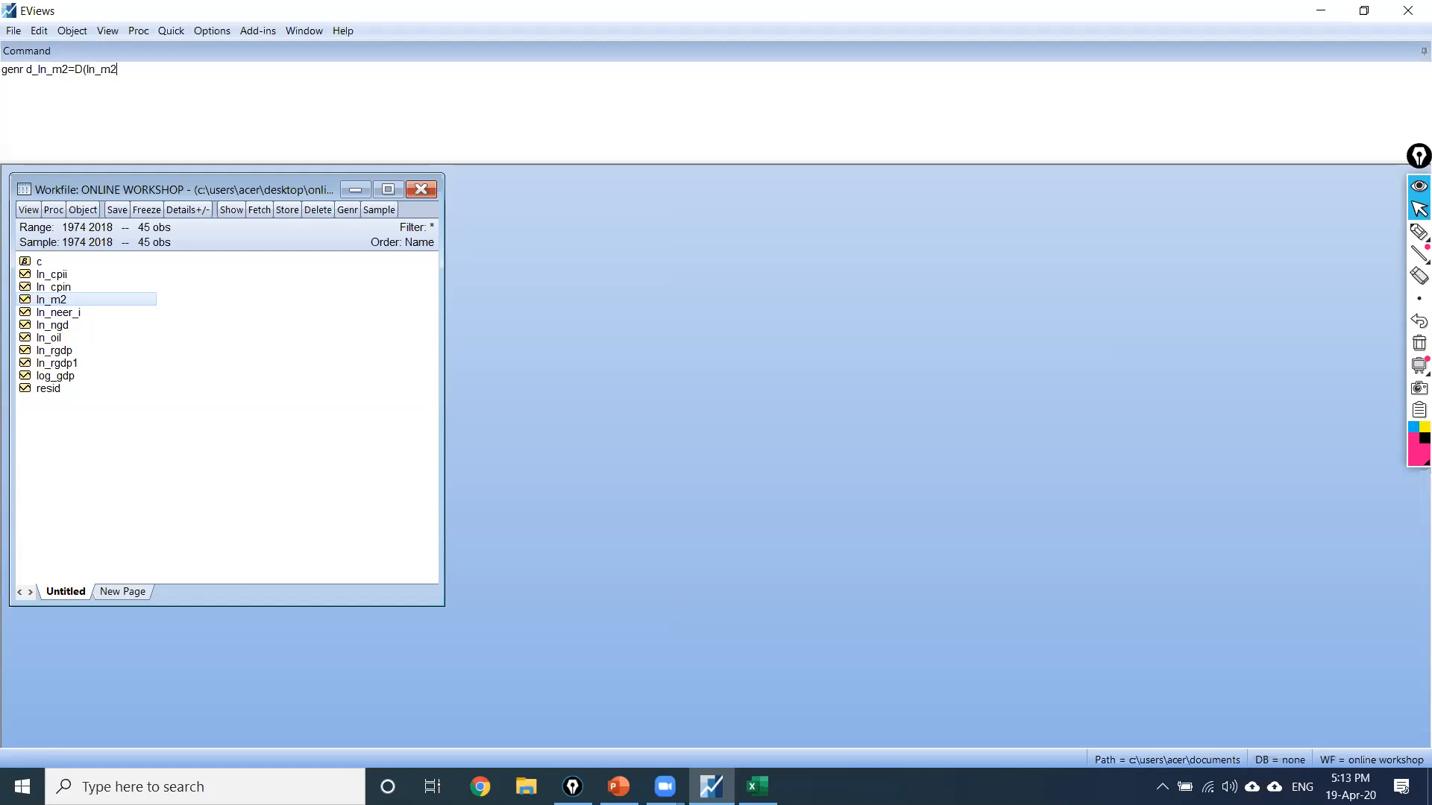
pyautogui.press('Return')
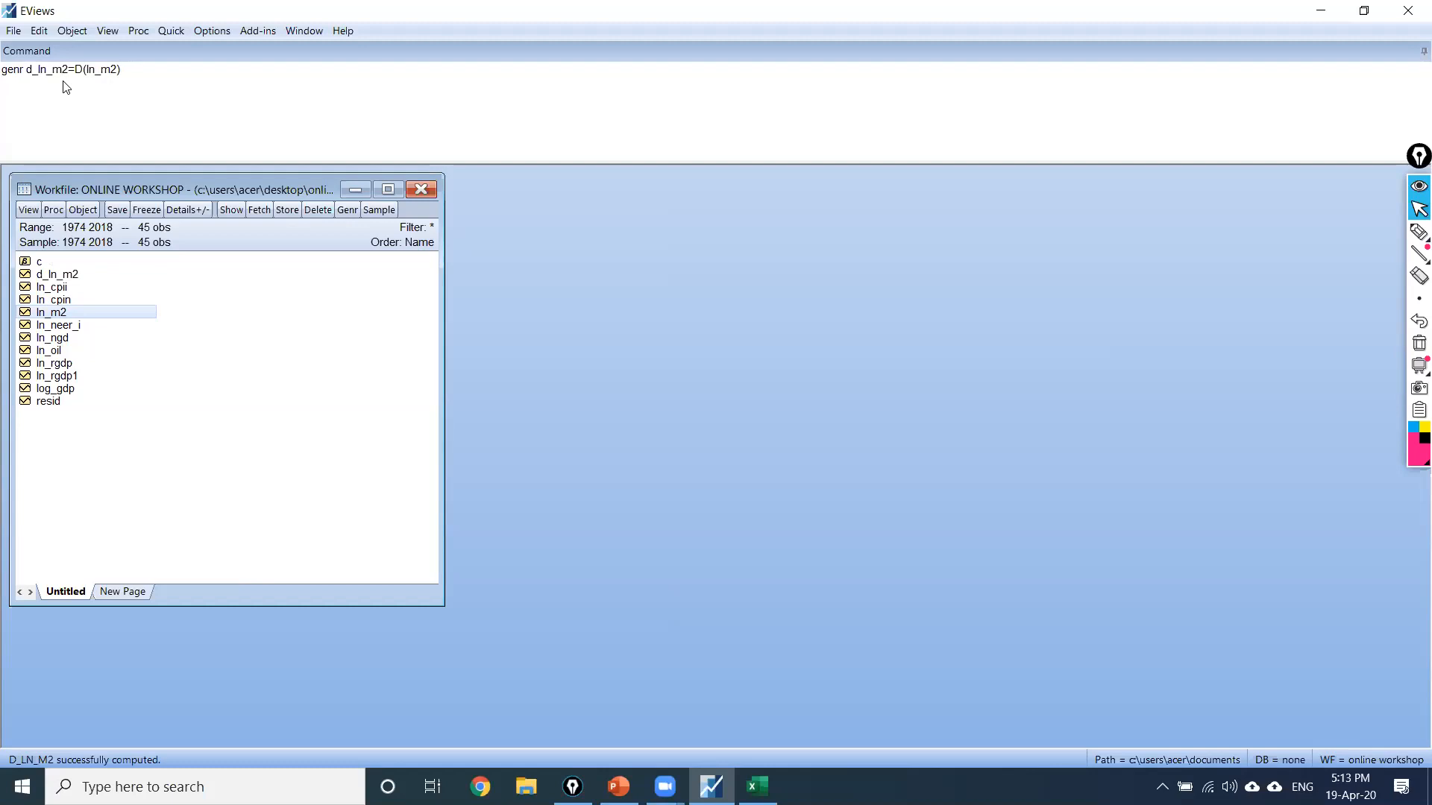
# Step: Open the d_ln_m2 and ln_m2 series and place their windows side by side to compare the values
pyautogui.click(70, 276)
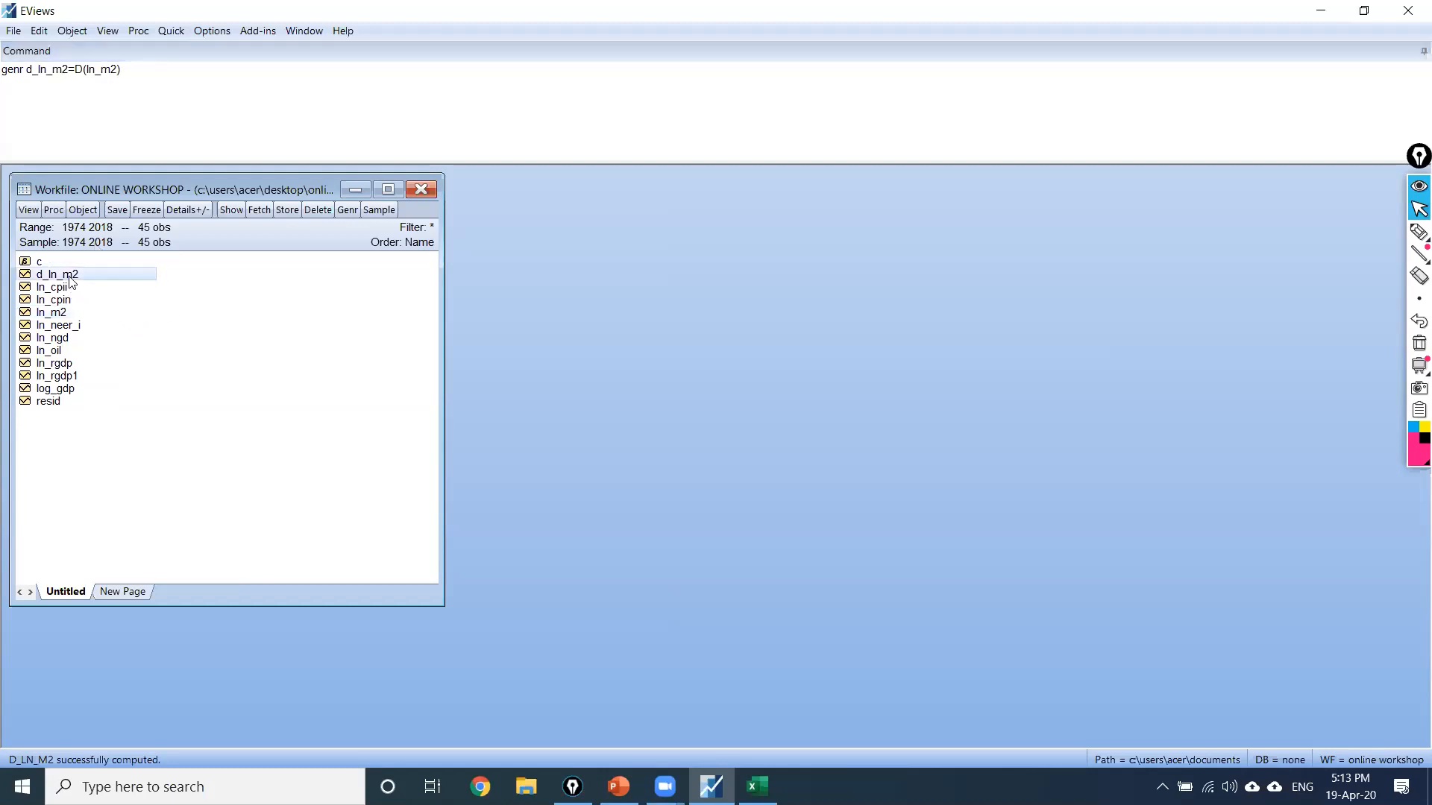
pyautogui.doubleClick(70, 278)
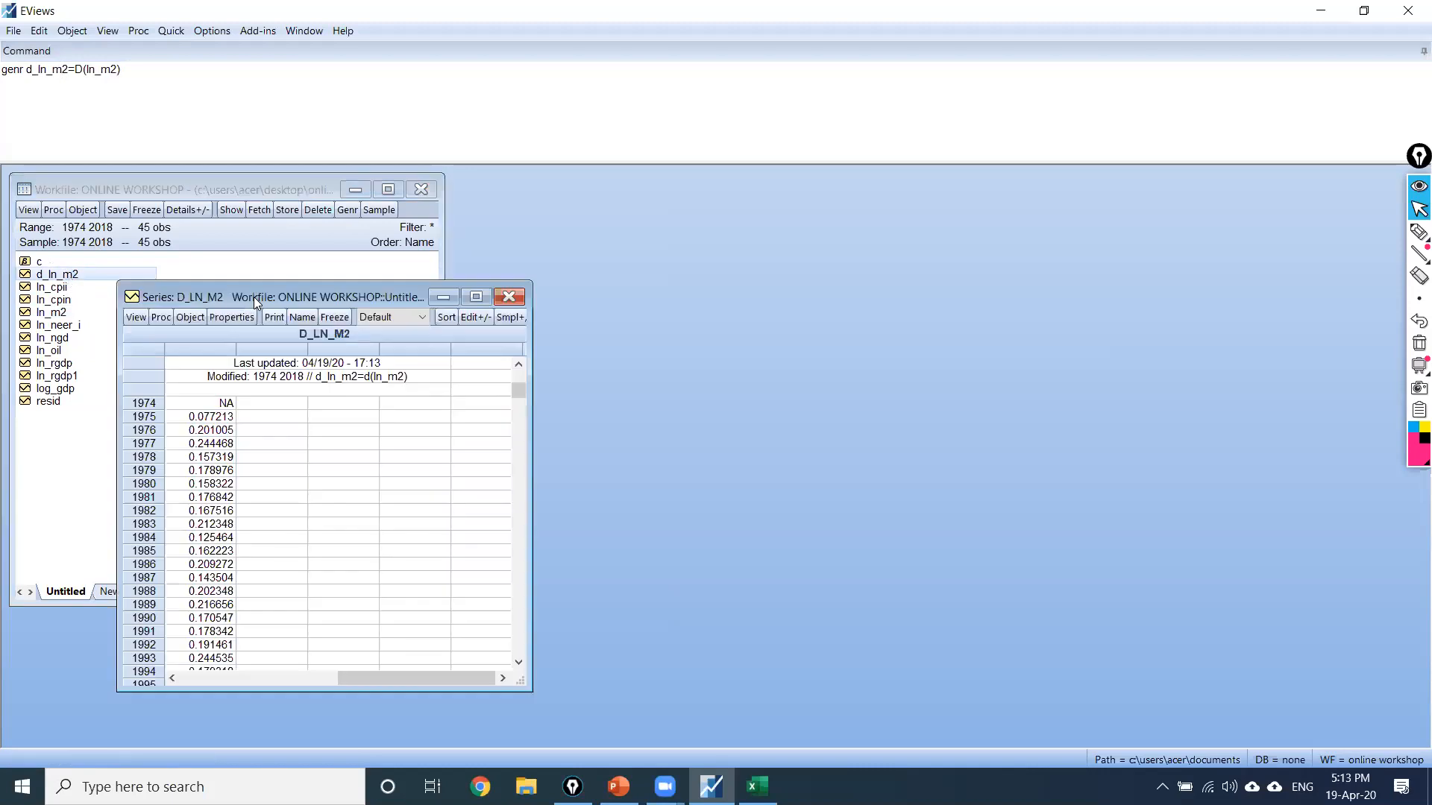
pyautogui.moveTo(255, 297); pyautogui.dragTo(869, 191)
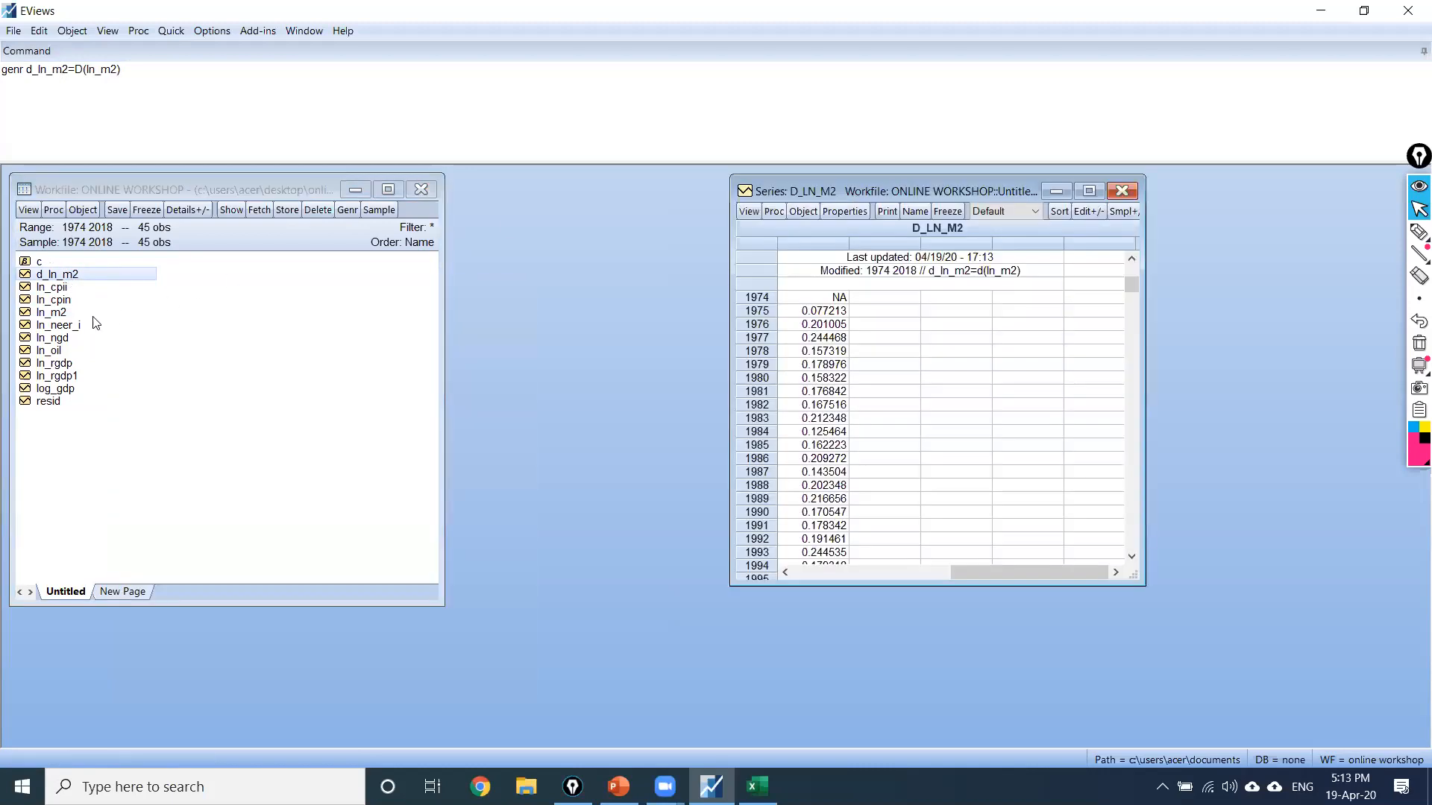
pyautogui.doubleClick(59, 314)
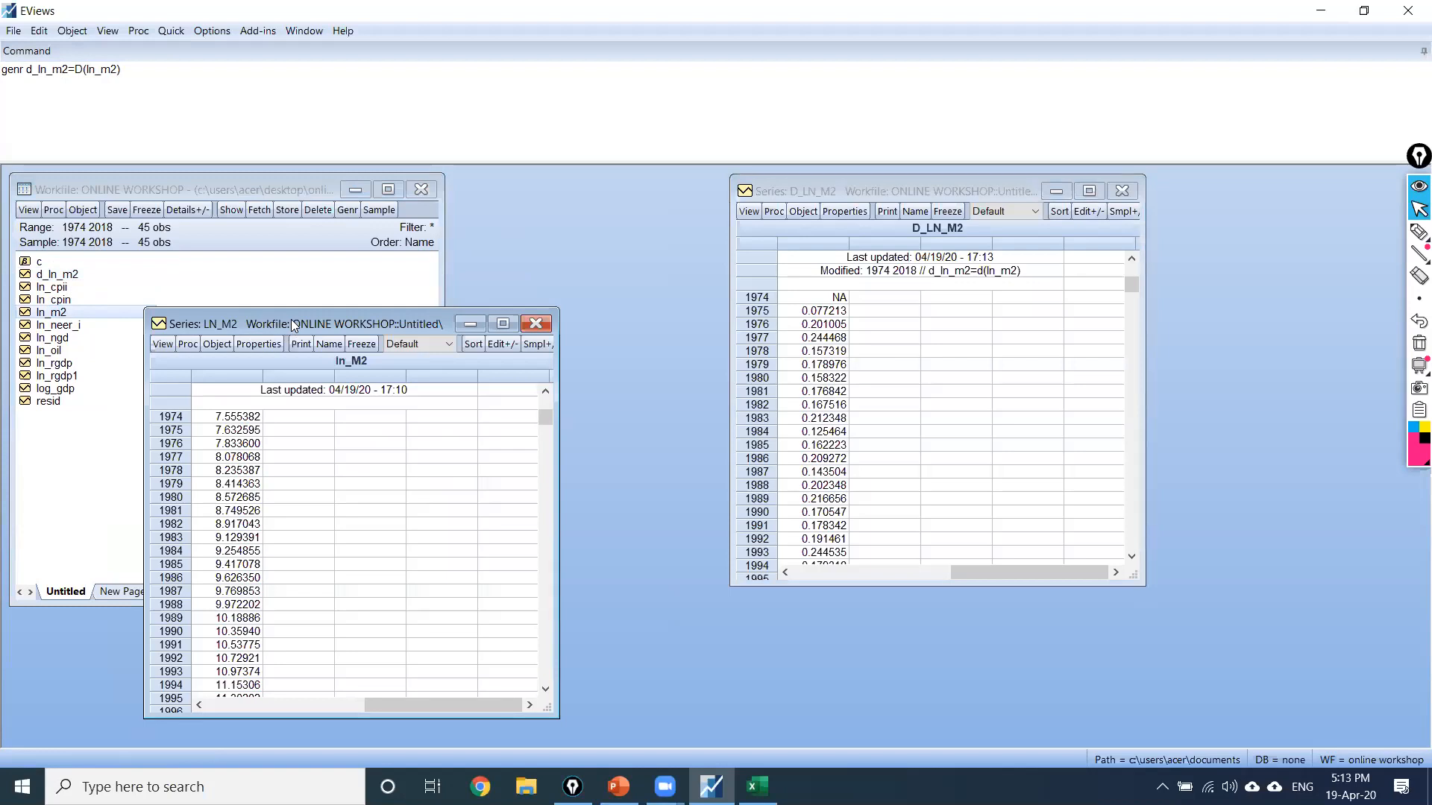
pyautogui.moveTo(291, 319); pyautogui.dragTo(460, 188)
# Step: Mark with the screen pen how the D() command links ln_m2 to the differenced values in d_ln_m2, and clear all the markings
pyautogui.click(1419, 232)
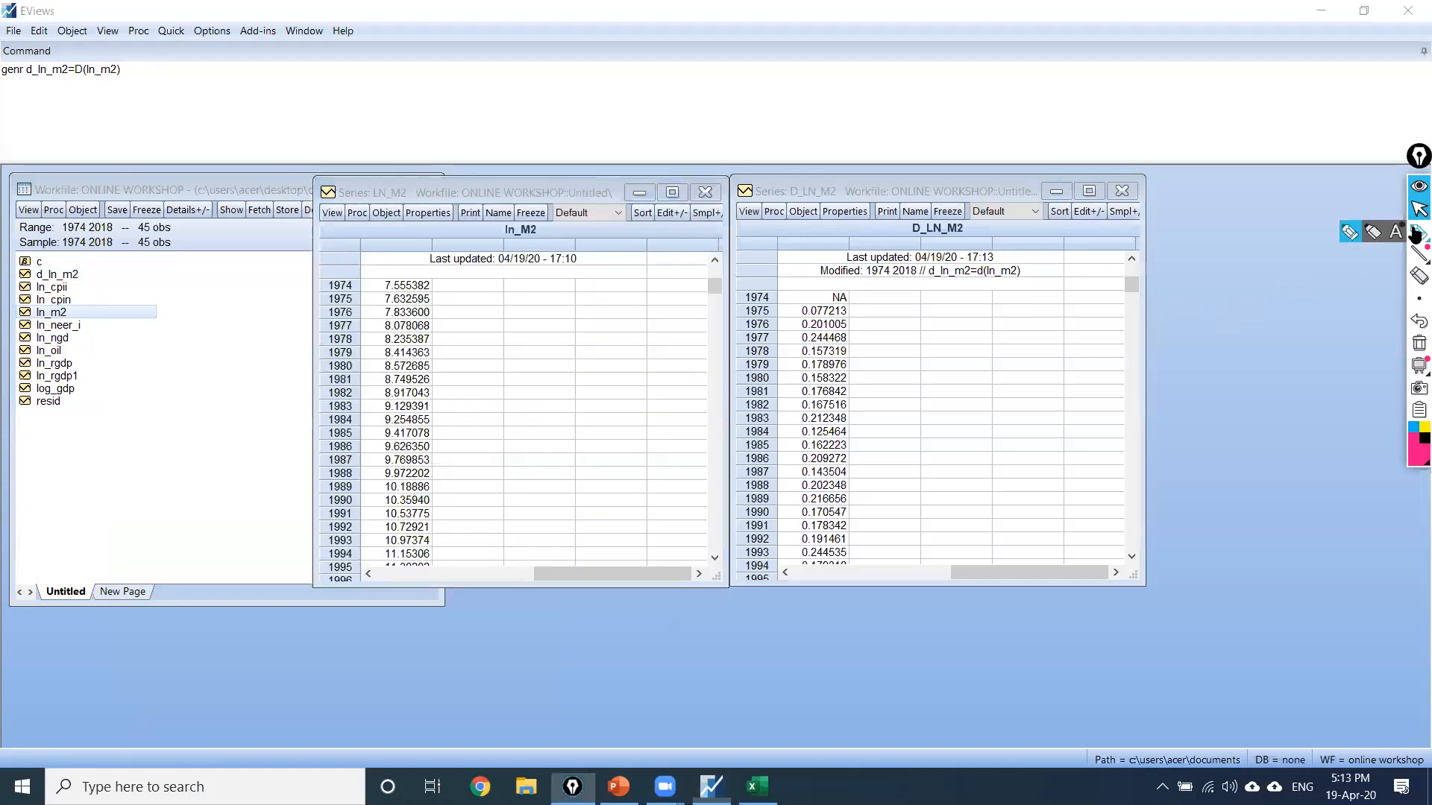
pyautogui.moveTo(77, 80)
pyautogui.mouseDown()
pyautogui.moveTo(390, 140)
pyautogui.moveTo(485, 214)
pyautogui.moveTo(493, 197)
pyautogui.mouseUp()
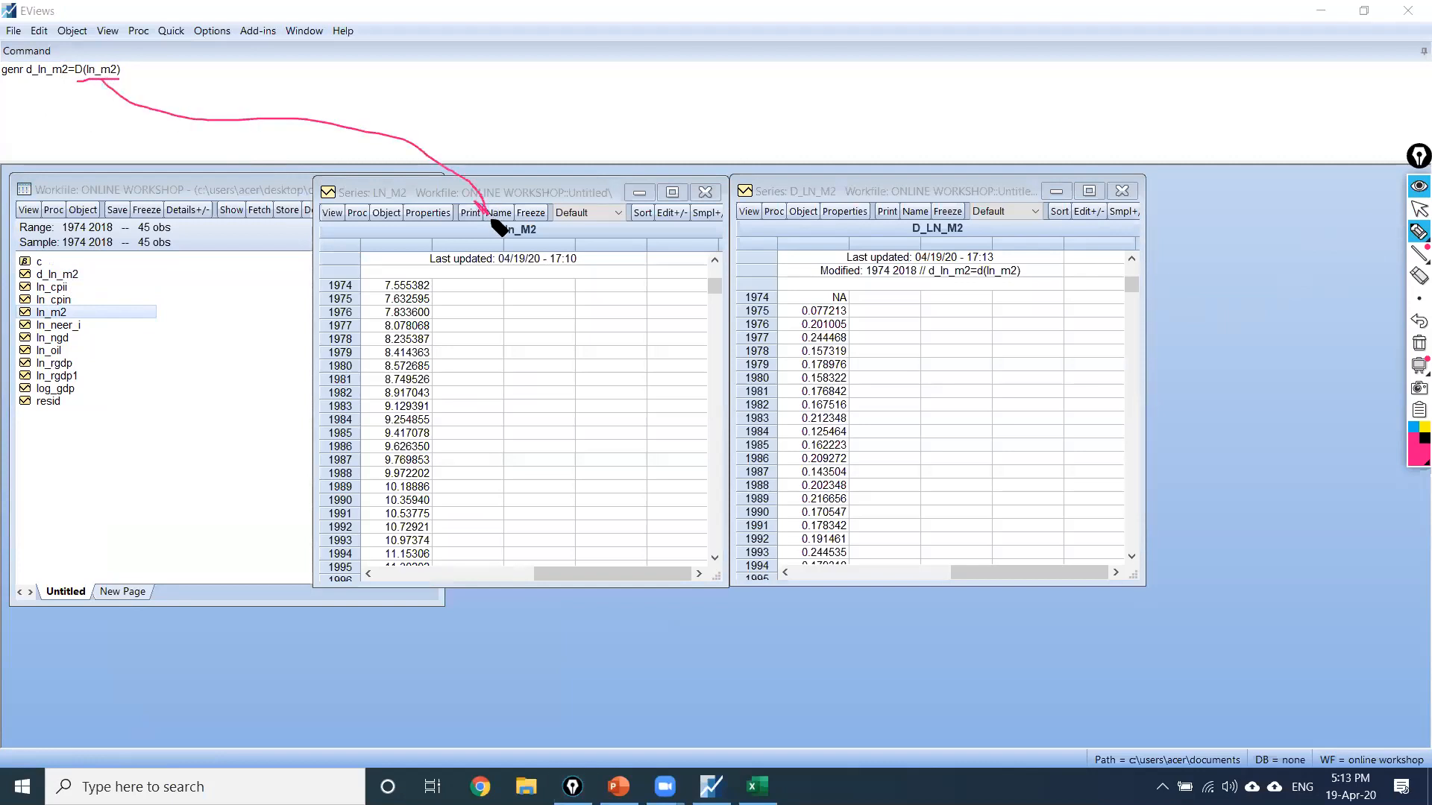
pyautogui.moveTo(26, 82)
pyautogui.mouseDown()
pyautogui.moveTo(66, 82)
pyautogui.moveTo(112, 123)
pyautogui.moveTo(521, 100)
pyautogui.moveTo(927, 216)
pyautogui.moveTo(884, 234)
pyautogui.mouseUp()
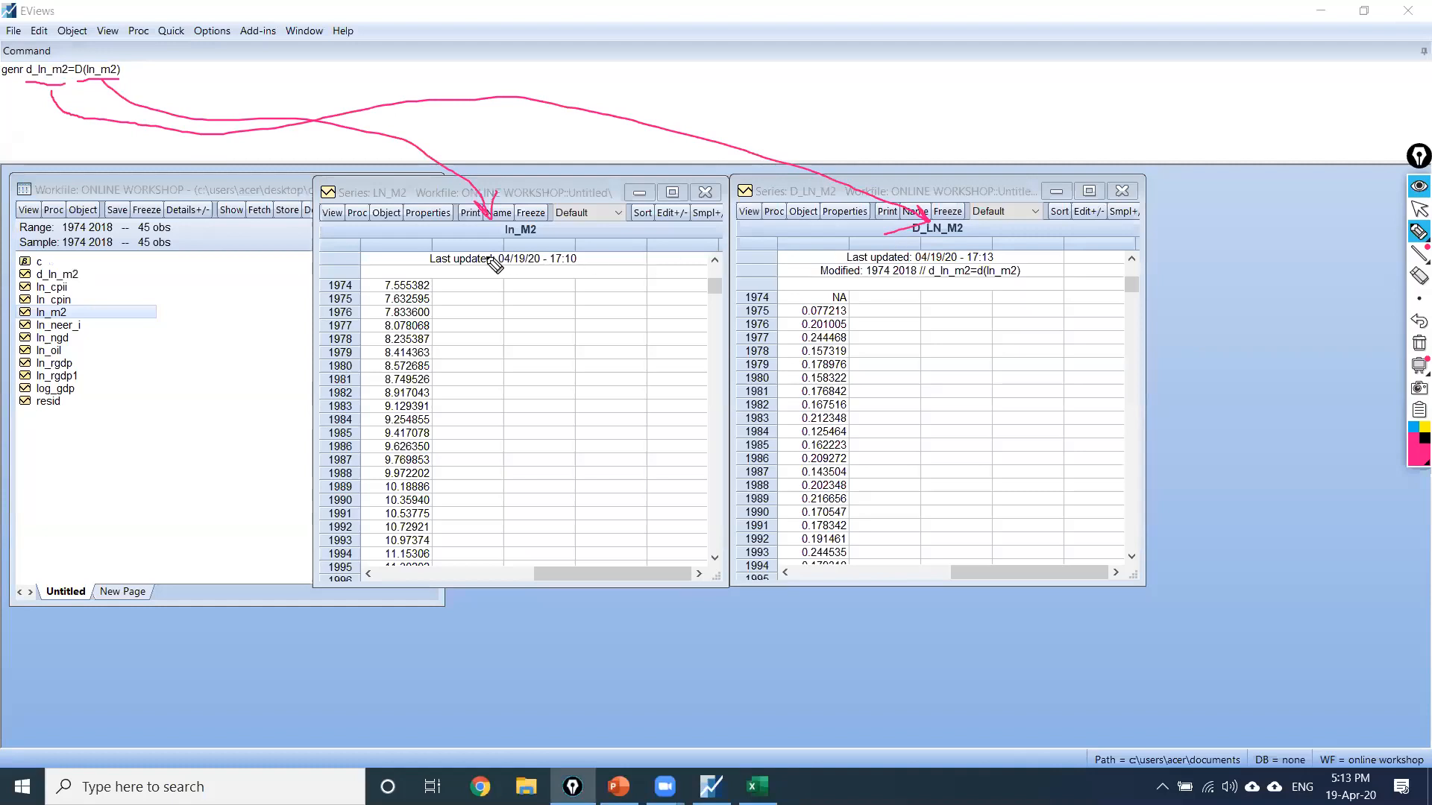
pyautogui.moveTo(433, 282)
pyautogui.mouseDown()
pyautogui.moveTo(434, 304)
pyautogui.moveTo(786, 323)
pyautogui.mouseUp()
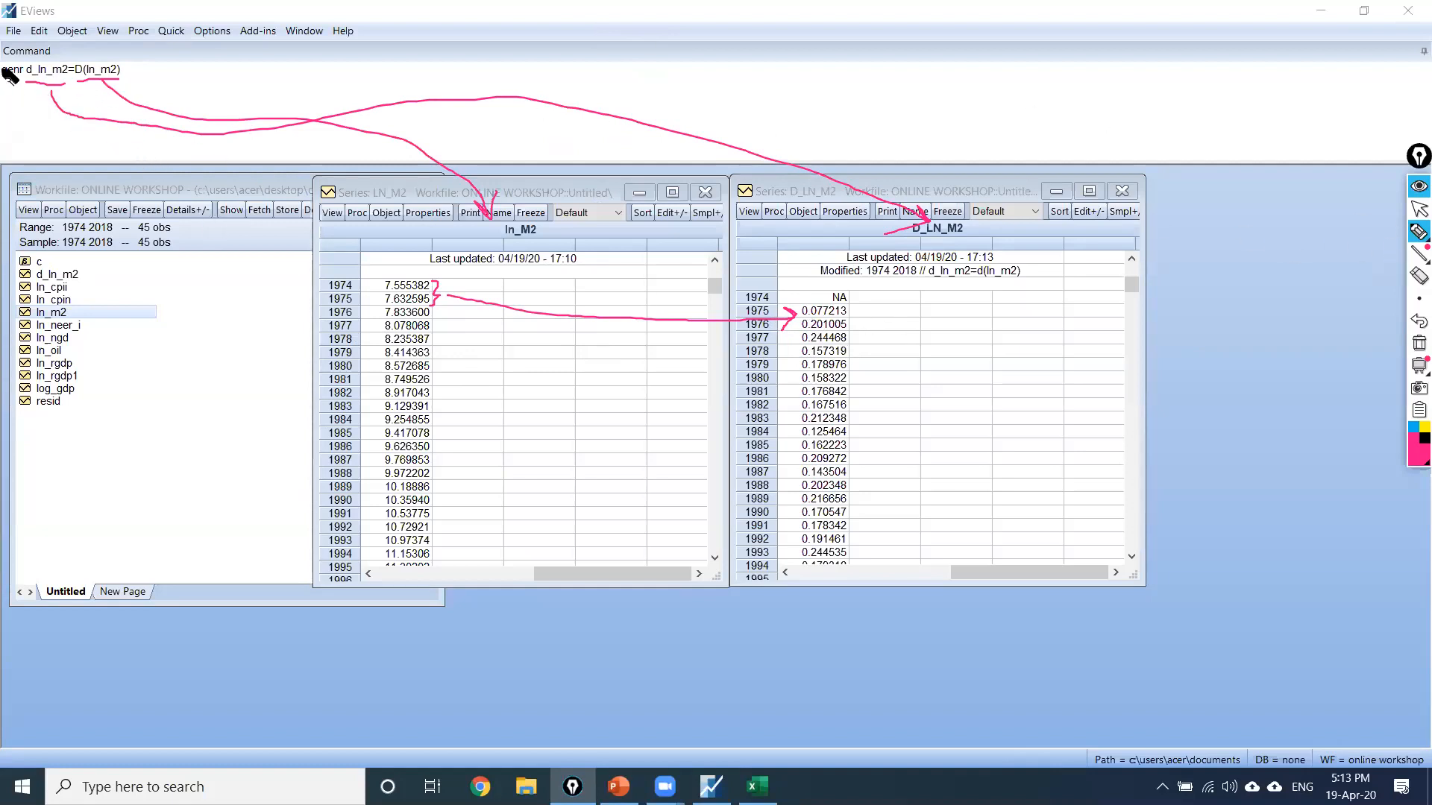
pyautogui.moveTo(1, 81)
pyautogui.mouseDown()
pyautogui.moveTo(53, 83)
pyautogui.moveTo(68, 65)
pyautogui.moveTo(29, 67)
pyautogui.mouseUp()
pyautogui.moveTo(168, 69); pyautogui.dragTo(249, 82)
pyautogui.moveTo(166, 96); pyautogui.dragTo(280, 96)
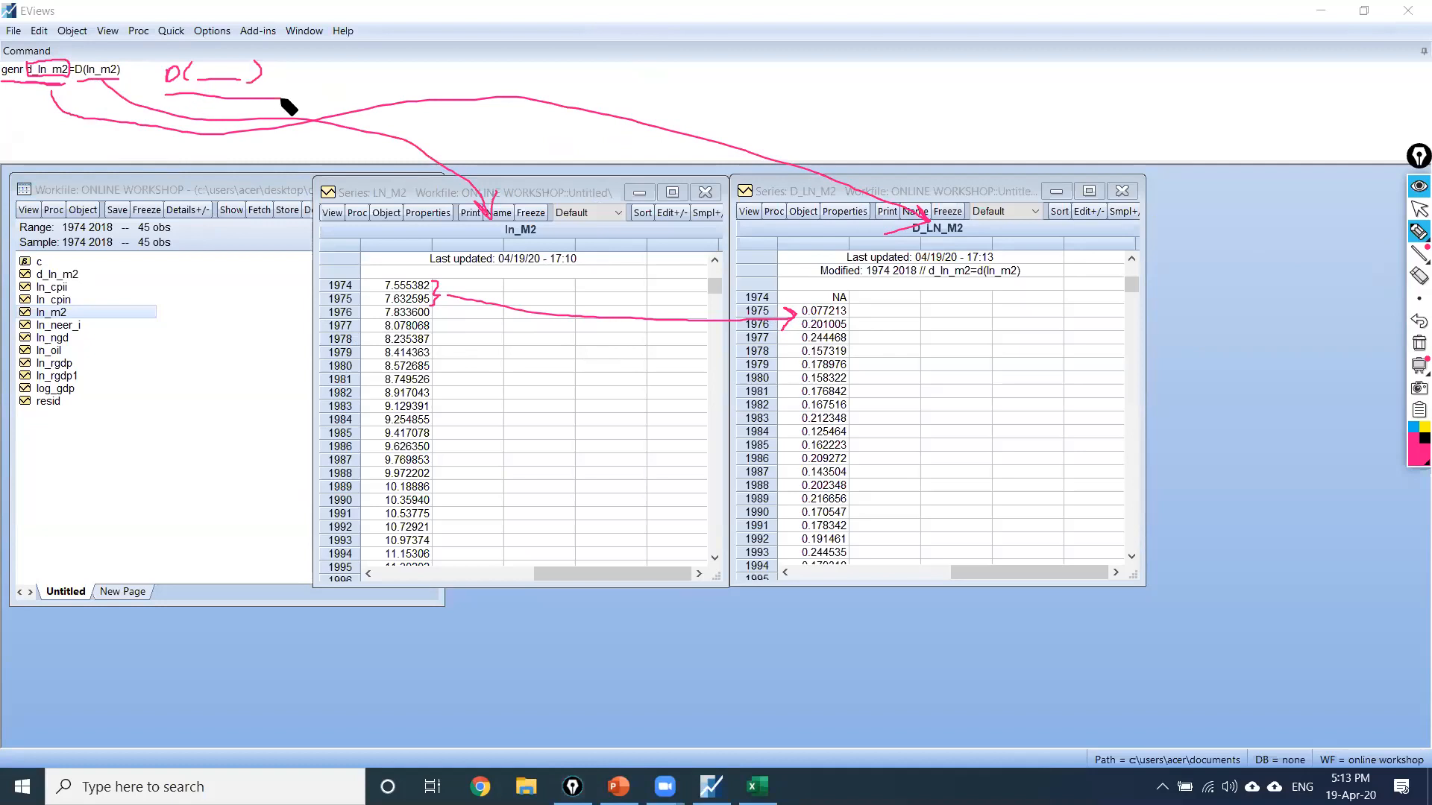
pyautogui.click(1418, 210)
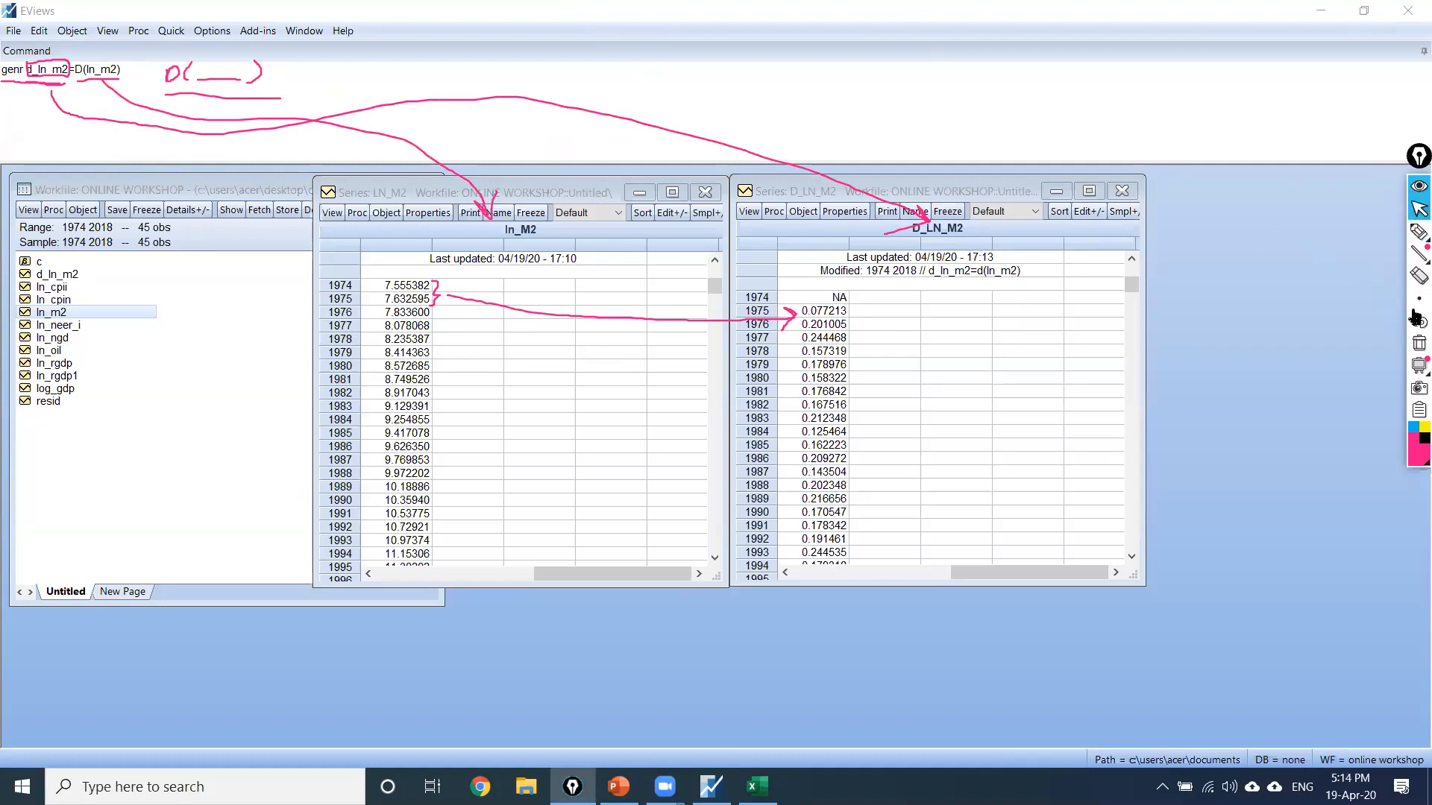
pyautogui.click(1418, 346)
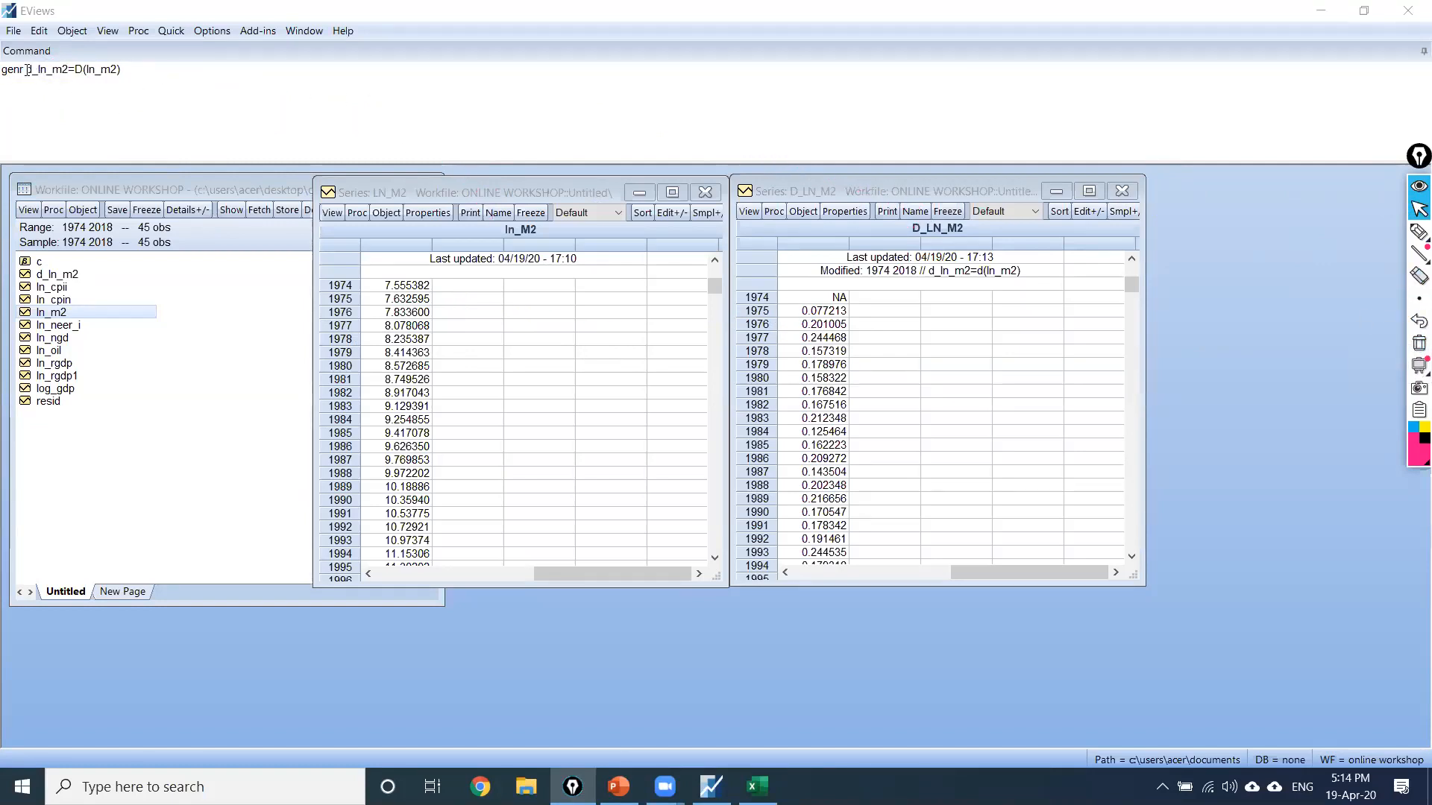
# Step: Rewrite the command to generate a one-period lag of ln_m2 with genr ln_m2_1=ln_m2(-1)
pyautogui.click(64, 89)
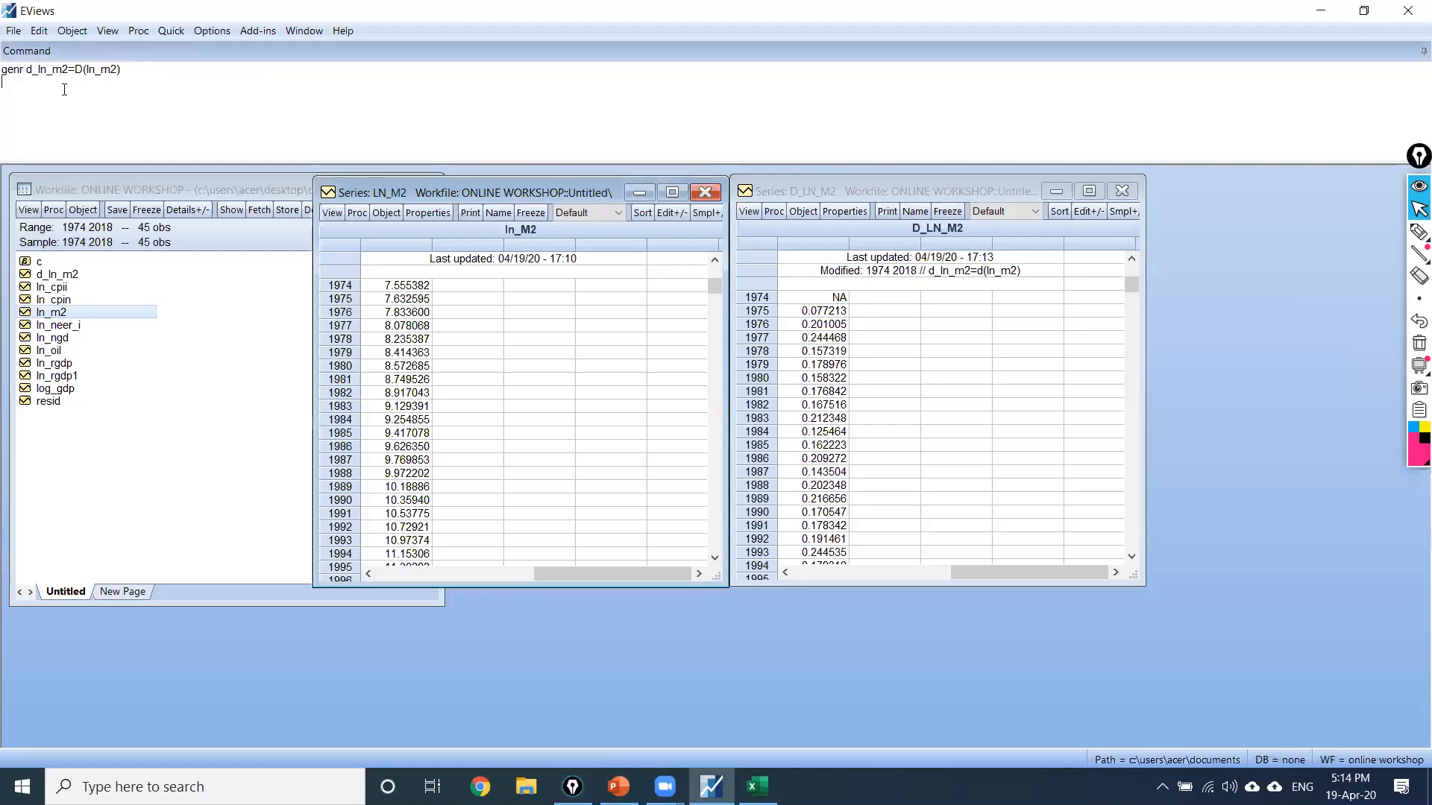
pyautogui.click(38, 70)
pyautogui.press('BackSpace')
pyautogui.press('BackSpace')
pyautogui.click(52, 69)
pyautogui.write('_1=ln_m2(-1')
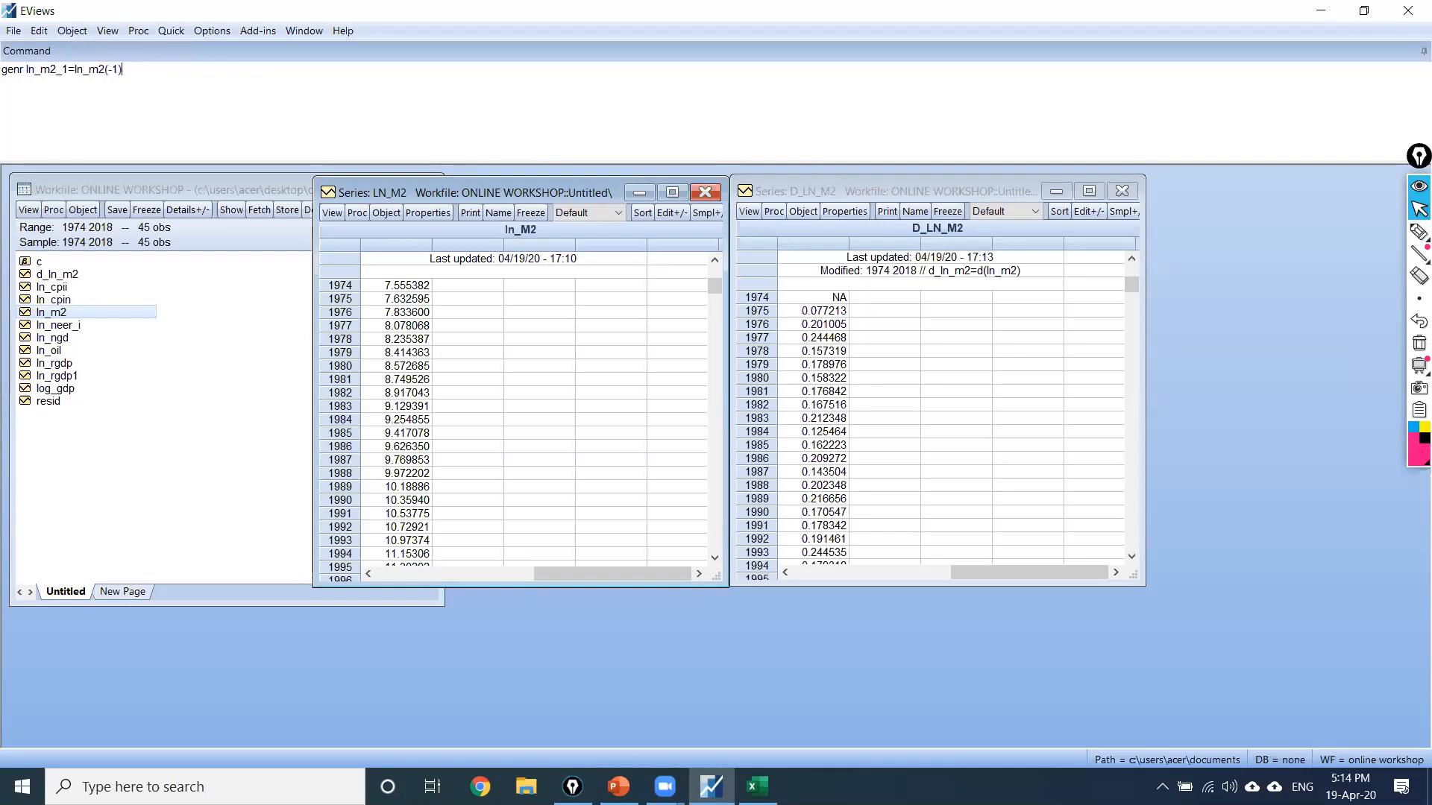
pyautogui.press('Return')
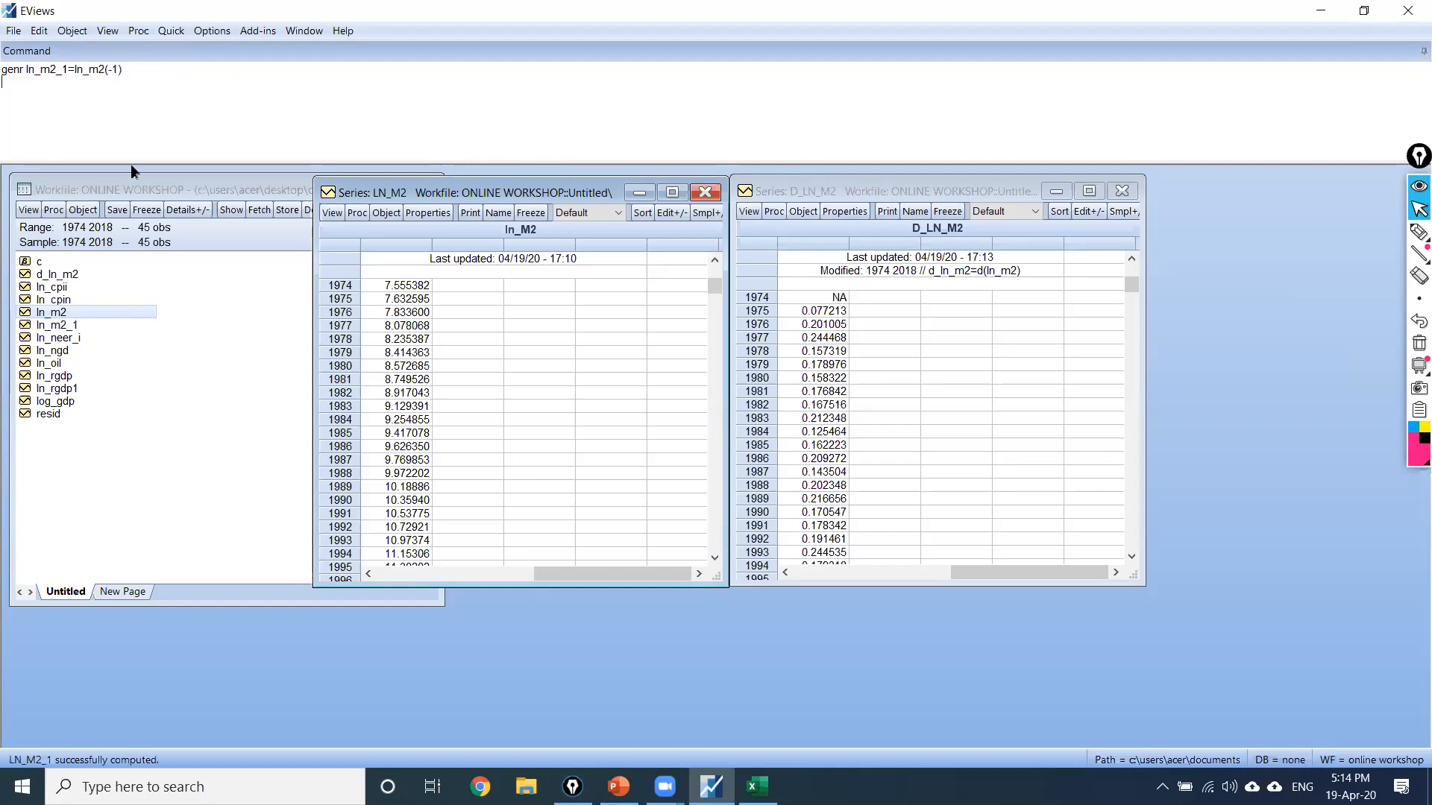
# Step: Close the open series windows, and open ln_m2 and ln_m2_1 side by side to compare their values
pyautogui.click(706, 193)
pyautogui.click(1121, 191)
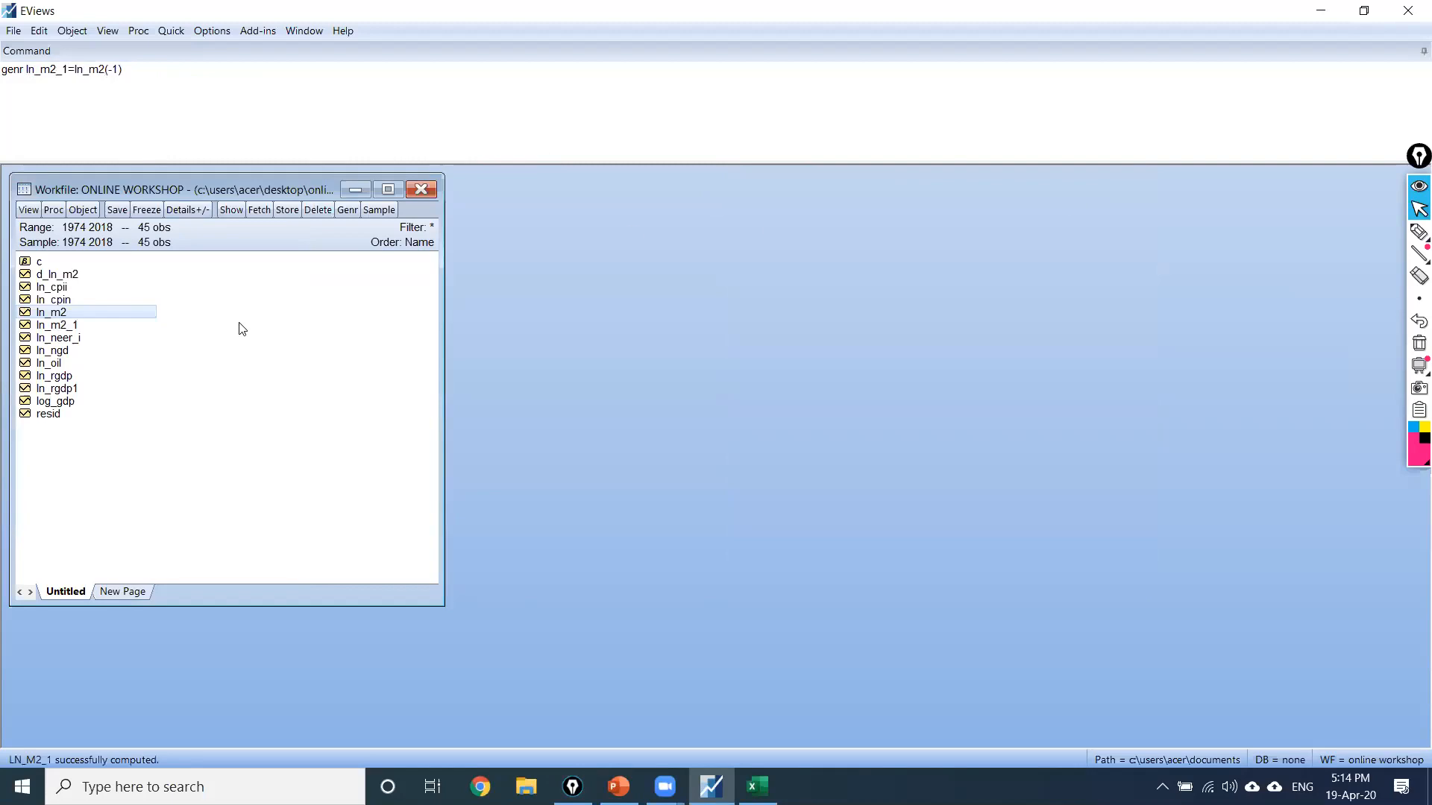
pyautogui.doubleClick(66, 315)
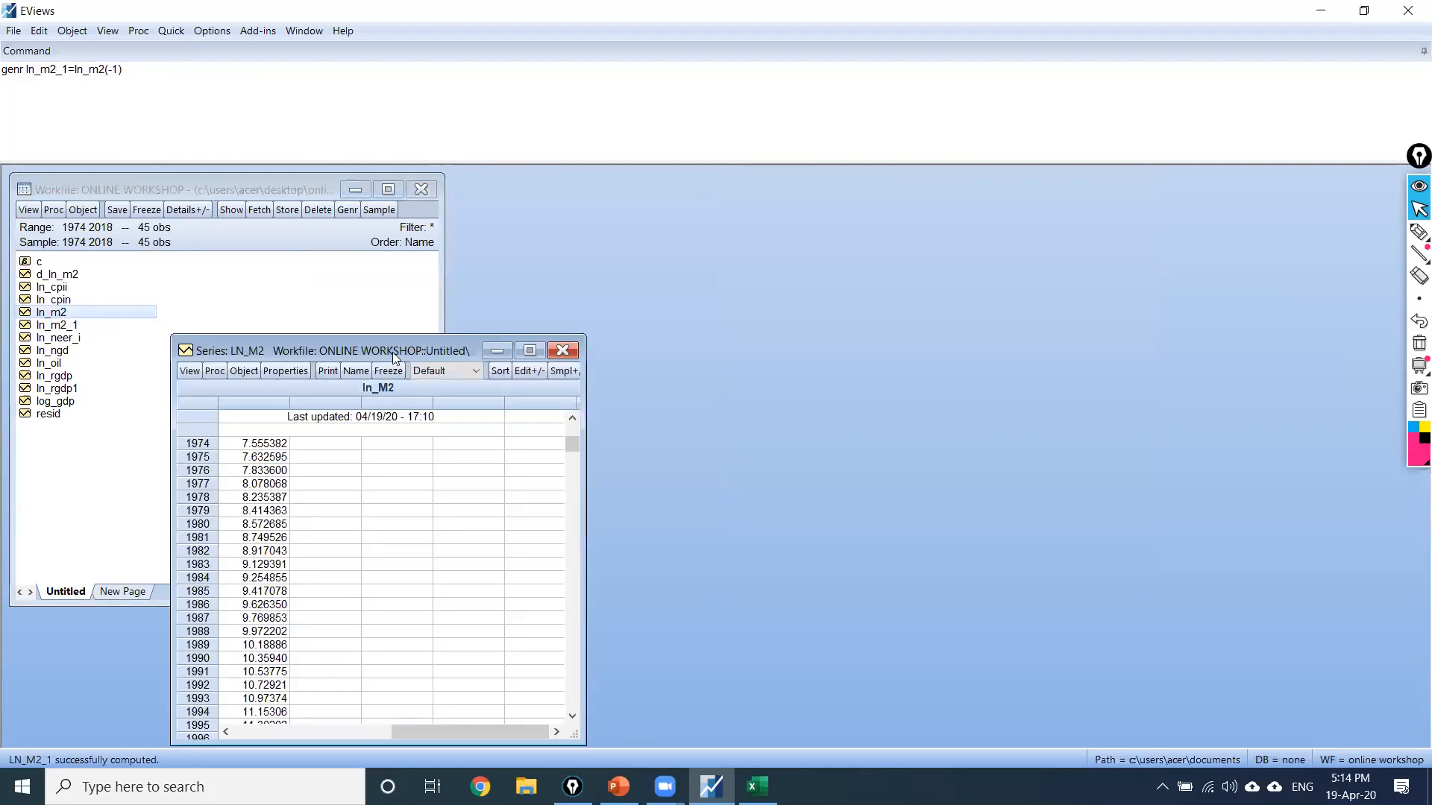
pyautogui.moveTo(399, 357); pyautogui.dragTo(1023, 220)
pyautogui.doubleClick(64, 326)
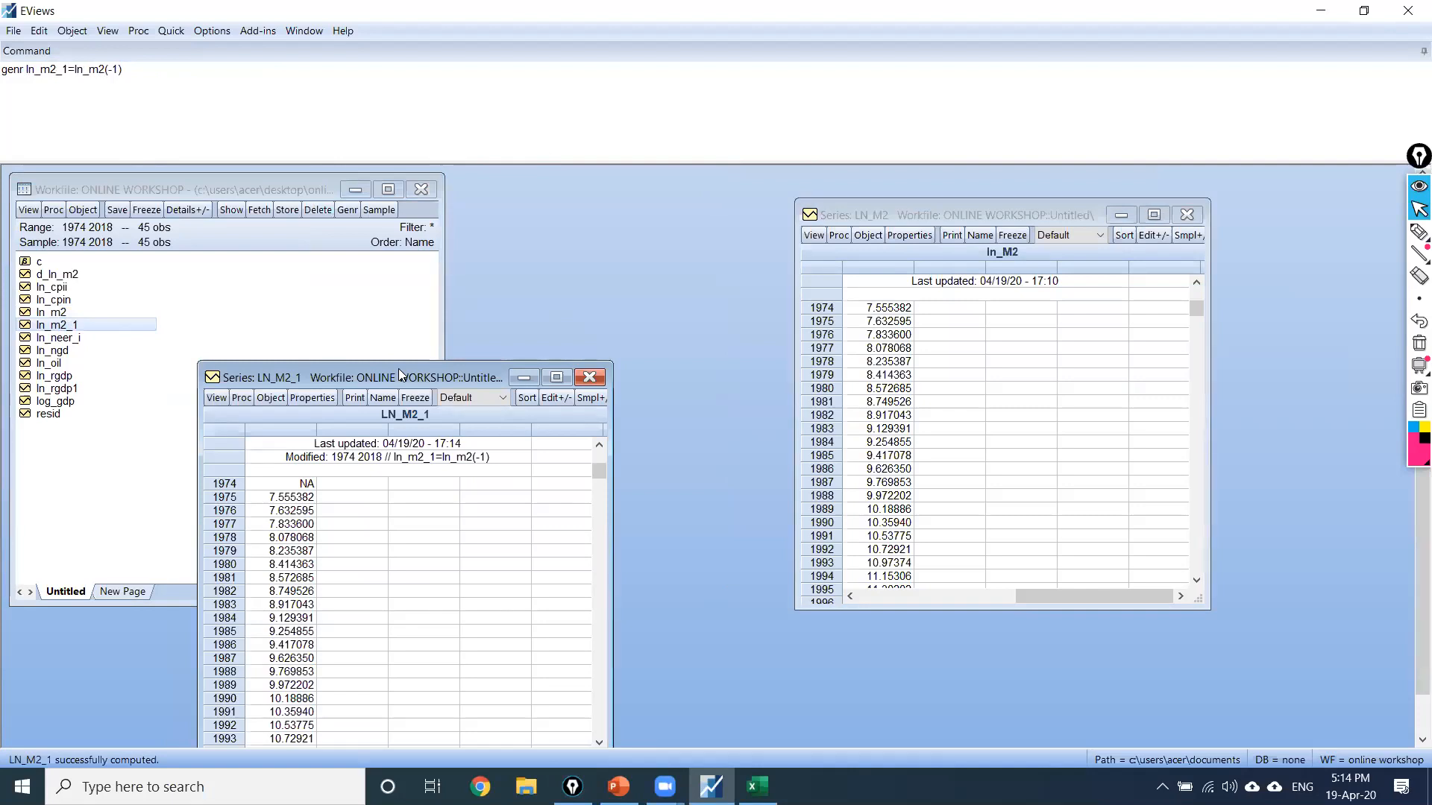
pyautogui.moveTo(398, 369); pyautogui.dragTo(579, 205)
# Step: Mark with the screen pen how the lag command links ln_m2 to ln_m2_1 and shifts the 1974 value to 1975
pyautogui.click(1414, 237)
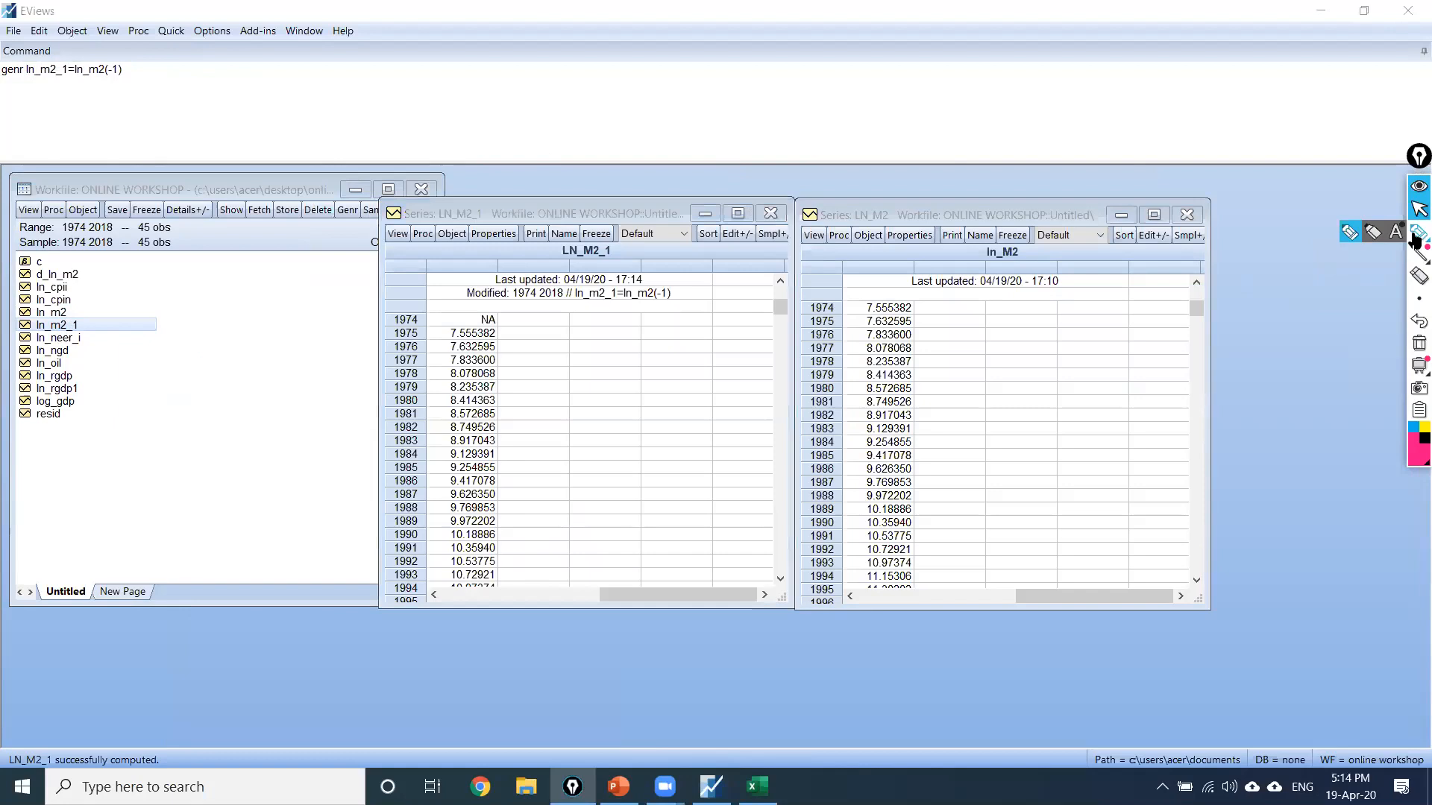
pyautogui.click(1350, 233)
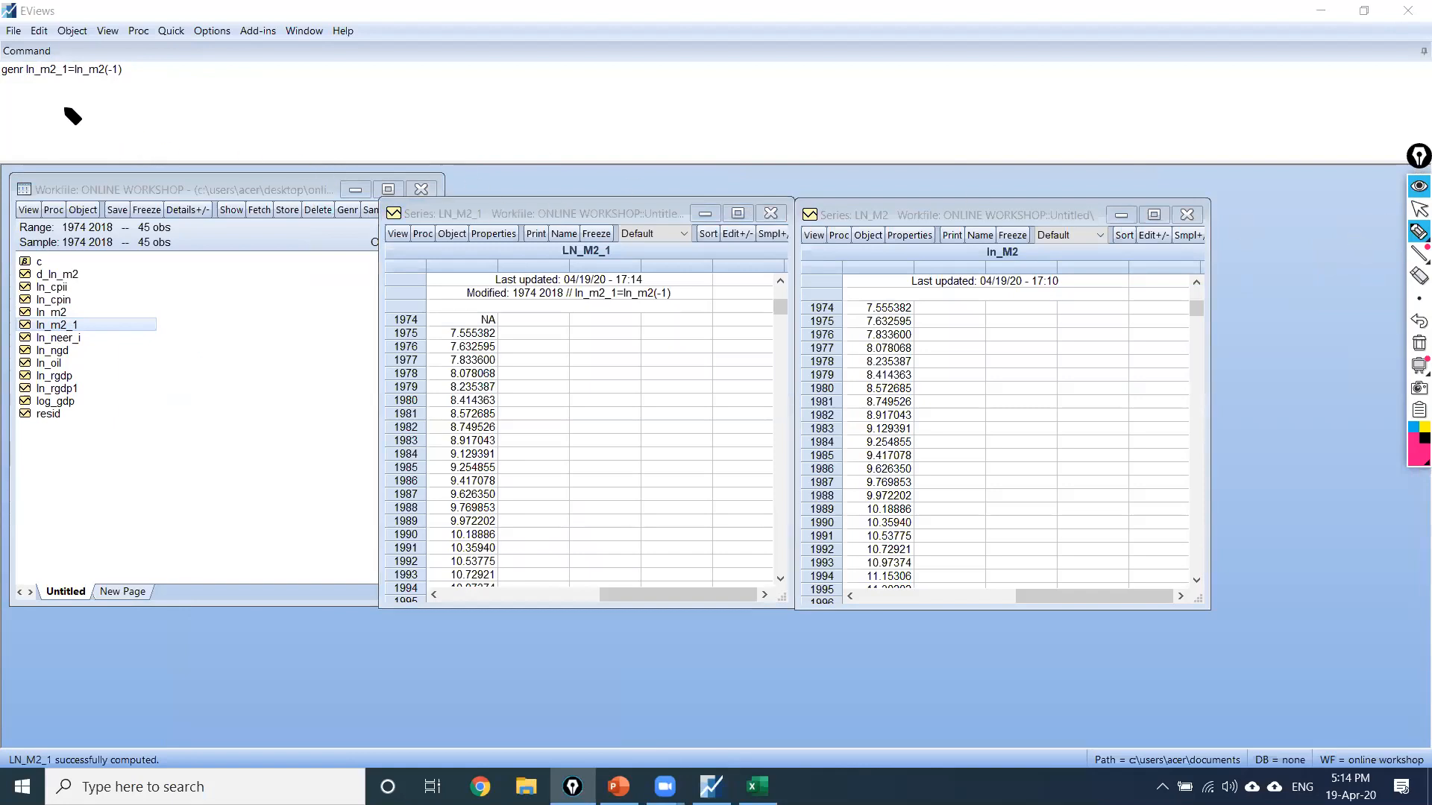
pyautogui.moveTo(76, 79)
pyautogui.mouseDown()
pyautogui.moveTo(120, 80)
pyautogui.moveTo(79, 62)
pyautogui.moveTo(84, 87)
pyautogui.moveTo(104, 79)
pyautogui.moveTo(100, 60)
pyautogui.moveTo(960, 228)
pyautogui.moveTo(925, 246)
pyautogui.mouseUp()
pyautogui.moveTo(23, 82)
pyautogui.mouseDown()
pyautogui.moveTo(50, 81)
pyautogui.moveTo(149, 160)
pyautogui.moveTo(598, 243)
pyautogui.mouseUp()
pyautogui.moveTo(863, 307)
pyautogui.mouseDown()
pyautogui.moveTo(570, 316)
pyautogui.moveTo(501, 335)
pyautogui.moveTo(531, 349)
pyautogui.mouseUp()
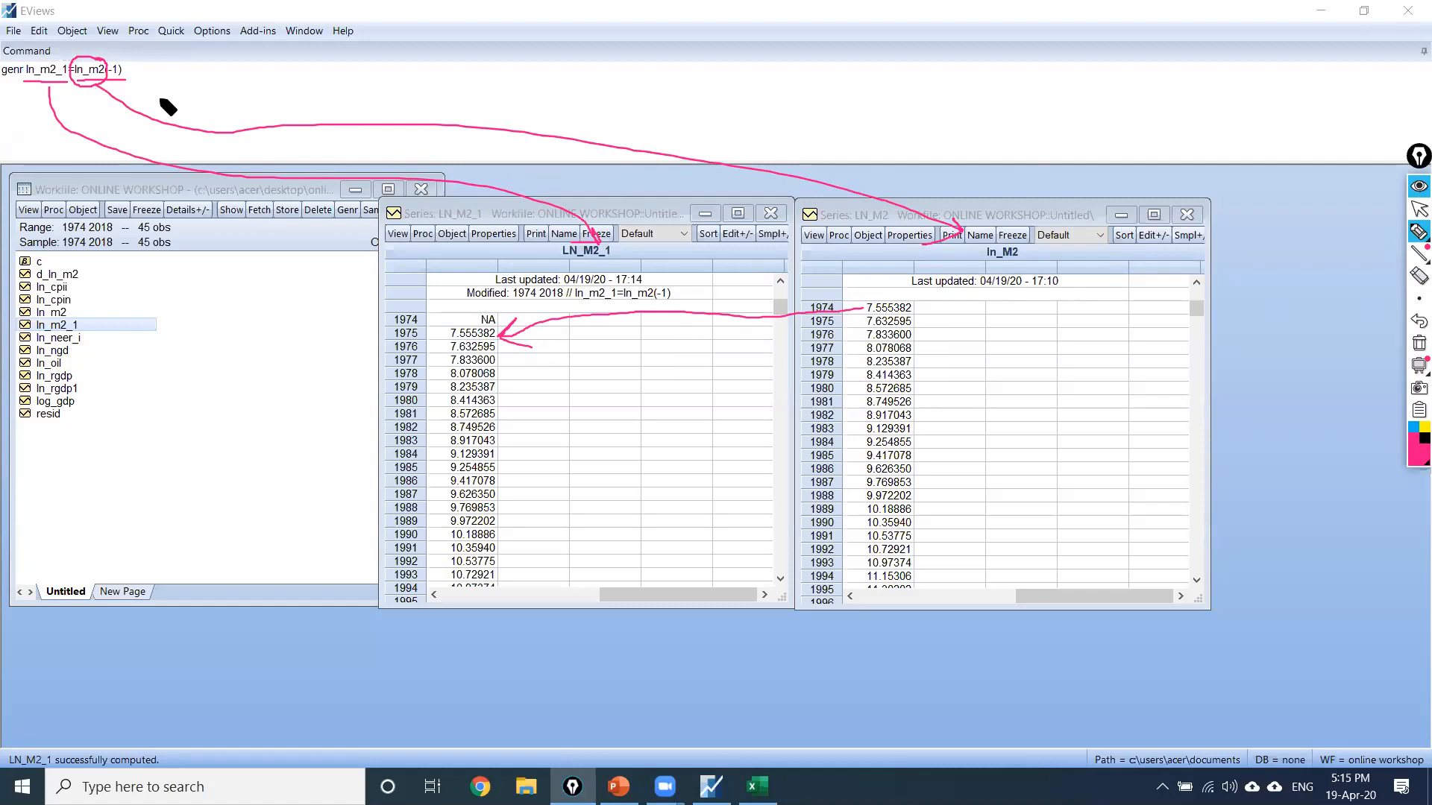
# Step: Clear all pen markings and close the ln_m2 and ln_m2_1 series windows
pyautogui.click(1417, 213)
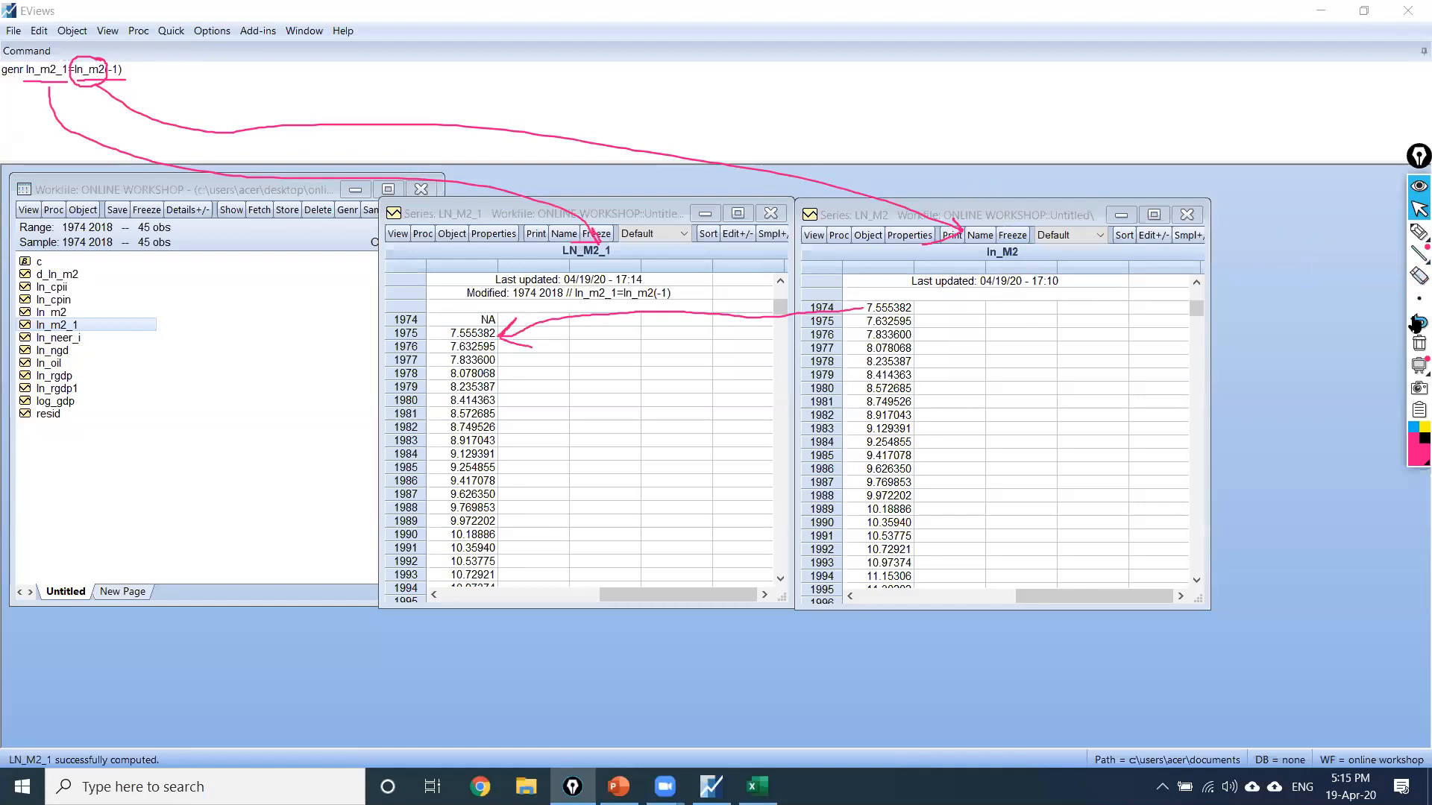
pyautogui.click(1419, 343)
pyautogui.click(1186, 215)
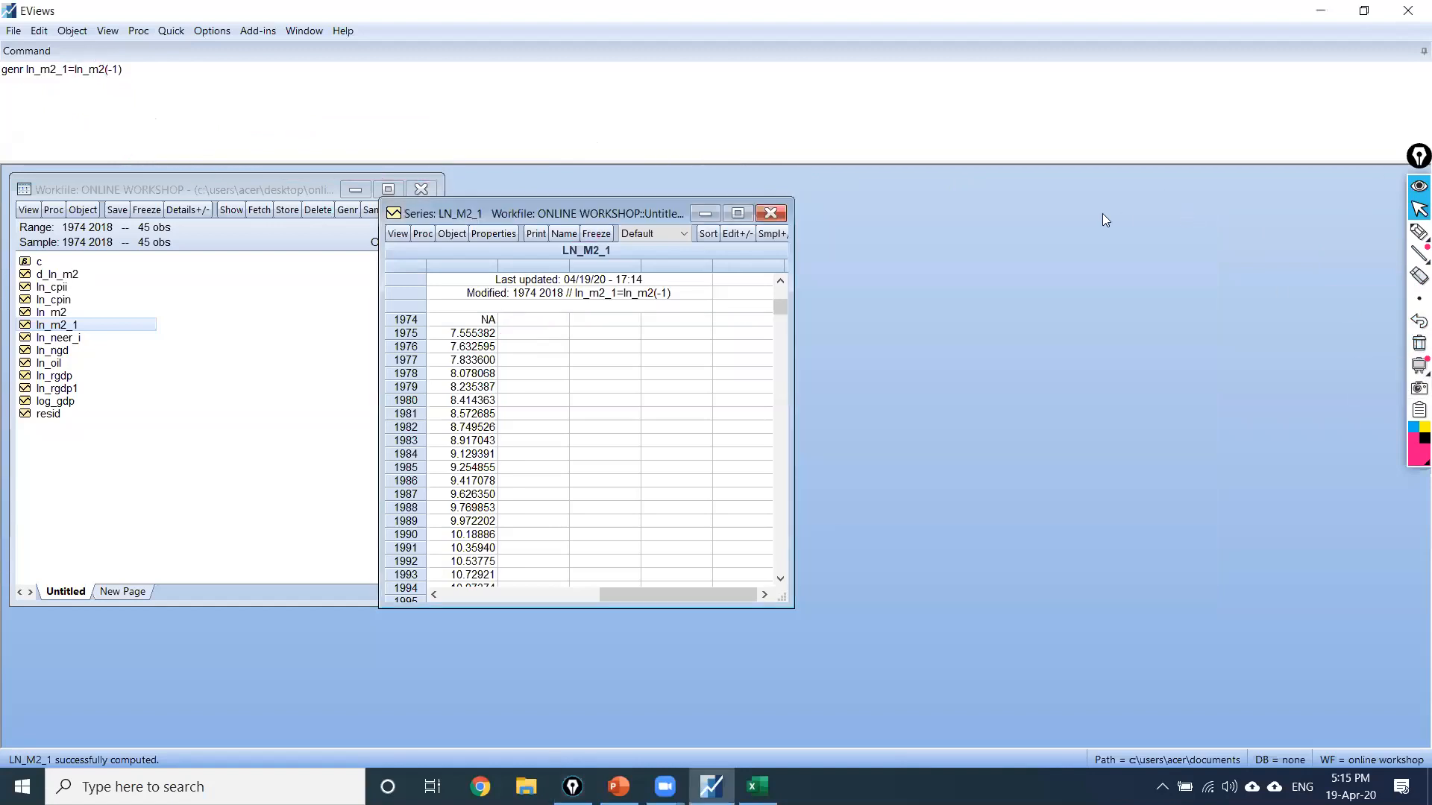
pyautogui.click(770, 214)
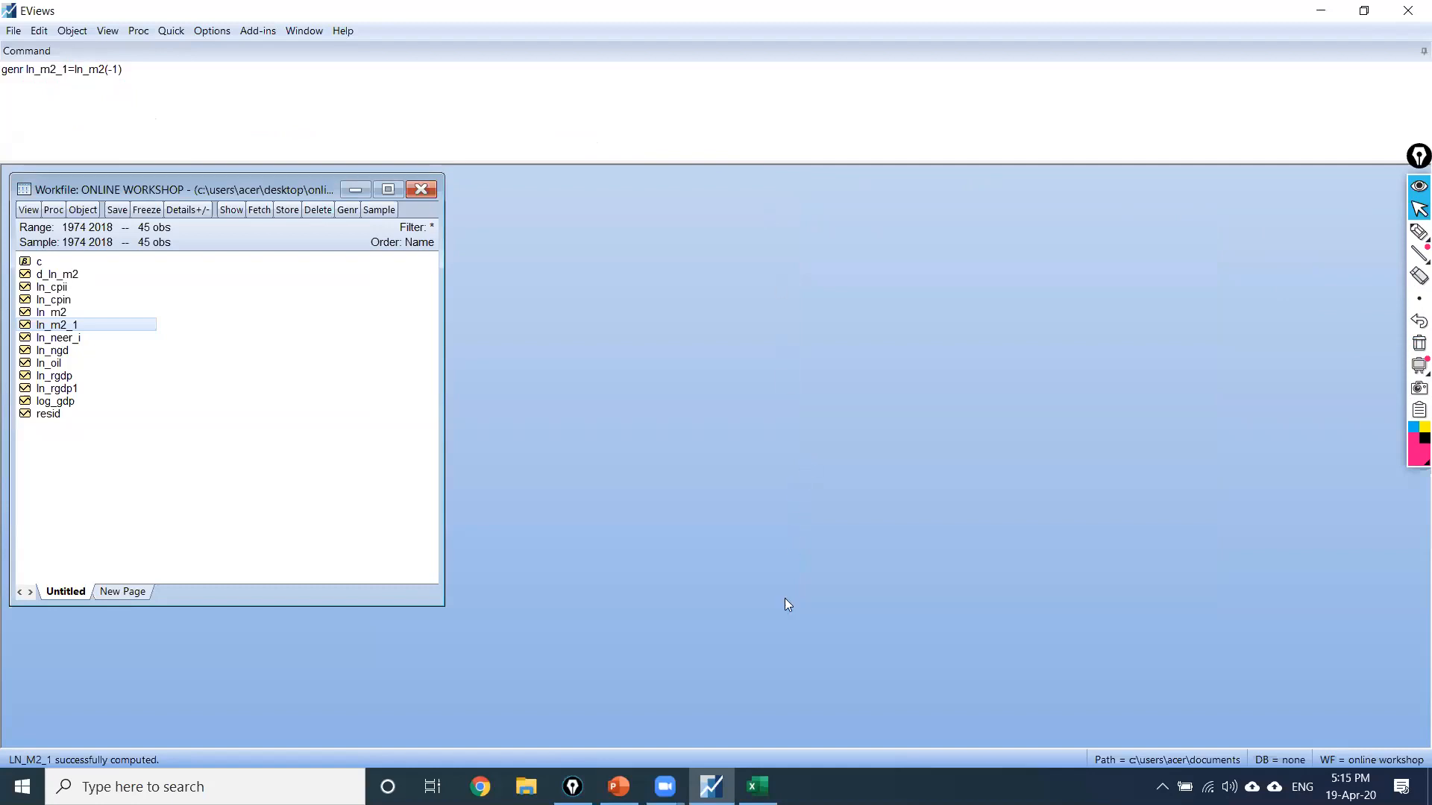
# Step: Switch to the PowerPoint presentation, show the slide comparing stationary and non-stationary series, and tick the stationary figure with the screen pen
pyautogui.click(619, 787)
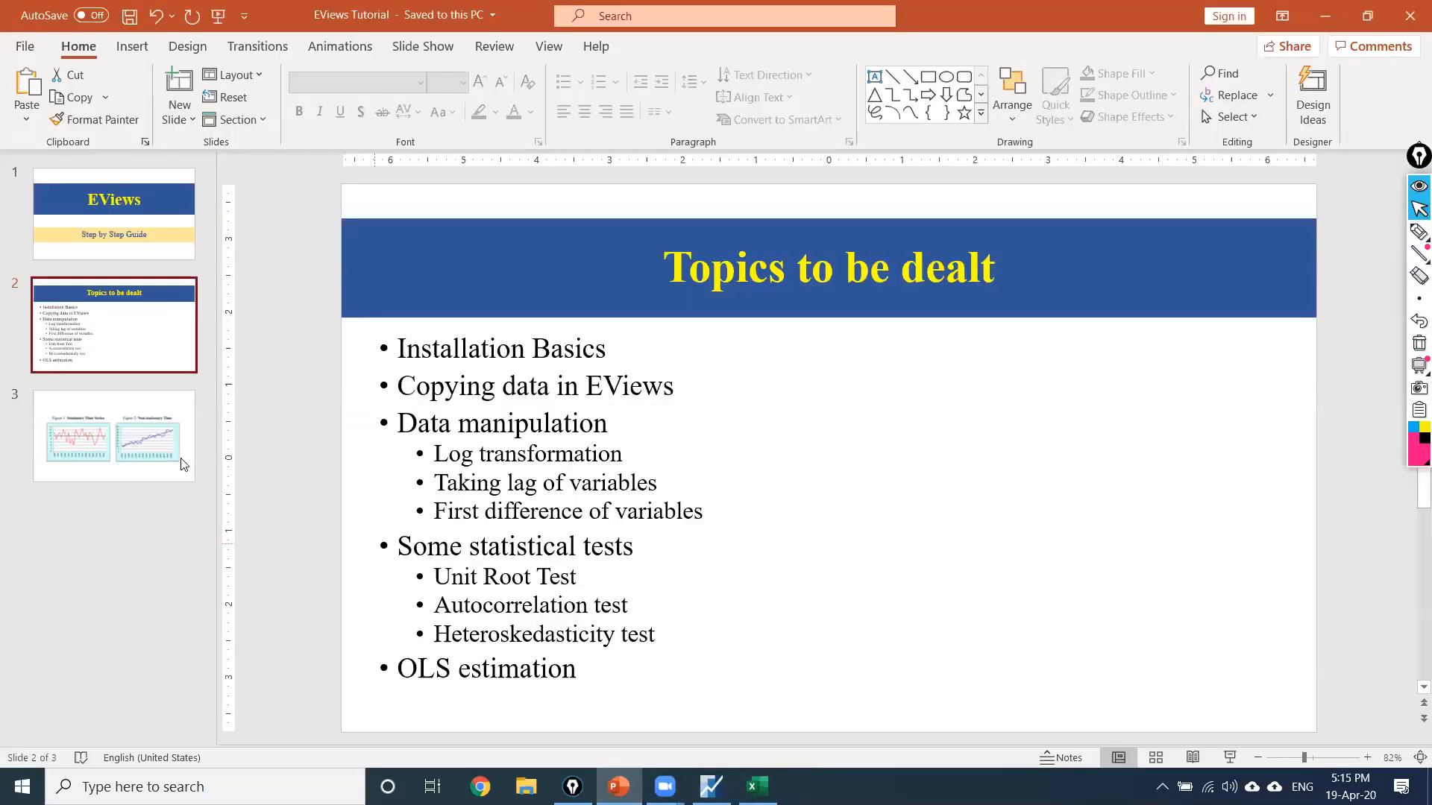
pyautogui.click(112, 441)
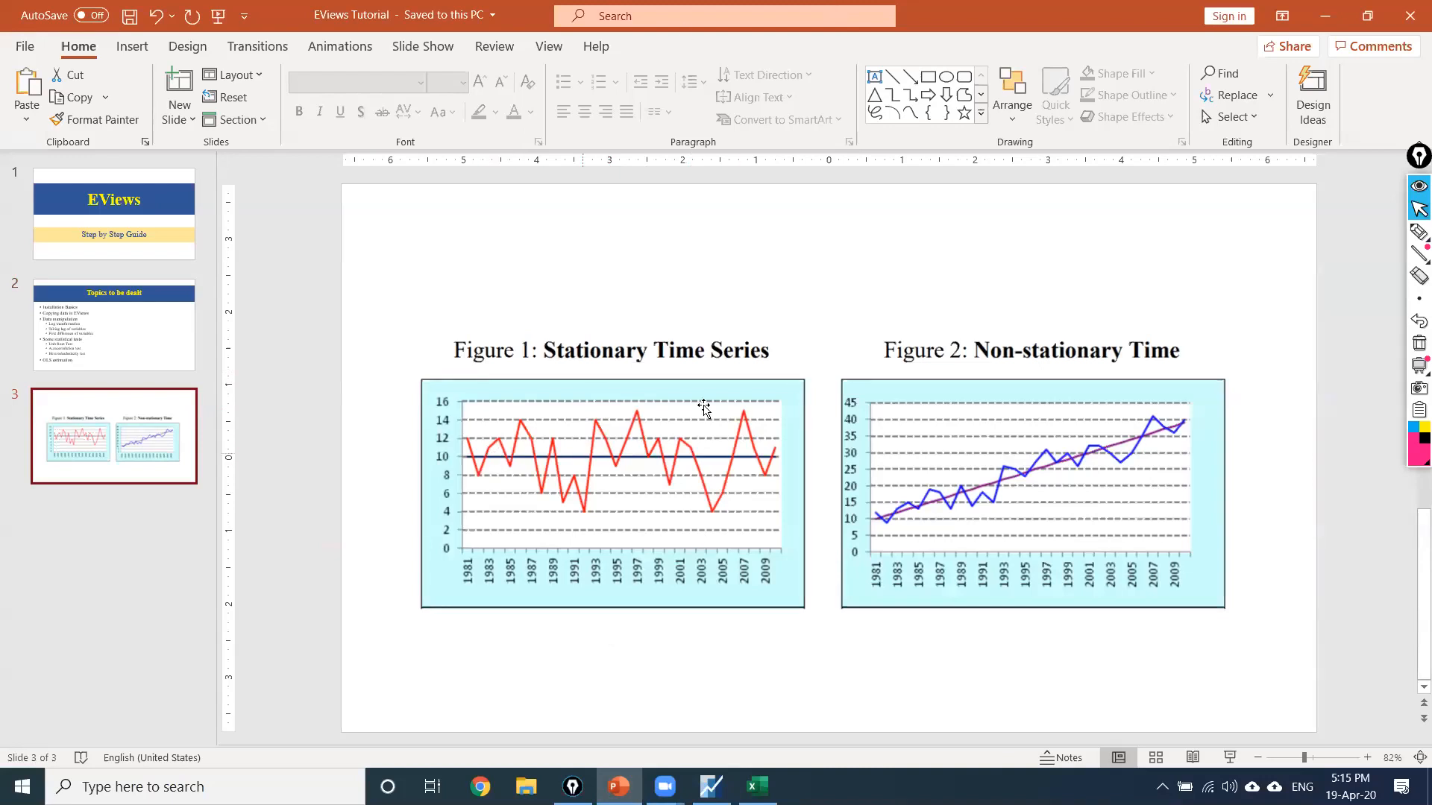
pyautogui.click(1417, 232)
pyautogui.moveTo(599, 334); pyautogui.dragTo(701, 277)
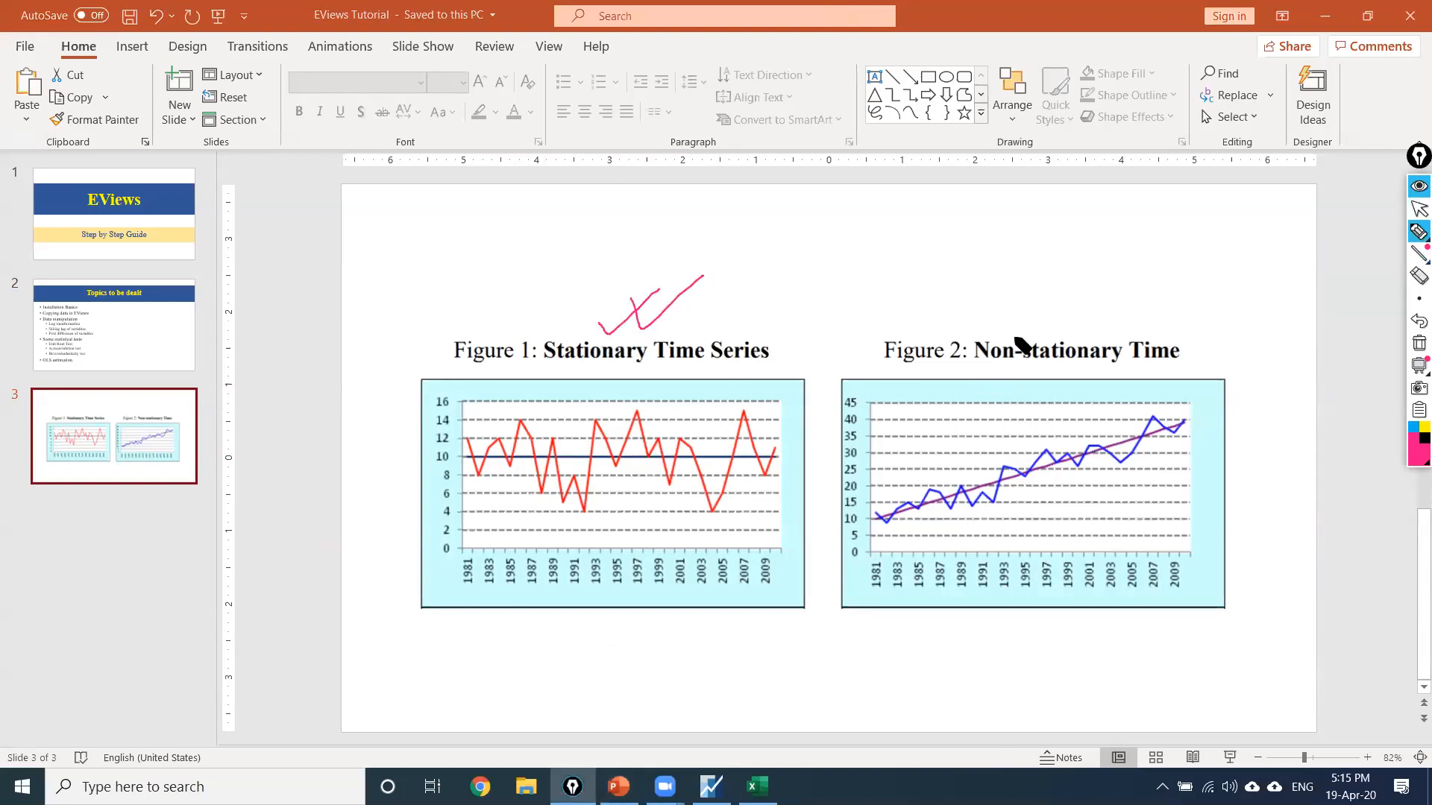
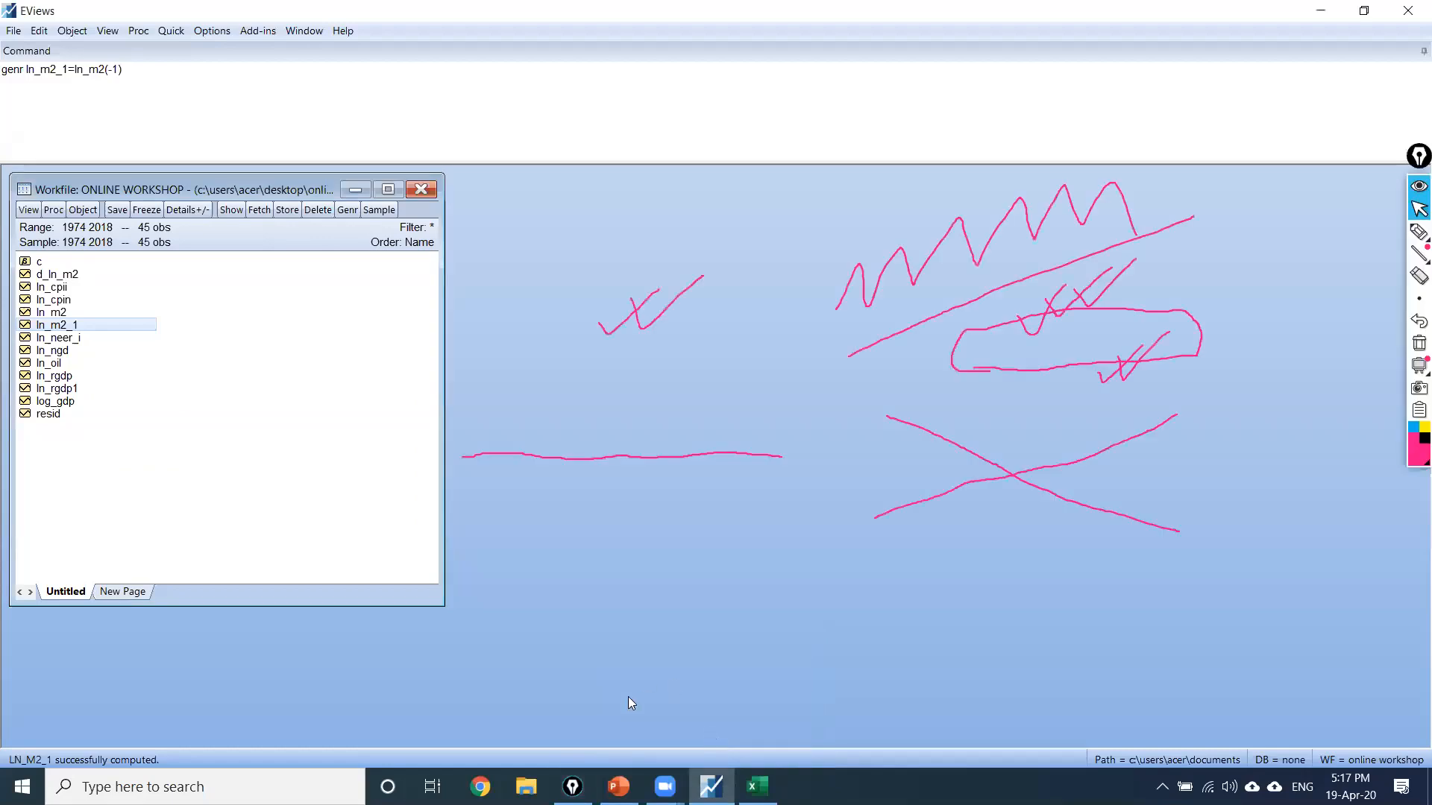
# Step: Clear all pen markings, open the ln_m2 series and move its window up beside the workfile's object list
pyautogui.click(1419, 343)
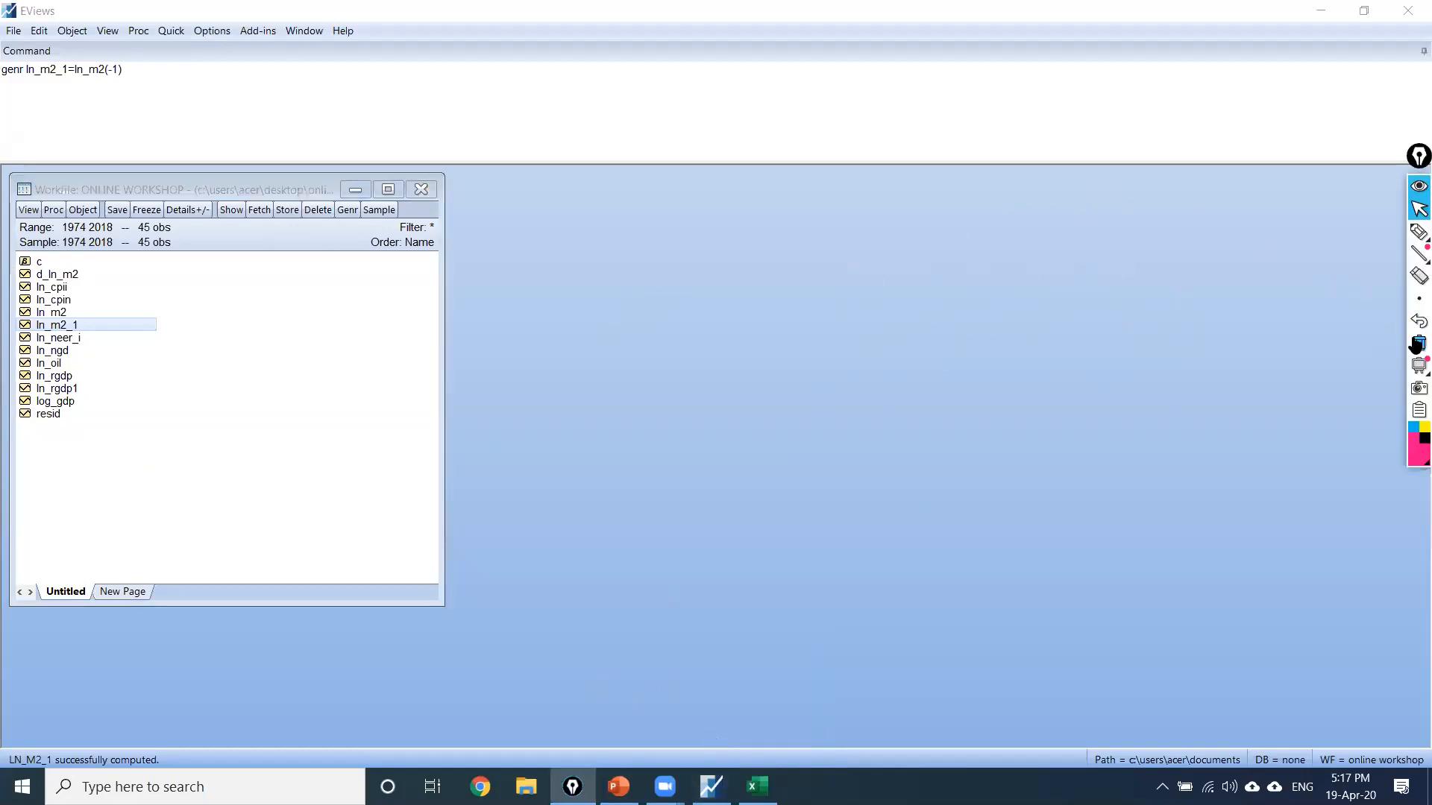
pyautogui.doubleClick(52, 313)
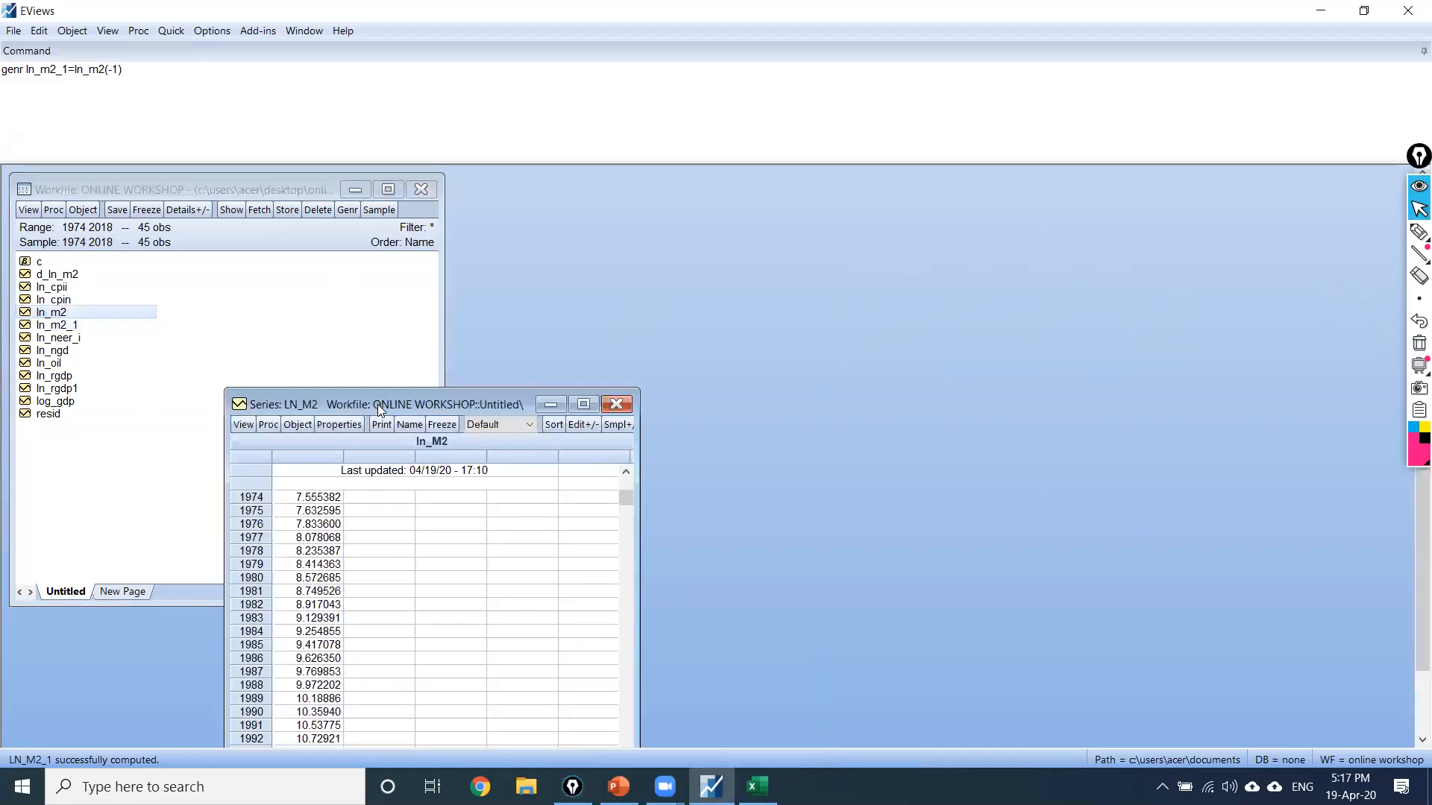
pyautogui.moveTo(378, 404); pyautogui.dragTo(491, 197)
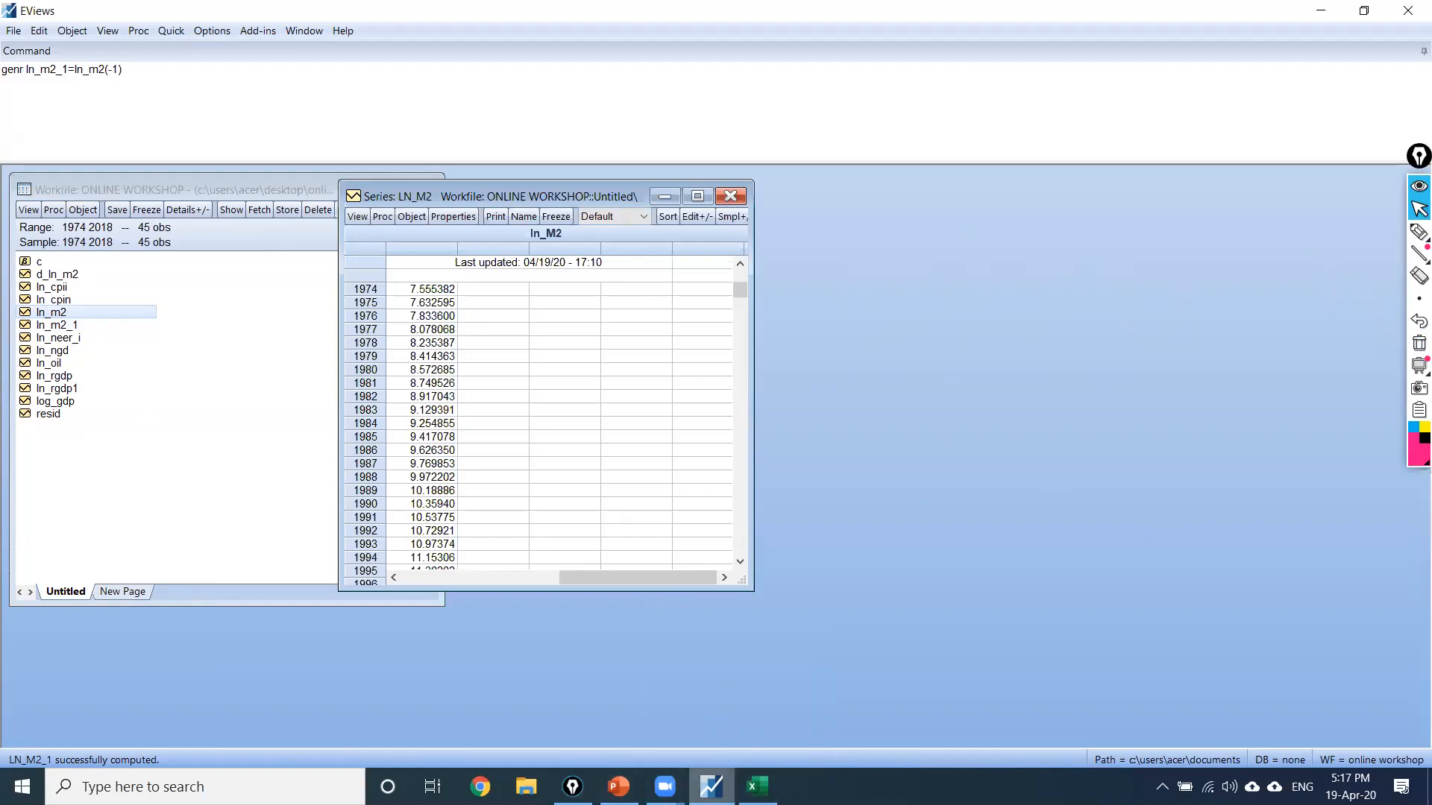
# Step: Switch to the PowerPoint presentation and add a slide after the third with the bullets "ADF test" and "PP test"
pyautogui.click(618, 786)
pyautogui.click(147, 467)
pyautogui.press('Return')
pyautogui.click(507, 351)
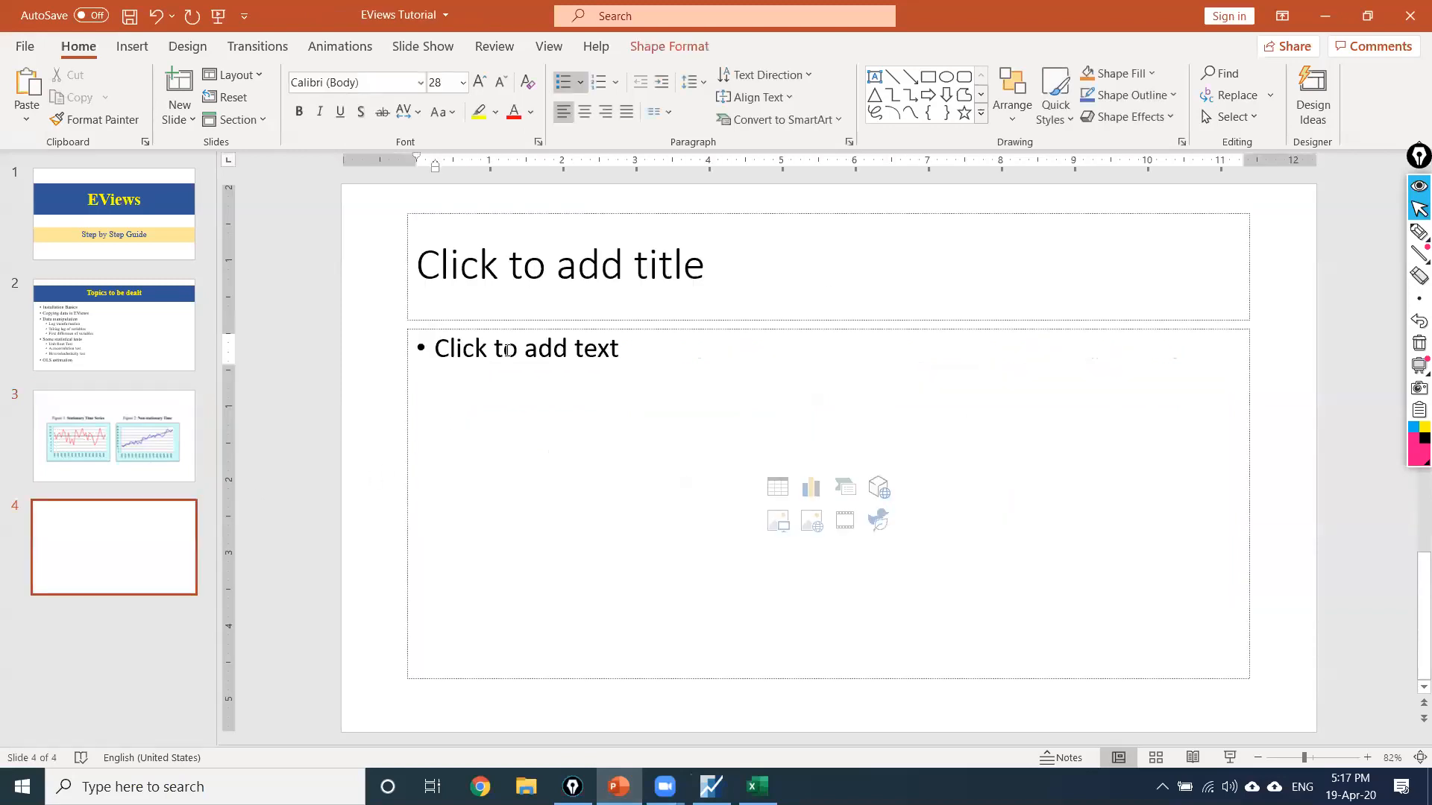
pyautogui.write('AD')
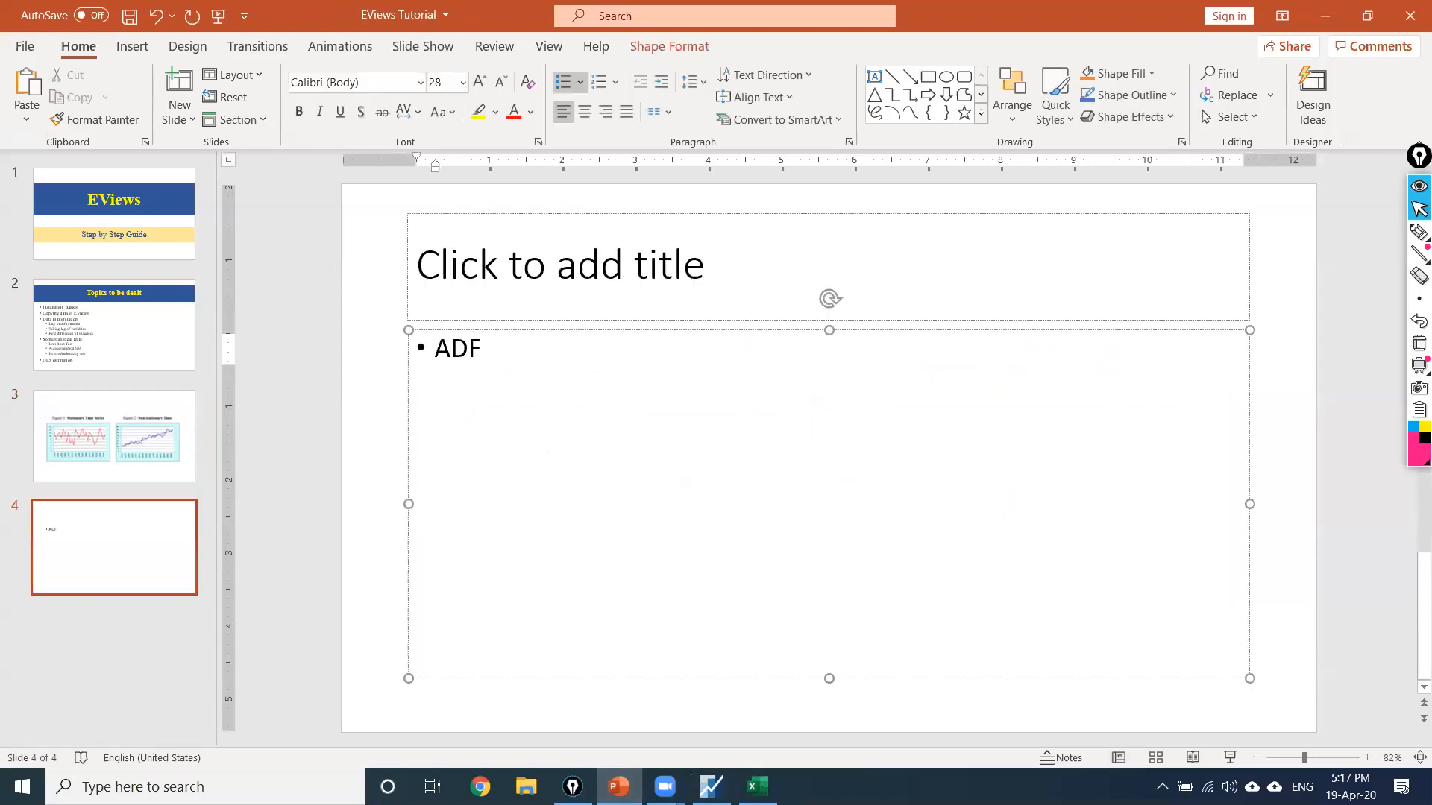
pyautogui.write('F')
pyautogui.press('Return')
pyautogui.write('PP')
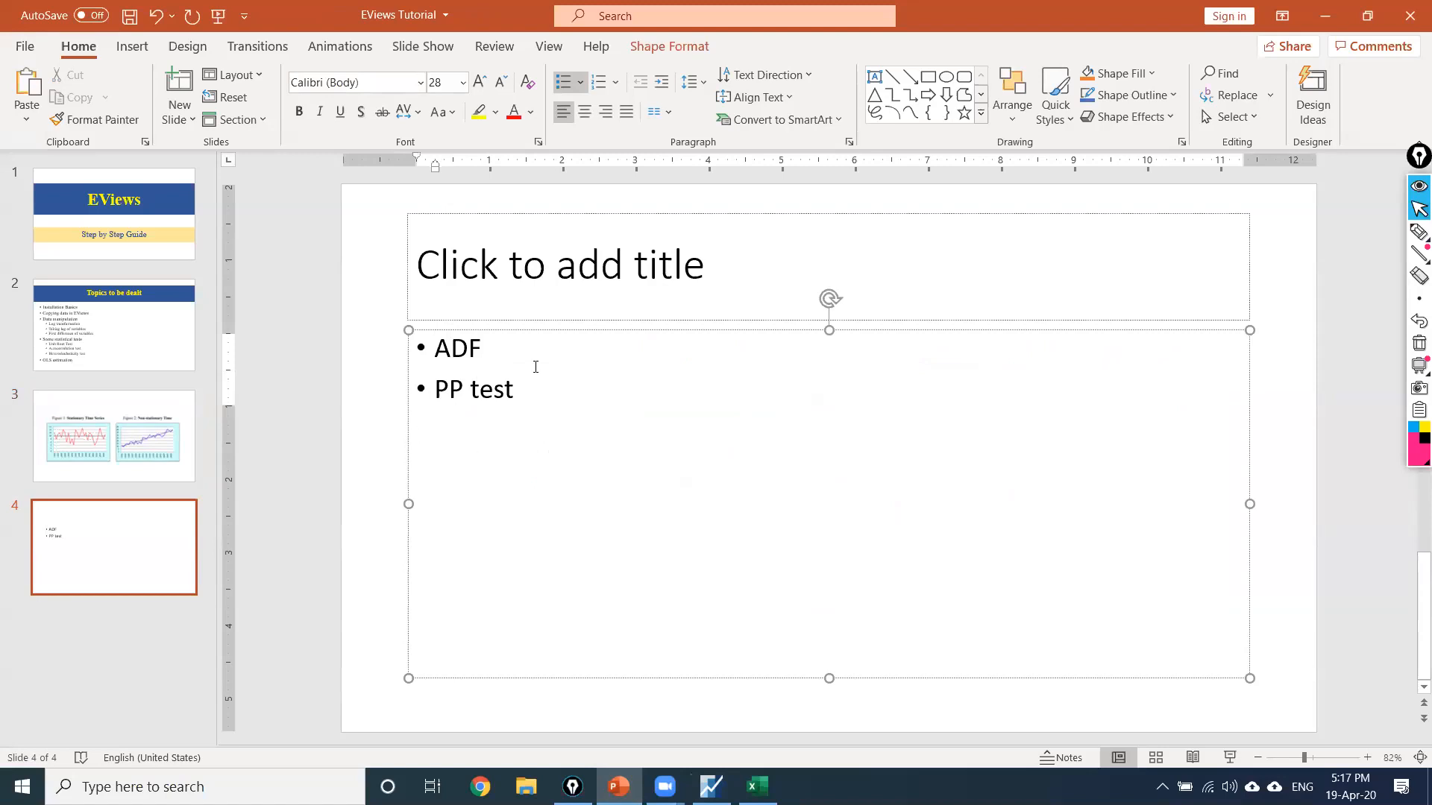
pyautogui.write('test')
# Step: Title the new slide "Unit Root Test"
pyautogui.click(551, 280)
pyautogui.write('UN')
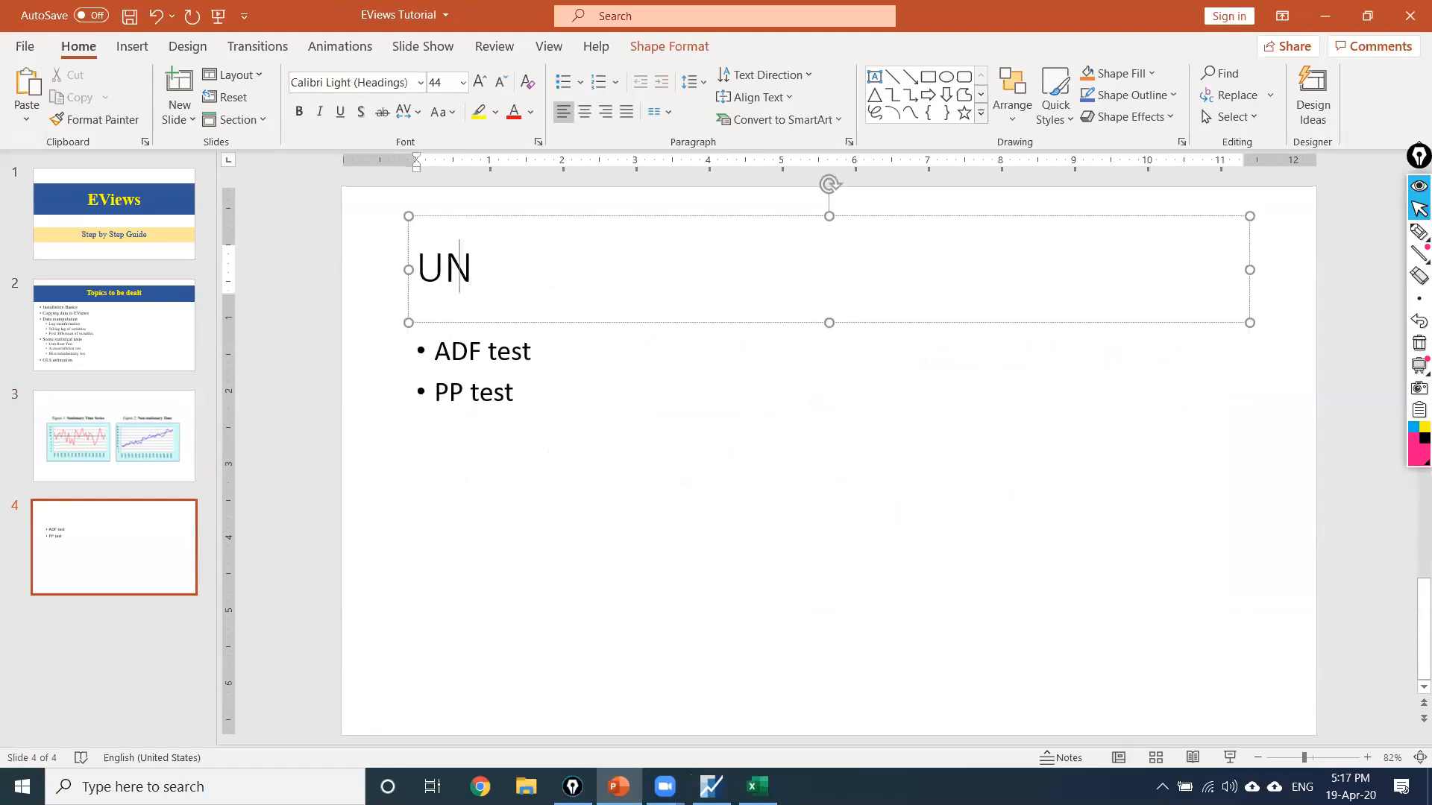
pyautogui.write('it Root ')
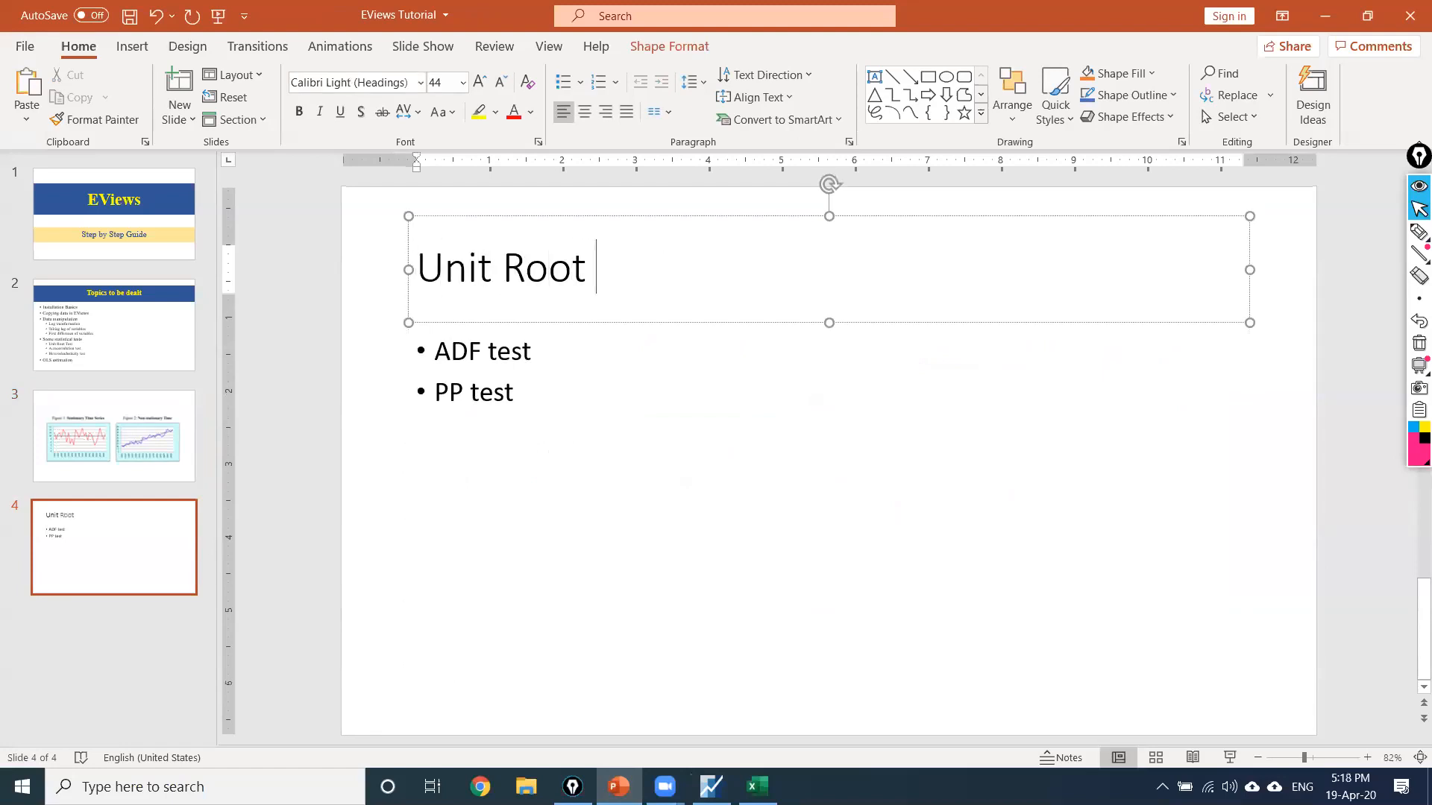
pyautogui.write('Test')
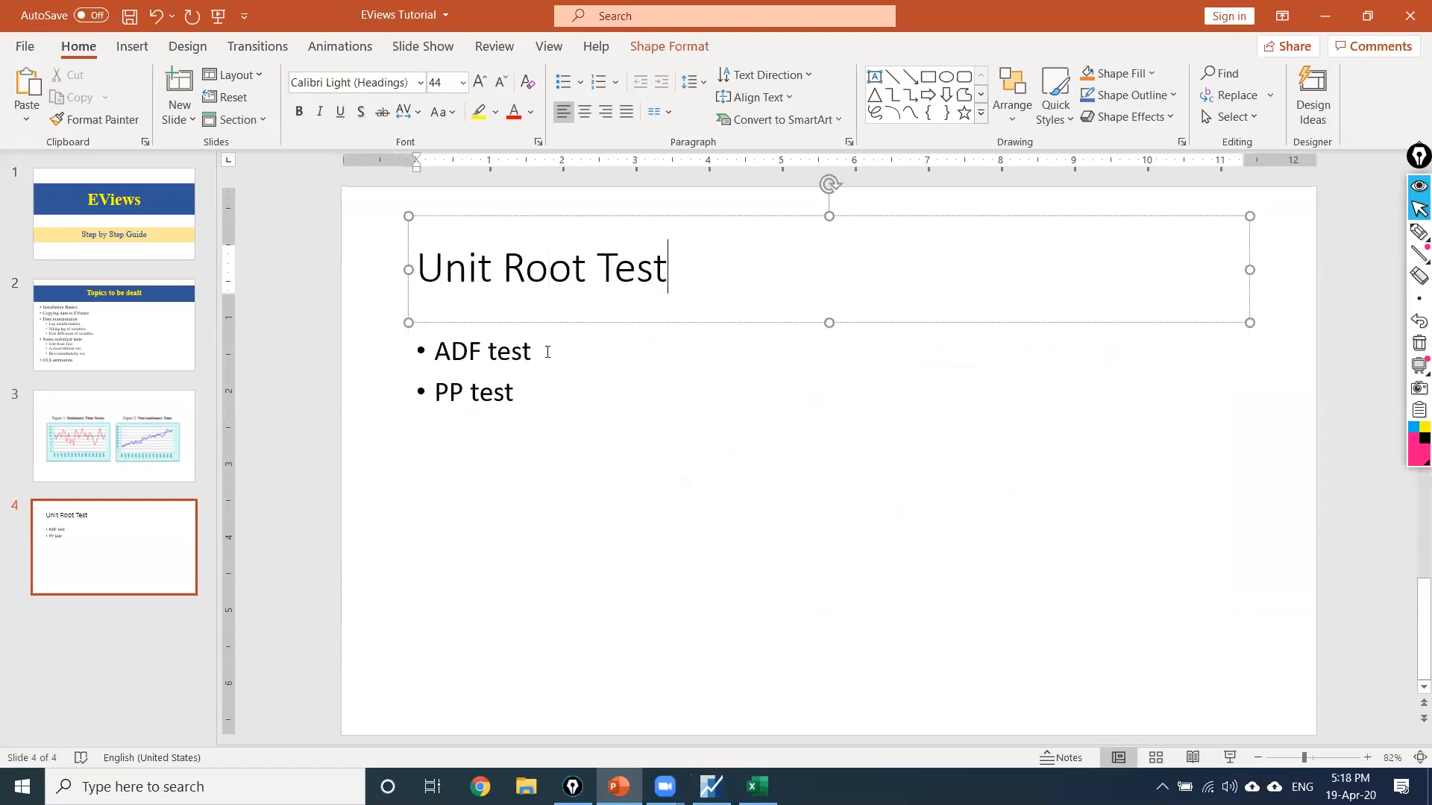
pyautogui.click(547, 352)
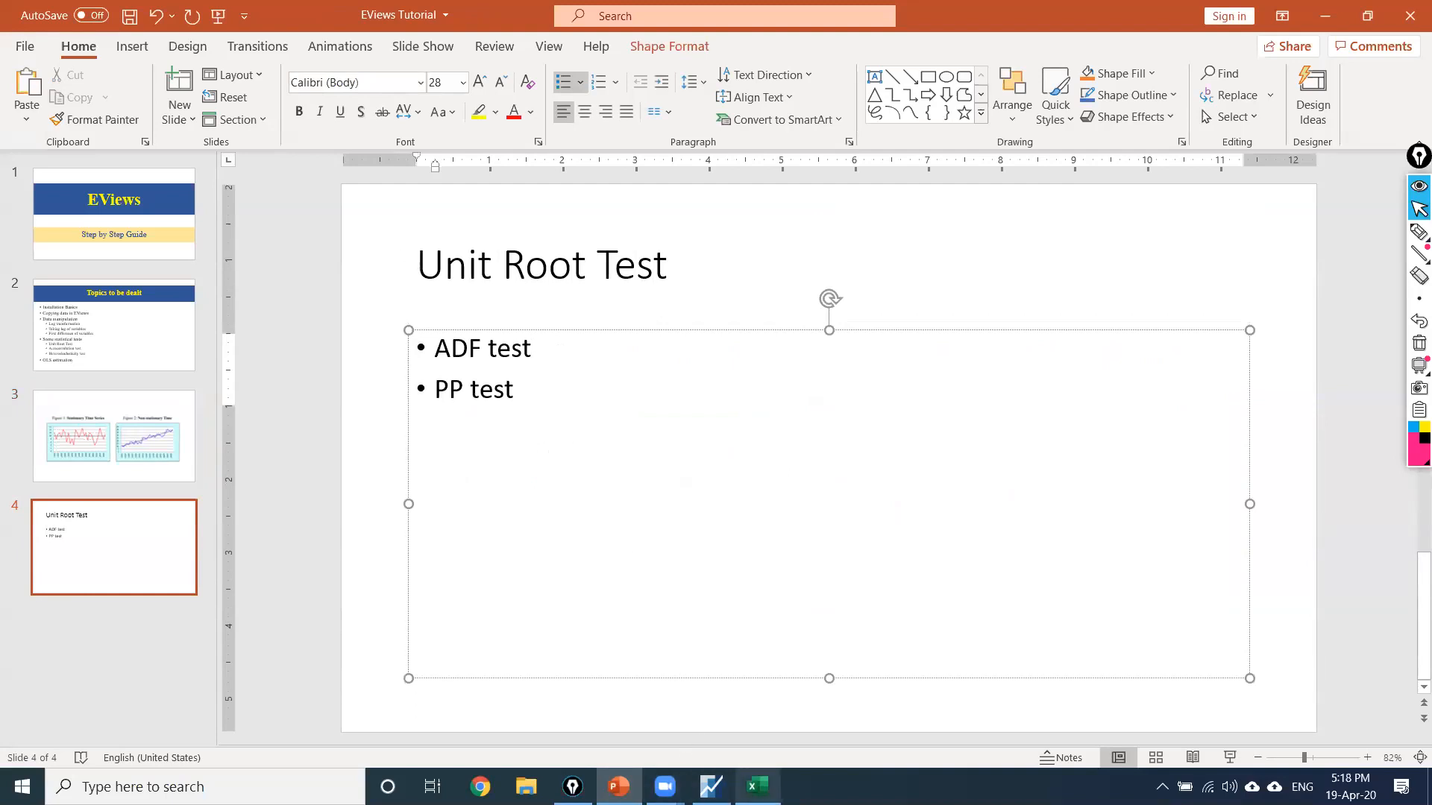
# Step: Switch to EViews, circle View in the ln_m2 series window with the screen pen, and return to the normal pointer
pyautogui.click(711, 786)
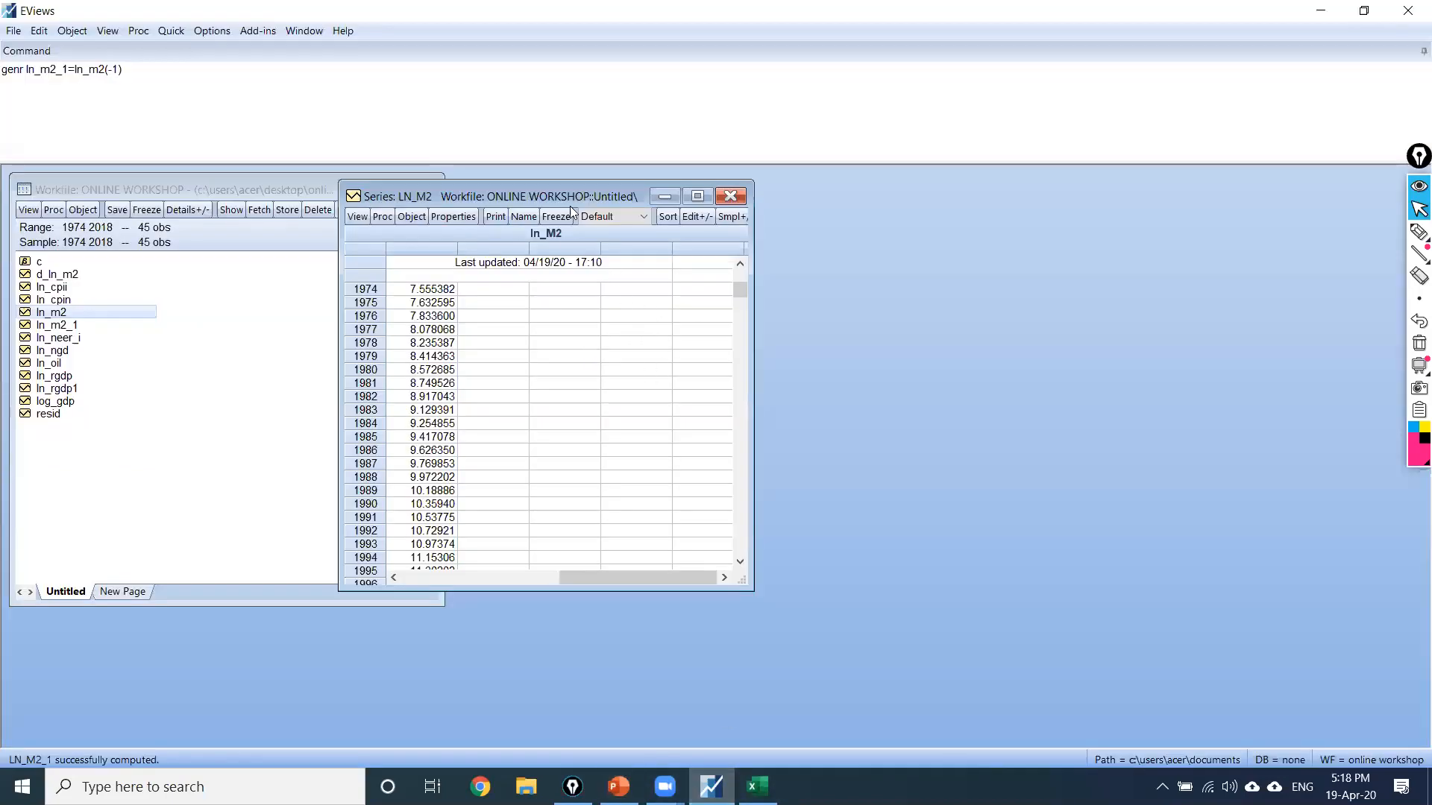
pyautogui.click(1419, 232)
pyautogui.moveTo(358, 197)
pyautogui.mouseDown()
pyautogui.moveTo(342, 233)
pyautogui.moveTo(382, 216)
pyautogui.moveTo(371, 195)
pyautogui.mouseUp()
pyautogui.click(1419, 209)
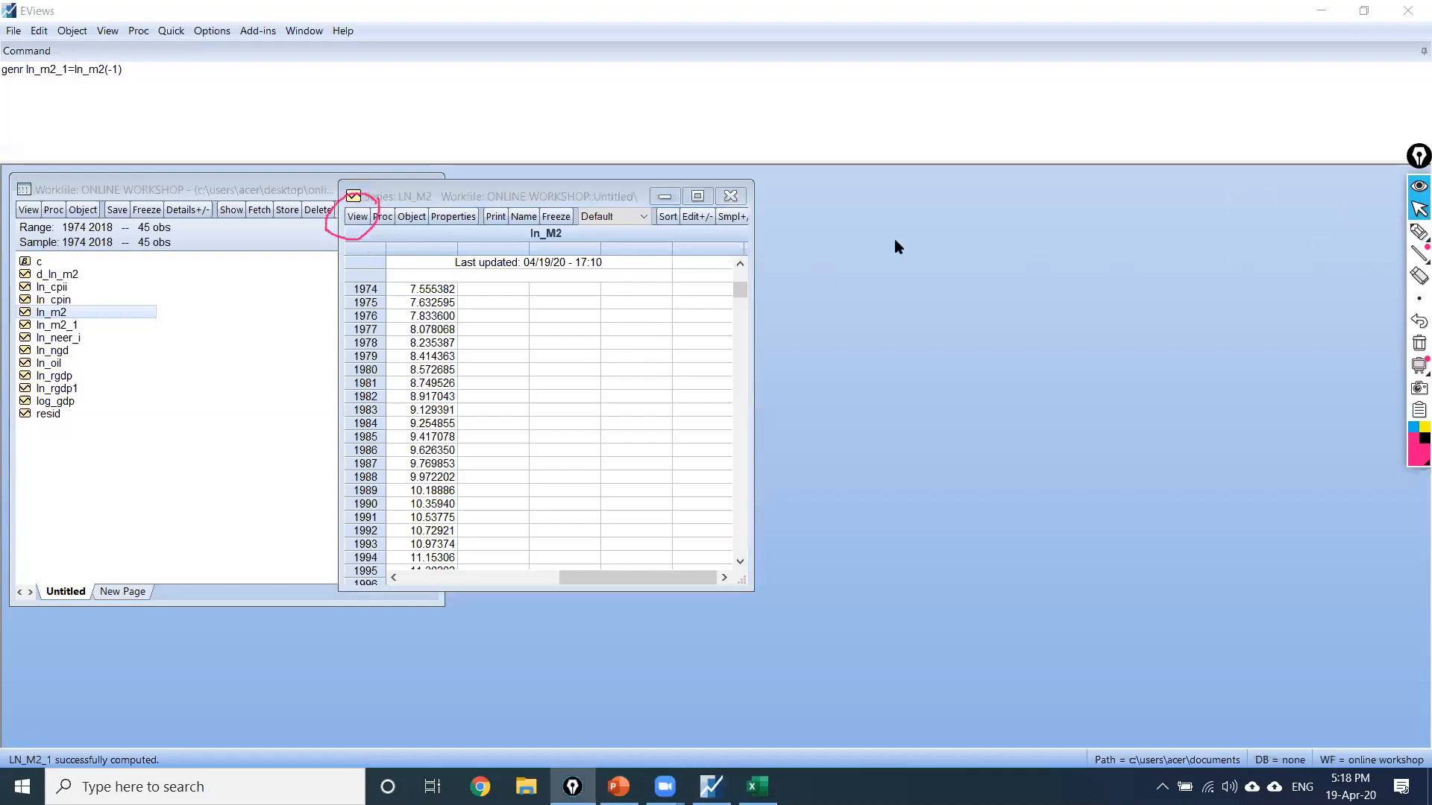
pyautogui.click(358, 216)
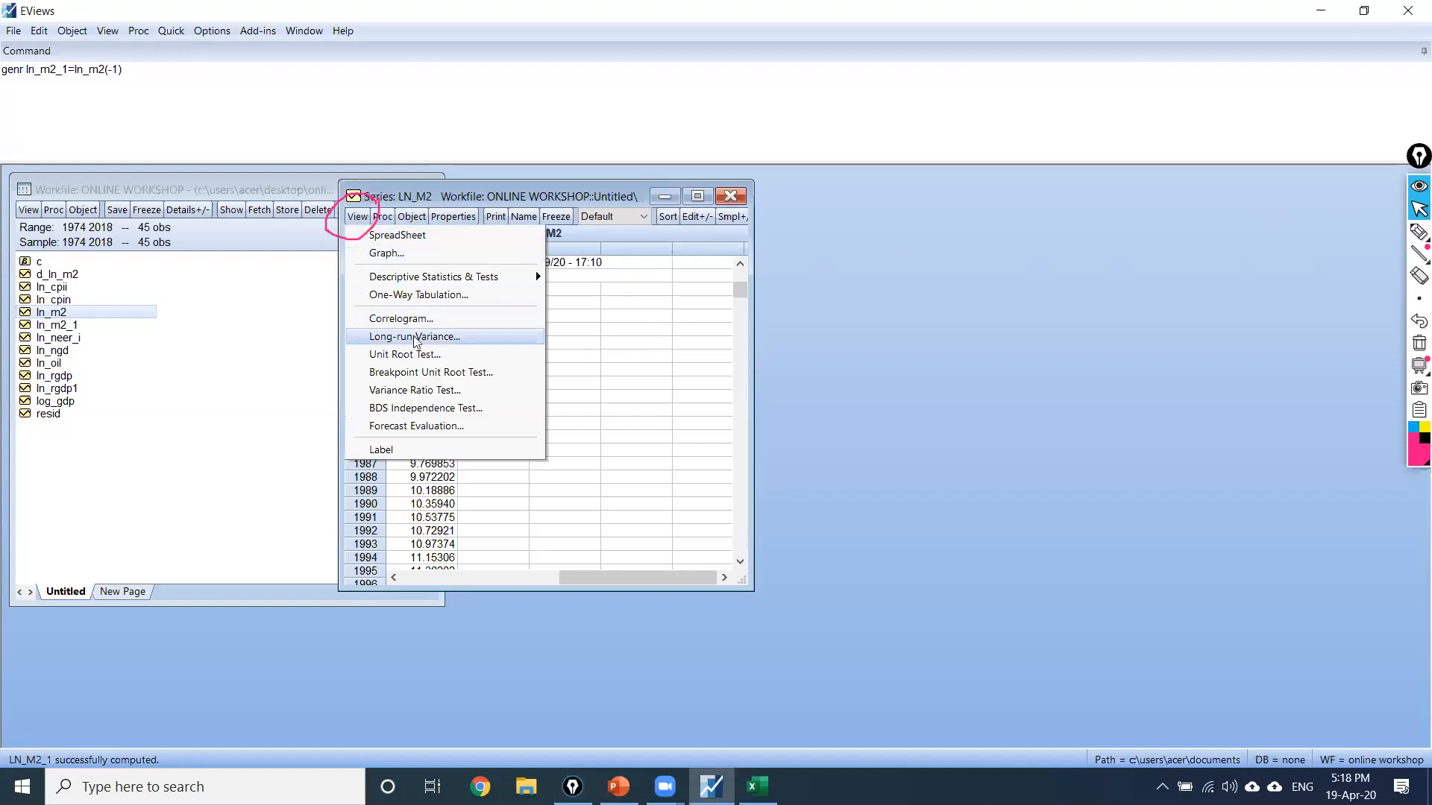
pyautogui.click(1419, 232)
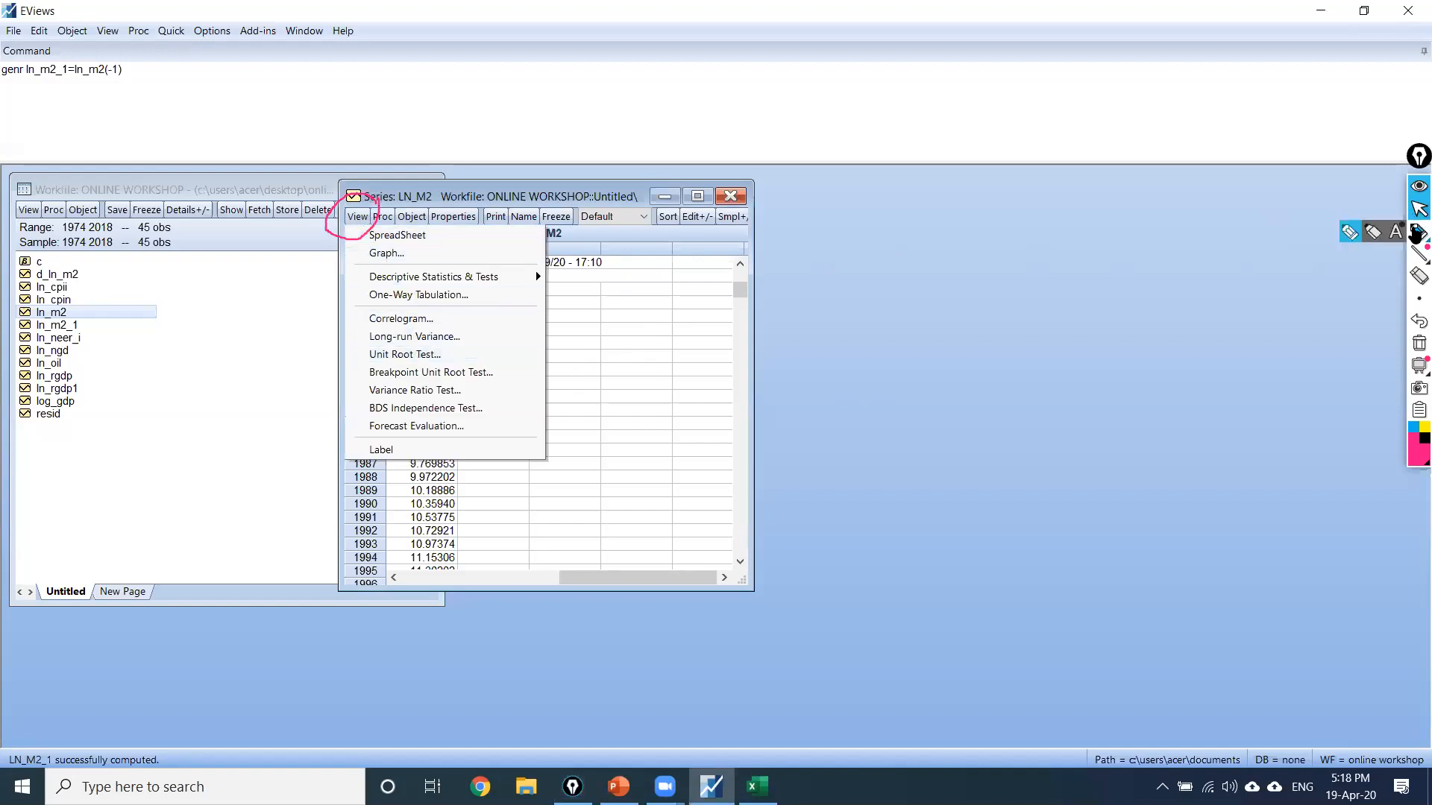
pyautogui.click(1419, 210)
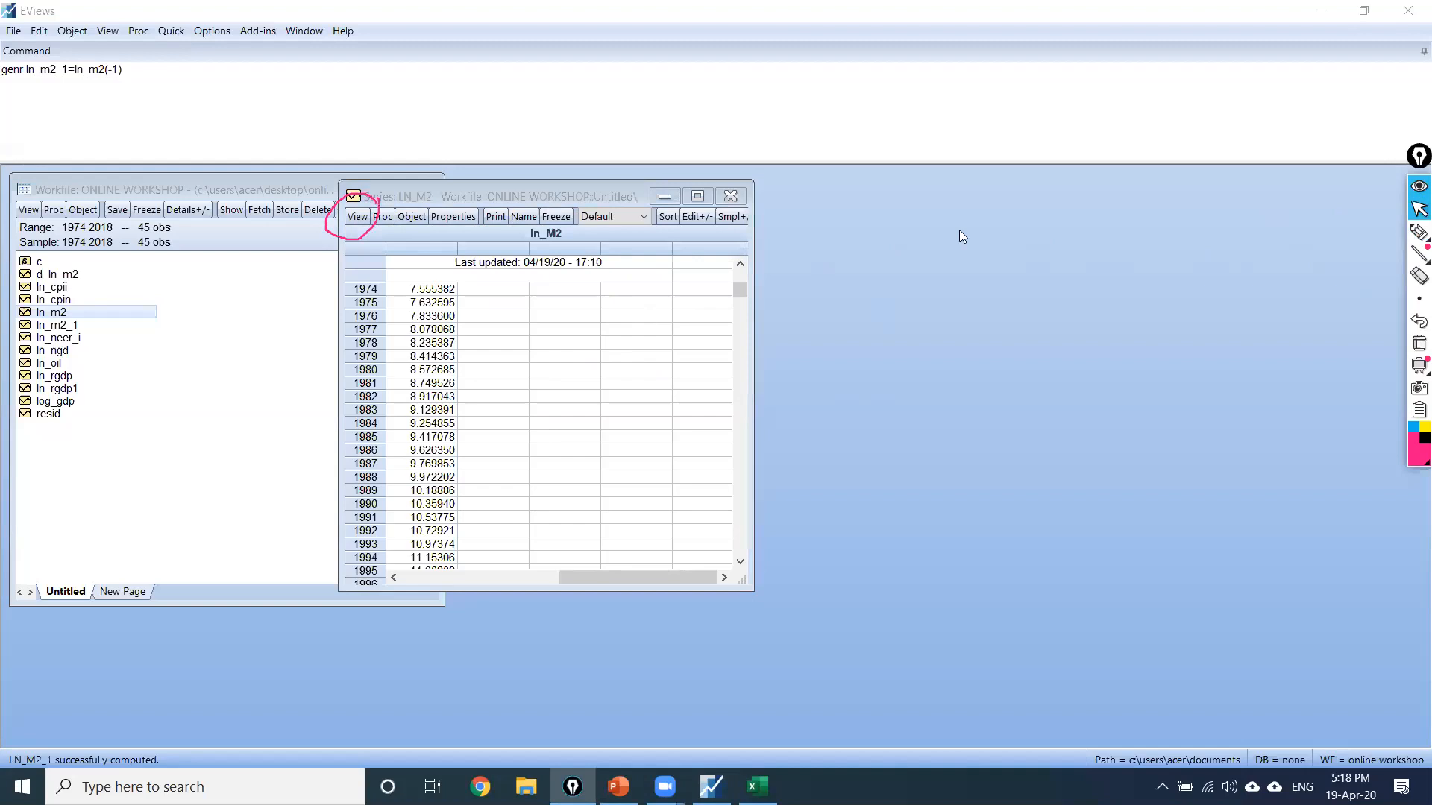
# Step: Run an Augmented Dickey-Fuller unit root test on ln_m2 at level with intercept, using Schwarz Info Criterion lag selection with maximum 9
pyautogui.click(357, 216)
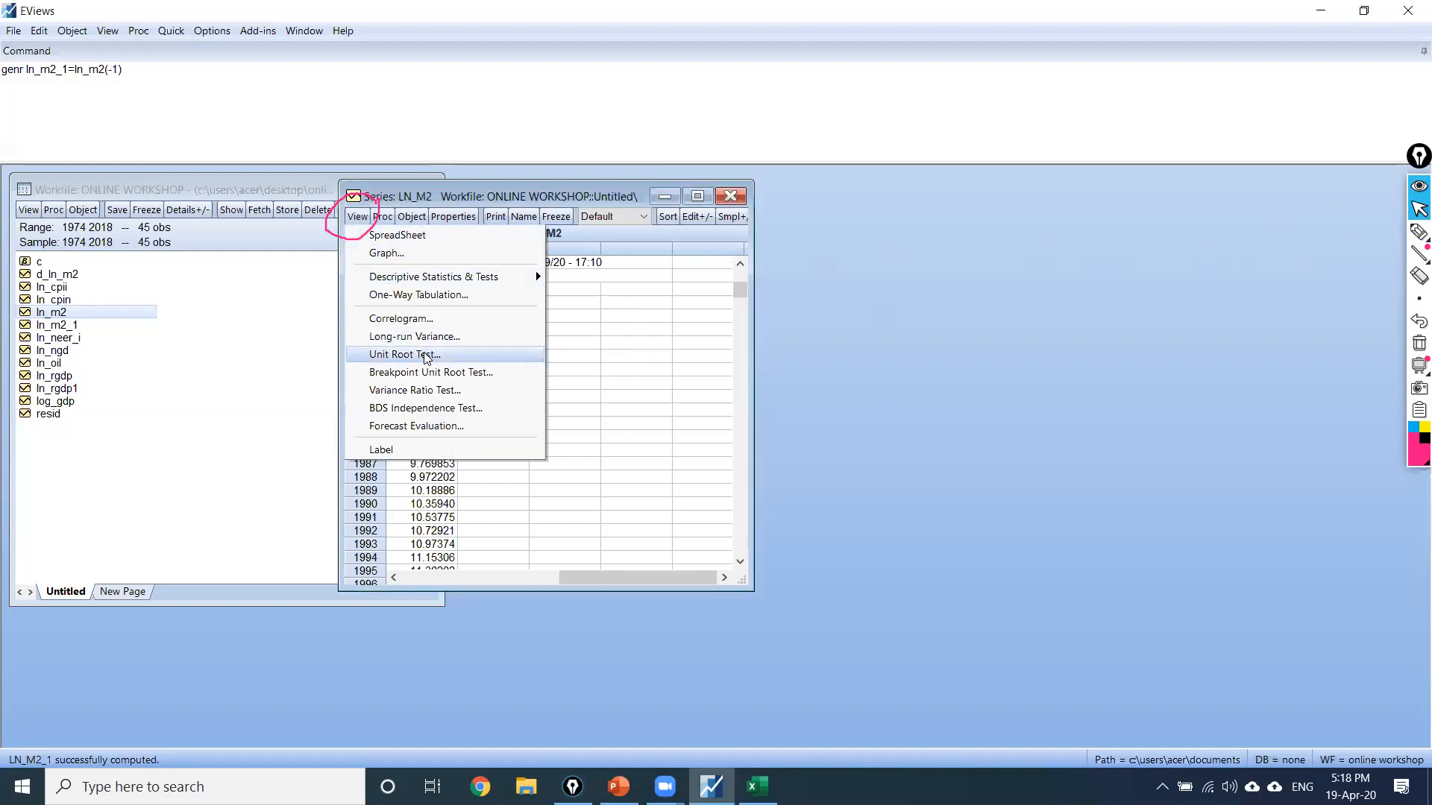
pyautogui.click(427, 357)
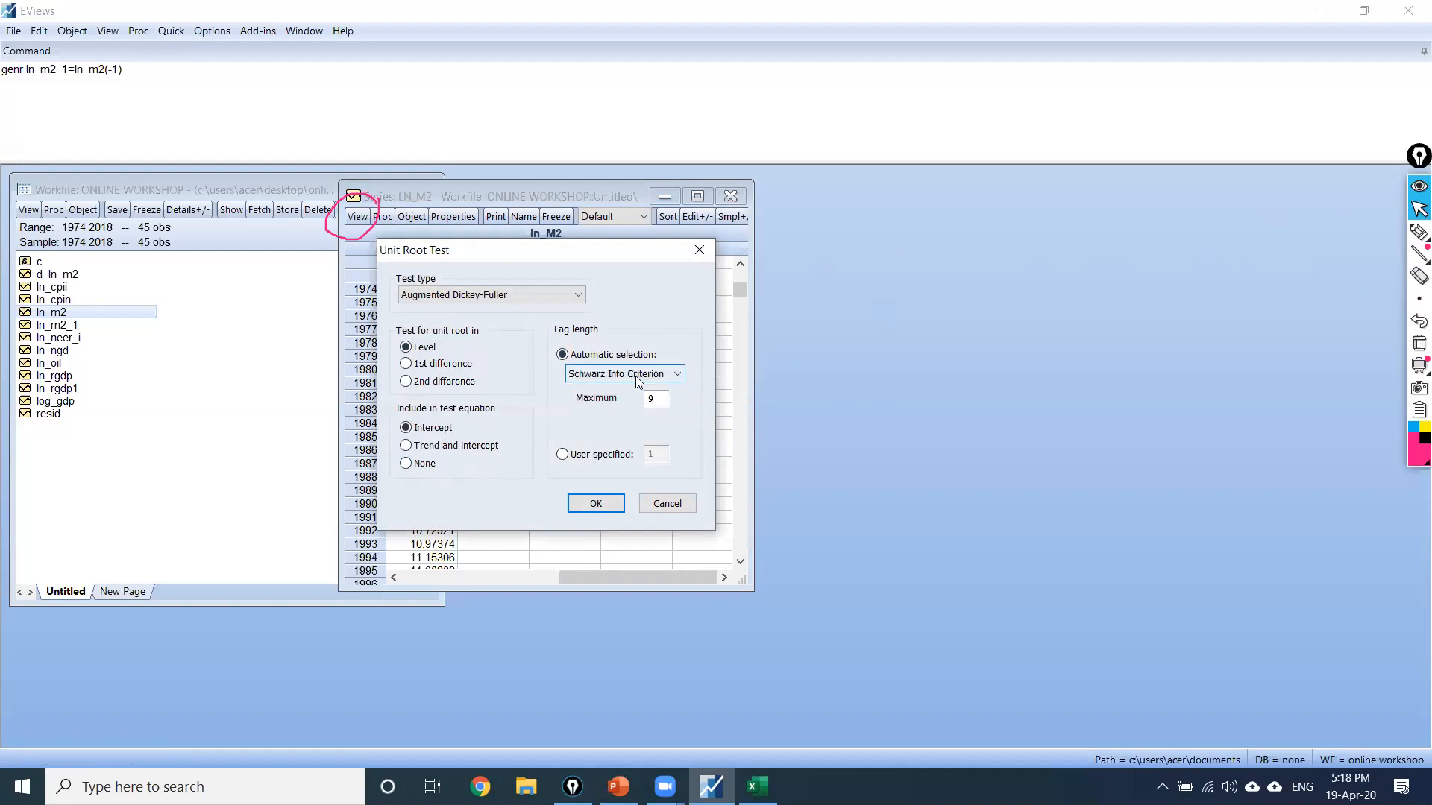
pyautogui.click(661, 375)
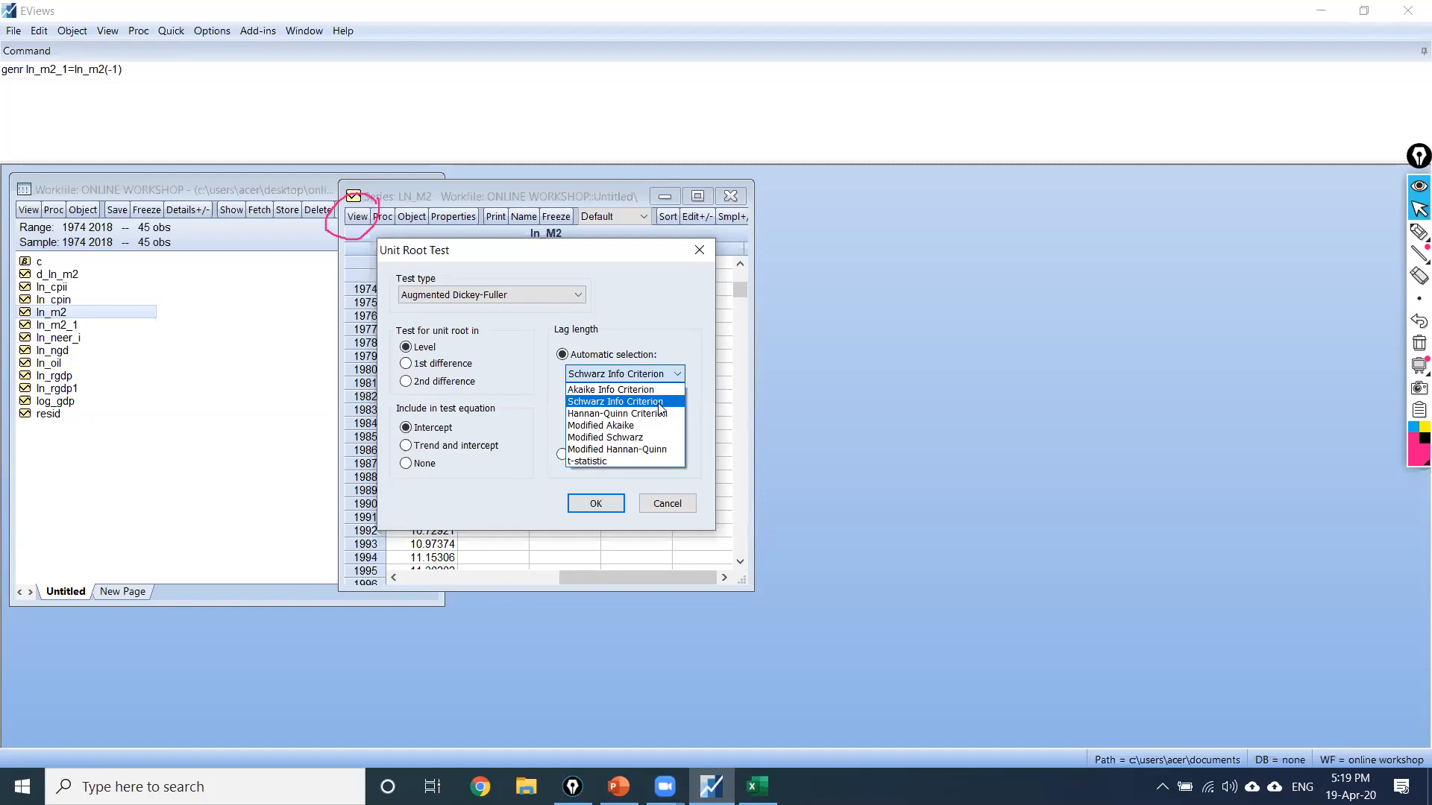
pyautogui.click(659, 402)
pyautogui.click(587, 501)
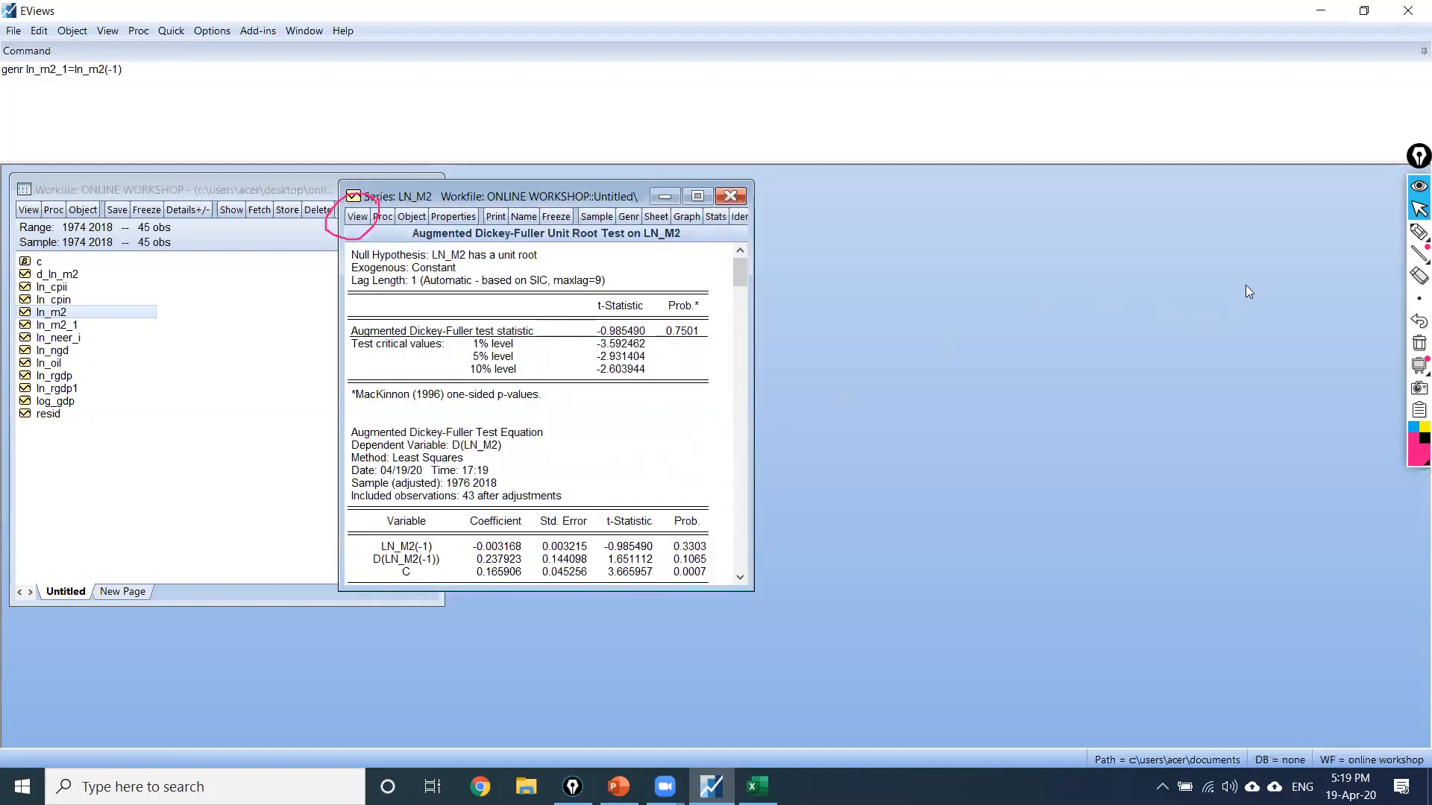
# Step: With the screen pen, circle the ADF probability and point it to a handwritten 0.05, and link the null hypothesis to H0
pyautogui.click(1417, 234)
pyautogui.moveTo(698, 311)
pyautogui.mouseDown()
pyautogui.moveTo(650, 328)
pyautogui.moveTo(710, 354)
pyautogui.moveTo(694, 310)
pyautogui.moveTo(792, 321)
pyautogui.moveTo(792, 338)
pyautogui.moveTo(879, 320)
pyautogui.moveTo(859, 308)
pyautogui.moveTo(878, 324)
pyautogui.moveTo(892, 301)
pyautogui.mouseUp()
pyautogui.click(848, 324)
pyautogui.moveTo(826, 345)
pyautogui.mouseDown()
pyautogui.moveTo(907, 331)
pyautogui.moveTo(904, 343)
pyautogui.mouseUp()
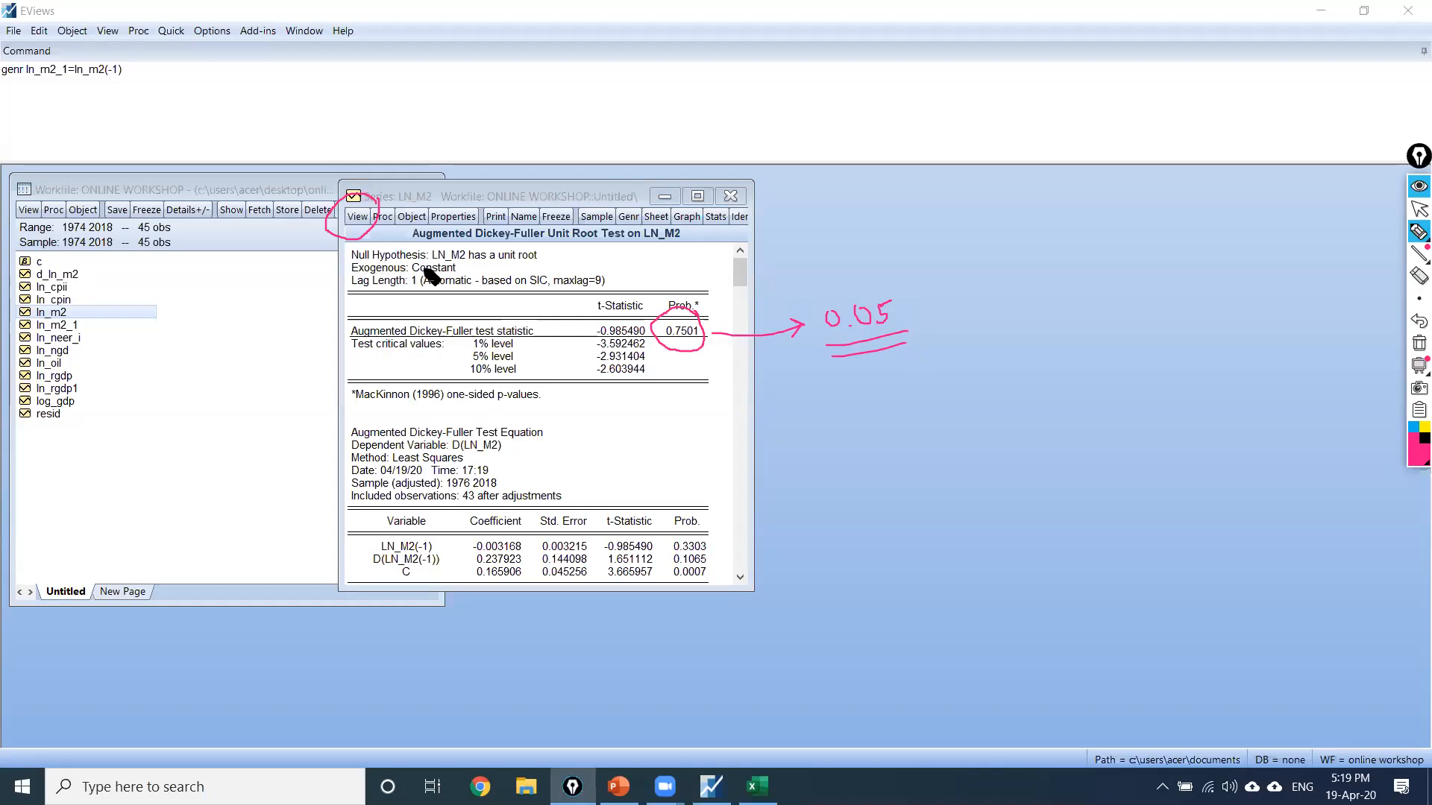
pyautogui.moveTo(466, 263)
pyautogui.mouseDown()
pyautogui.moveTo(547, 253)
pyautogui.moveTo(422, 258)
pyautogui.moveTo(454, 271)
pyautogui.moveTo(869, 250)
pyautogui.mouseUp()
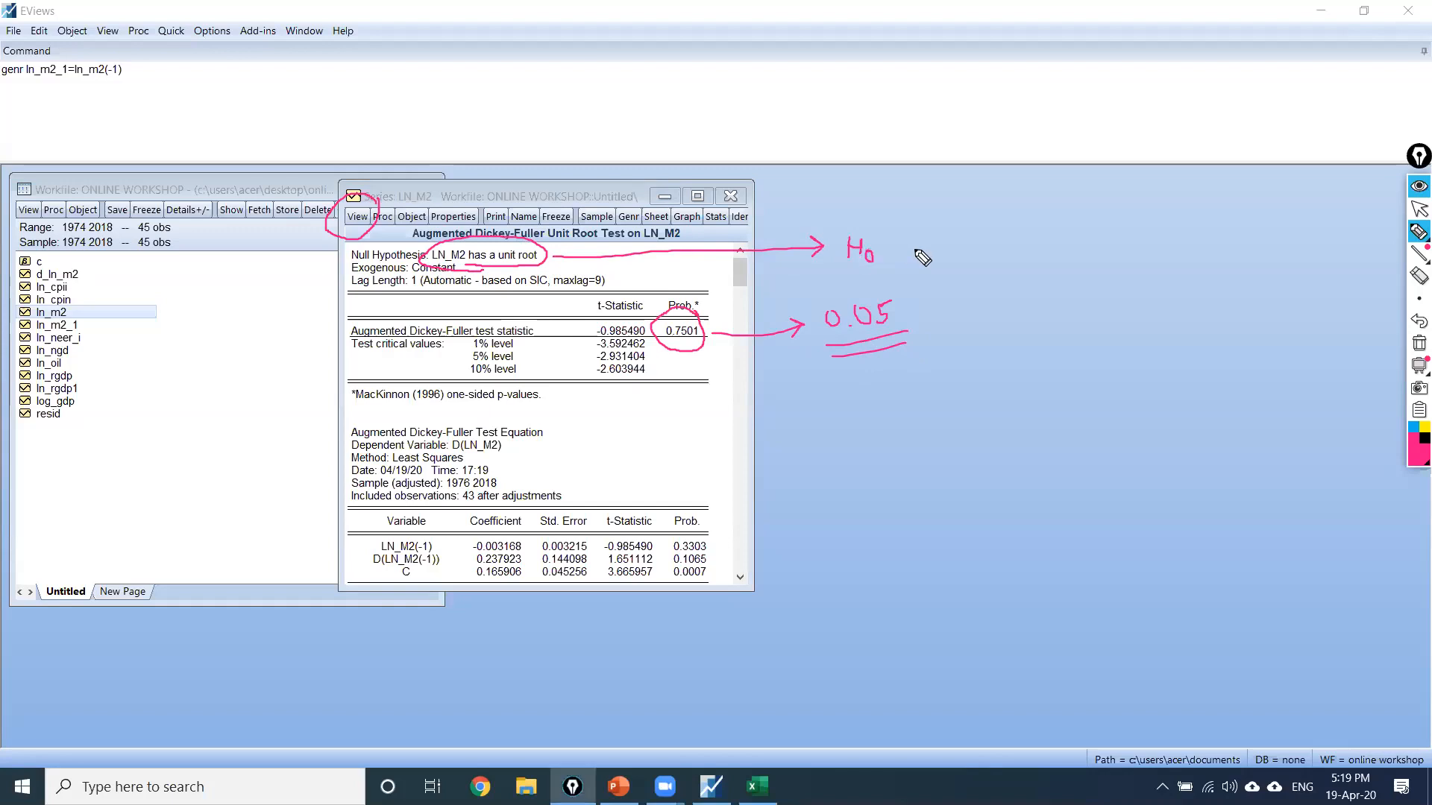
pyautogui.moveTo(918, 303)
pyautogui.mouseDown()
pyautogui.moveTo(827, 358)
pyautogui.moveTo(946, 304)
pyautogui.moveTo(925, 324)
pyautogui.moveTo(947, 258)
pyautogui.moveTo(901, 240)
pyautogui.moveTo(898, 256)
pyautogui.moveTo(963, 317)
pyautogui.moveTo(983, 330)
pyautogui.moveTo(1000, 319)
pyautogui.moveTo(917, 223)
pyautogui.moveTo(881, 246)
pyautogui.mouseUp()
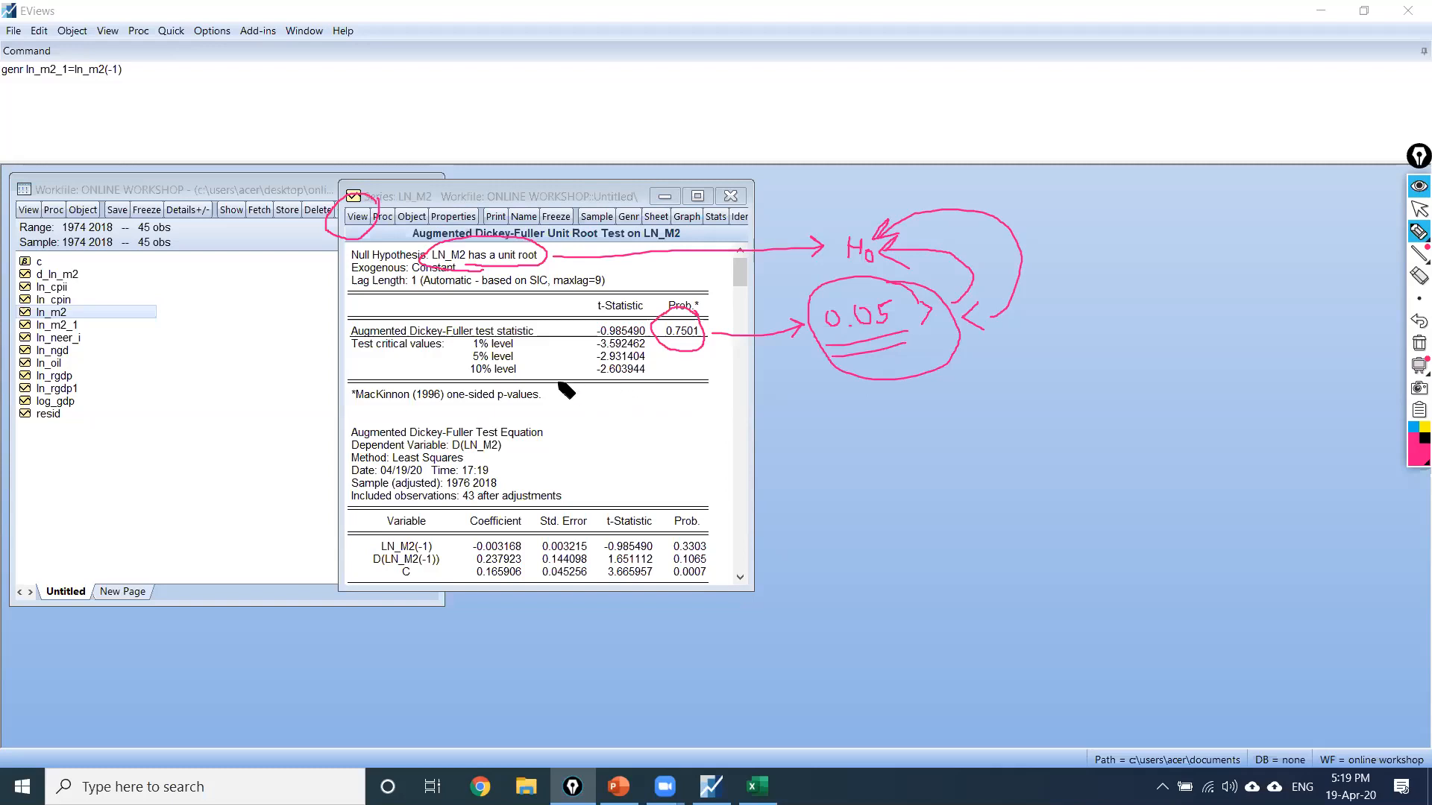
# Step: Thicken the screen pen and highlight the 1%, 5% and 10% critical values in the ADF output
pyautogui.click(583, 335)
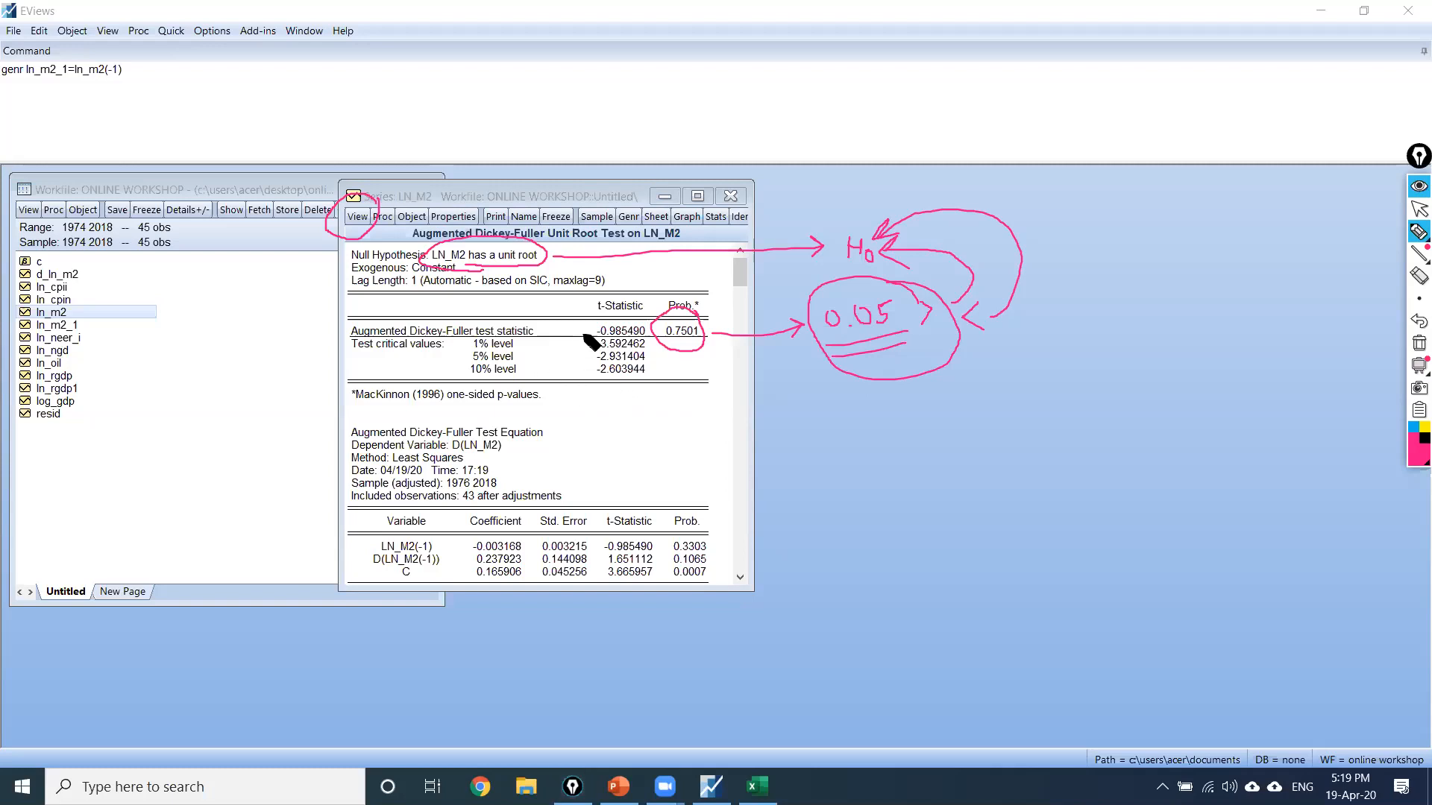
pyautogui.click(1382, 234)
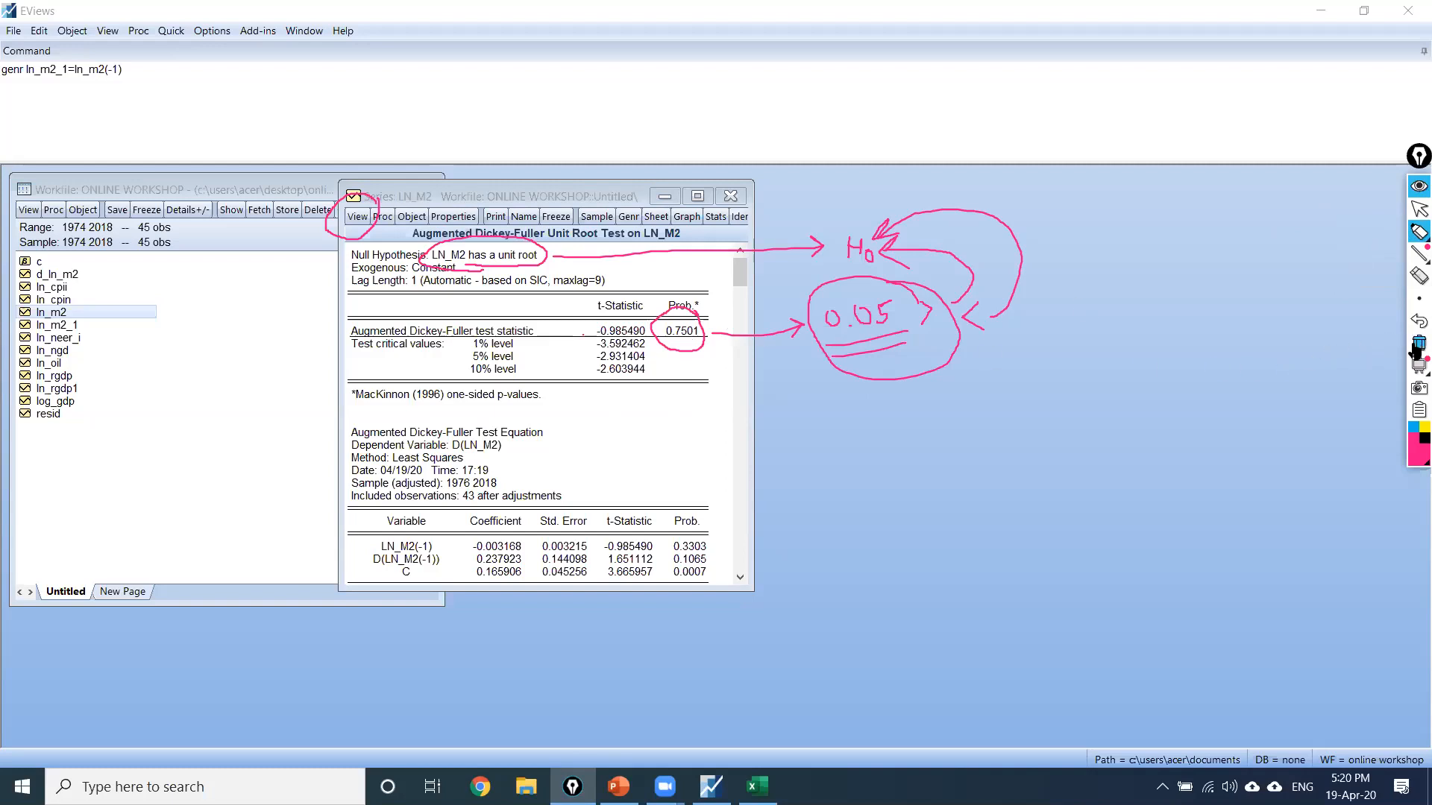
pyautogui.moveTo(1419, 299)
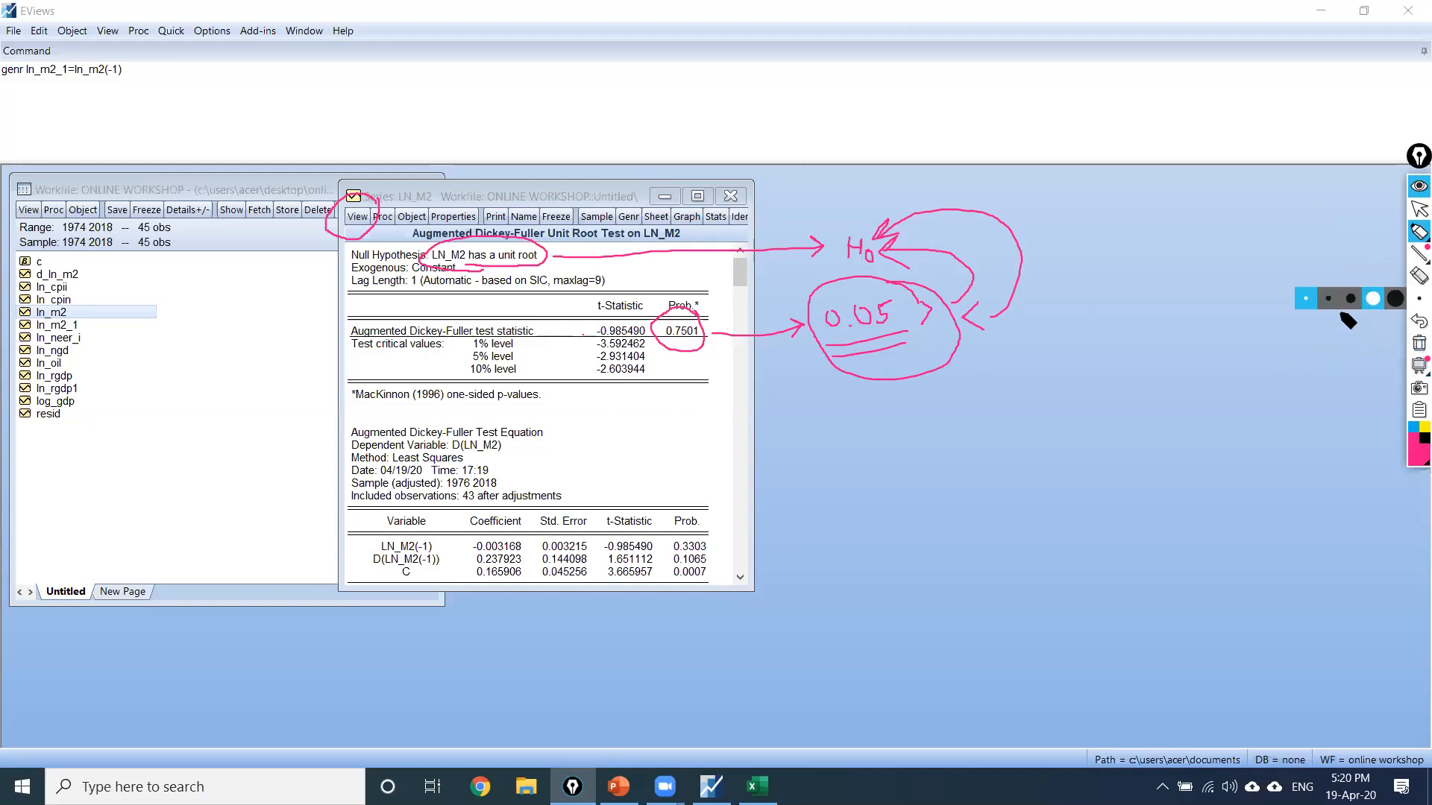
pyautogui.click(1373, 299)
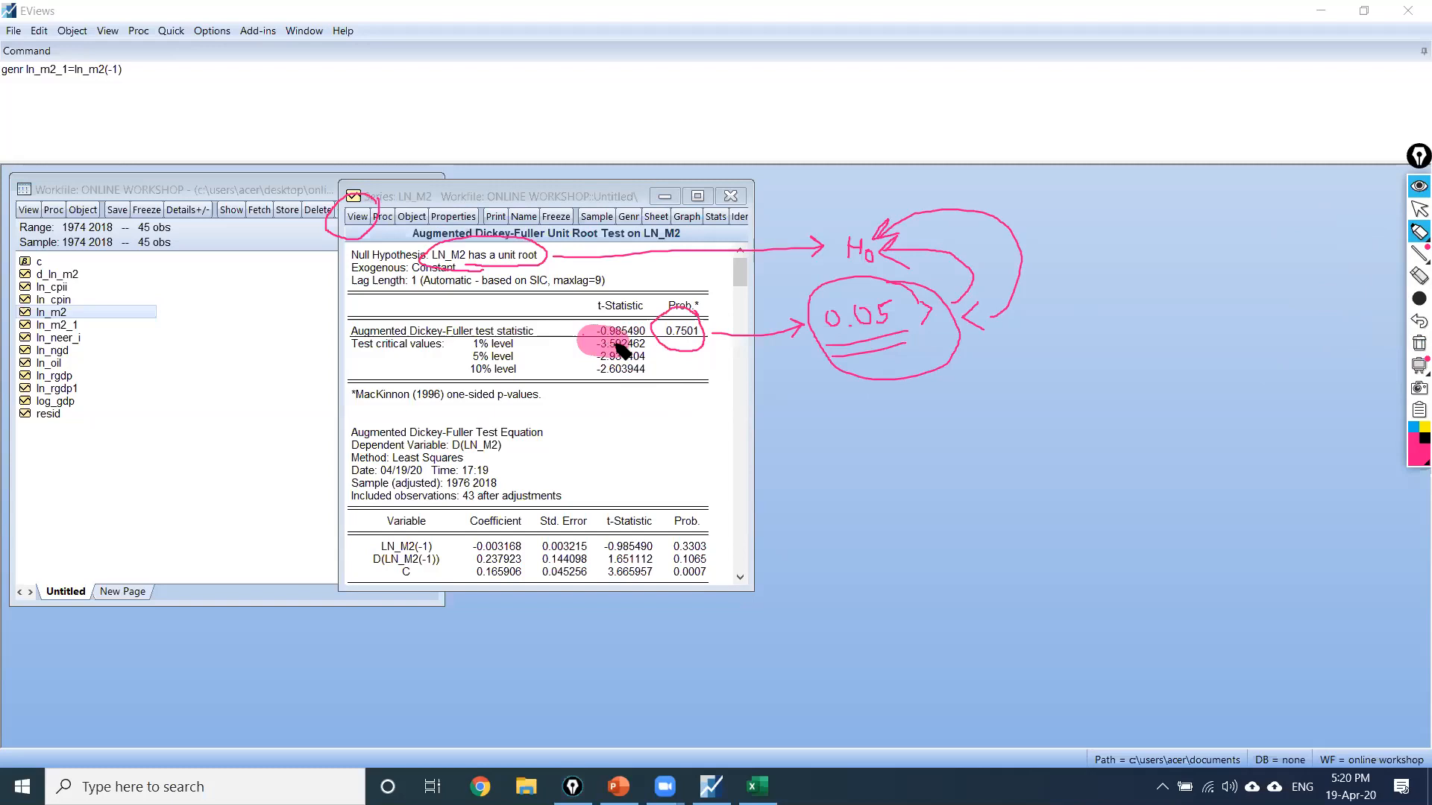
pyautogui.moveTo(598, 355)
pyautogui.mouseDown()
pyautogui.moveTo(632, 350)
pyautogui.moveTo(607, 371)
pyautogui.moveTo(635, 358)
pyautogui.mouseUp()
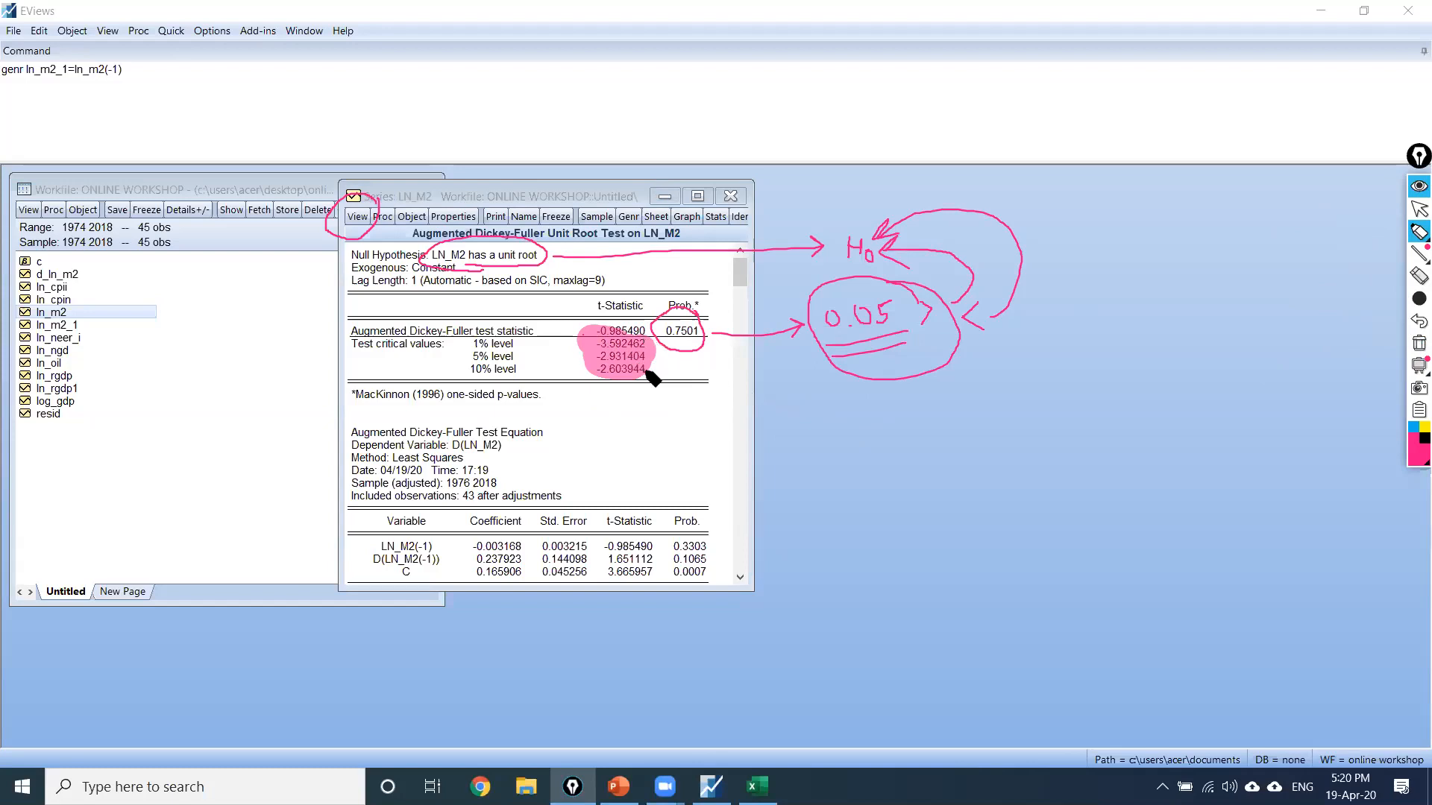
# Step: With a thin pen, underline the 5% and 10% levels and draw arrows from the test results to handwritten 2.6 and 0.1 notes
pyautogui.click(1417, 302)
pyautogui.click(1305, 300)
pyautogui.click(1416, 234)
pyautogui.click(1350, 233)
pyautogui.moveTo(500, 360); pyautogui.dragTo(518, 360)
pyautogui.moveTo(499, 375); pyautogui.dragTo(521, 380)
pyautogui.moveTo(654, 344)
pyautogui.mouseDown()
pyautogui.moveTo(704, 392)
pyautogui.moveTo(785, 430)
pyautogui.moveTo(815, 417)
pyautogui.moveTo(824, 437)
pyautogui.moveTo(778, 403)
pyautogui.moveTo(778, 440)
pyautogui.mouseUp()
pyautogui.click(787, 427)
pyautogui.moveTo(703, 345)
pyautogui.mouseDown()
pyautogui.moveTo(949, 404)
pyautogui.moveTo(933, 409)
pyautogui.mouseUp()
pyautogui.moveTo(967, 400)
pyautogui.mouseDown()
pyautogui.moveTo(1008, 408)
pyautogui.moveTo(953, 425)
pyautogui.moveTo(992, 379)
pyautogui.mouseUp()
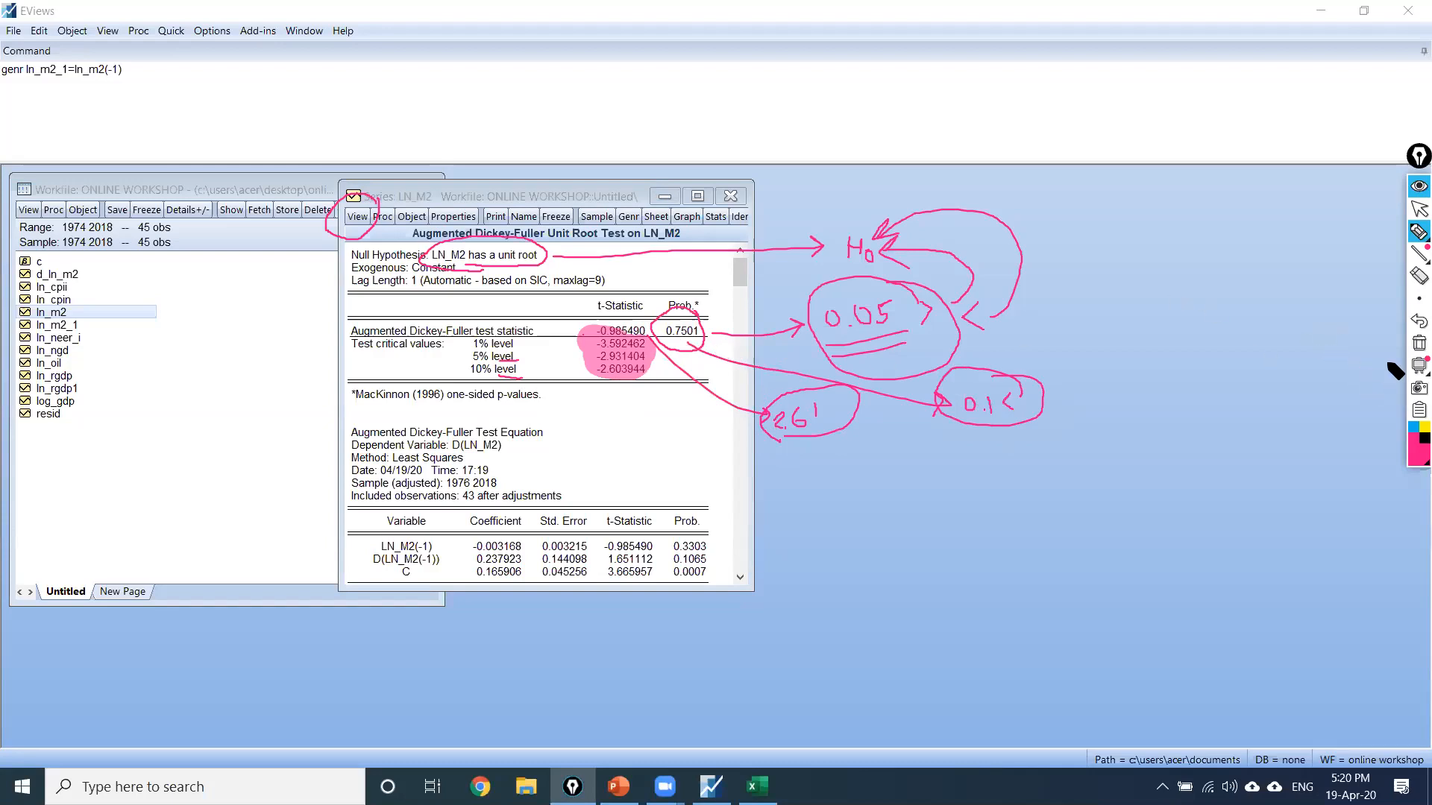
# Step: Clear all screen annotations, return to the normal pointer, and close the ln_m2 series window
pyautogui.click(1418, 344)
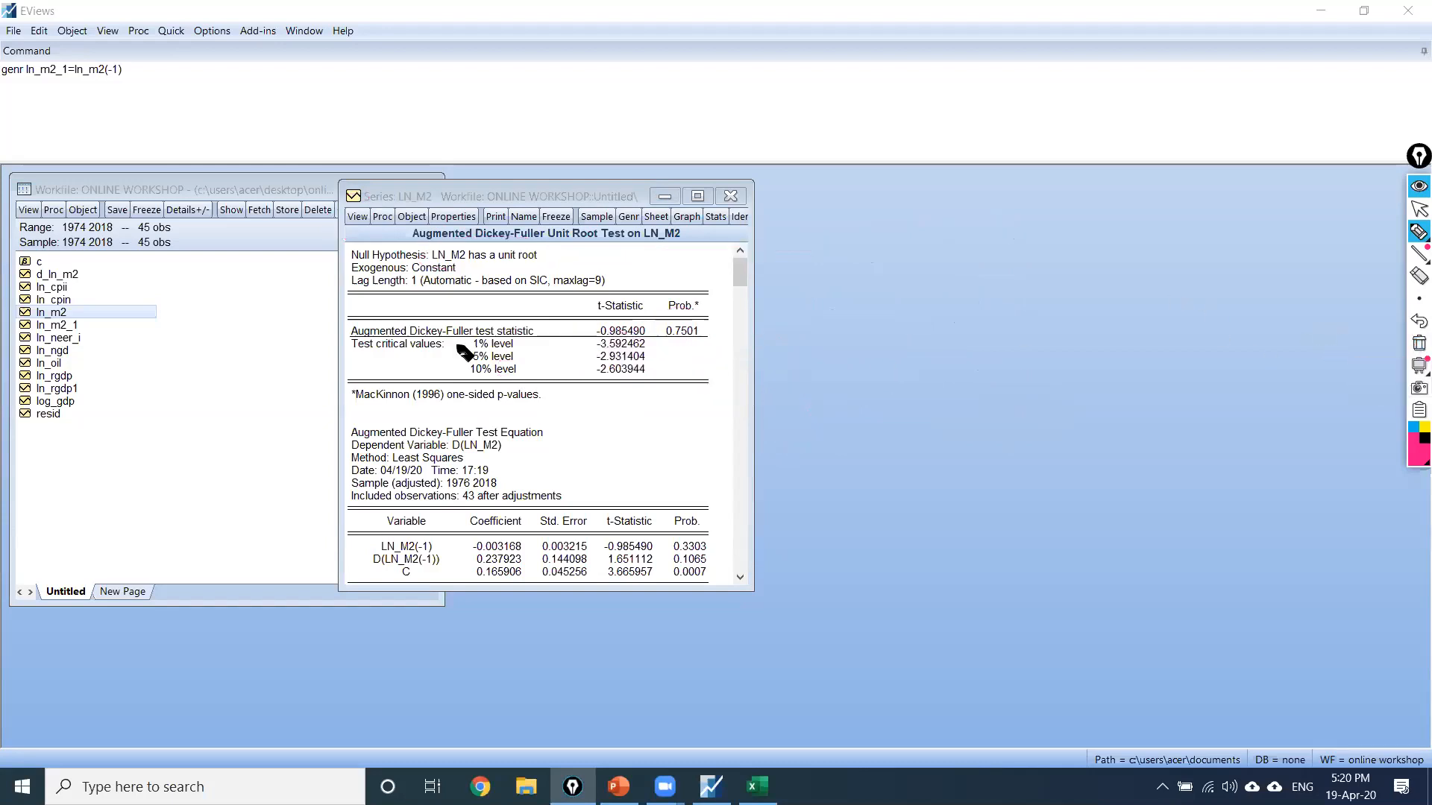
pyautogui.click(1418, 209)
pyautogui.click(732, 196)
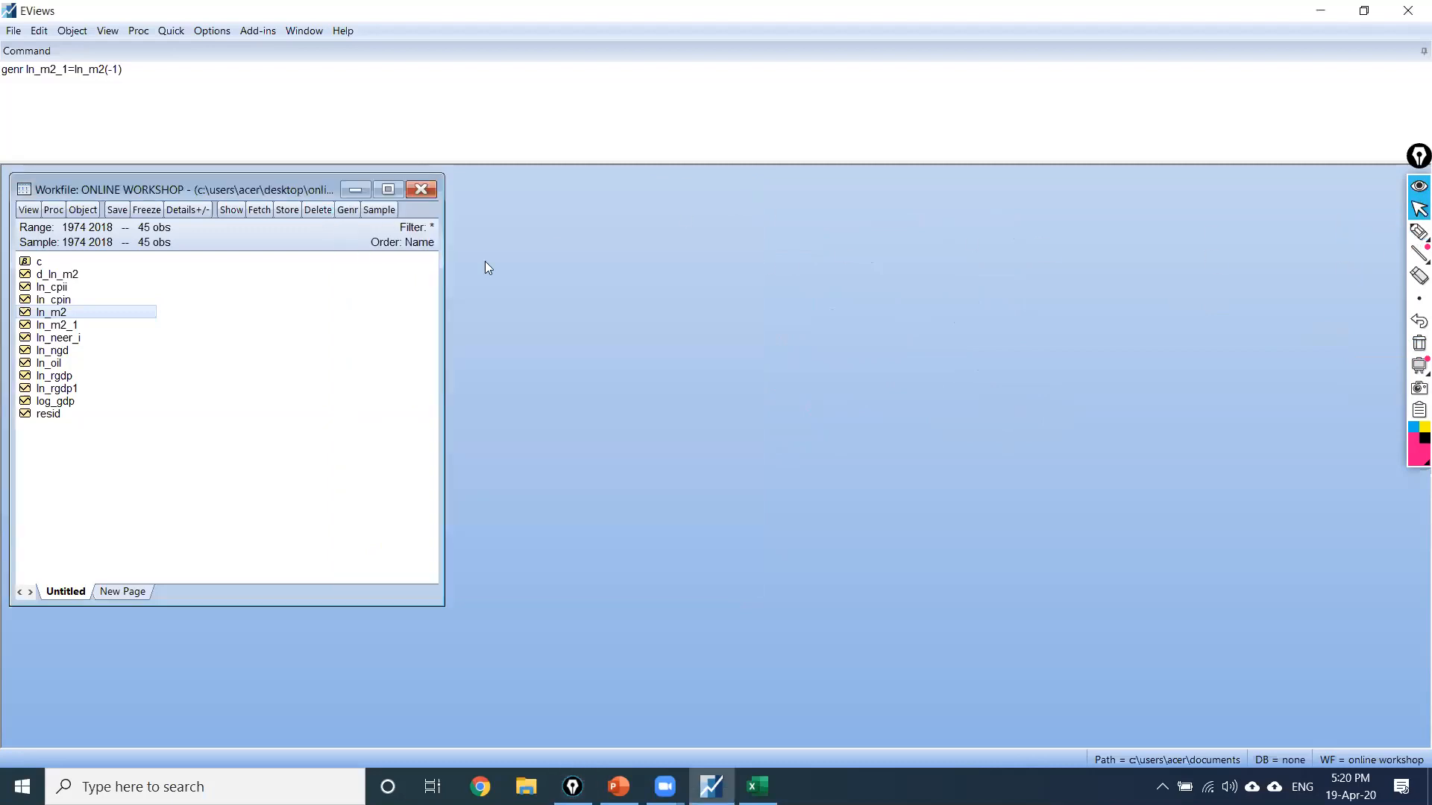
# Step: Open the ln_m2 series and display it as a basic Line & Symbol graph of the raw data
pyautogui.doubleClick(45, 316)
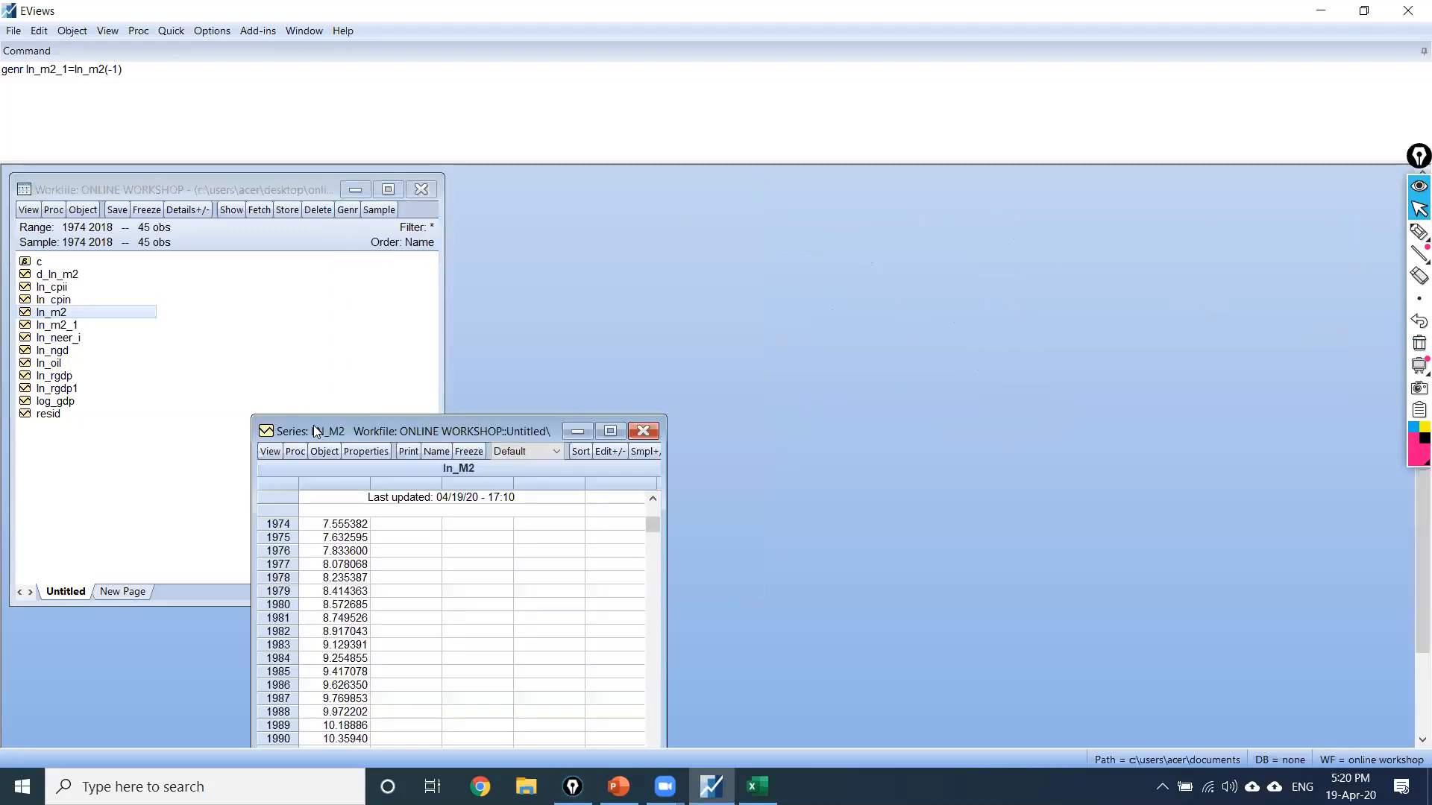
pyautogui.moveTo(316, 431); pyautogui.dragTo(363, 188)
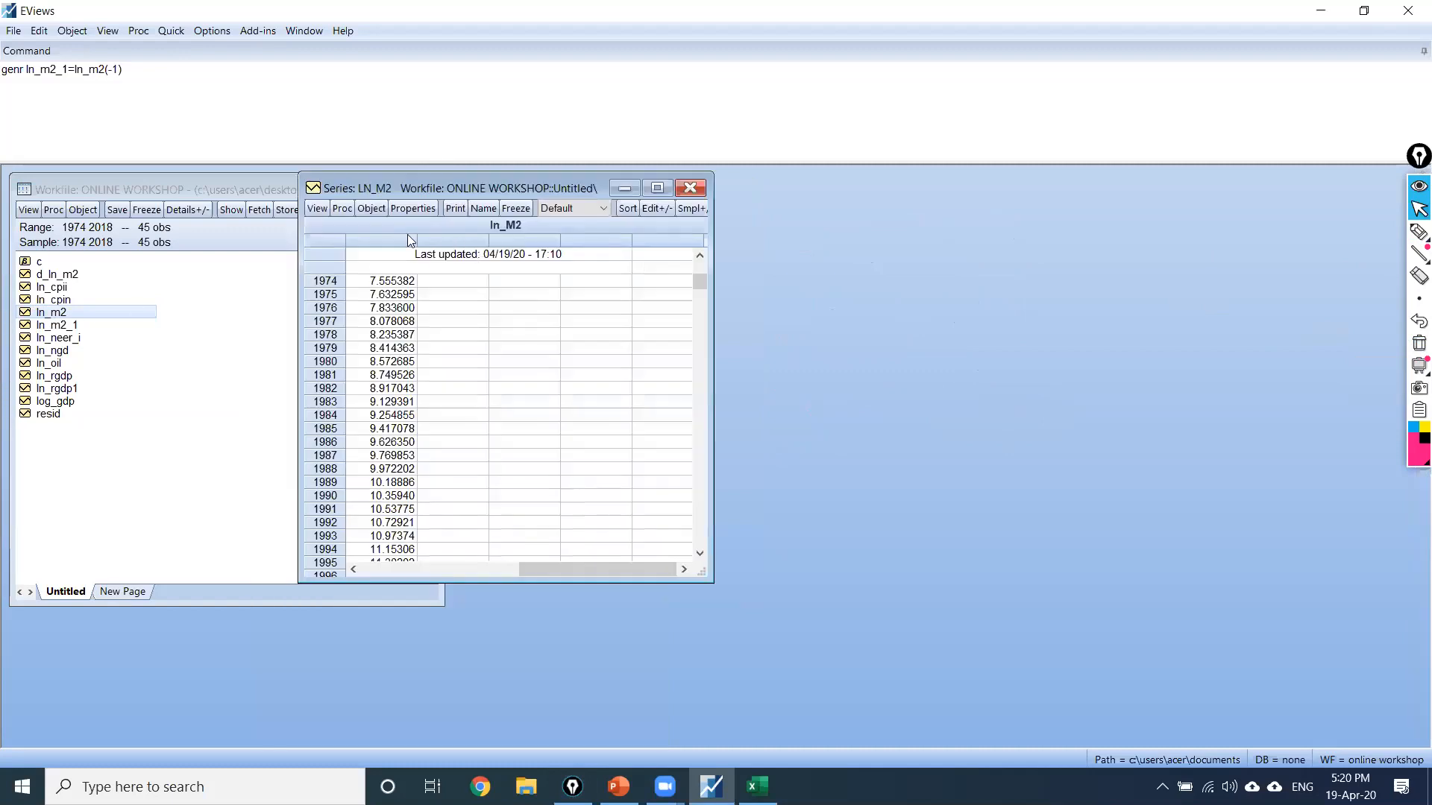
pyautogui.click(312, 208)
pyautogui.click(332, 242)
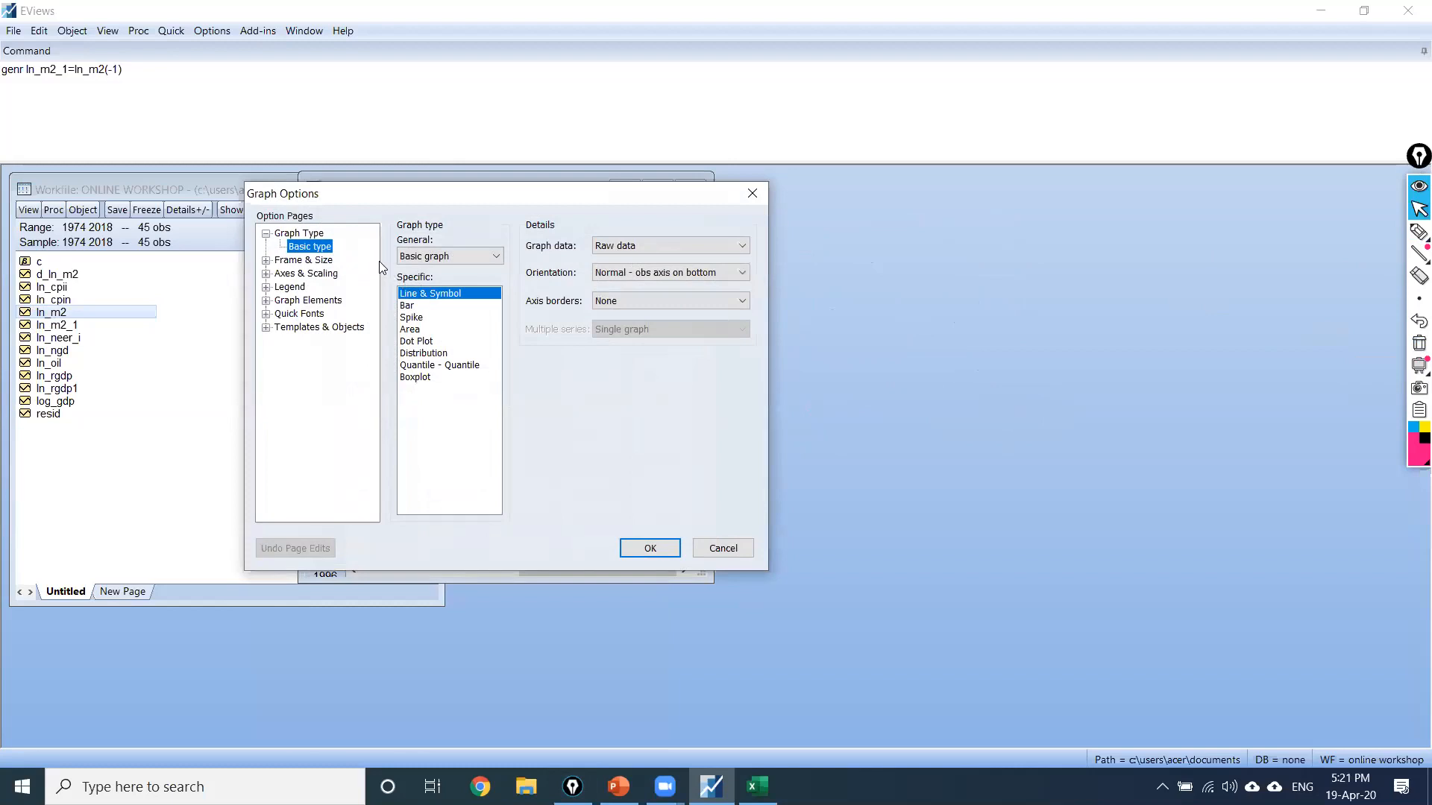
pyautogui.moveTo(407, 200); pyautogui.dragTo(724, 191)
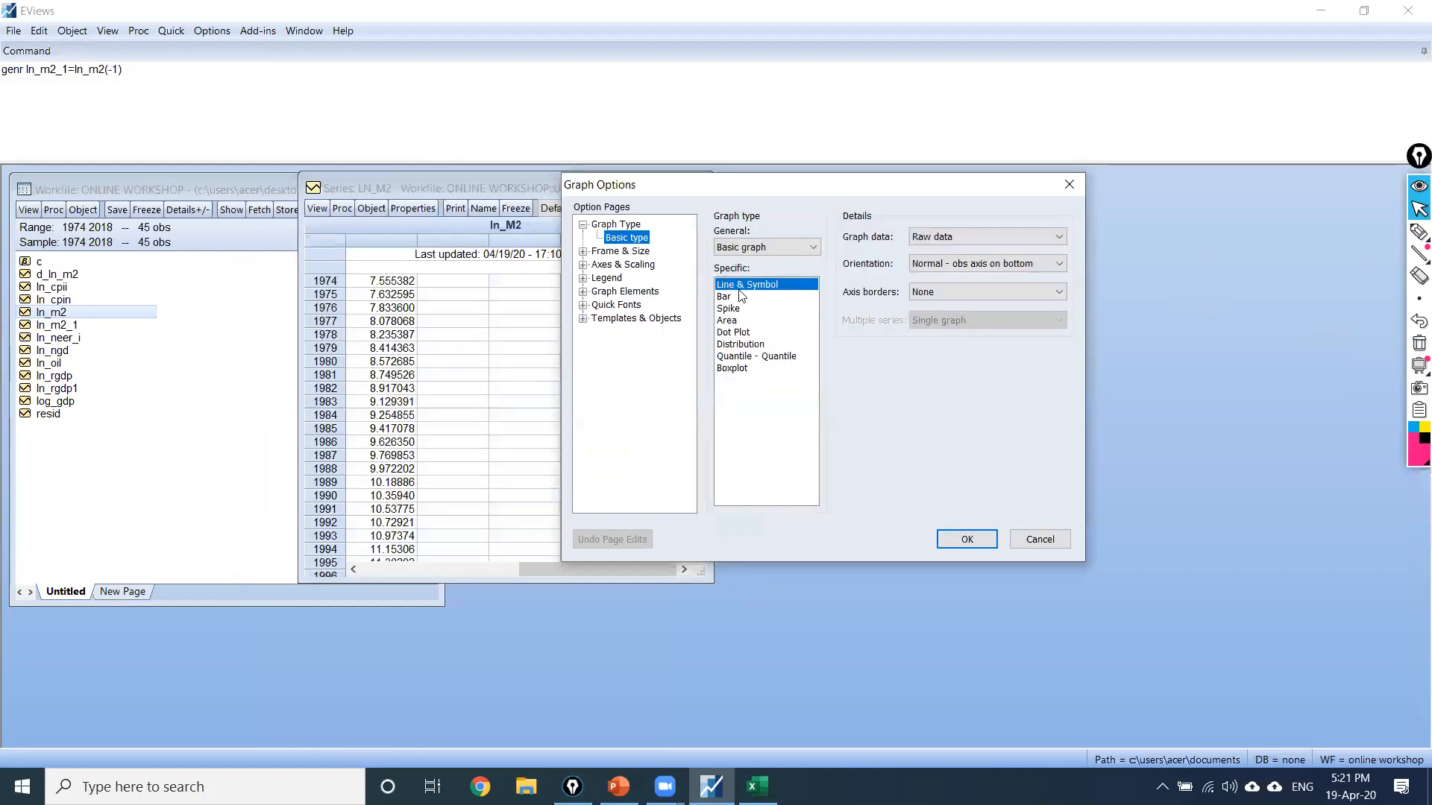
pyautogui.click(967, 540)
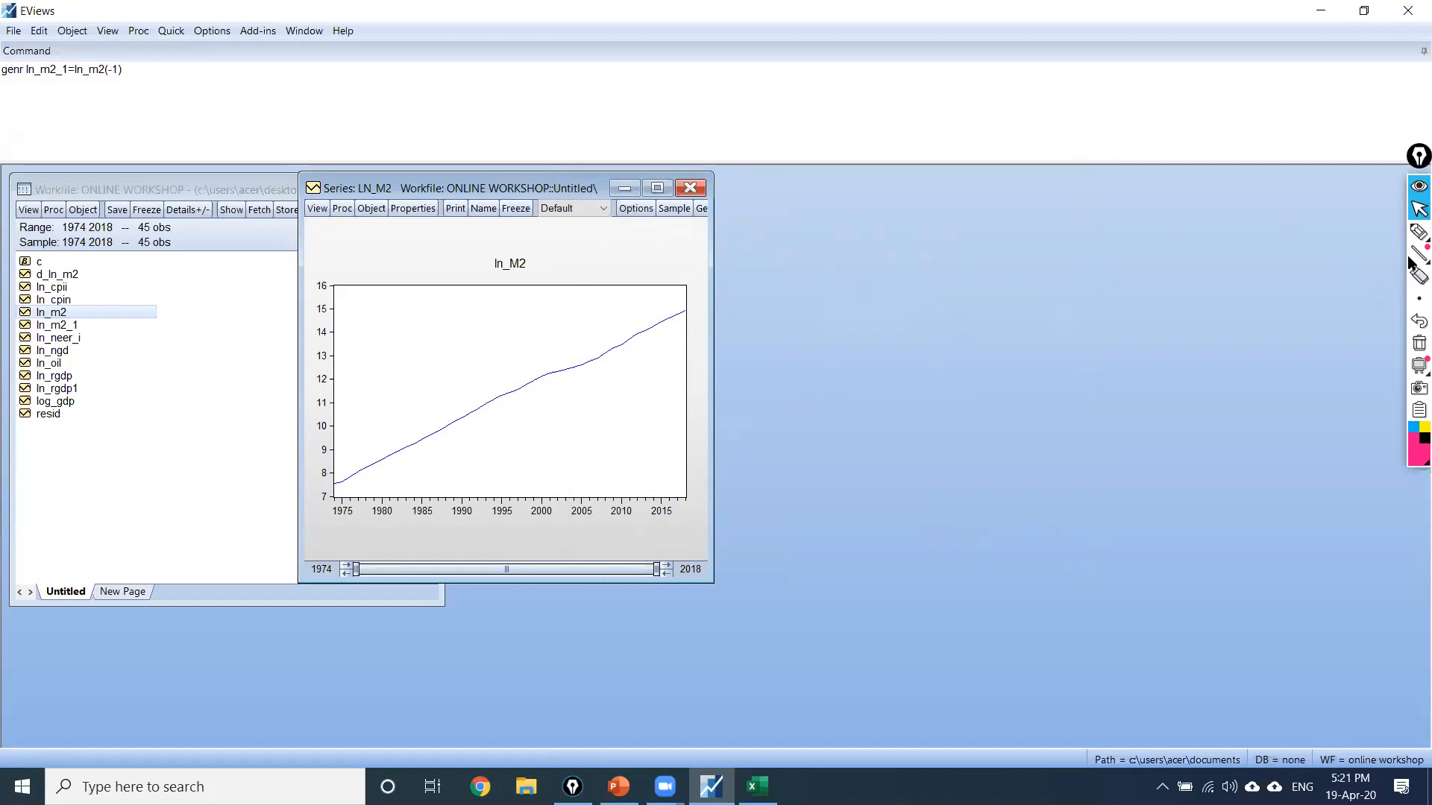
# Step: Trace the ln_m2 graph line with the screen pen, add an arrowhead along it, and close the series window
pyautogui.moveTo(1414, 244)
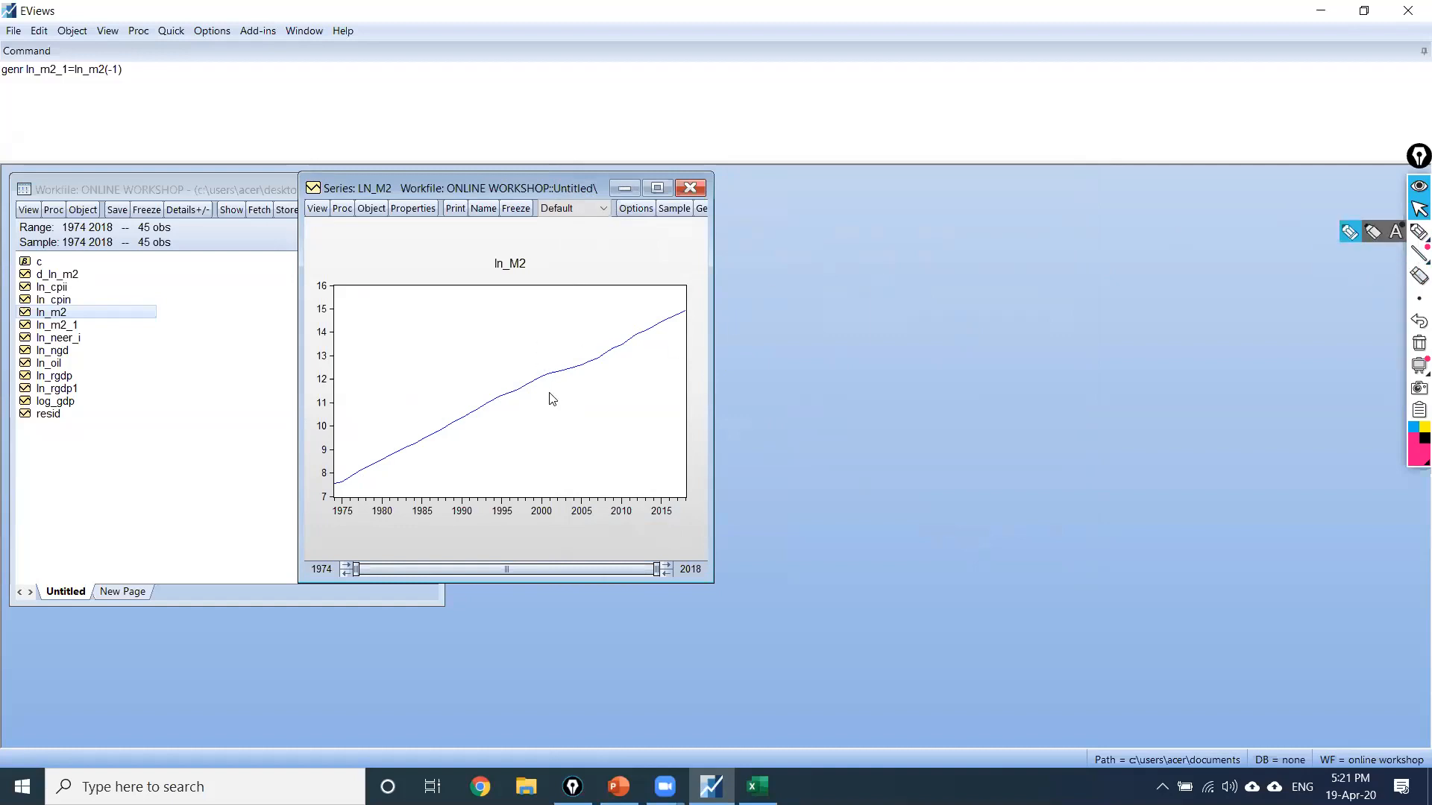
pyautogui.scroll(2, 549, 395)
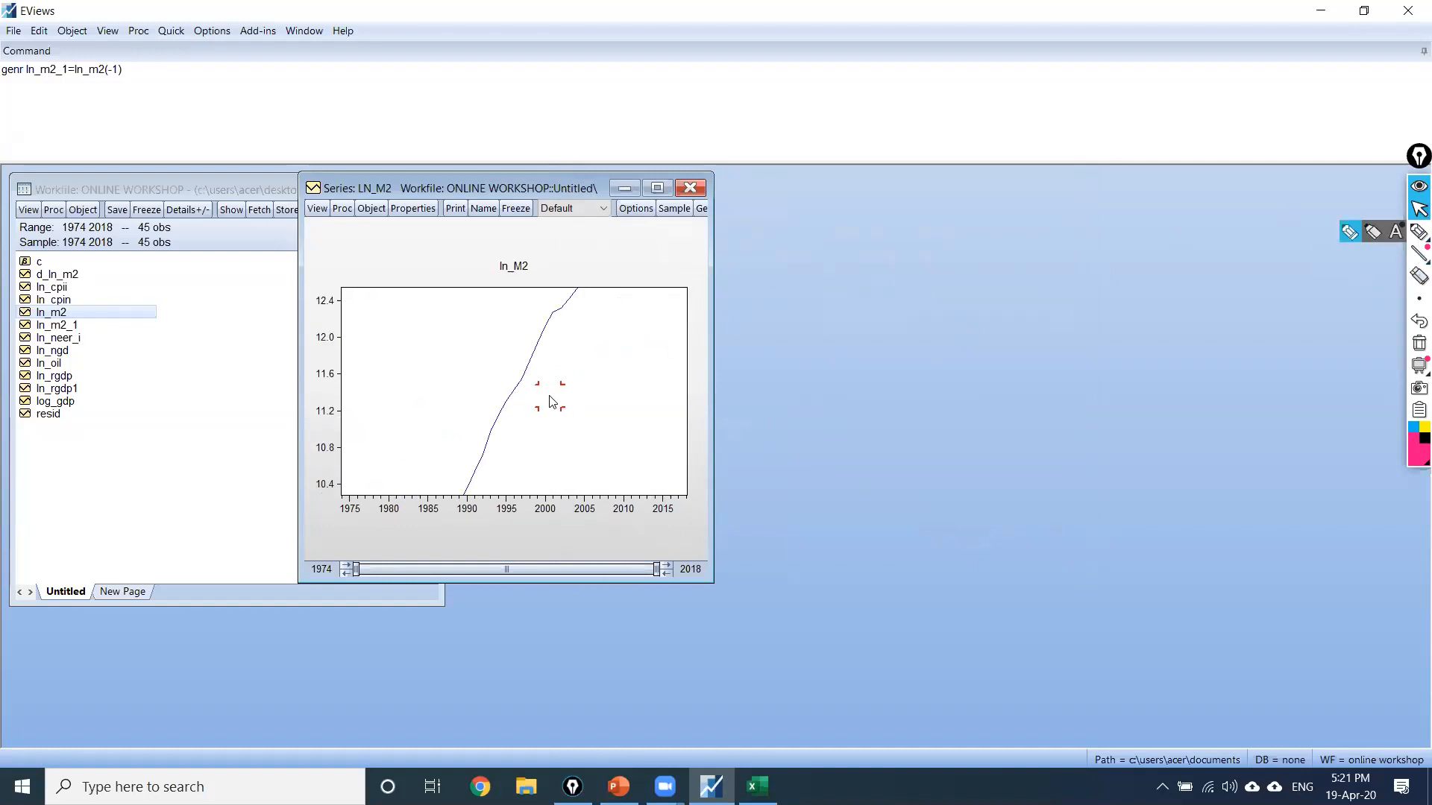
pyautogui.scroll(1, 551, 401)
pyautogui.scroll(1, 552, 402)
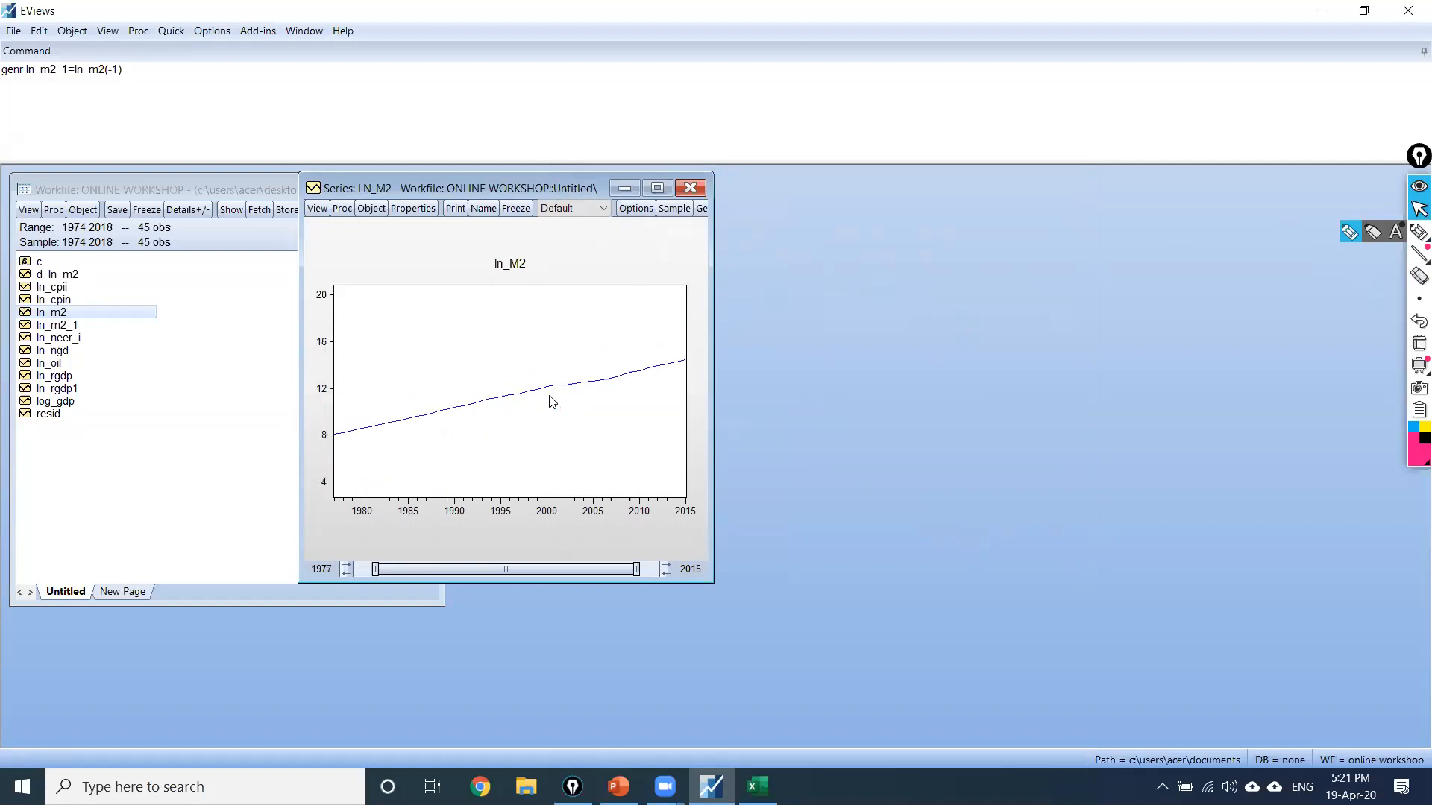
pyautogui.scroll(1, 552, 402)
pyautogui.scroll(-3, 551, 402)
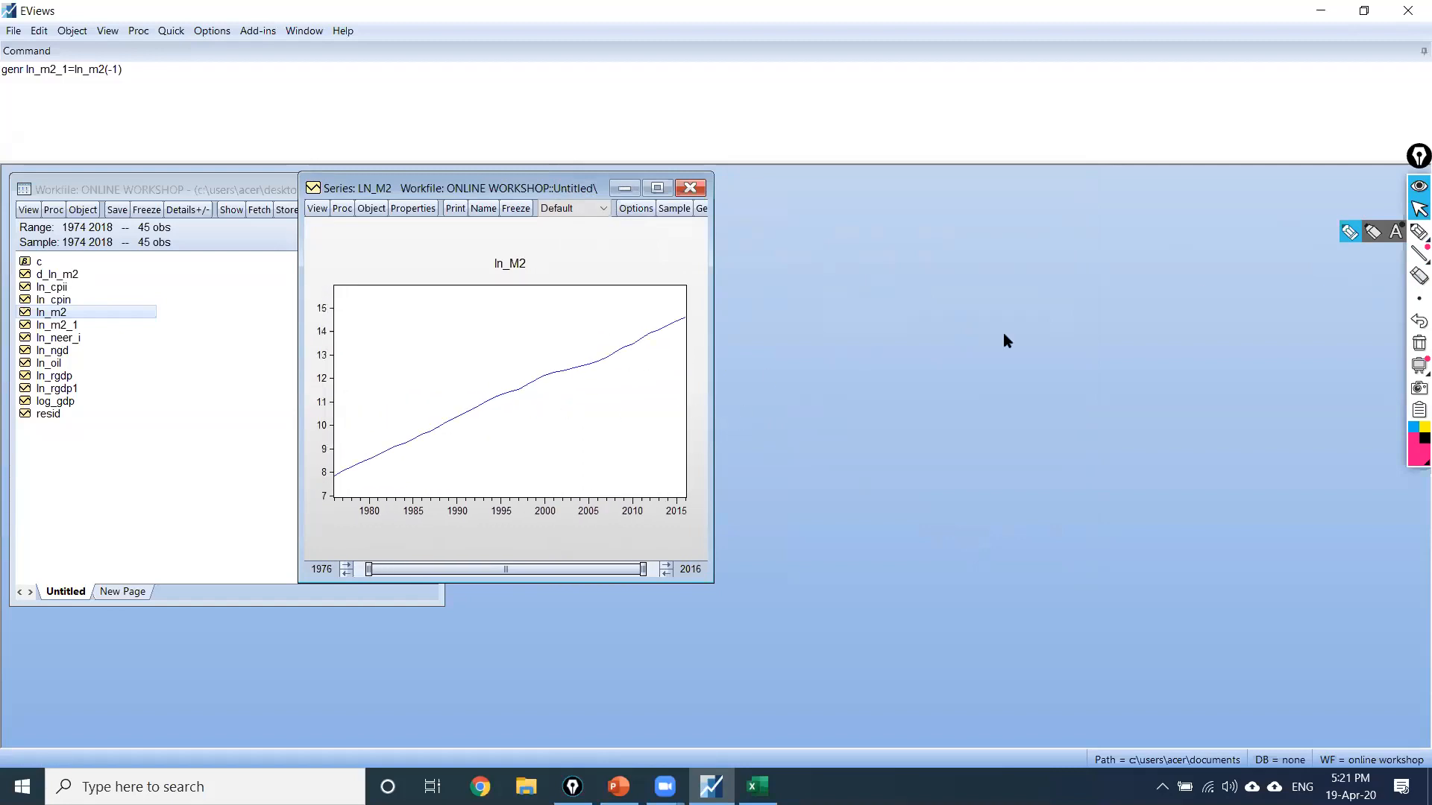
pyautogui.click(1348, 233)
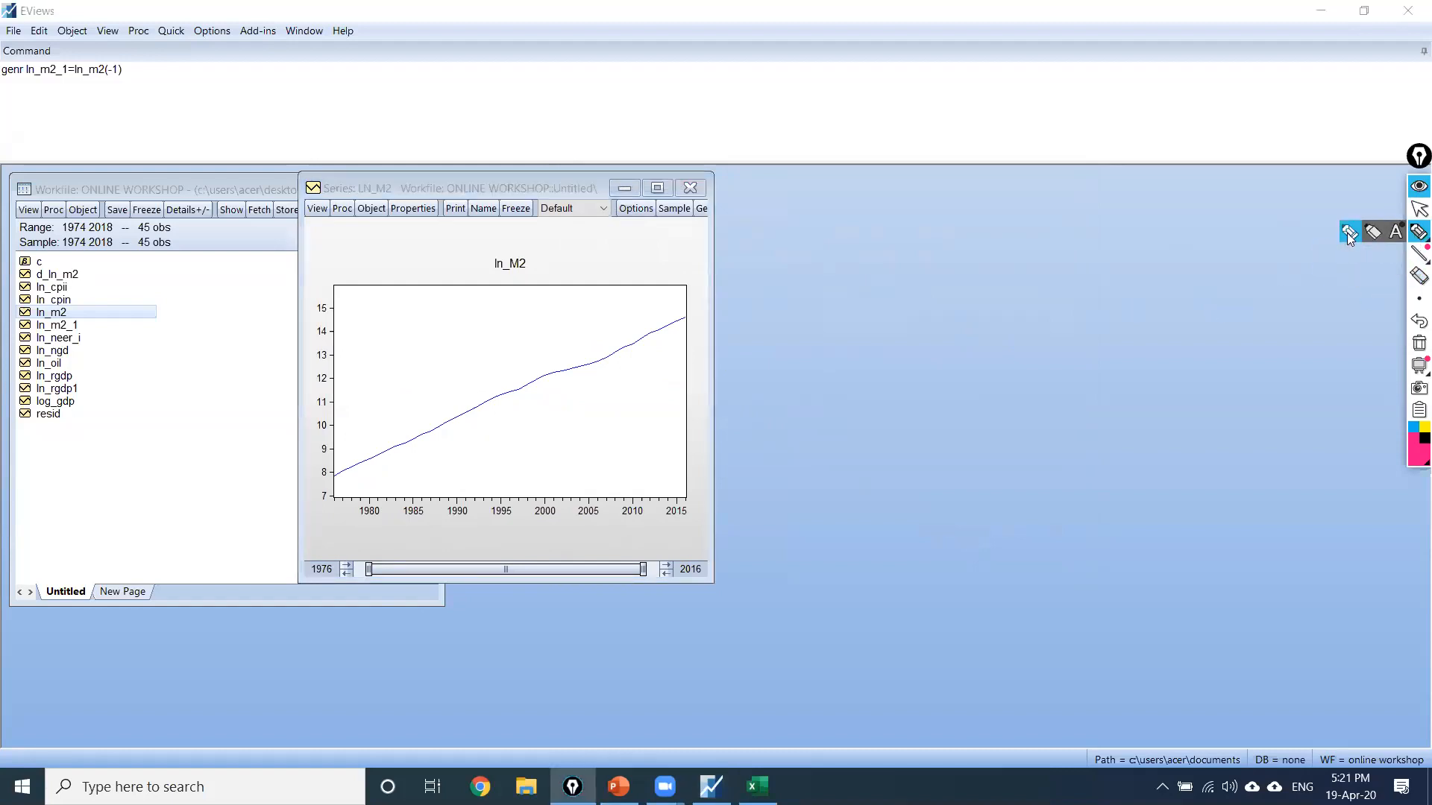
pyautogui.moveTo(334, 475); pyautogui.dragTo(677, 328)
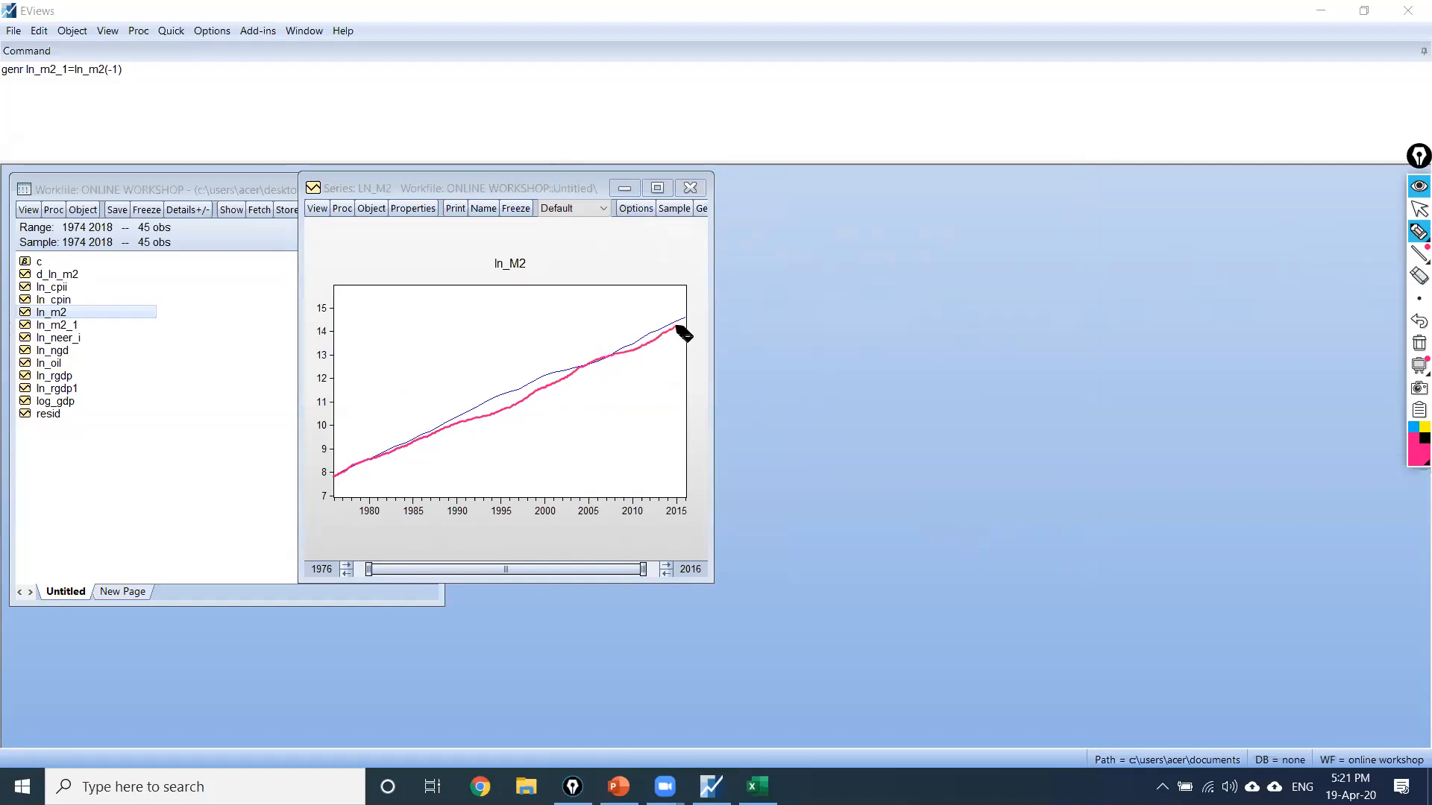
pyautogui.moveTo(549, 373)
pyautogui.mouseDown()
pyautogui.moveTo(565, 377)
pyautogui.moveTo(554, 394)
pyautogui.mouseUp()
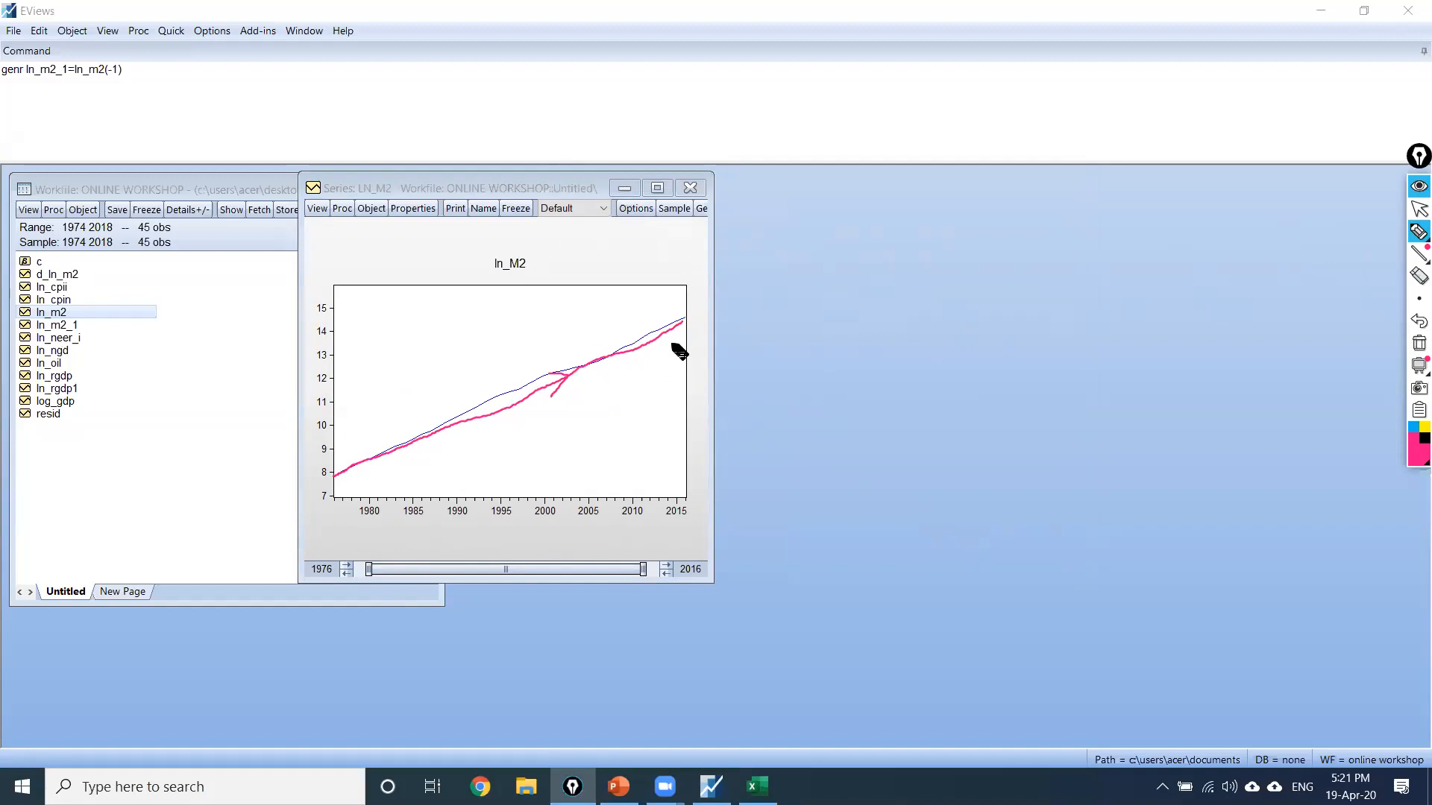
pyautogui.click(1416, 212)
pyautogui.click(698, 190)
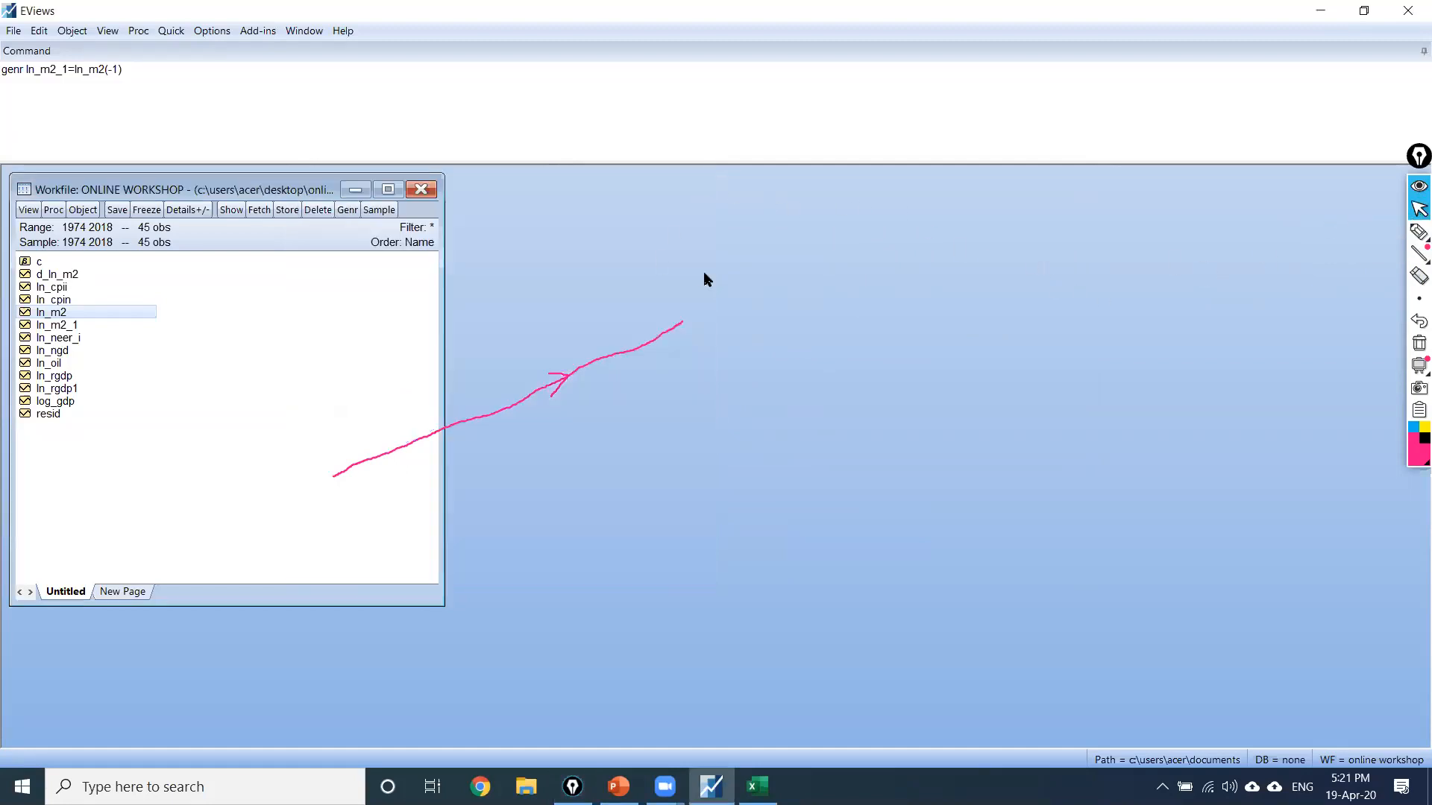
# Step: Open ln_cpin, ln_cpii, ln_m2 and ln_rgdp together as an equation, copy the specification, and close the dialog without estimating
pyautogui.keyDown('ctrl'); pyautogui.click(74, 288); pyautogui.keyUp('ctrl')
pyautogui.keyDown('ctrl'); pyautogui.click(75, 312); pyautogui.keyUp('ctrl')
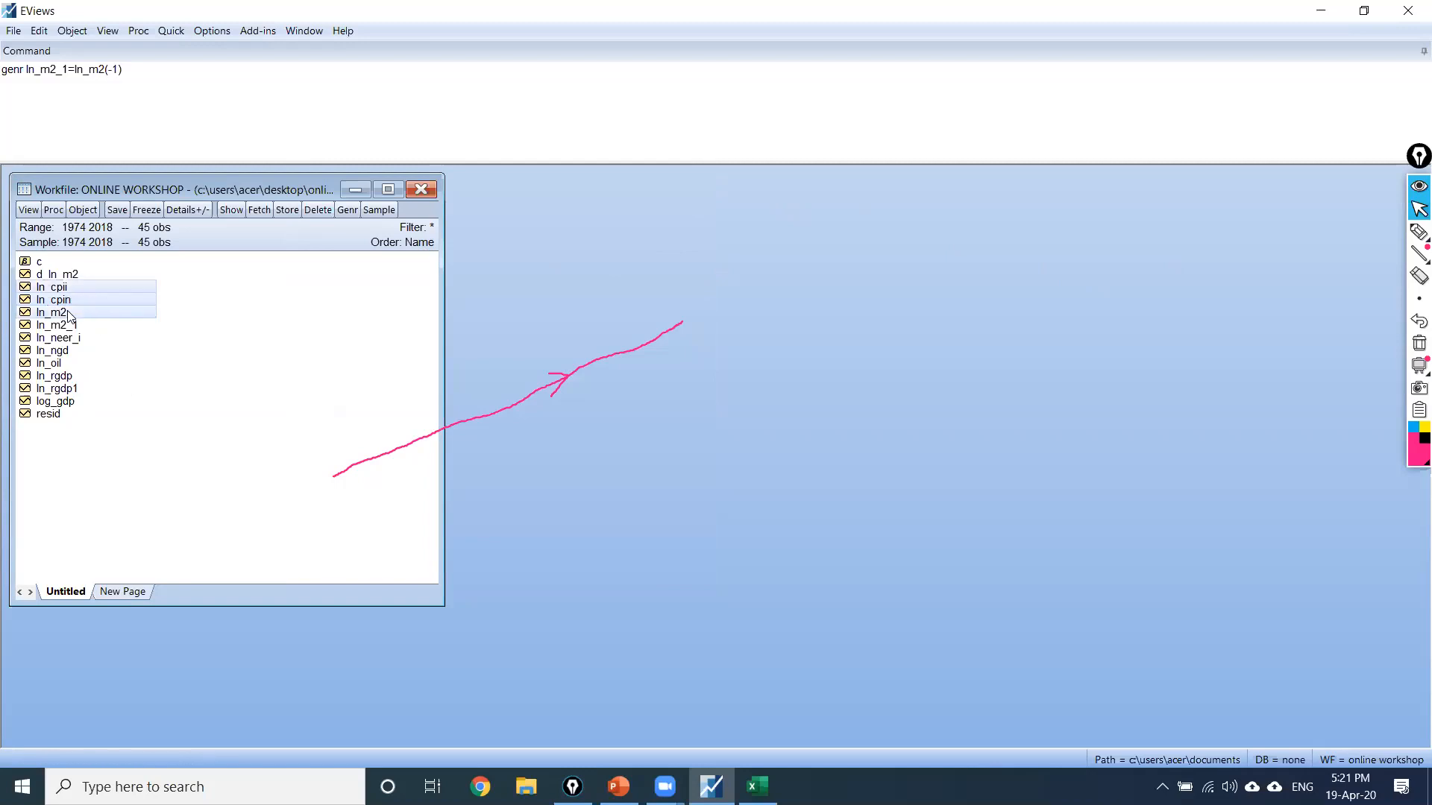
pyautogui.keyDown('ctrl'); pyautogui.click(69, 377); pyautogui.keyUp('ctrl')
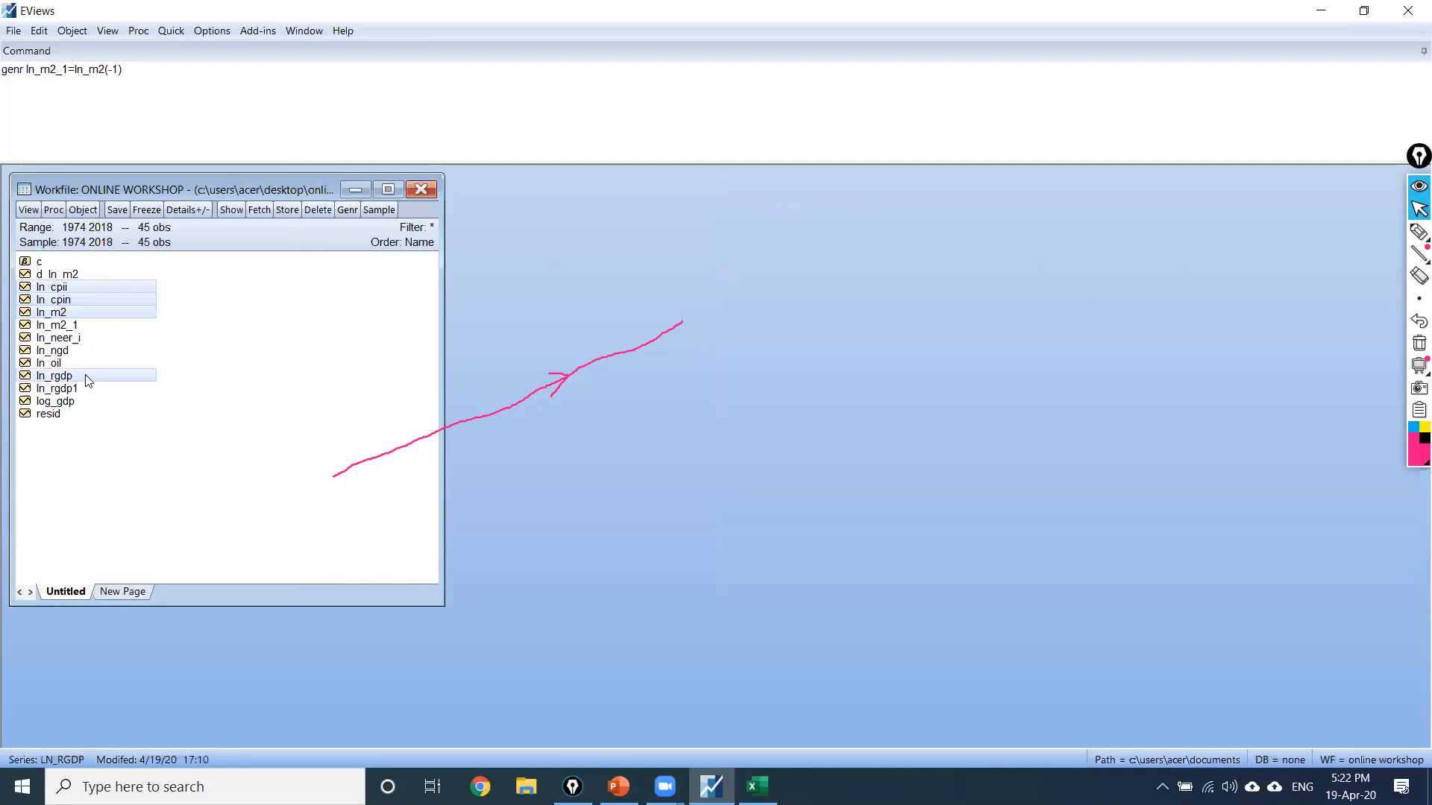
pyautogui.rightClick(85, 381)
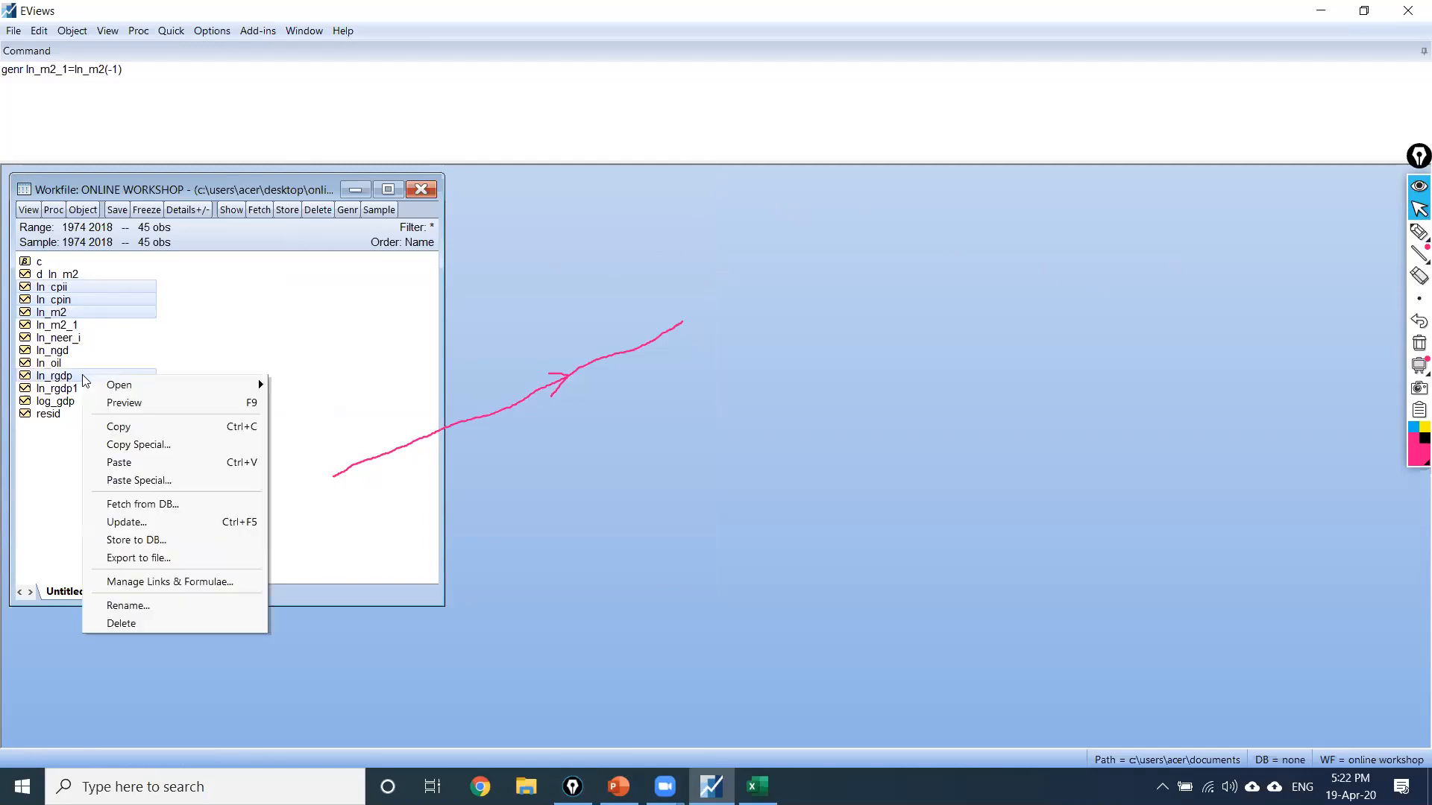
pyautogui.moveTo(116, 384)
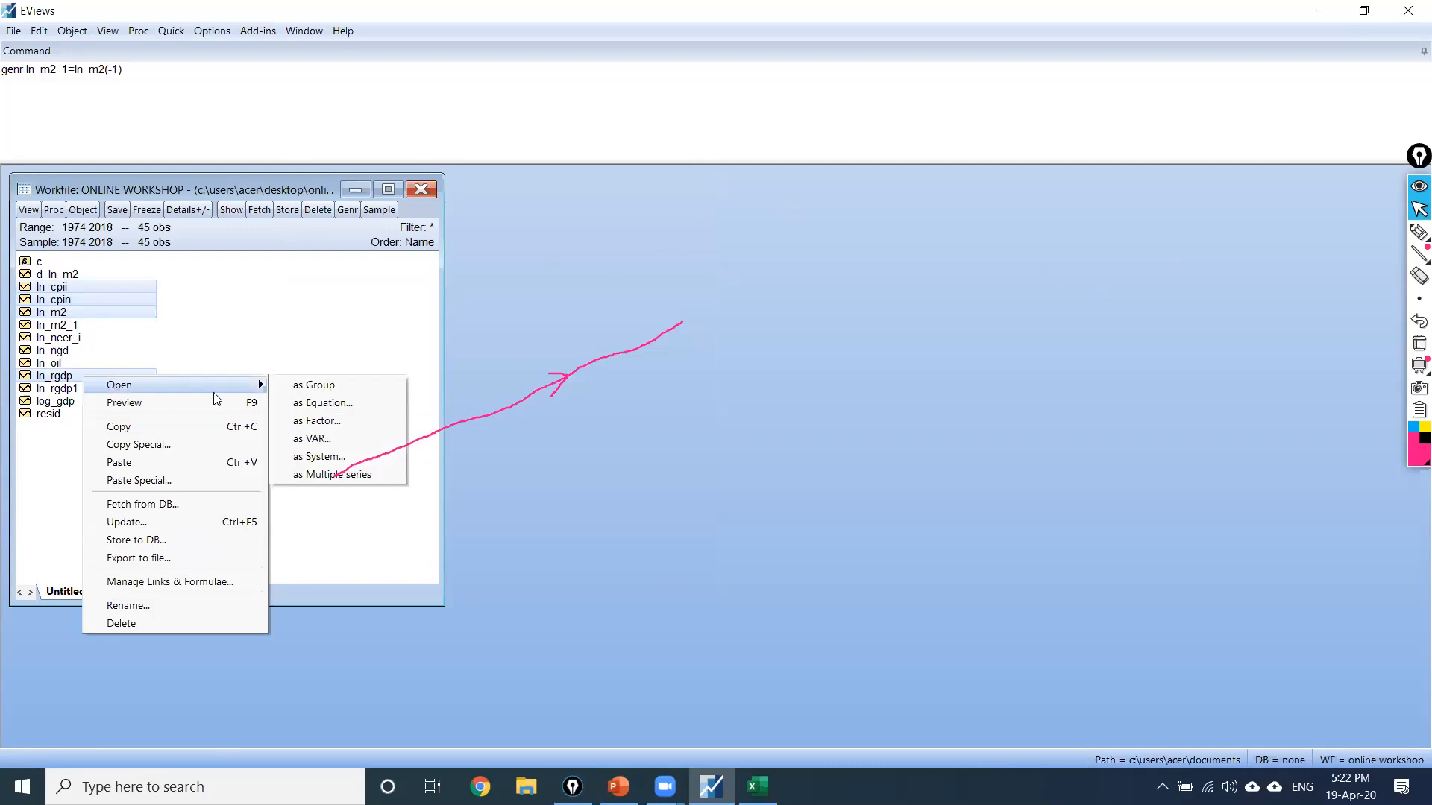
pyautogui.click(366, 404)
pyautogui.moveTo(714, 309); pyautogui.dragTo(523, 314)
pyautogui.hotkey('ctrl', 'c')
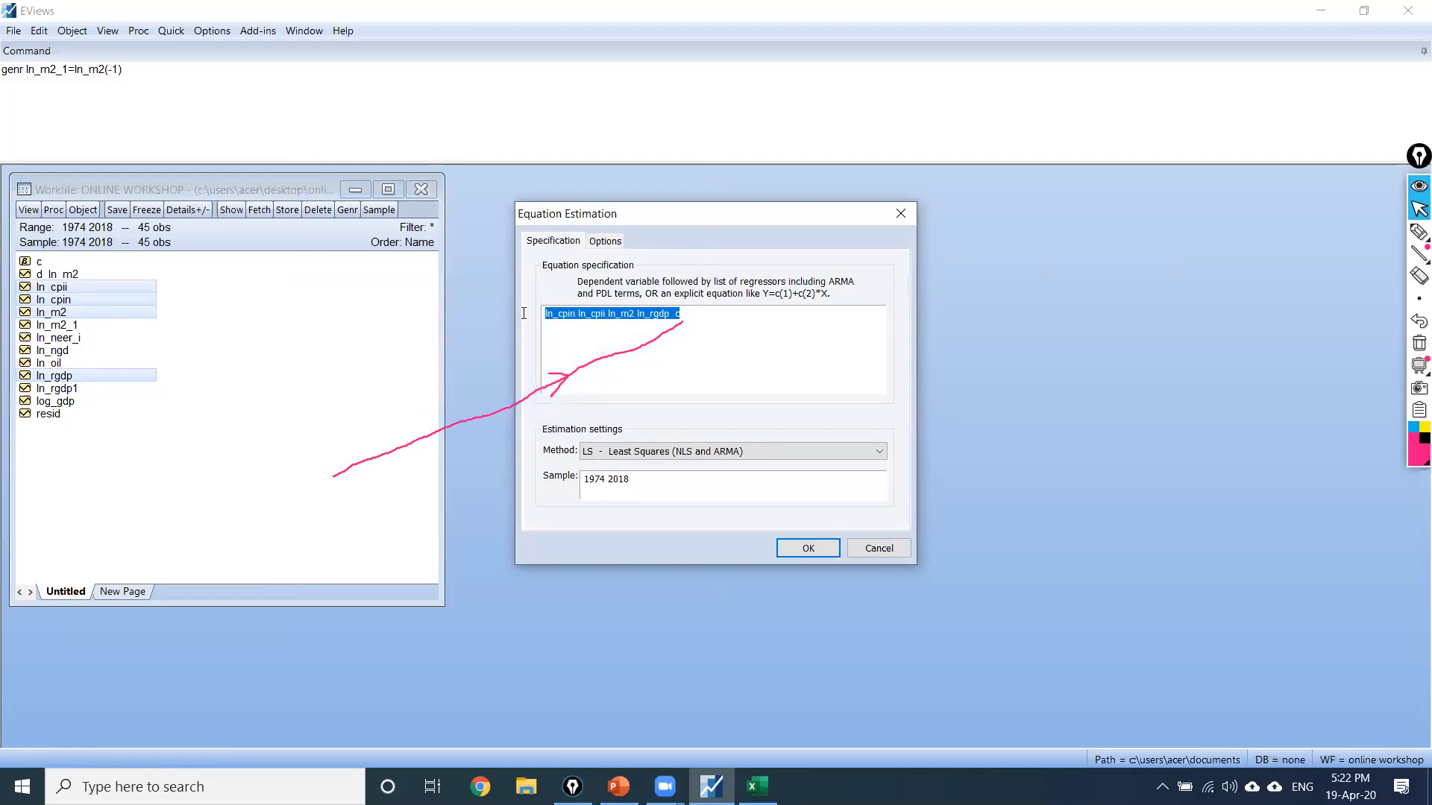
pyautogui.click(720, 321)
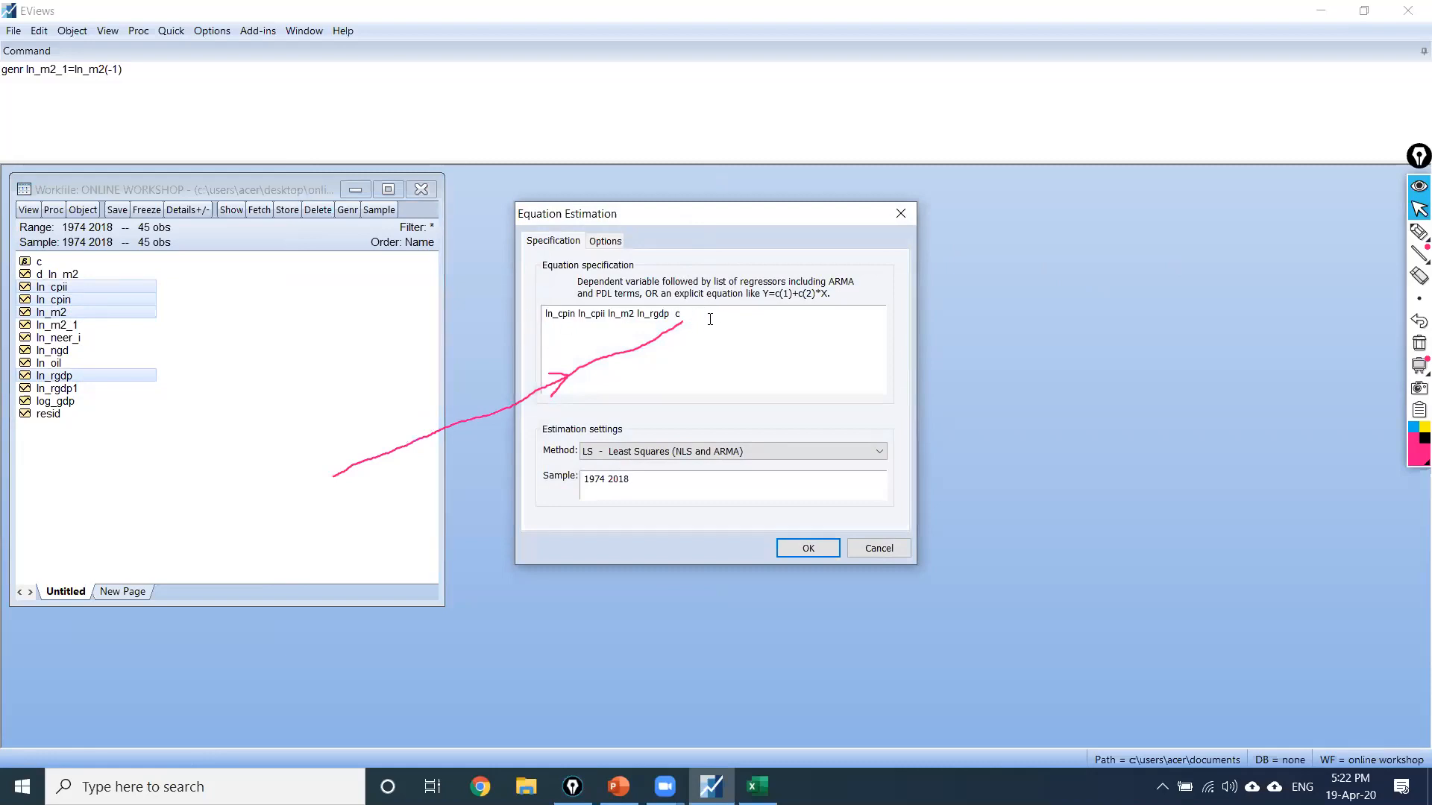
pyautogui.moveTo(710, 320); pyautogui.dragTo(550, 313)
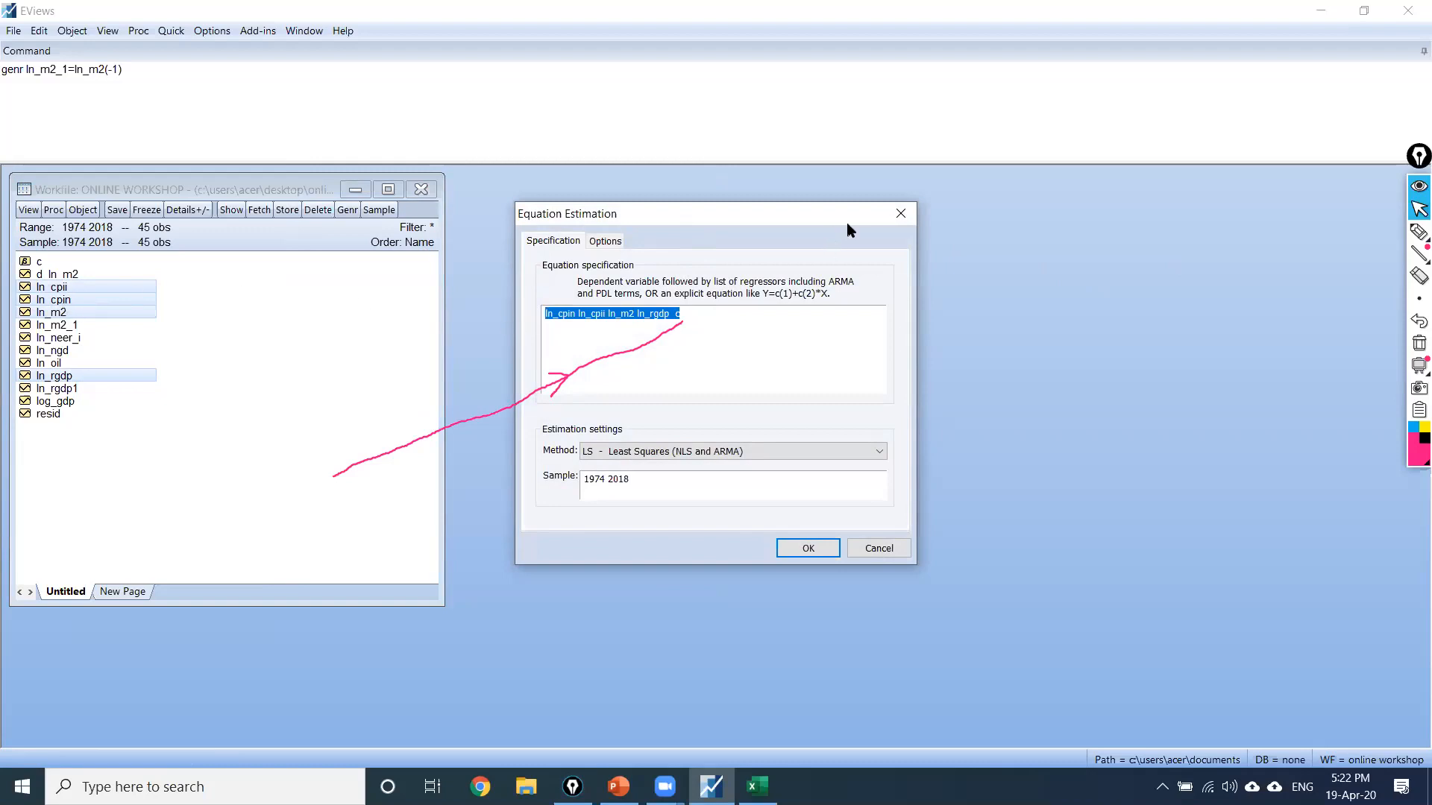
pyautogui.click(911, 214)
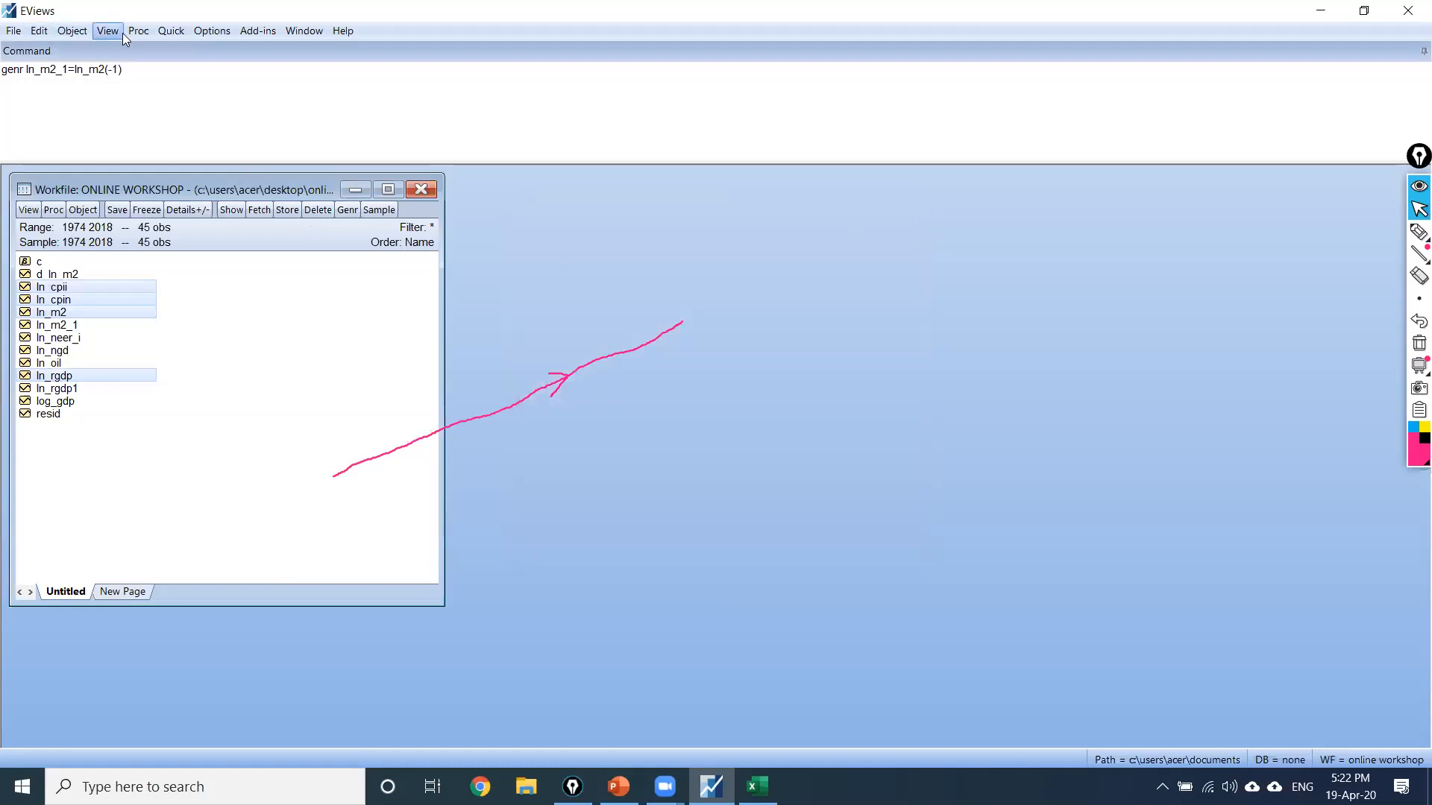
# Step: Start a new equation estimation with ln_cpin and ln_cpii, replace them with the copied specification, and close the dialog without estimating
pyautogui.click(171, 32)
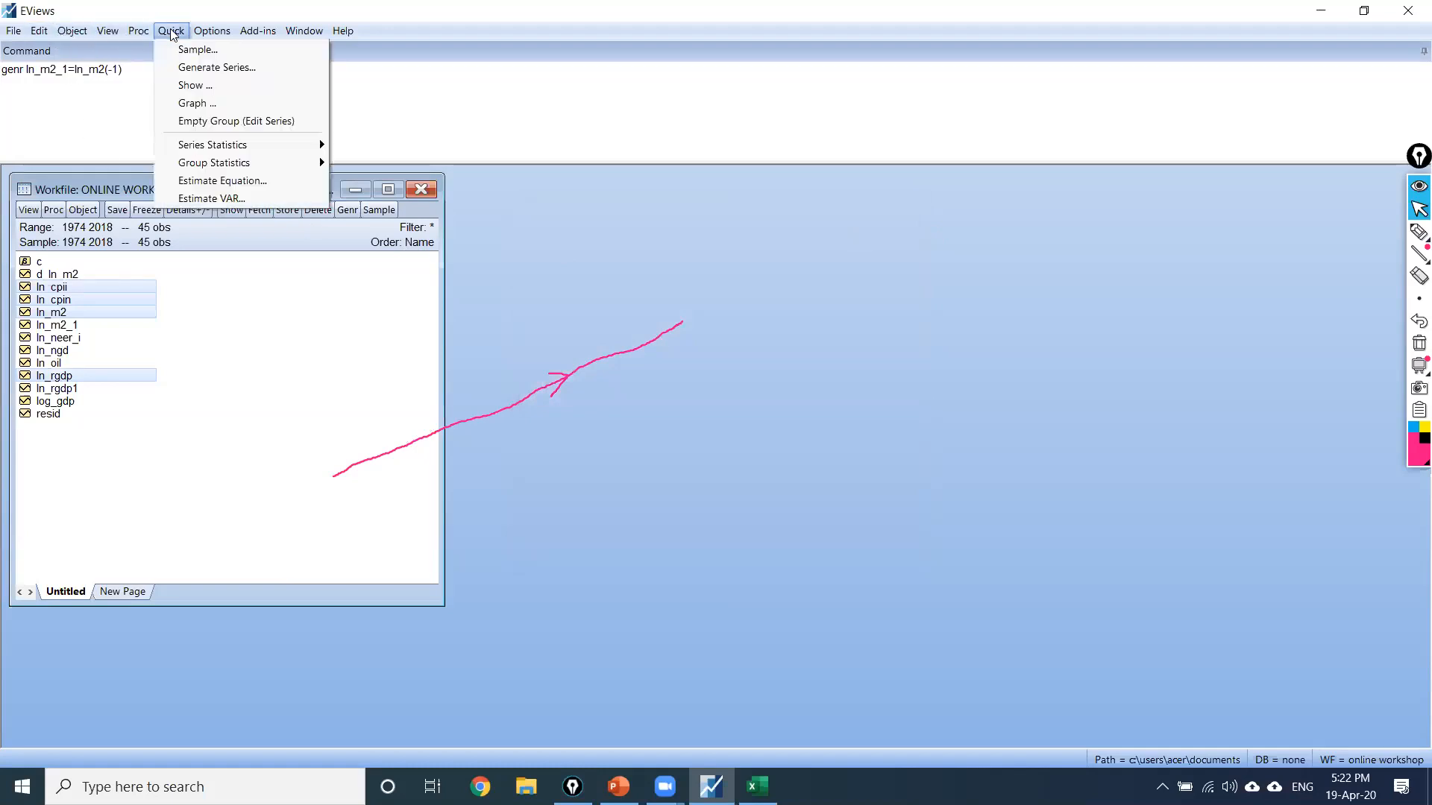
pyautogui.click(278, 180)
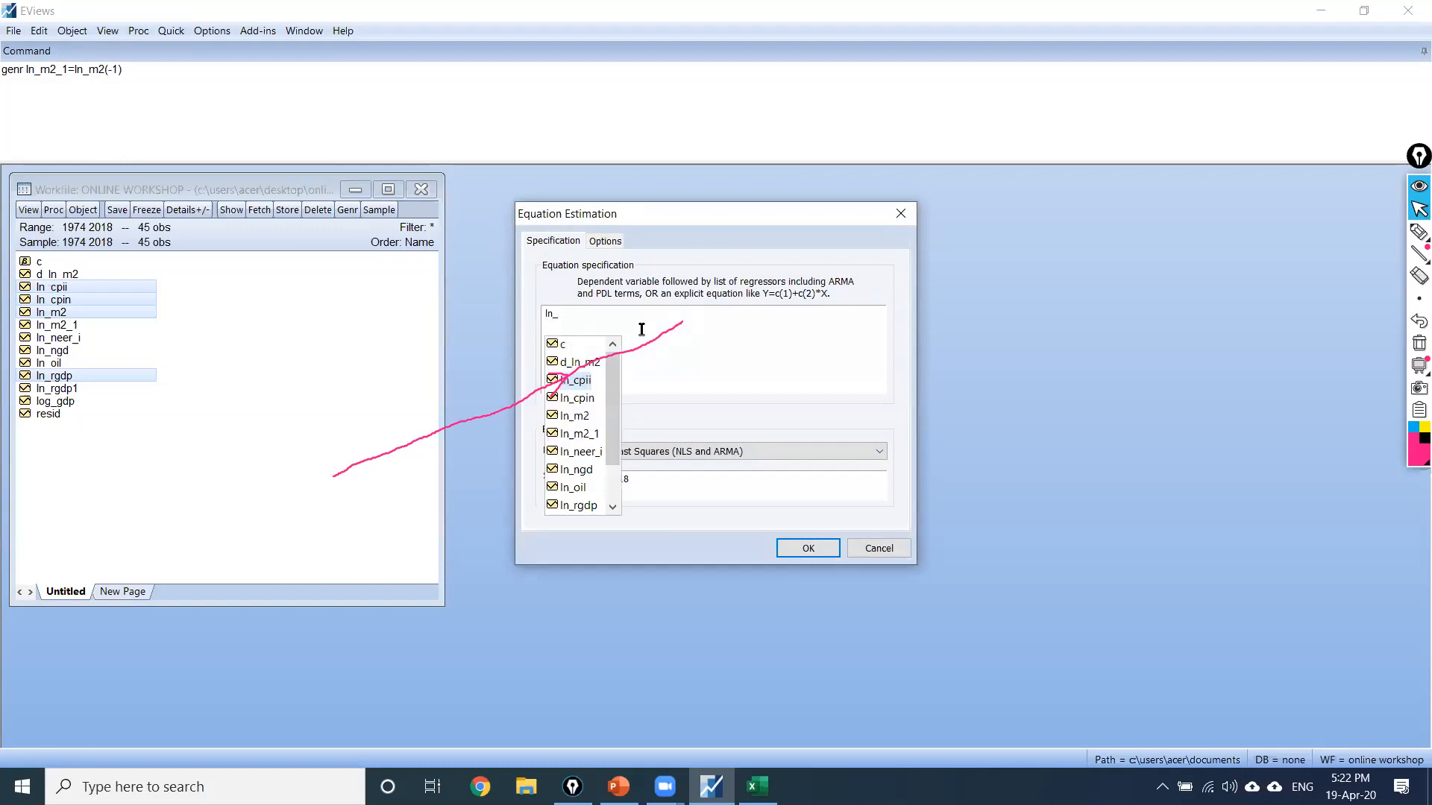
pyautogui.click(581, 400)
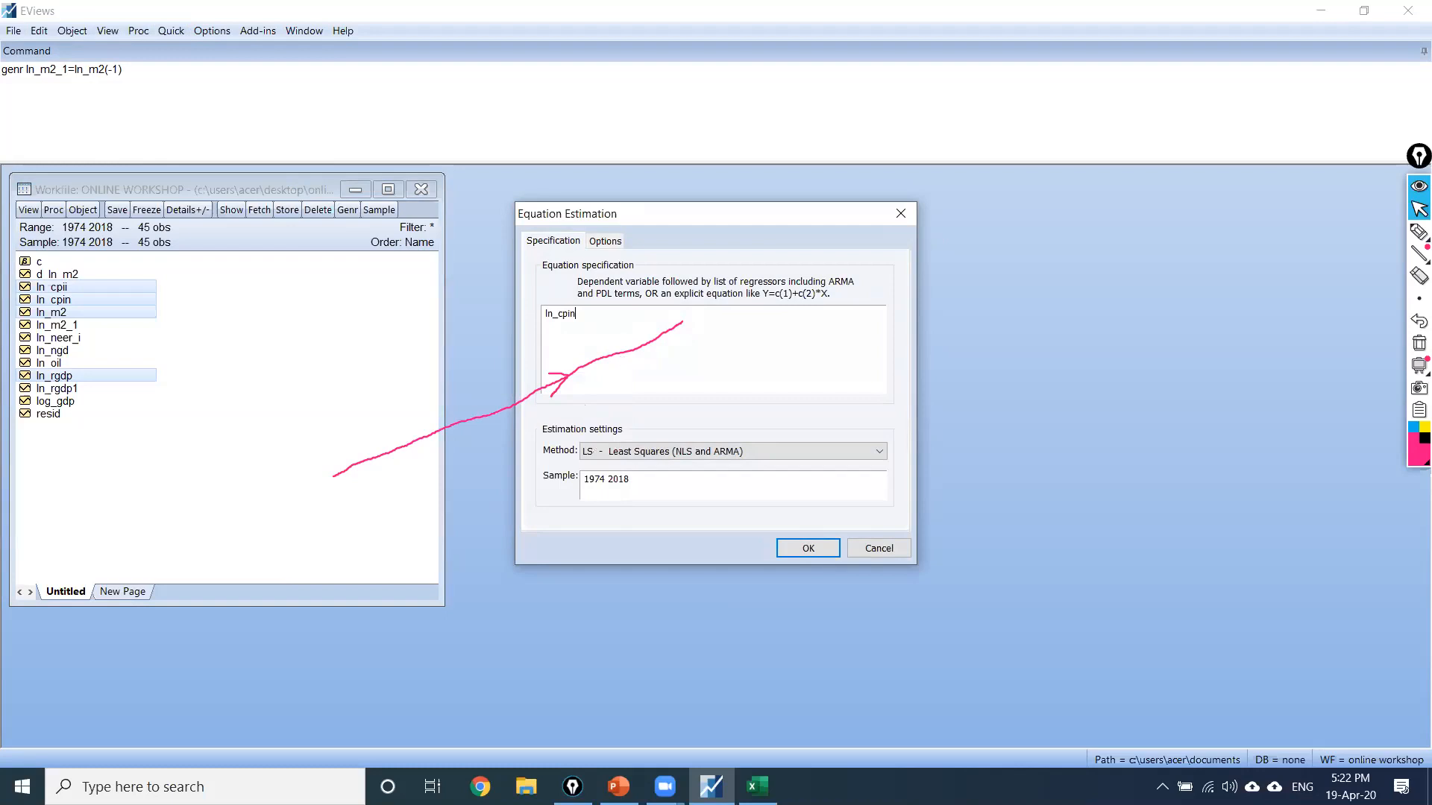
pyautogui.write('ln_')
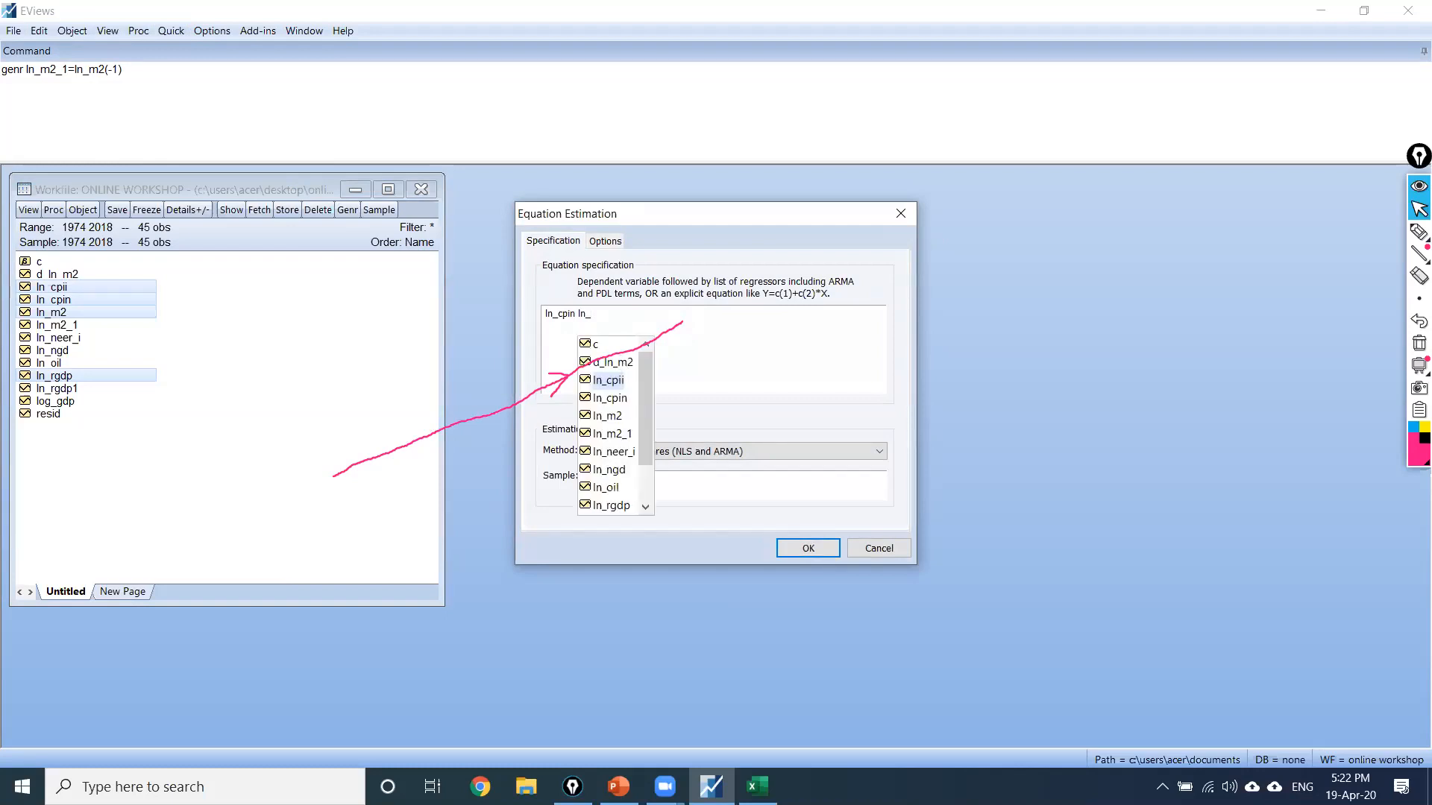
pyautogui.click(616, 380)
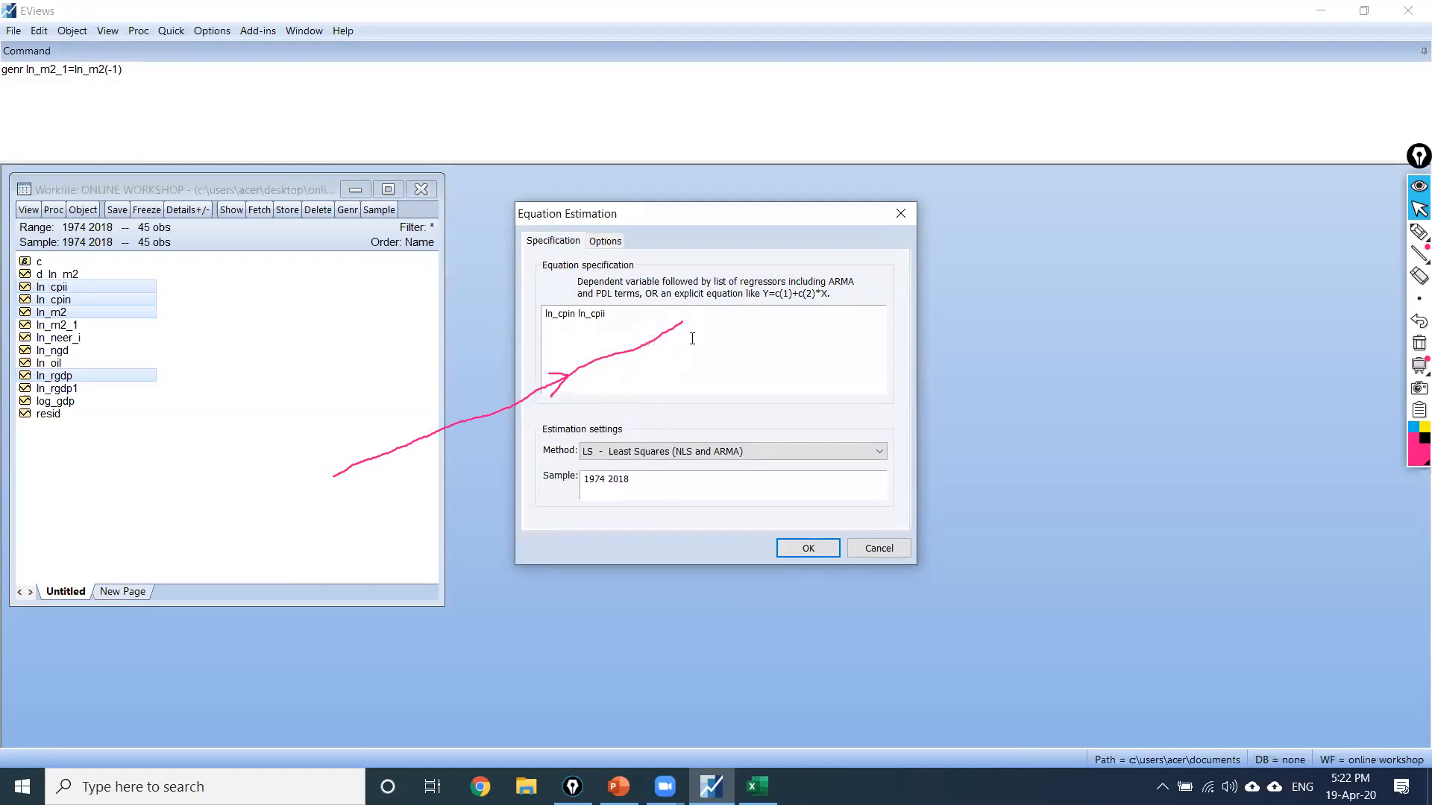
pyautogui.moveTo(631, 316); pyautogui.dragTo(525, 309)
pyautogui.hotkey('ctrl', 'v')
pyautogui.click(898, 211)
# Step: Open ln_cpin, ln_cpii, ln_m2 and ln_rgdp together as an equation, with ln_cpin as the dependent variable
pyautogui.click(101, 327)
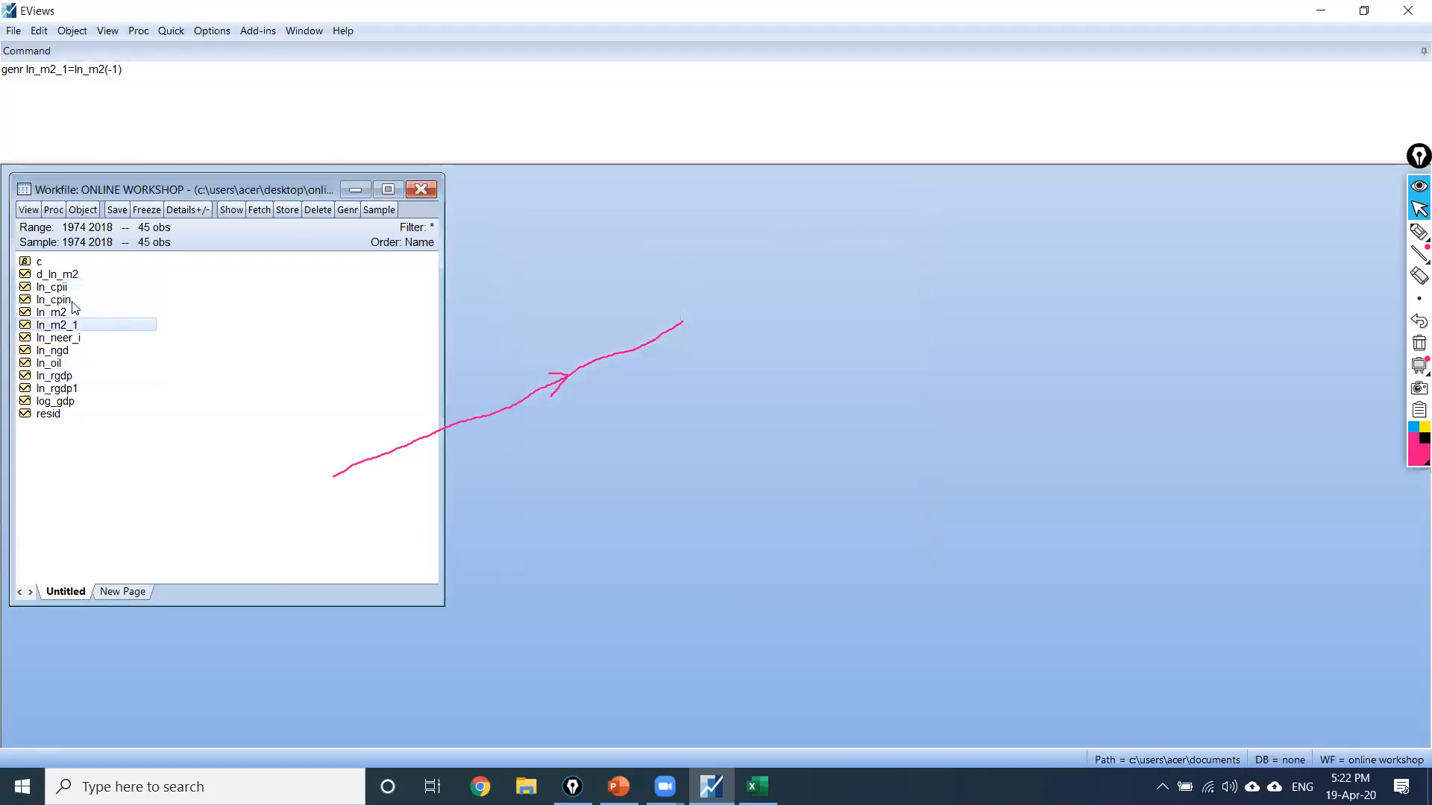
pyautogui.click(73, 301)
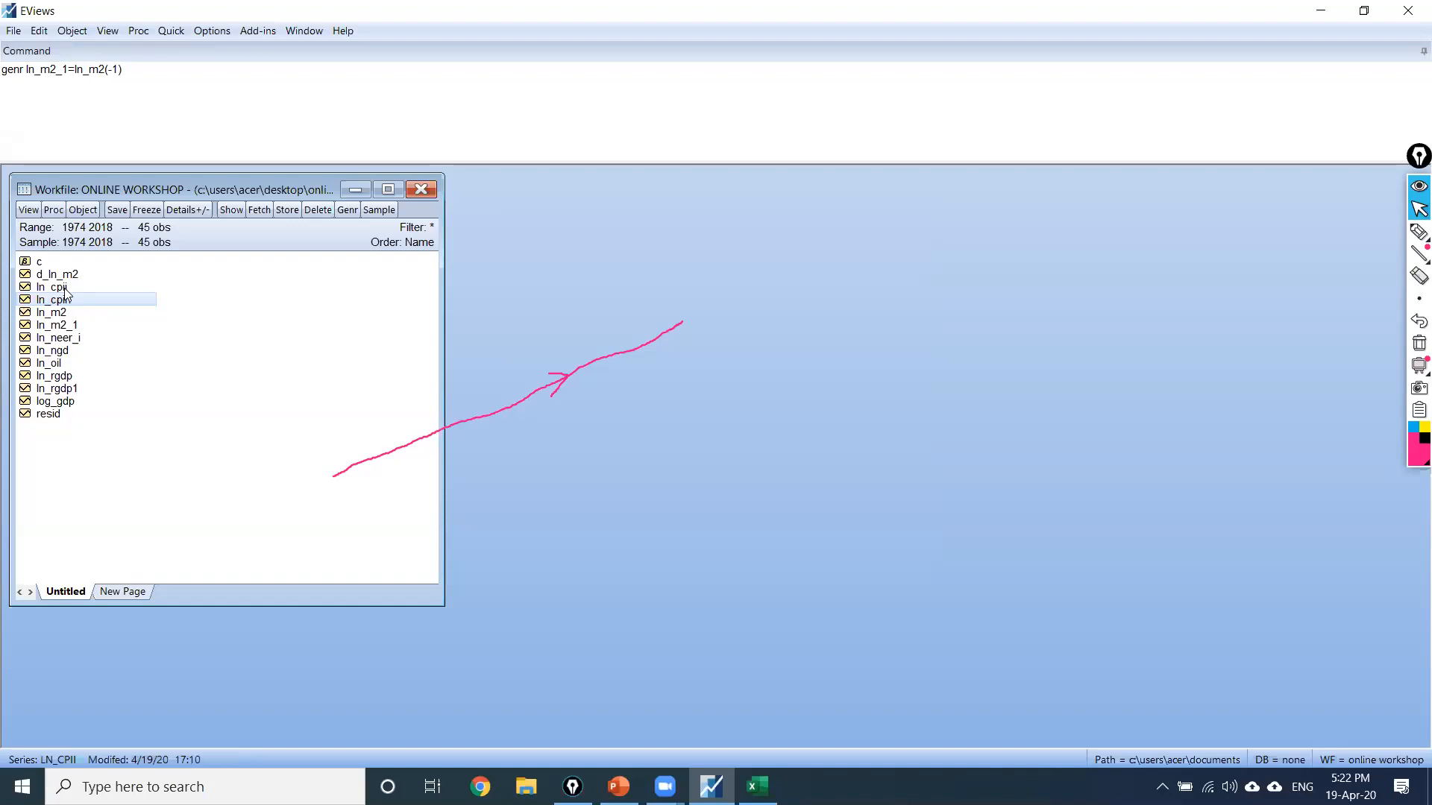
pyautogui.keyDown('ctrl'); pyautogui.click(55, 287); pyautogui.keyUp('ctrl')
pyautogui.keyDown('ctrl'); pyautogui.click(66, 313); pyautogui.keyUp('ctrl')
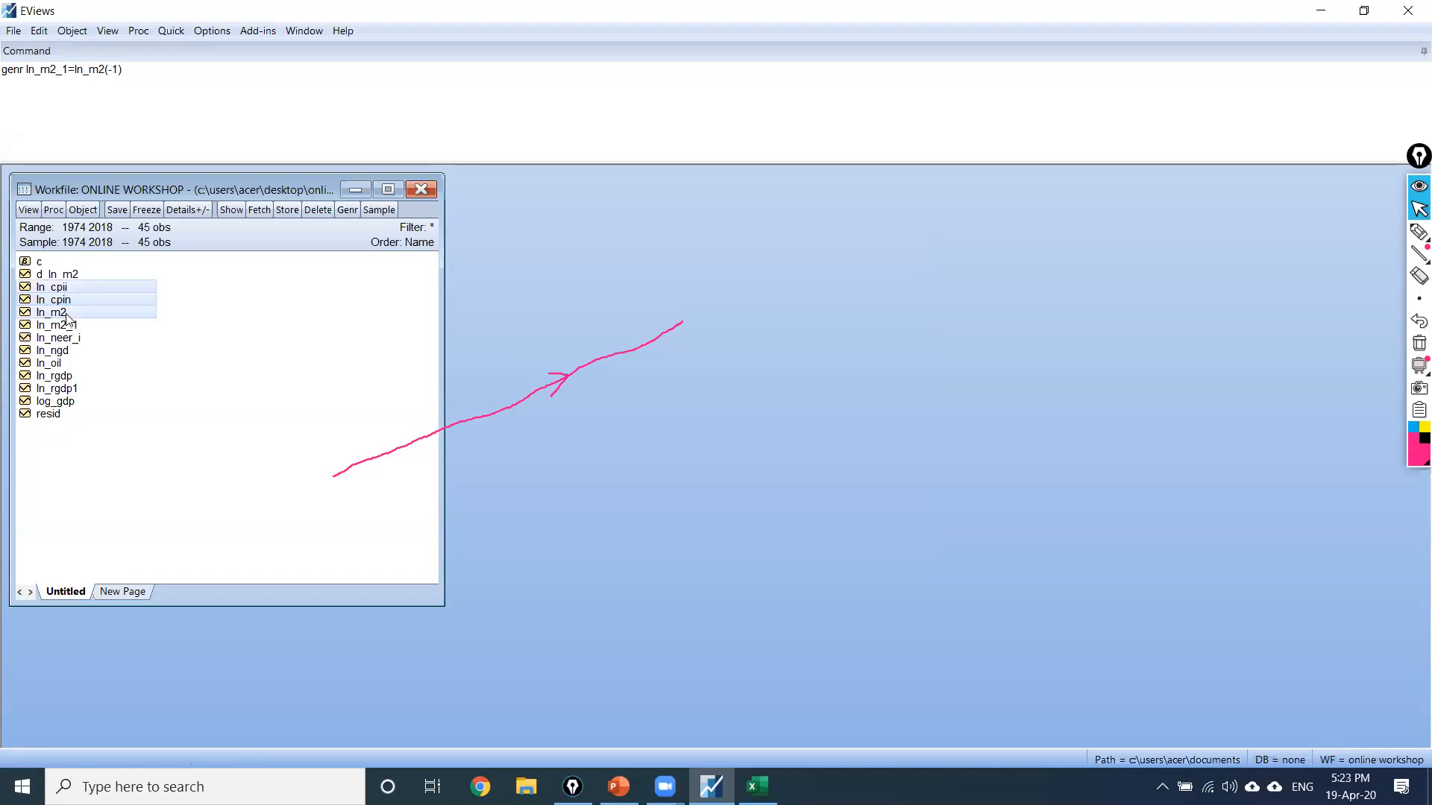
pyautogui.keyDown('ctrl'); pyautogui.click(64, 378); pyautogui.keyUp('ctrl')
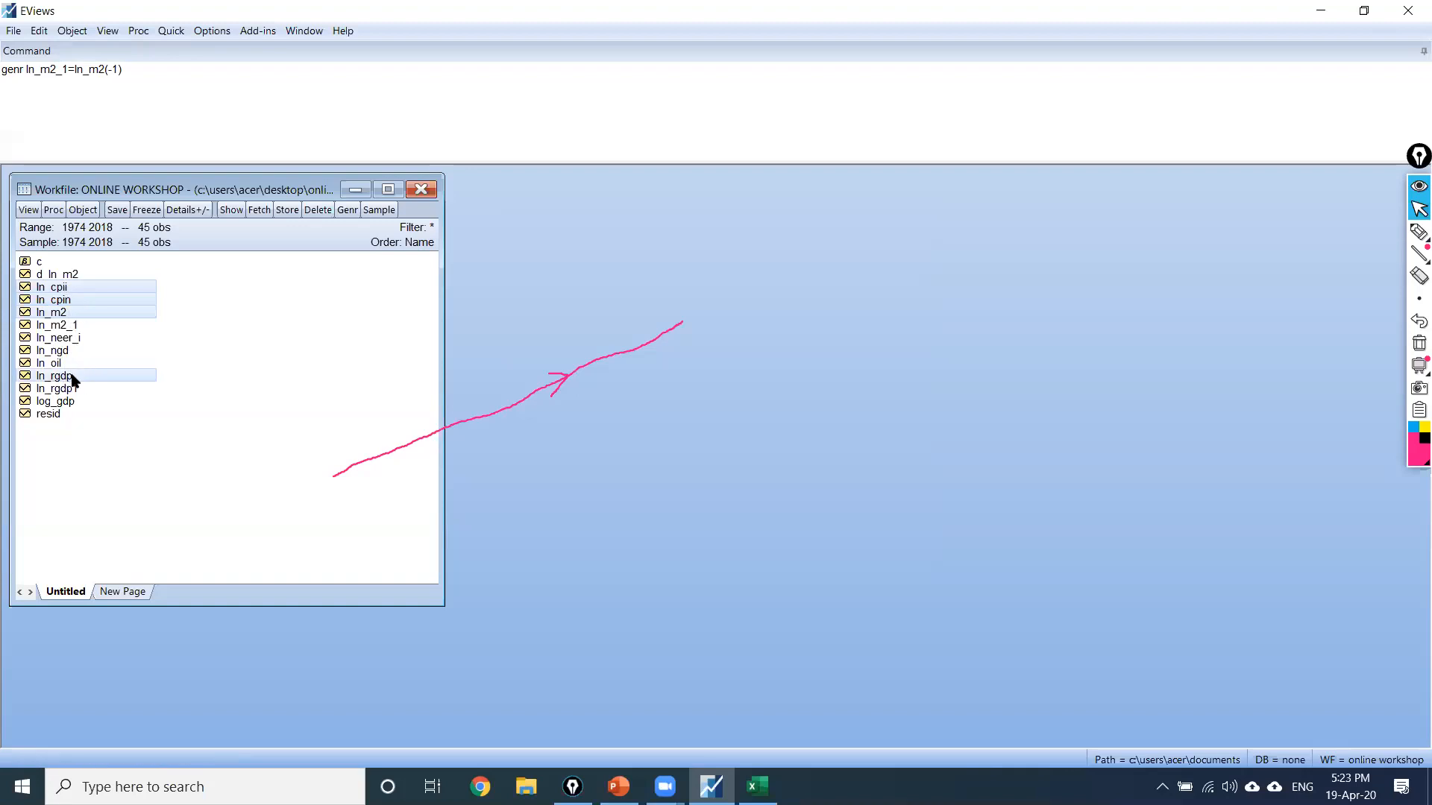
pyautogui.rightClick(74, 380)
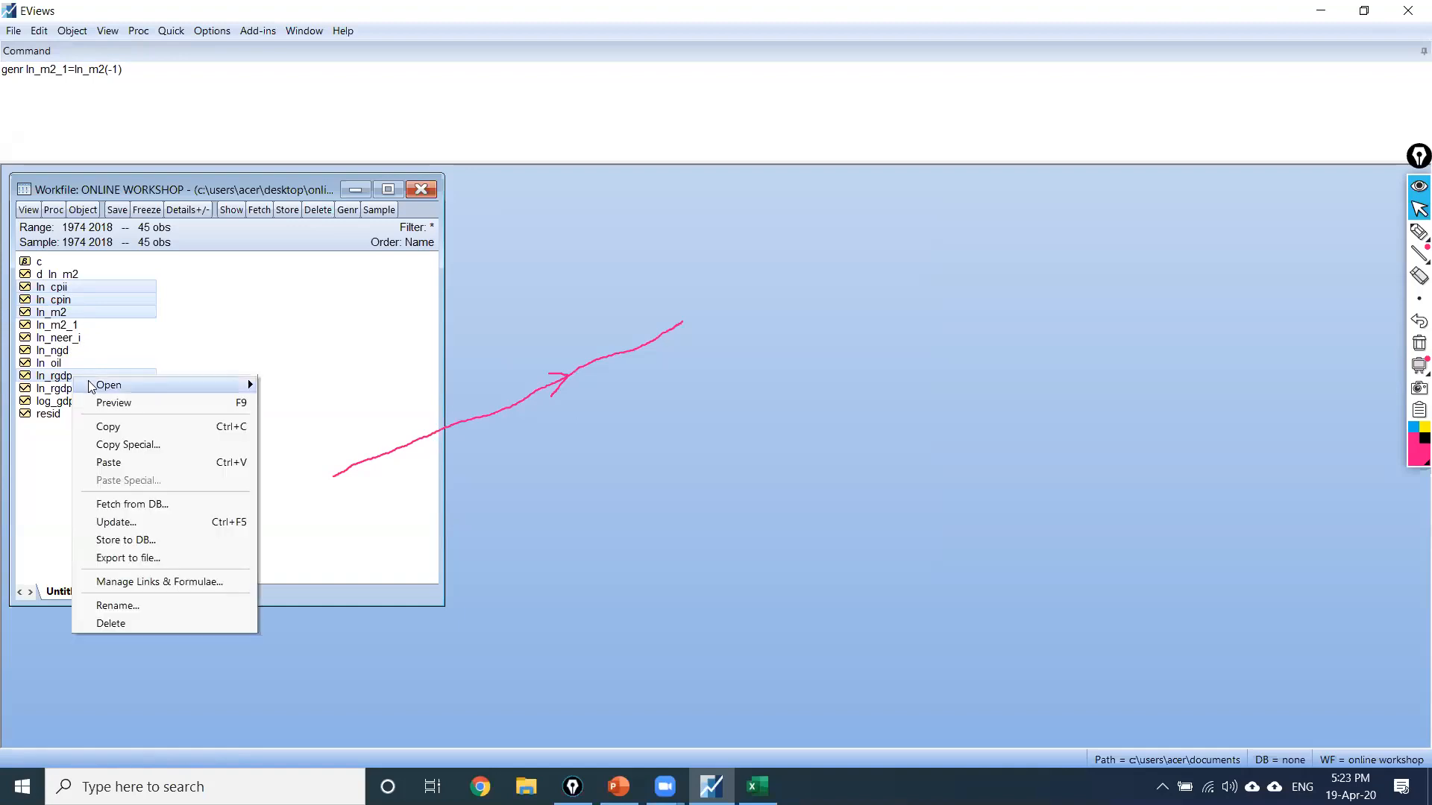
pyautogui.moveTo(112, 386)
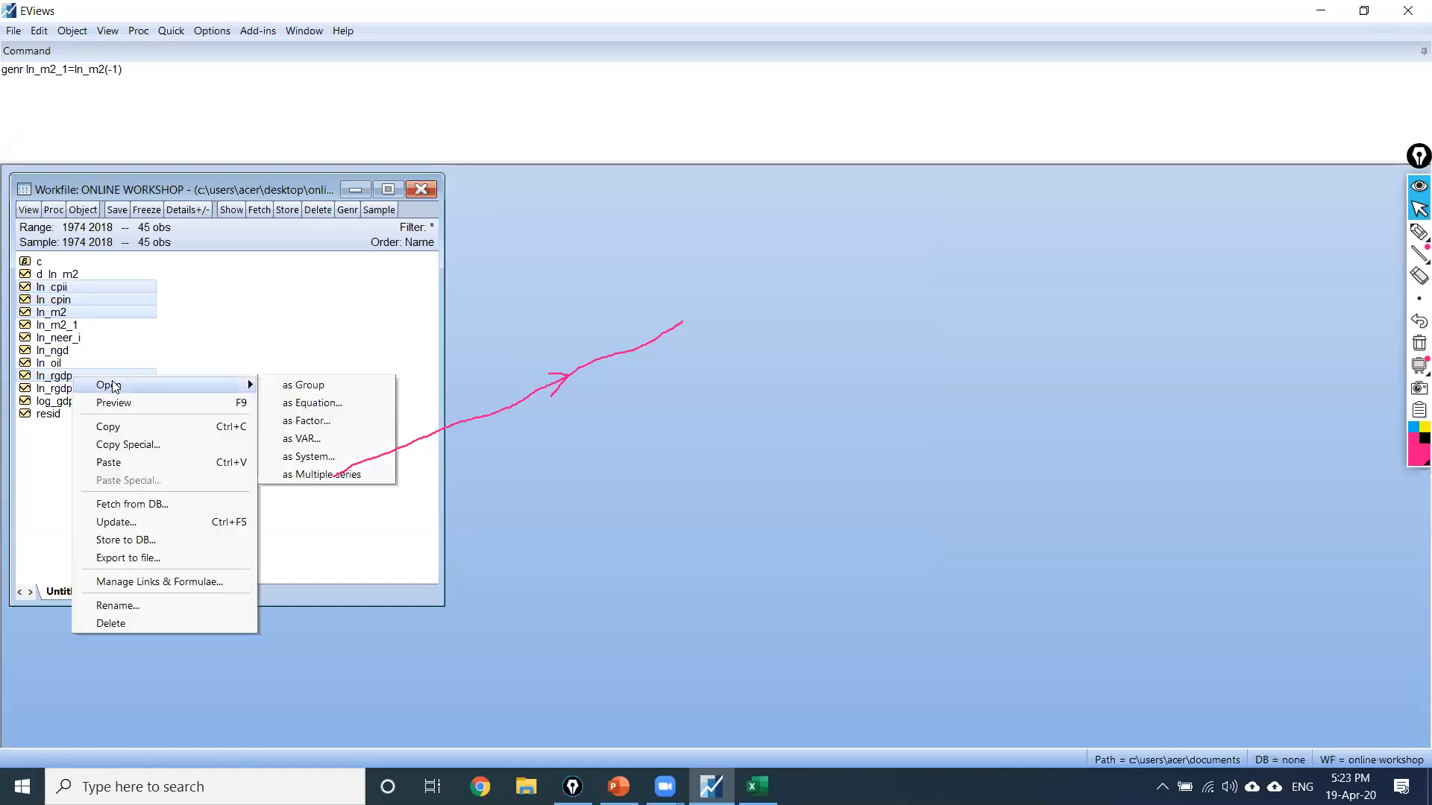
pyautogui.click(343, 405)
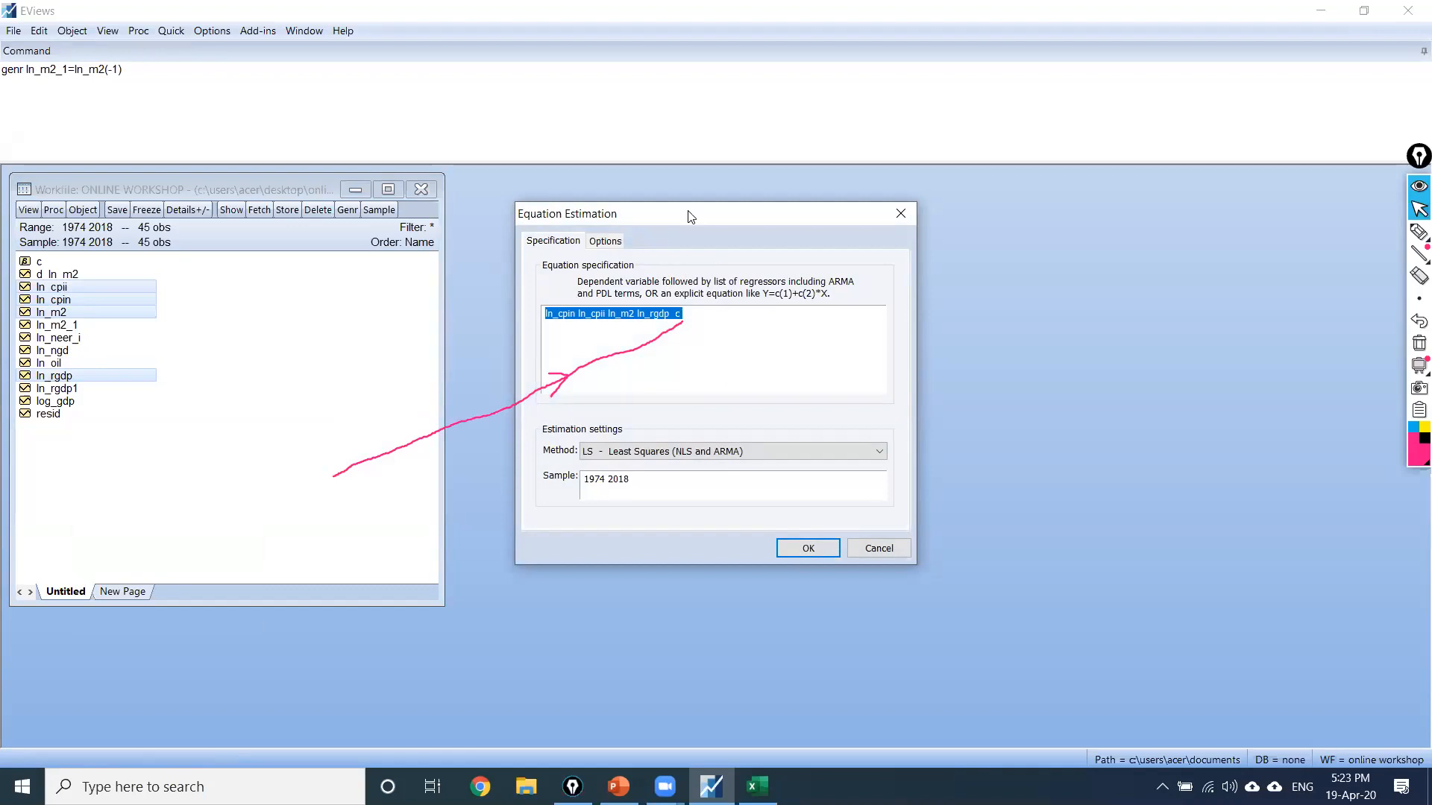
# Step: Circle the Specification heading with the screen pen, underline the example equation, and tick and underline the Least Squares method
pyautogui.moveTo(690, 216); pyautogui.dragTo(692, 174)
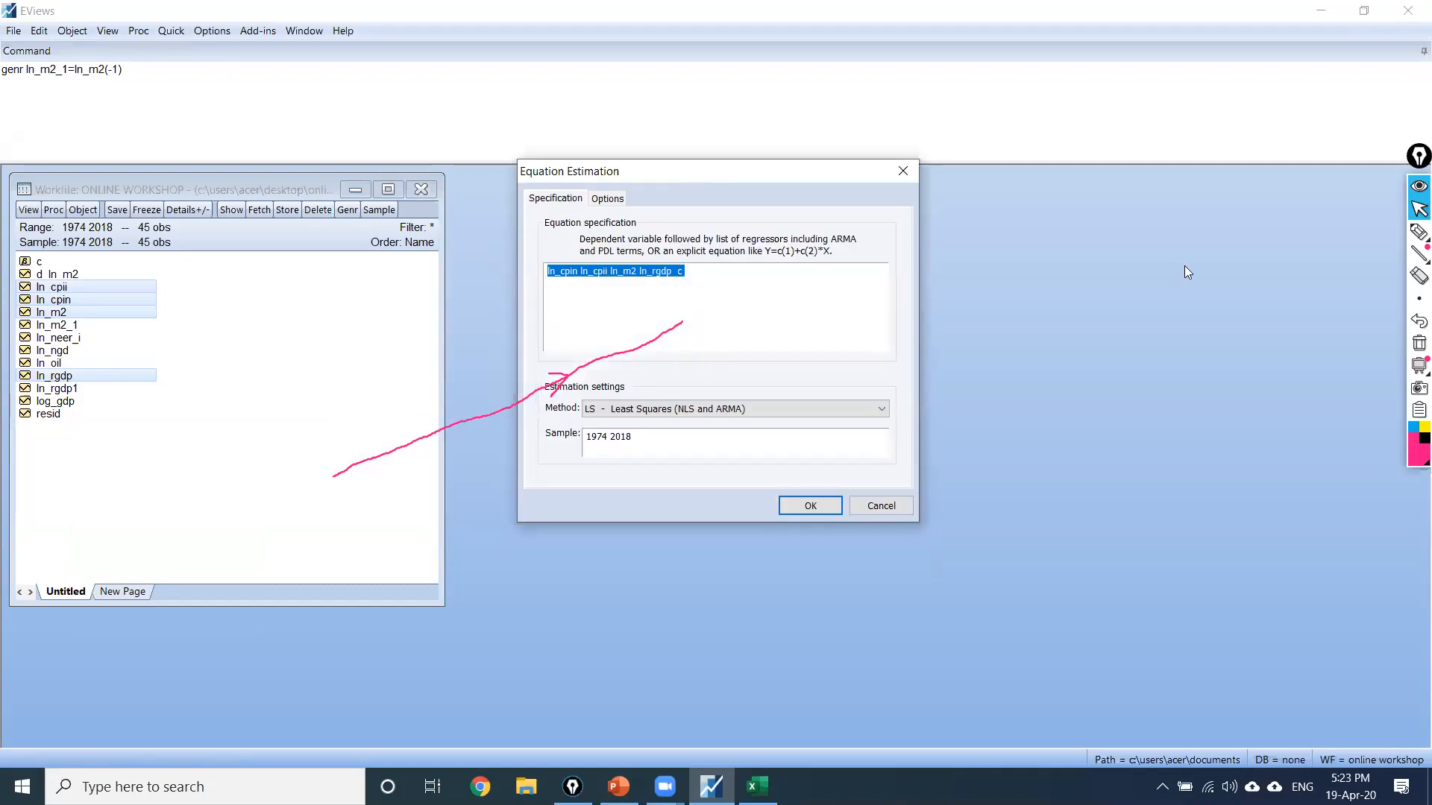
pyautogui.click(1419, 232)
pyautogui.moveTo(548, 190)
pyautogui.mouseDown()
pyautogui.moveTo(563, 188)
pyautogui.moveTo(578, 224)
pyautogui.moveTo(560, 188)
pyautogui.mouseUp()
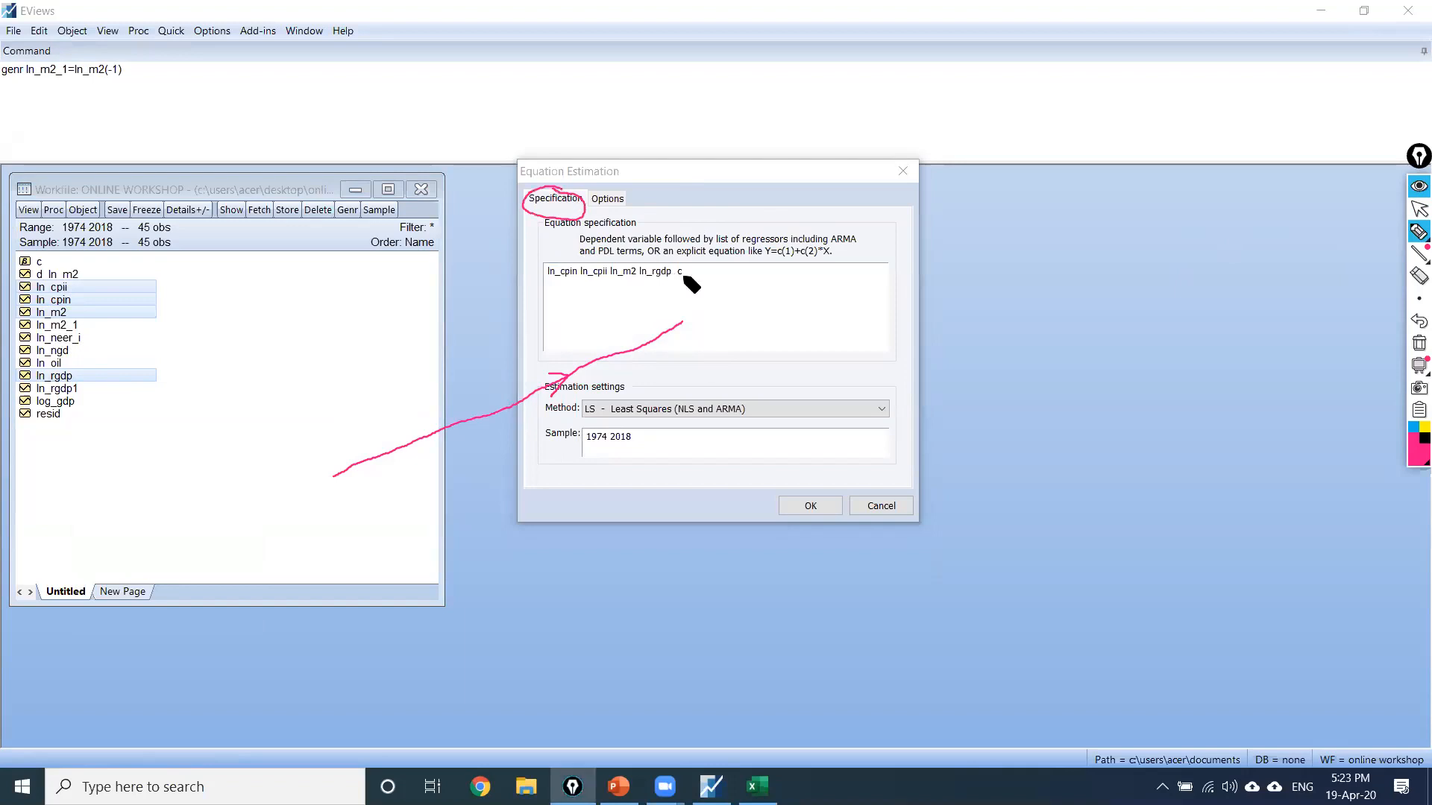
pyautogui.moveTo(761, 262); pyautogui.dragTo(835, 257)
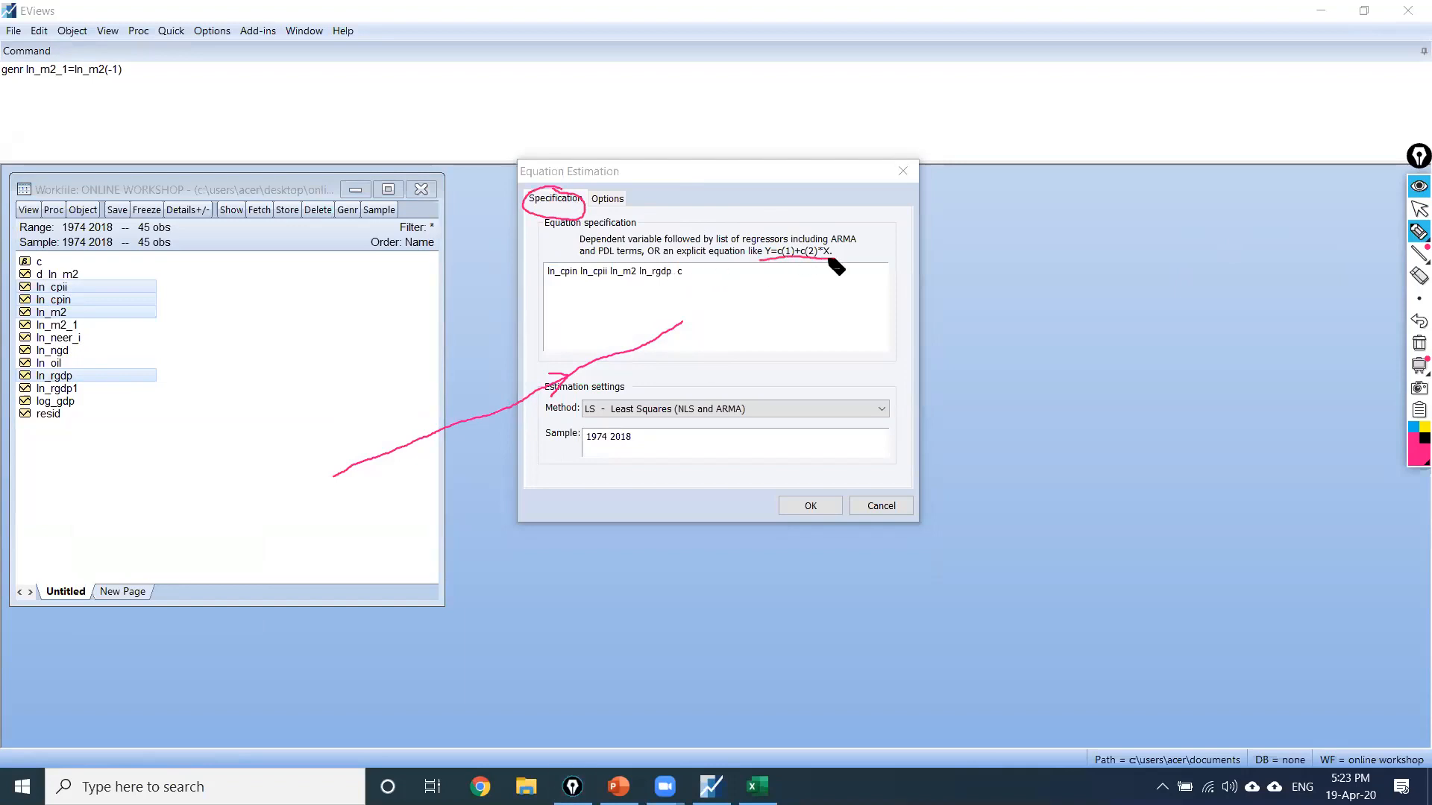
pyautogui.moveTo(633, 386)
pyautogui.mouseDown()
pyautogui.moveTo(677, 373)
pyautogui.moveTo(701, 420)
pyautogui.moveTo(744, 421)
pyautogui.mouseUp()
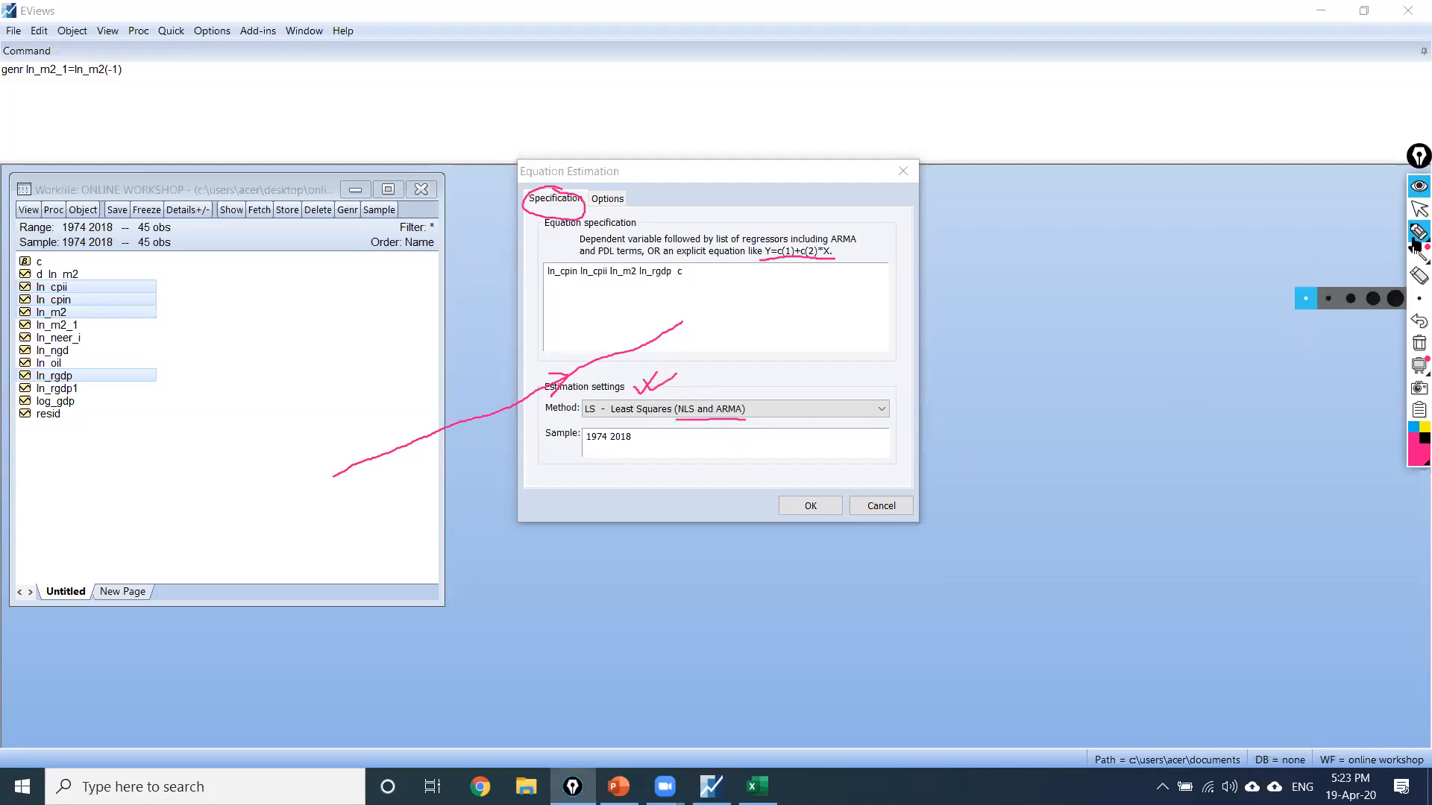
# Step: Review the available estimation methods, keep LS - Least Squares (NLS and ARMA), and estimate the equation, placing its output beside the workfile
pyautogui.click(1419, 209)
pyautogui.click(803, 404)
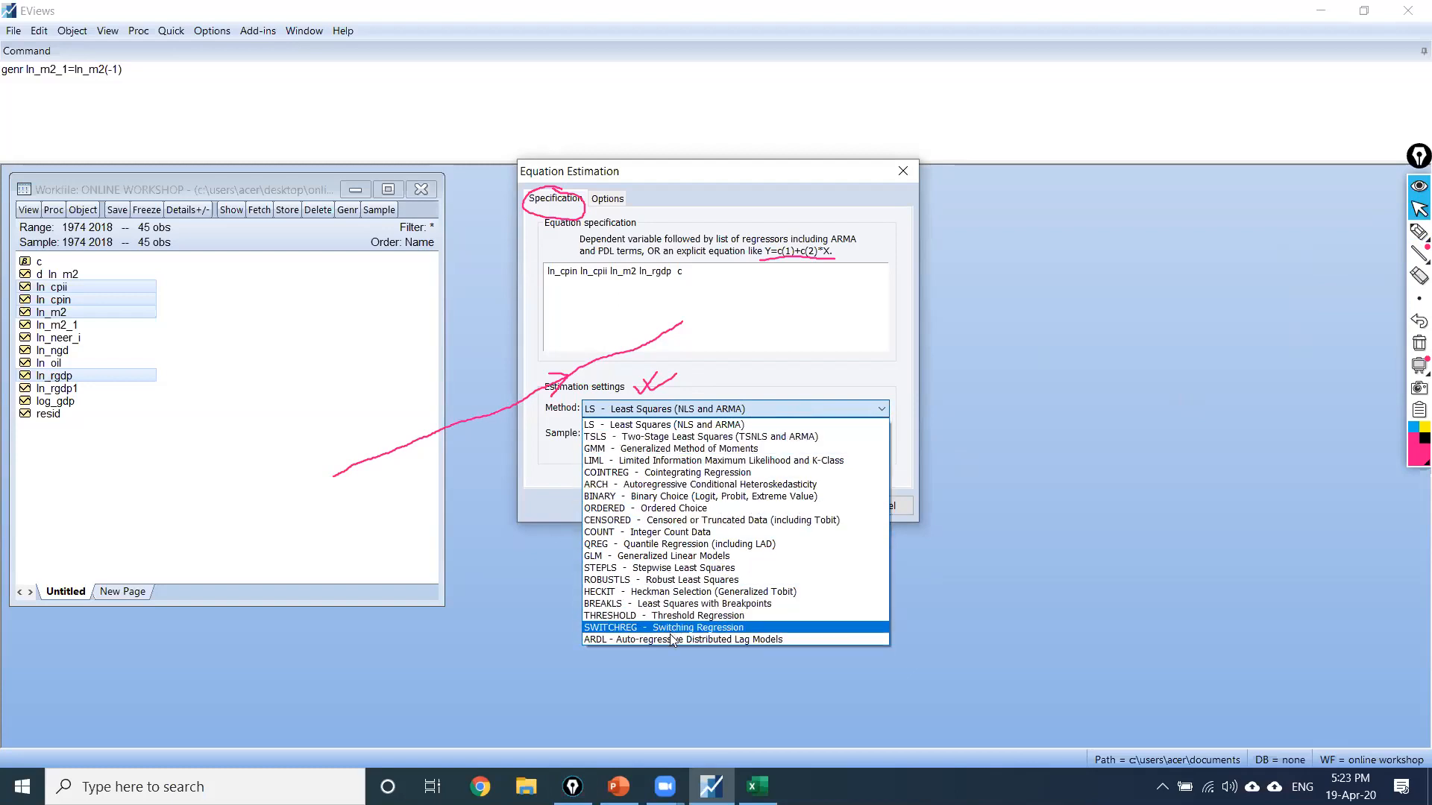
pyautogui.click(741, 406)
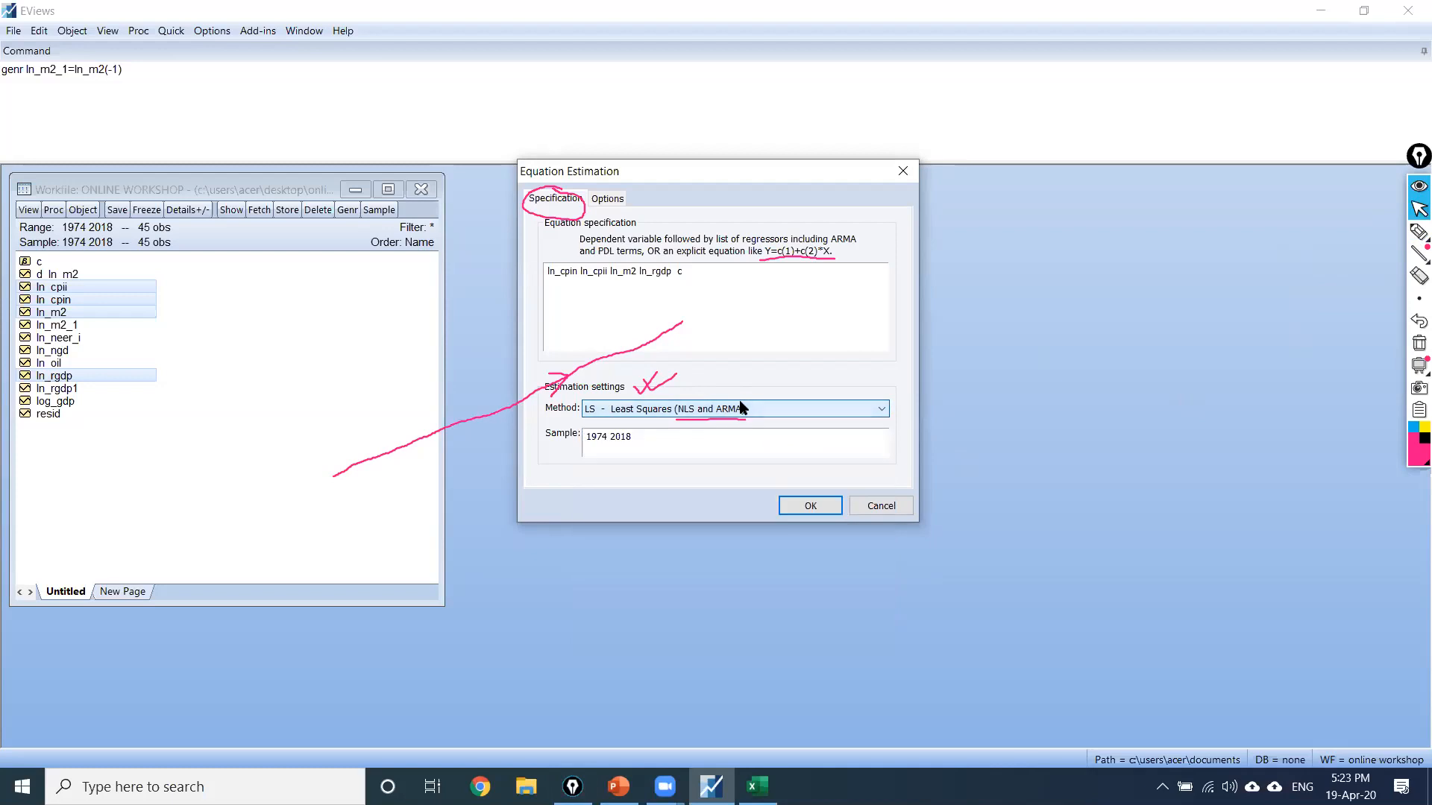
pyautogui.click(811, 505)
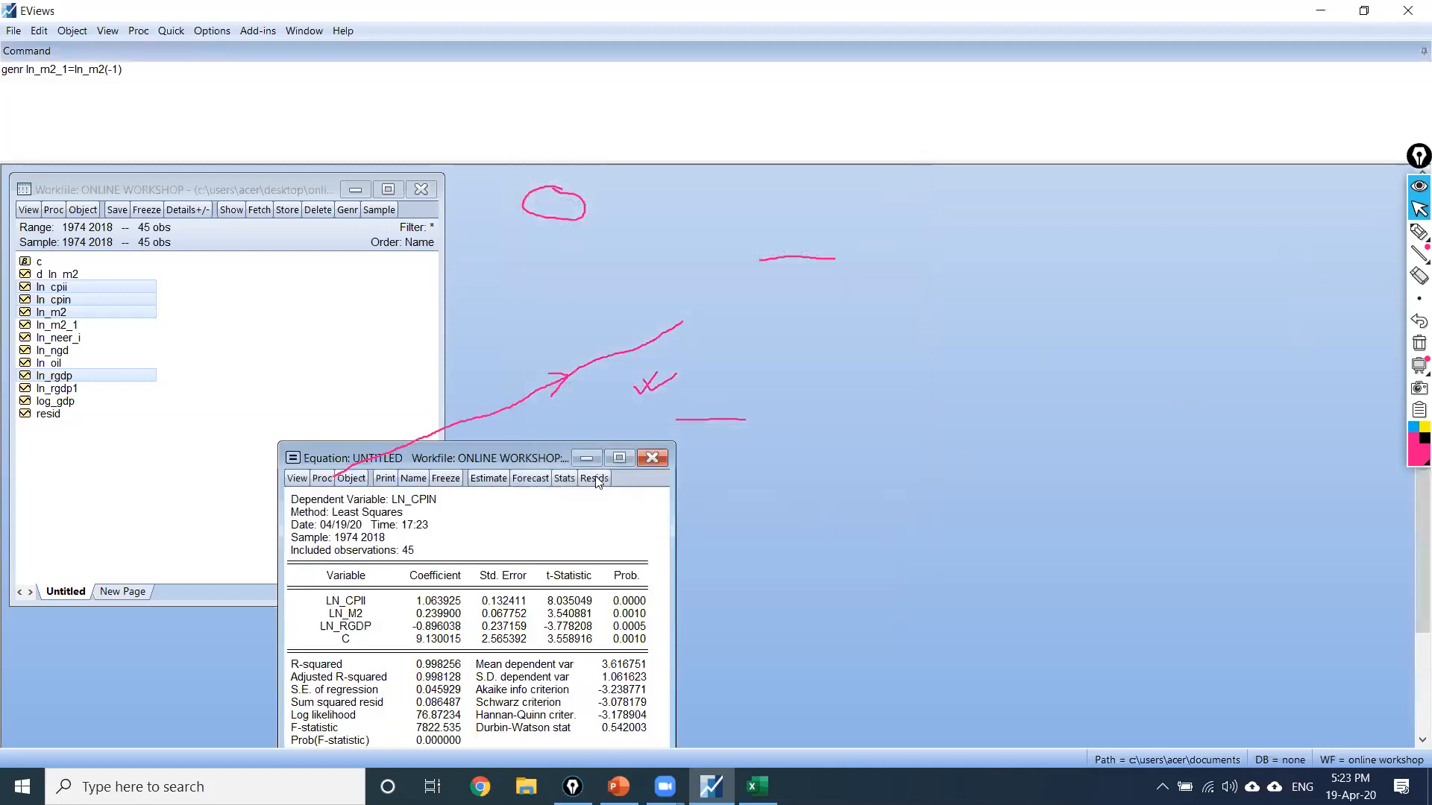
pyautogui.moveTo(552, 447); pyautogui.dragTo(728, 184)
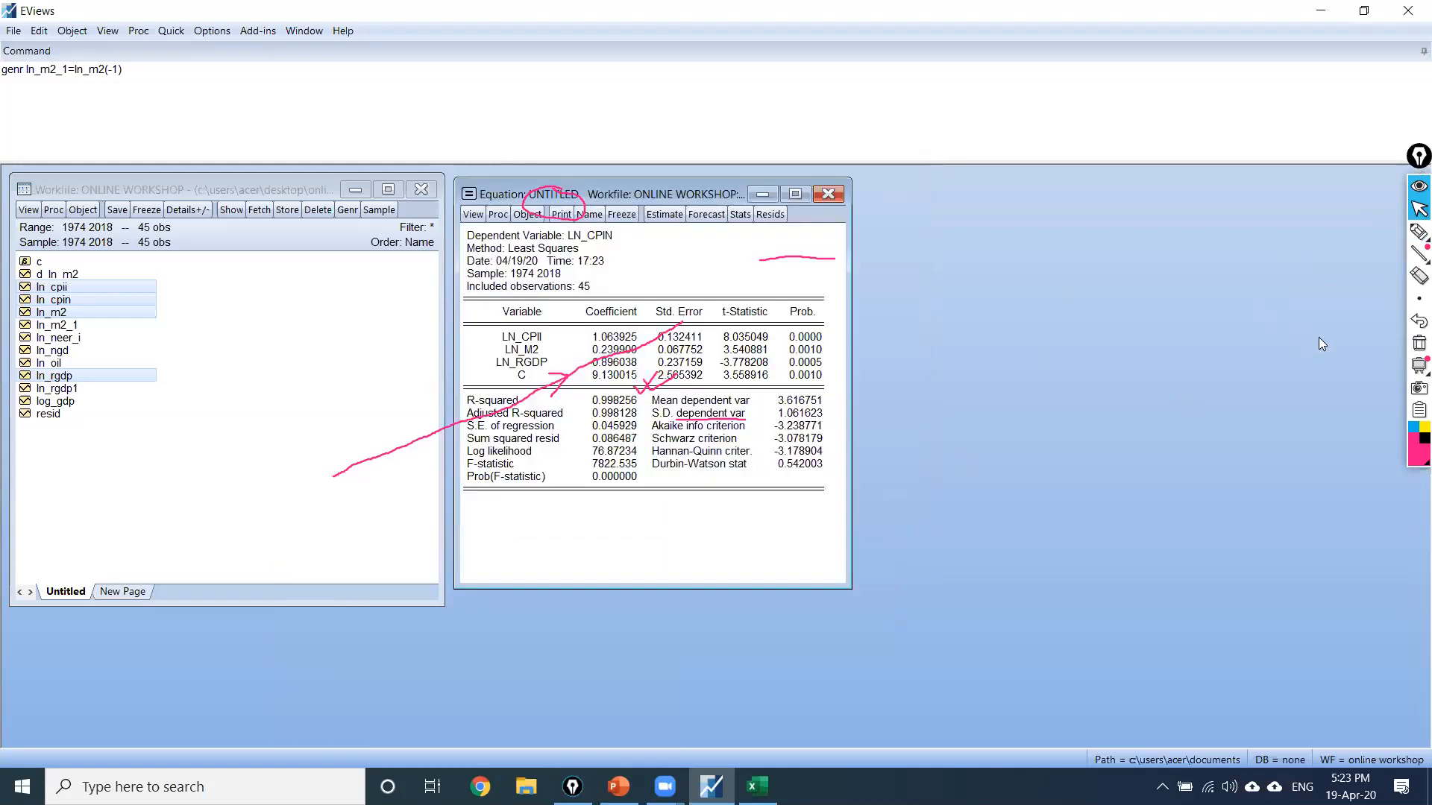
# Step: Clear all annotations and mark the output's dependent variable, date, time, sample, observations and LN_CPII coefficient with the screen pen
pyautogui.click(1416, 345)
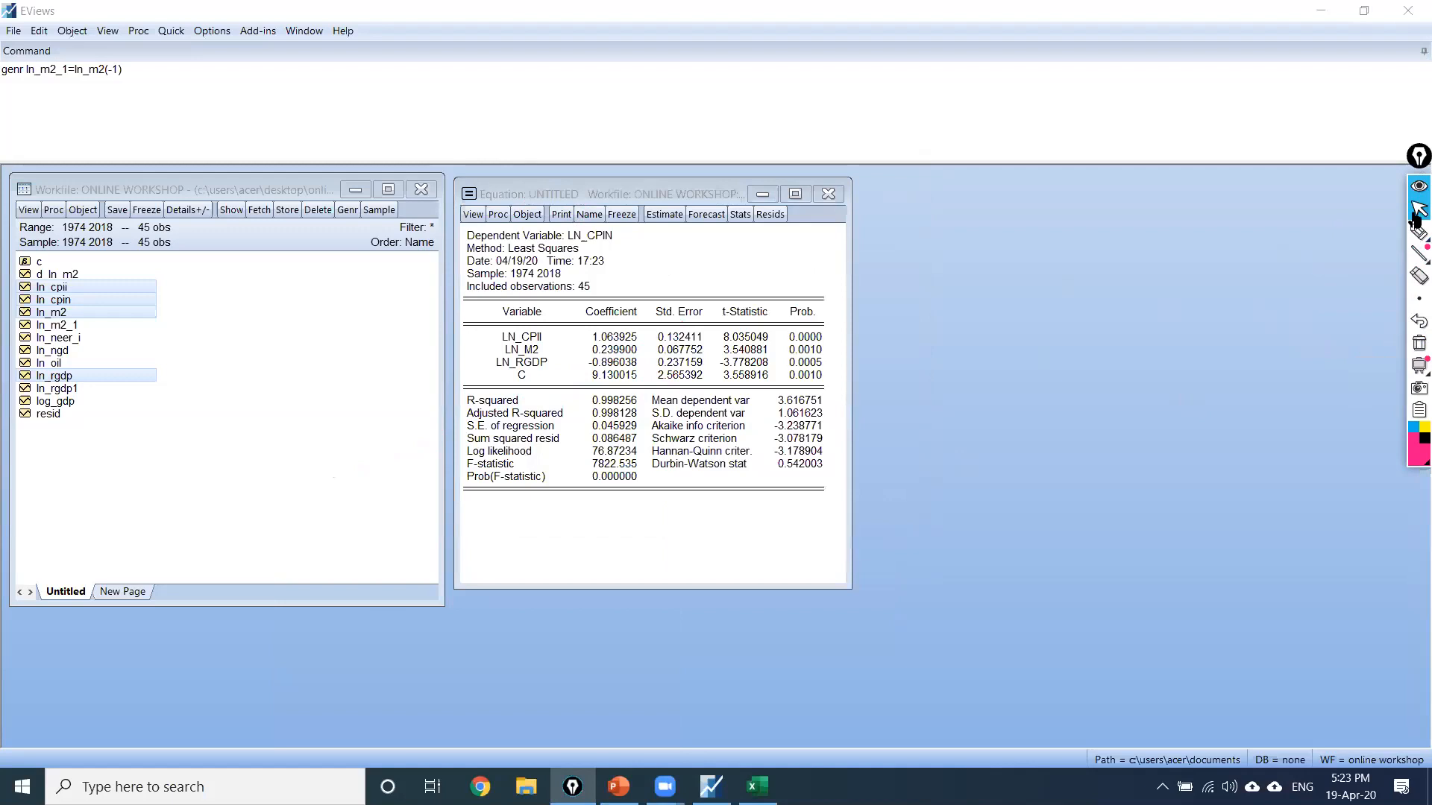
pyautogui.click(1415, 238)
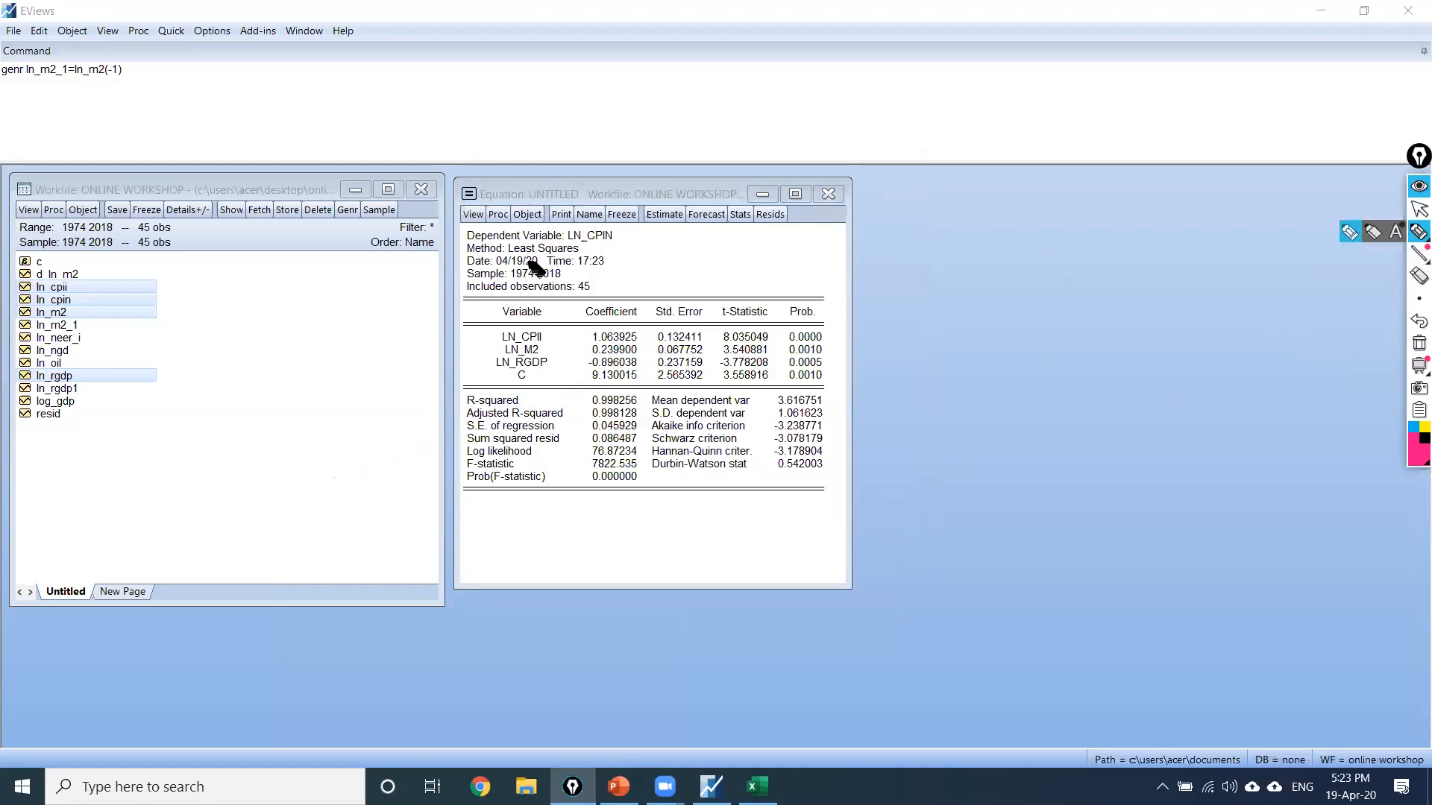
pyautogui.moveTo(601, 246); pyautogui.dragTo(645, 240)
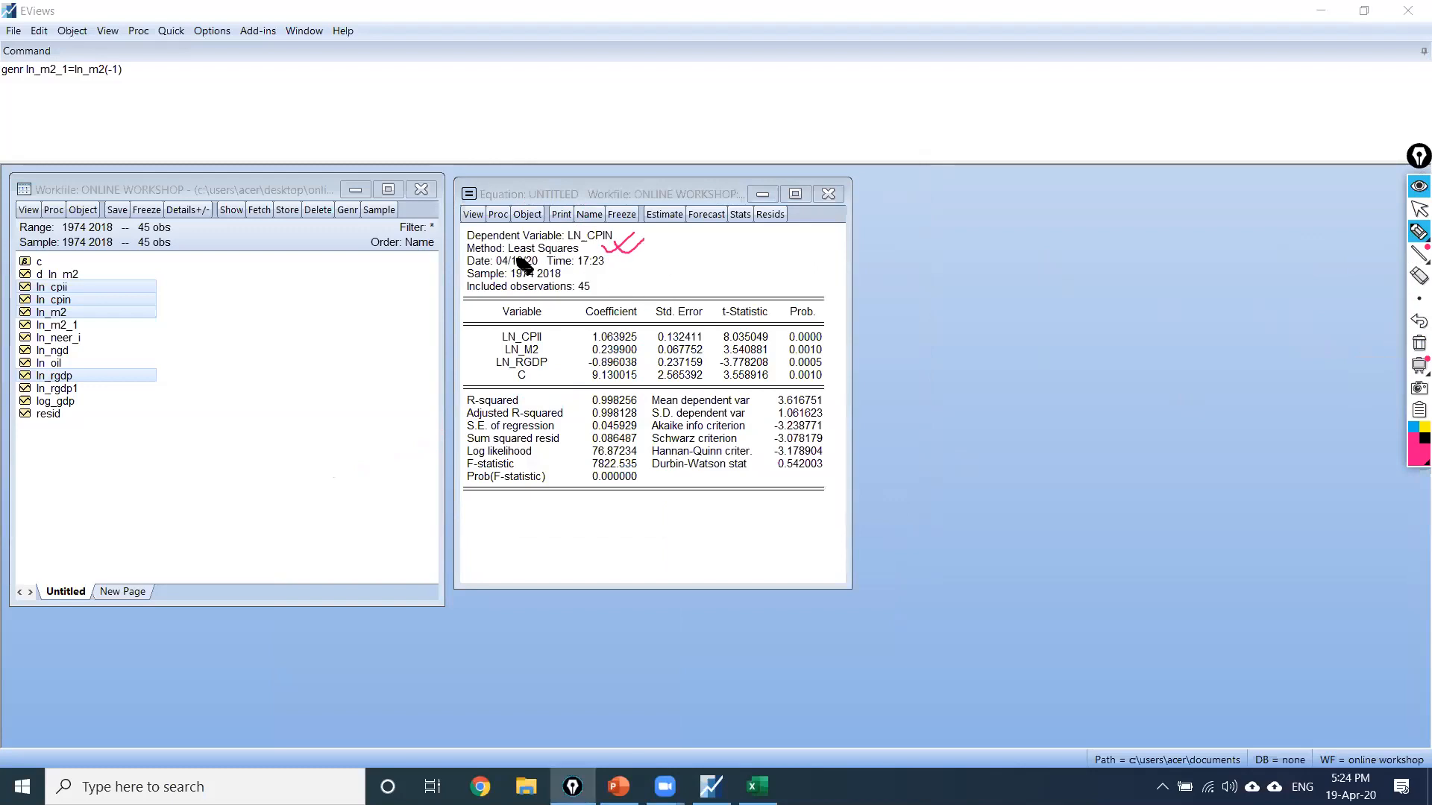
pyautogui.moveTo(505, 266)
pyautogui.mouseDown()
pyautogui.moveTo(587, 272)
pyautogui.moveTo(534, 282)
pyautogui.moveTo(597, 292)
pyautogui.mouseUp()
pyautogui.moveTo(540, 336); pyautogui.dragTo(613, 342)
pyautogui.click(1417, 213)
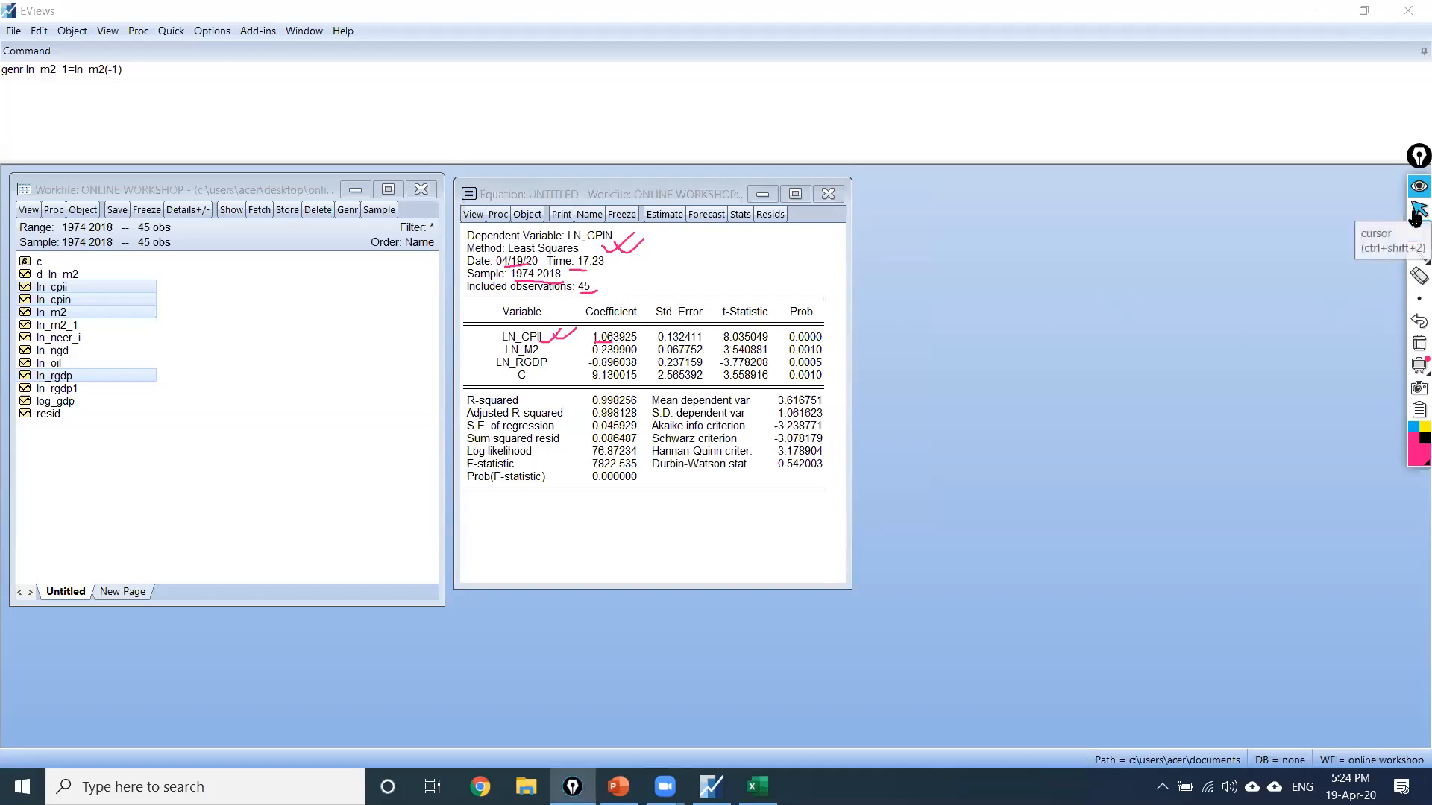
# Step: Highlight the Std. Error and Prob. values of all regressors using the highlighter at large thickness
pyautogui.click(1417, 232)
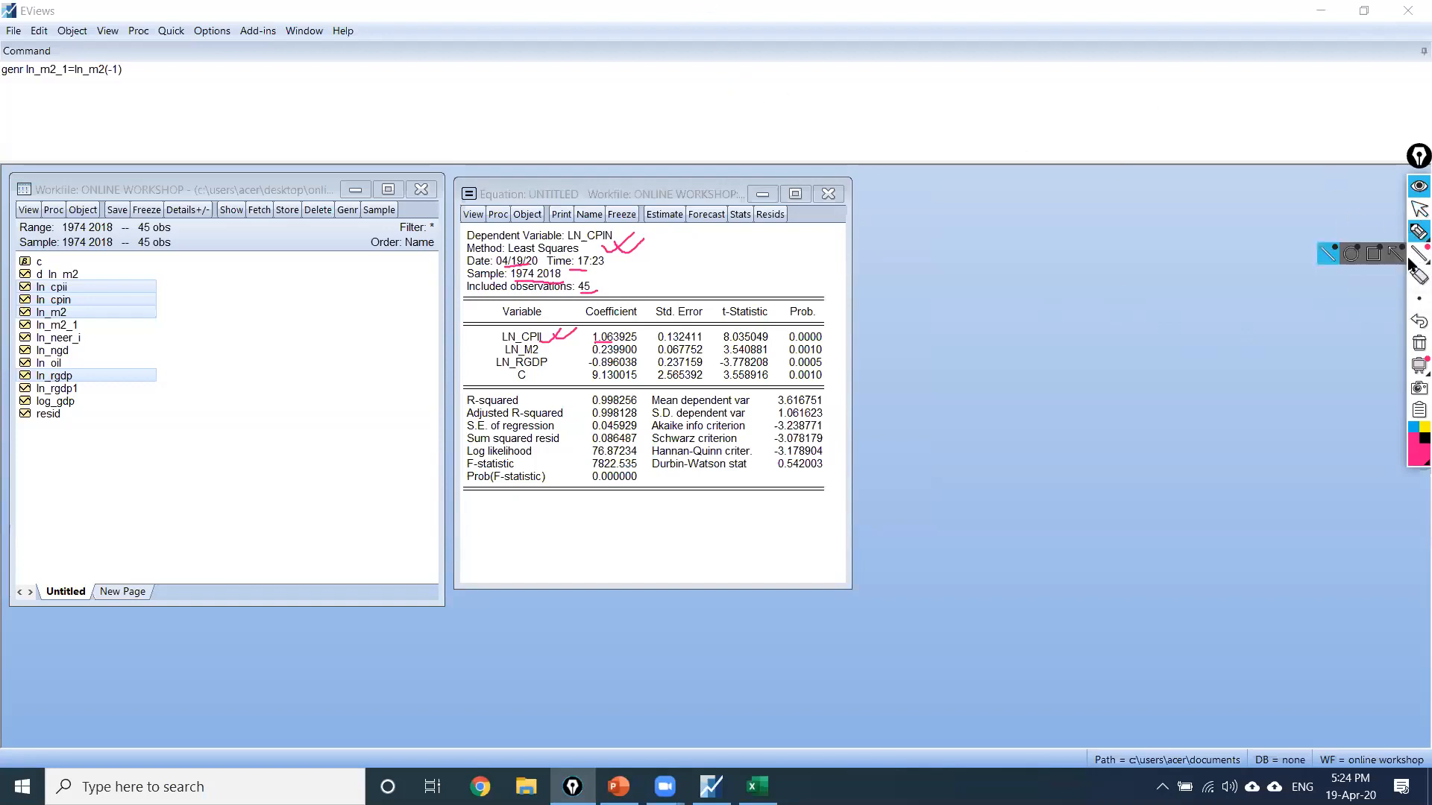
pyautogui.click(1416, 212)
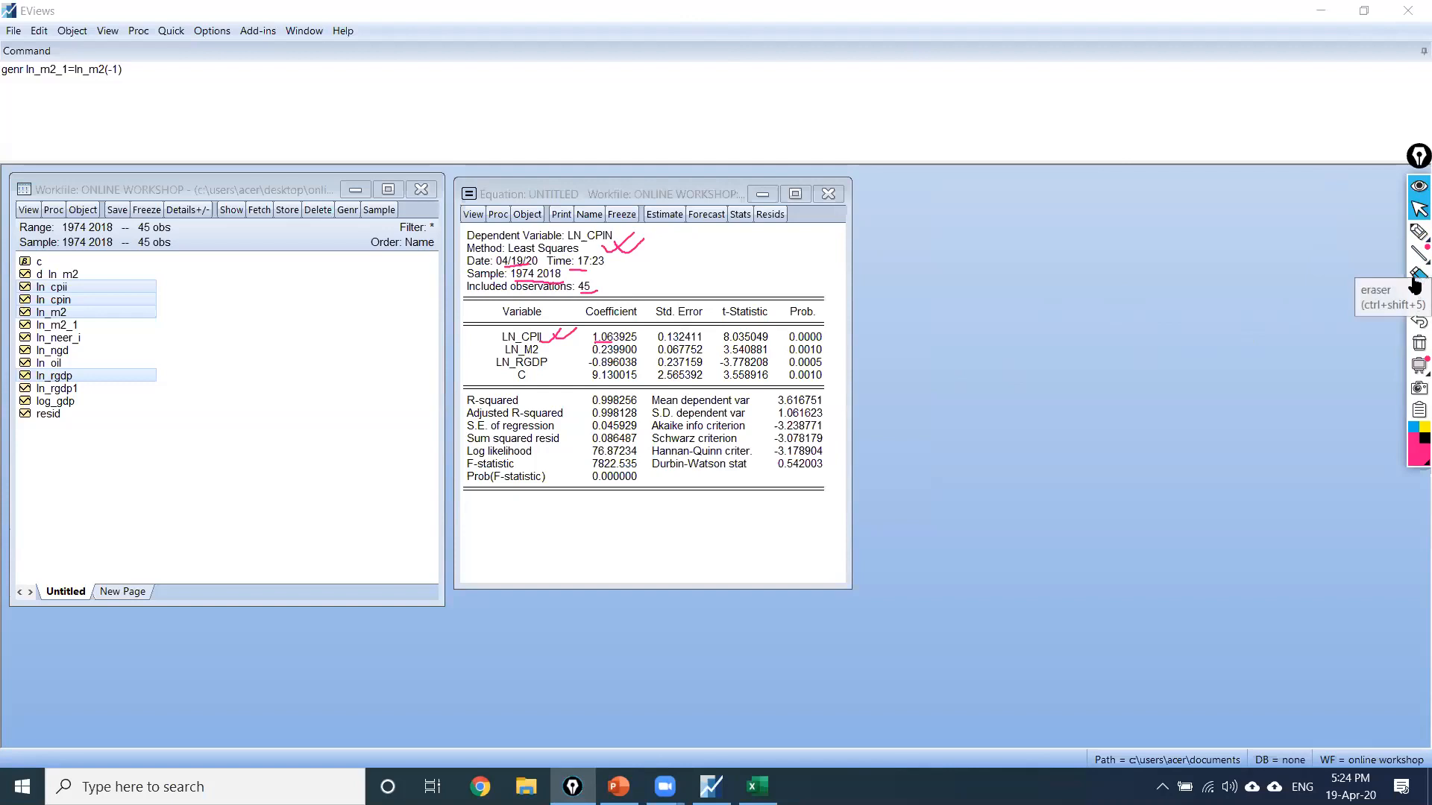
pyautogui.click(1418, 232)
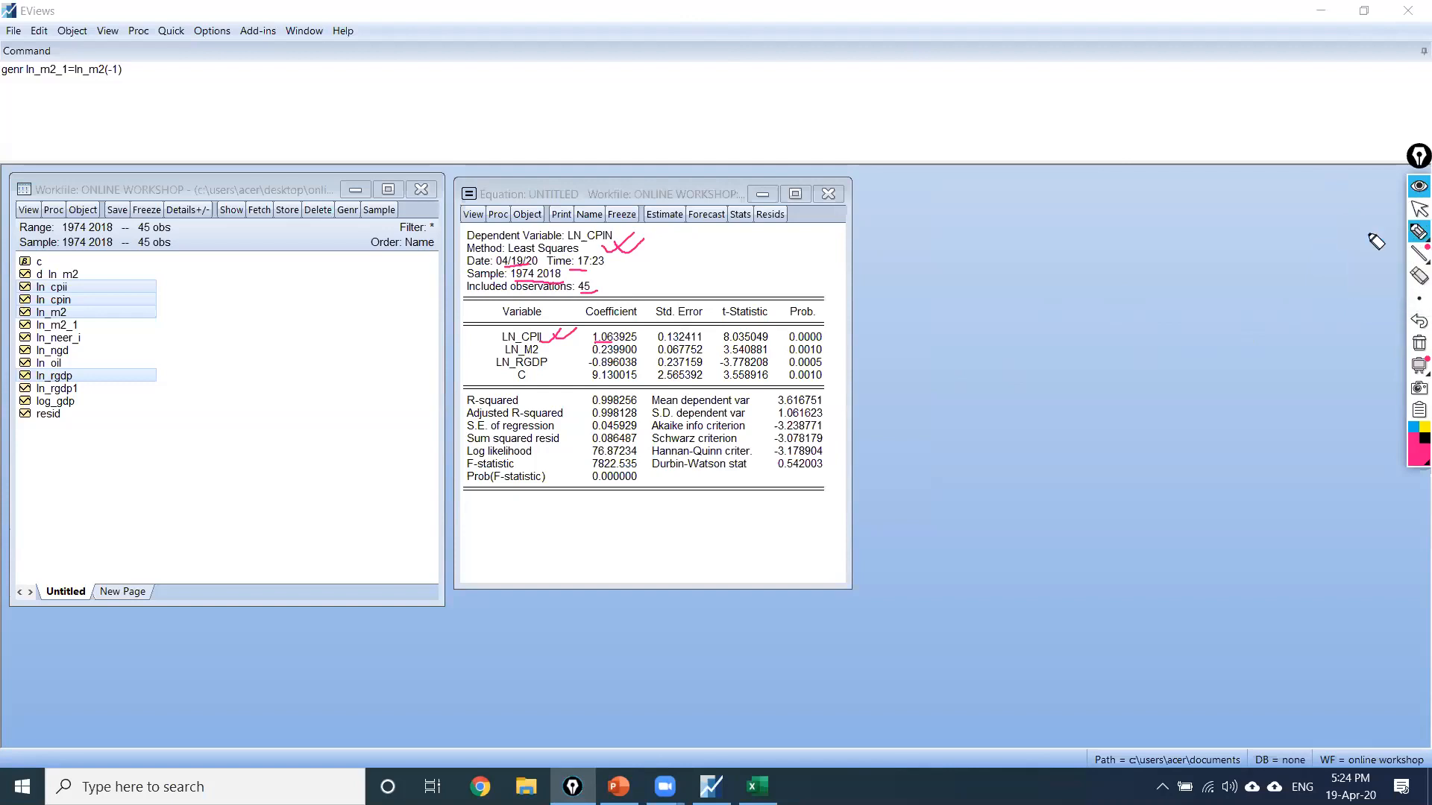
pyautogui.click(1416, 300)
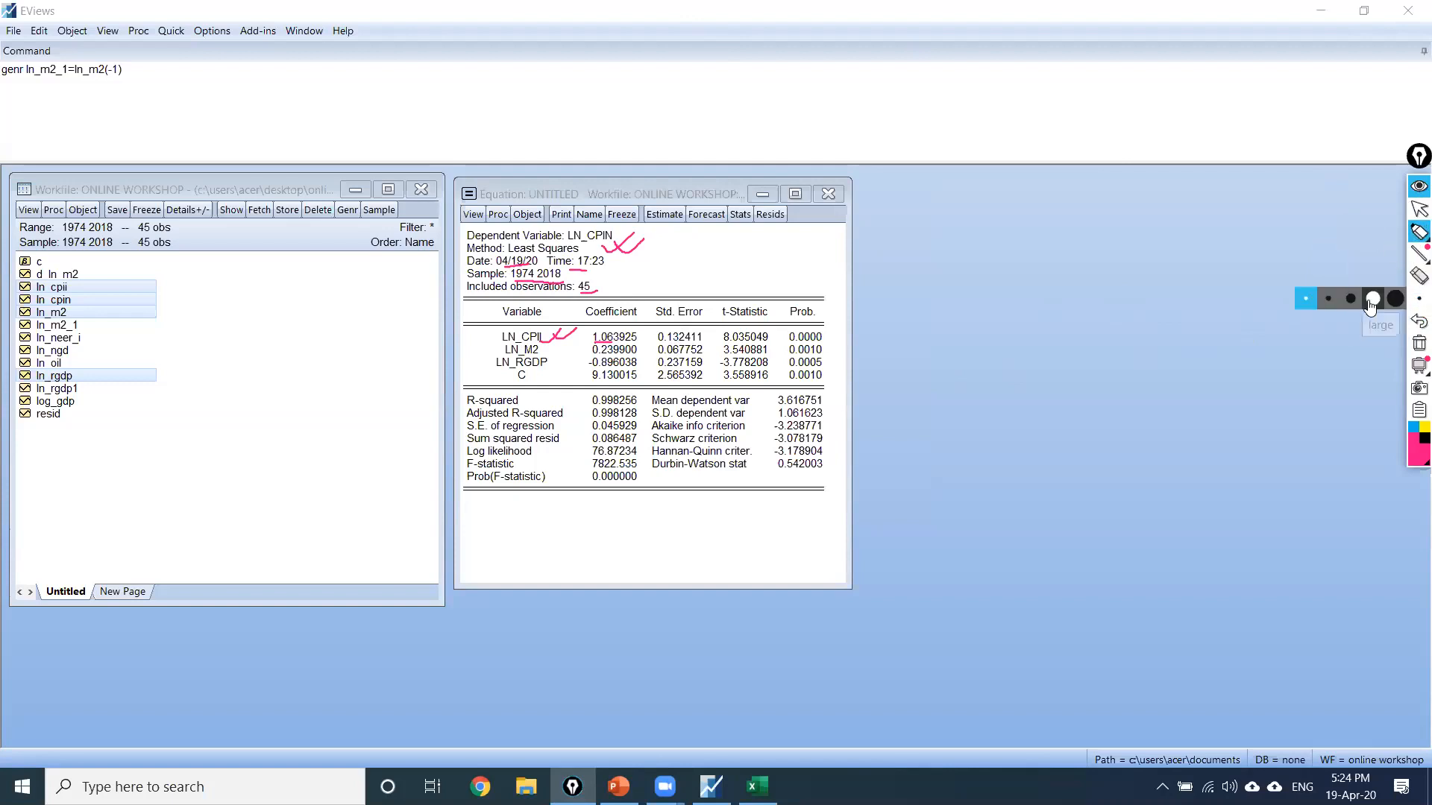
pyautogui.click(1375, 300)
pyautogui.moveTo(662, 342)
pyautogui.mouseDown()
pyautogui.moveTo(650, 330)
pyautogui.moveTo(682, 327)
pyautogui.moveTo(701, 347)
pyautogui.moveTo(679, 376)
pyautogui.moveTo(662, 373)
pyautogui.moveTo(684, 382)
pyautogui.moveTo(710, 344)
pyautogui.mouseUp()
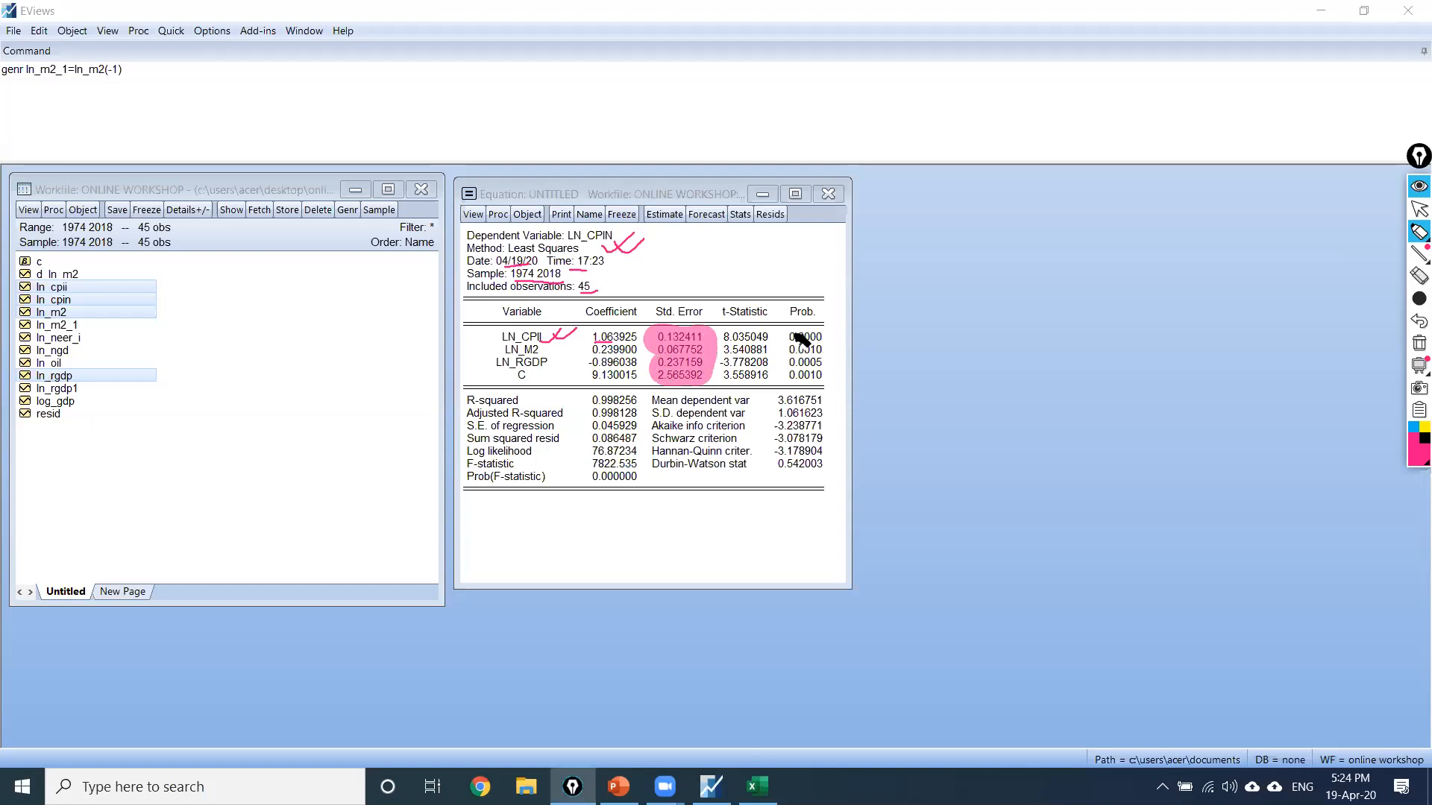
pyautogui.moveTo(803, 340)
pyautogui.mouseDown()
pyautogui.moveTo(797, 384)
pyautogui.moveTo(826, 365)
pyautogui.moveTo(800, 356)
pyautogui.mouseUp()
# Step: With the thinnest pen, add arrows at LN_CPII and LN_RGDP, underline LN_RGDP's probability, and box the coefficient values
pyautogui.click(1419, 232)
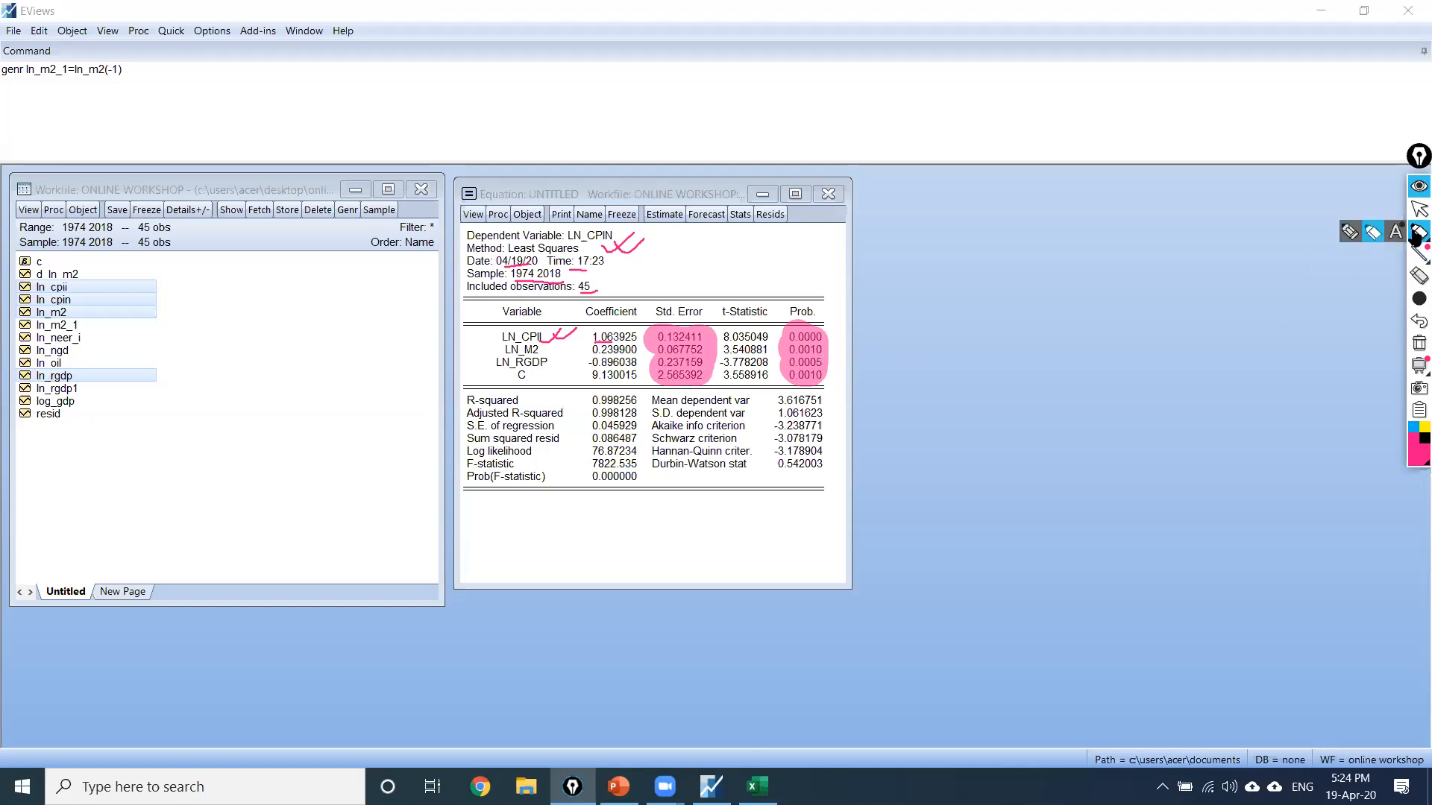
pyautogui.click(1349, 234)
pyautogui.click(1418, 298)
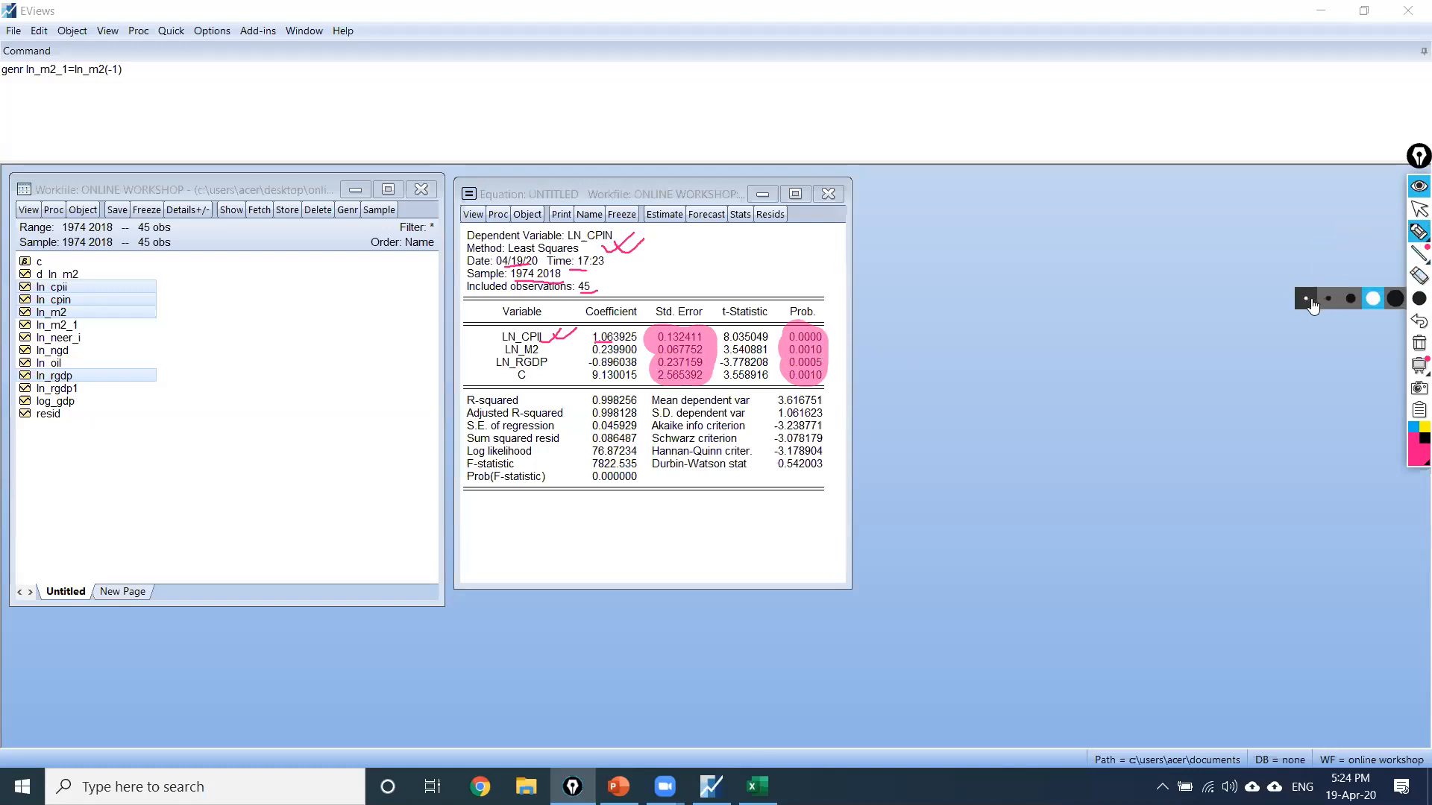
pyautogui.click(1306, 302)
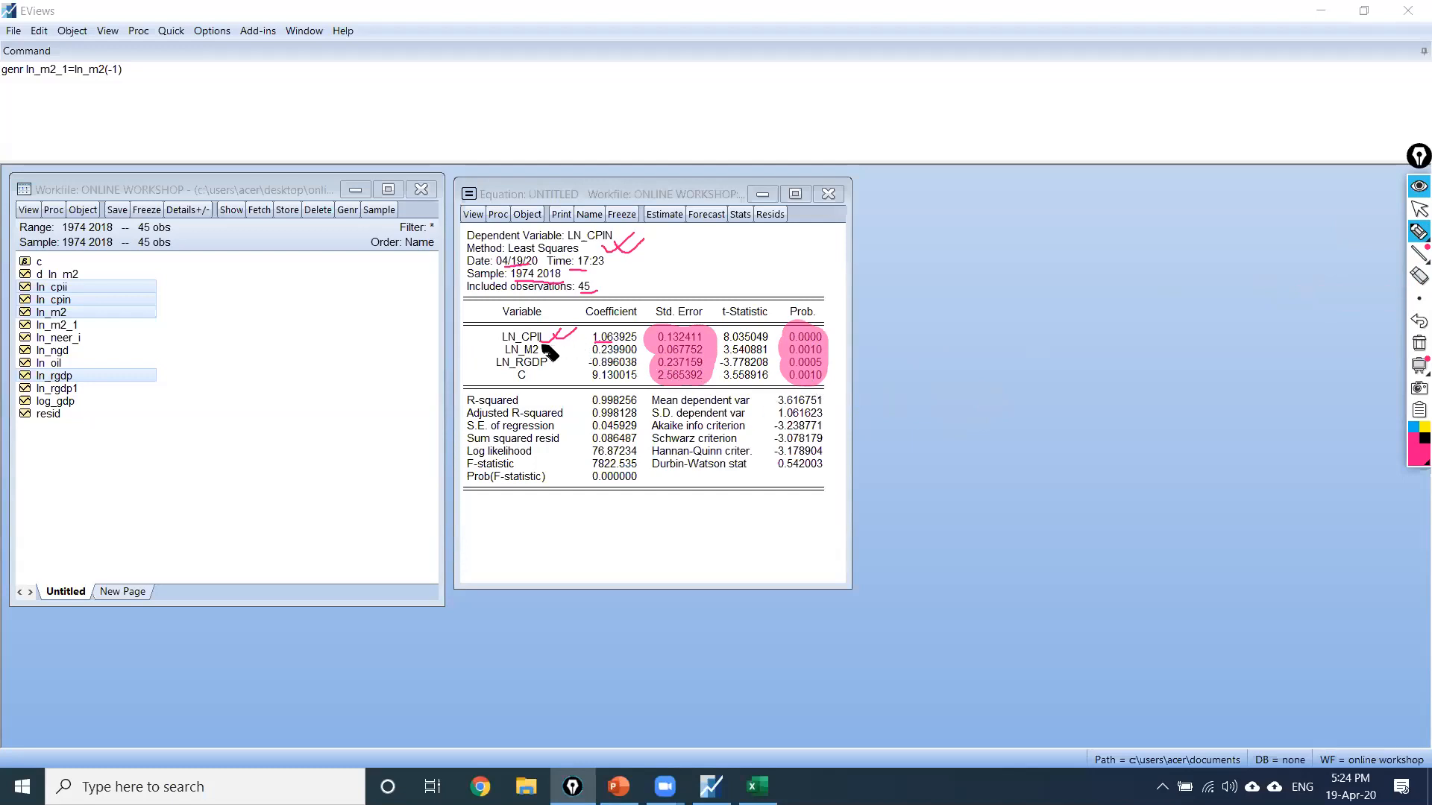
pyautogui.moveTo(469, 337); pyautogui.dragTo(499, 337)
pyautogui.moveTo(470, 364)
pyautogui.mouseDown()
pyautogui.moveTo(492, 364)
pyautogui.moveTo(481, 371)
pyautogui.mouseUp()
pyautogui.moveTo(817, 368); pyautogui.dragTo(838, 372)
pyautogui.moveTo(583, 325)
pyautogui.mouseDown()
pyautogui.moveTo(592, 387)
pyautogui.moveTo(646, 365)
pyautogui.moveTo(642, 327)
pyautogui.moveTo(583, 324)
pyautogui.mouseUp()
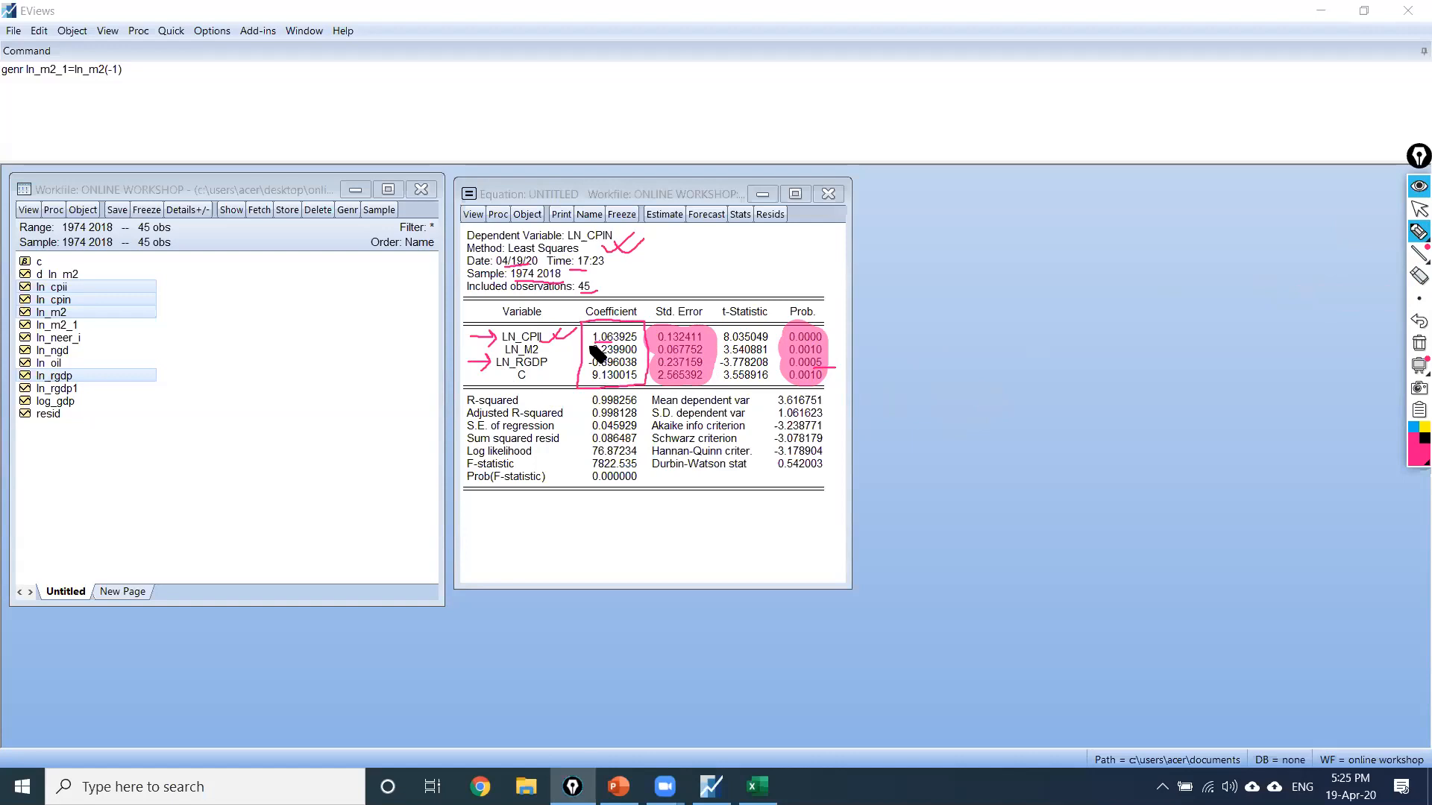
# Step: Mark R-squared, the Akaike and Schwarz criteria and the Durbin-Watson statistic, and handwrite the circled note "R2 > D-W" beside the output
pyautogui.moveTo(470, 407)
pyautogui.mouseDown()
pyautogui.moveTo(639, 407)
pyautogui.moveTo(613, 388)
pyautogui.moveTo(587, 390)
pyautogui.moveTo(586, 407)
pyautogui.mouseUp()
pyautogui.moveTo(738, 426)
pyautogui.mouseDown()
pyautogui.moveTo(752, 433)
pyautogui.moveTo(741, 446)
pyautogui.mouseUp()
pyautogui.moveTo(832, 457)
pyautogui.mouseDown()
pyautogui.moveTo(819, 448)
pyautogui.moveTo(768, 473)
pyautogui.moveTo(815, 487)
pyautogui.moveTo(832, 456)
pyautogui.mouseUp()
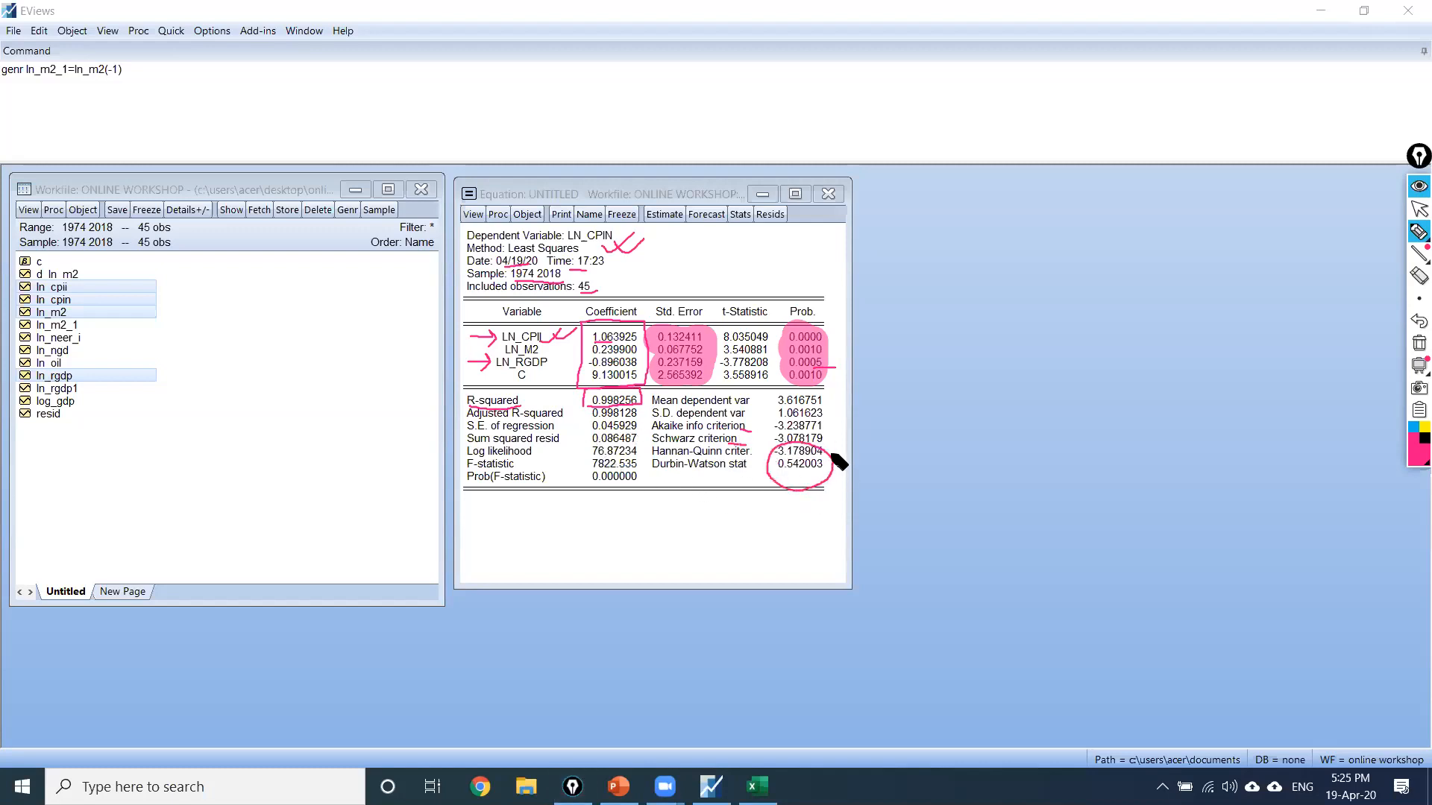
pyautogui.moveTo(917, 342)
pyautogui.mouseDown()
pyautogui.moveTo(917, 367)
pyautogui.moveTo(947, 357)
pyautogui.moveTo(975, 370)
pyautogui.moveTo(1037, 343)
pyautogui.moveTo(1021, 368)
pyautogui.moveTo(1053, 348)
pyautogui.moveTo(1081, 365)
pyautogui.moveTo(1092, 323)
pyautogui.mouseUp()
pyautogui.moveTo(932, 393)
pyautogui.mouseDown()
pyautogui.moveTo(1113, 362)
pyautogui.moveTo(933, 312)
pyautogui.moveTo(908, 382)
pyautogui.moveTo(941, 392)
pyautogui.mouseUp()
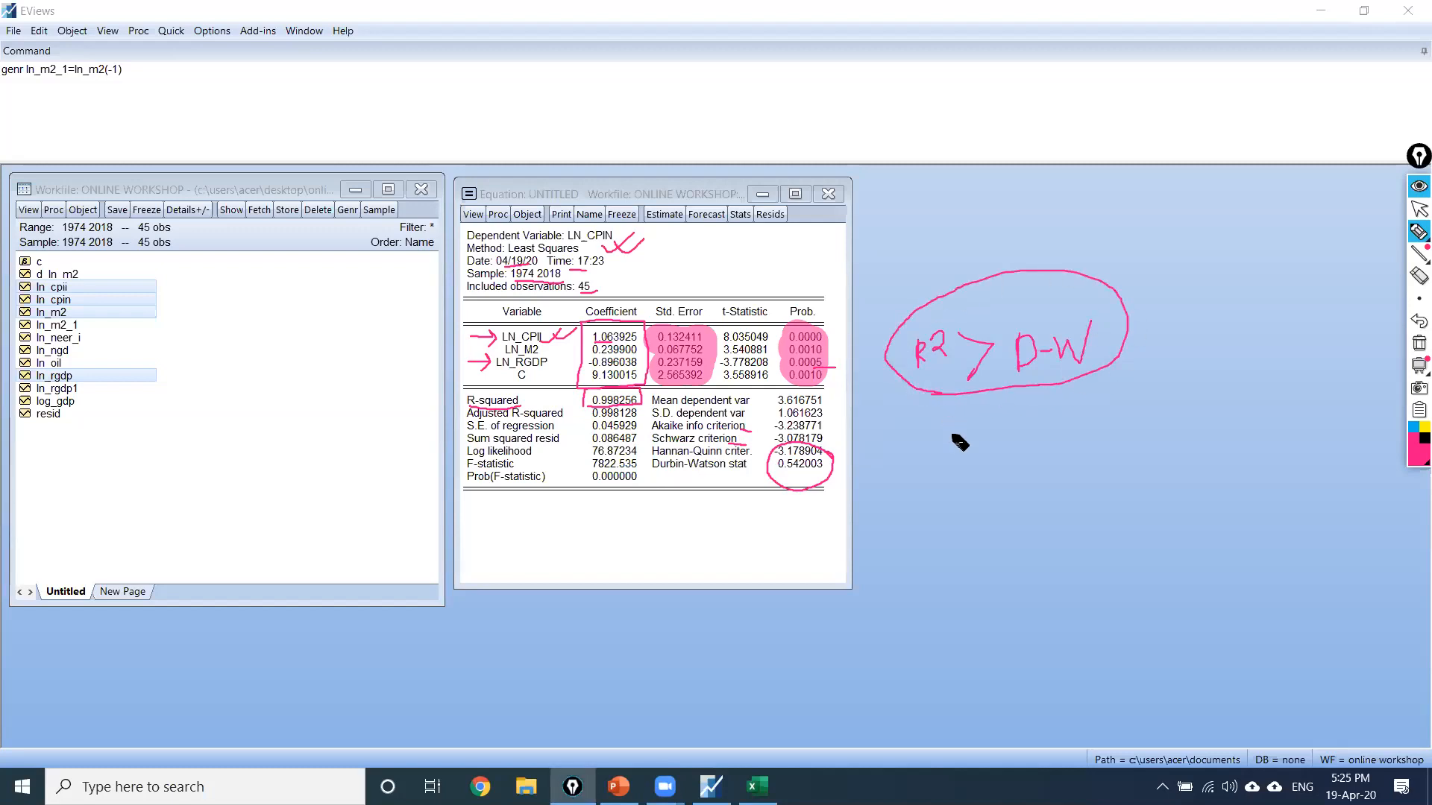
# Step: Tick the probability values in the regression output and cross out the boxed coefficient column with the pen
pyautogui.moveTo(824, 340)
pyautogui.mouseDown()
pyautogui.moveTo(842, 327)
pyautogui.moveTo(842, 366)
pyautogui.mouseUp()
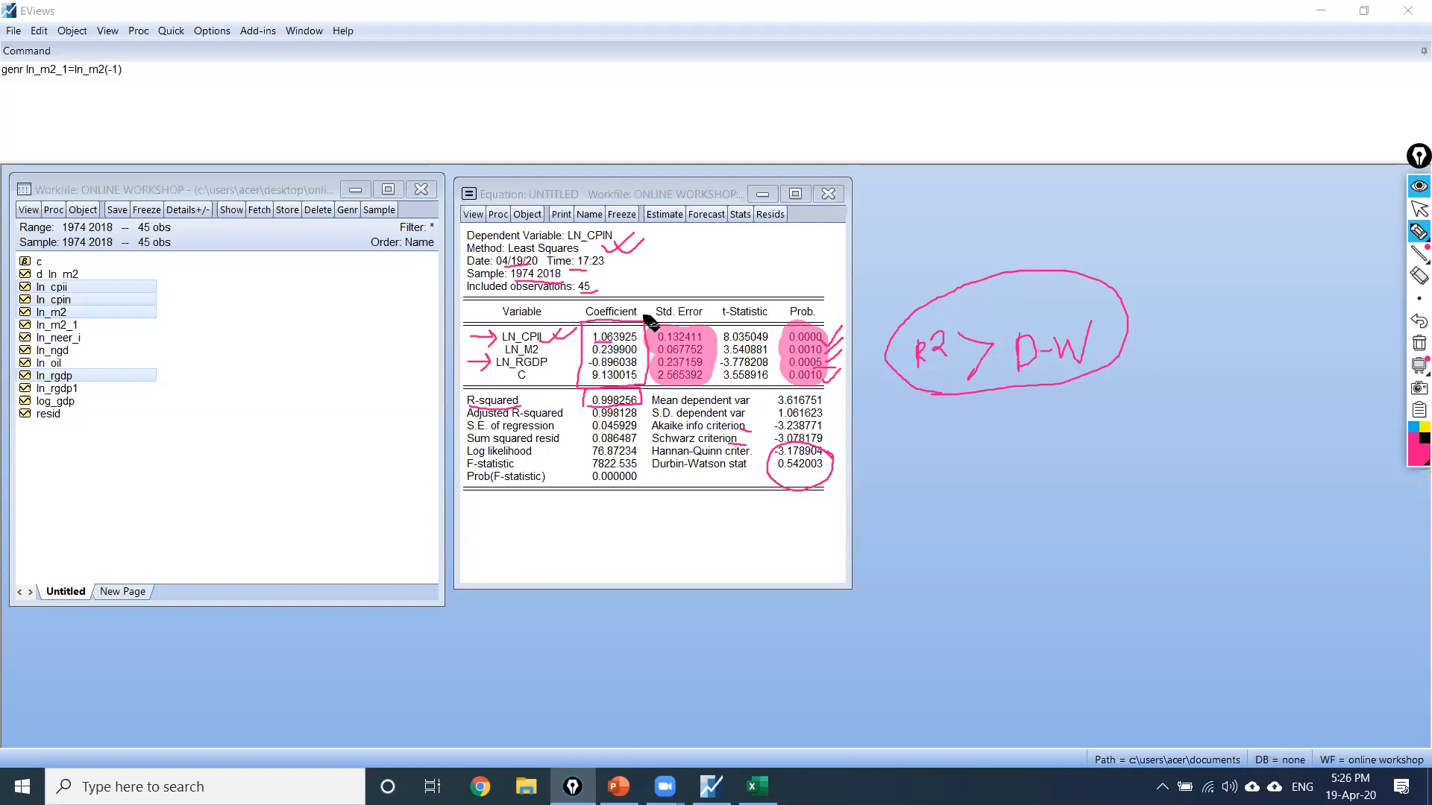
pyautogui.moveTo(662, 293); pyautogui.dragTo(596, 409)
pyautogui.moveTo(589, 291); pyautogui.dragTo(651, 386)
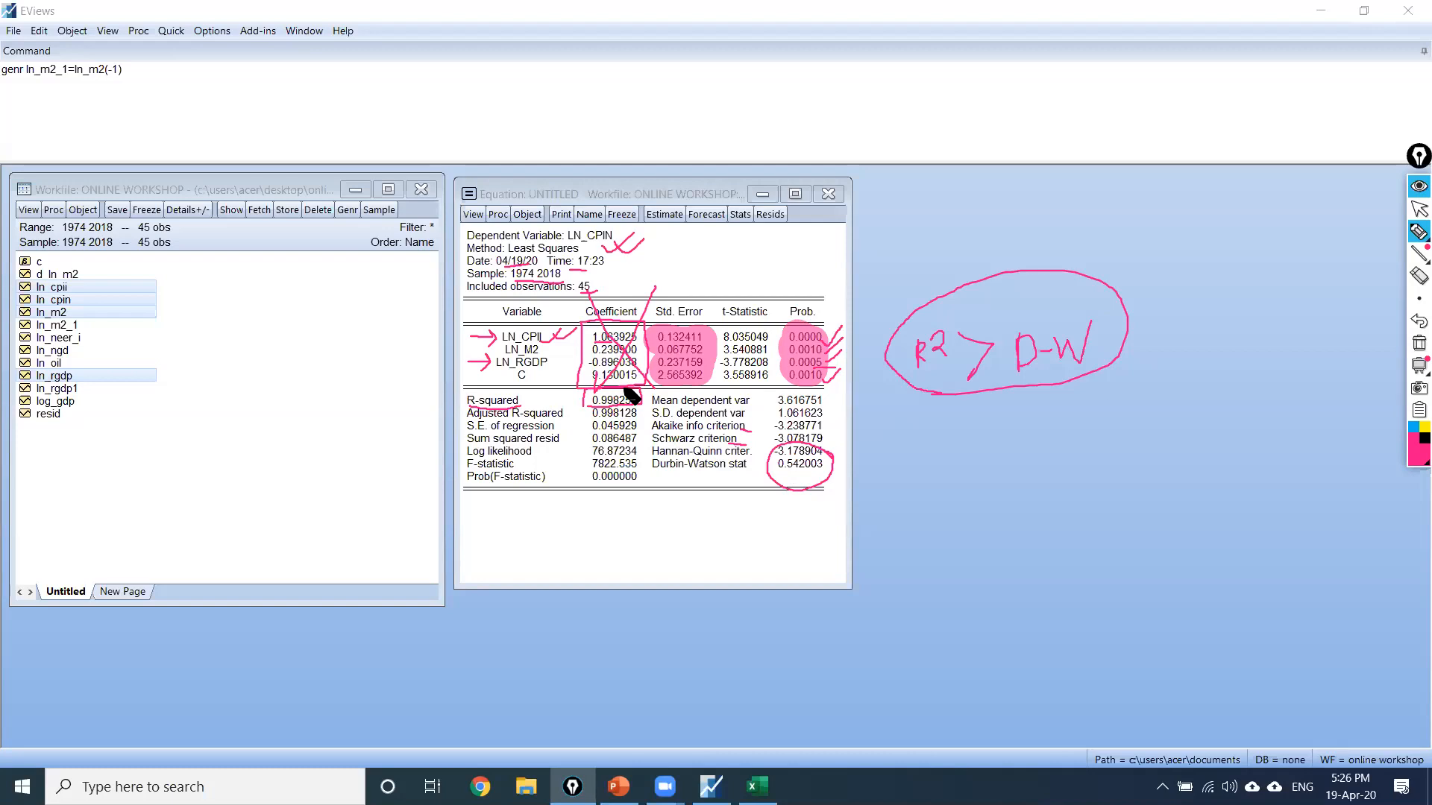
# Step: Clear all pen annotations and delete the untitled ln_cpin equation
pyautogui.click(1419, 209)
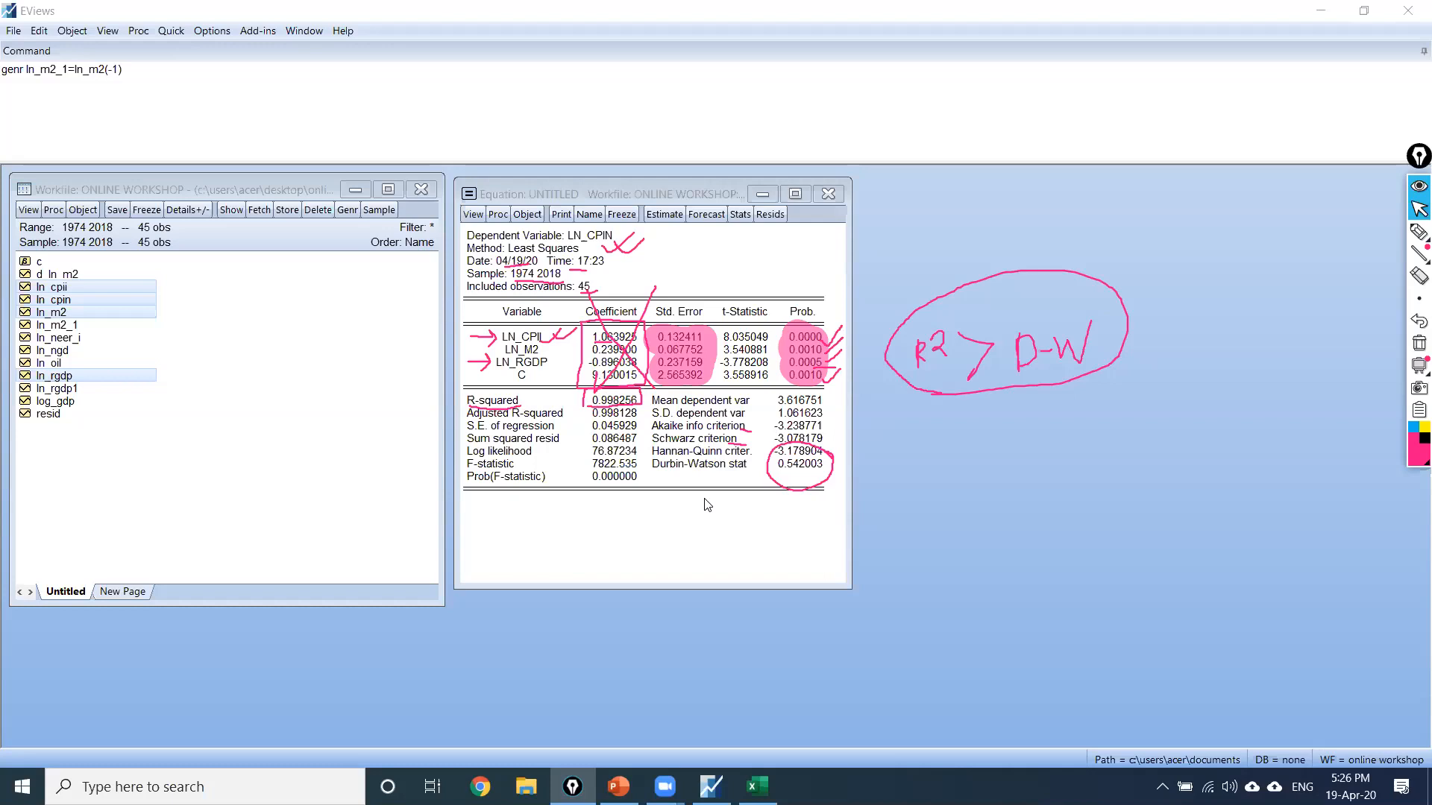
pyautogui.click(1416, 345)
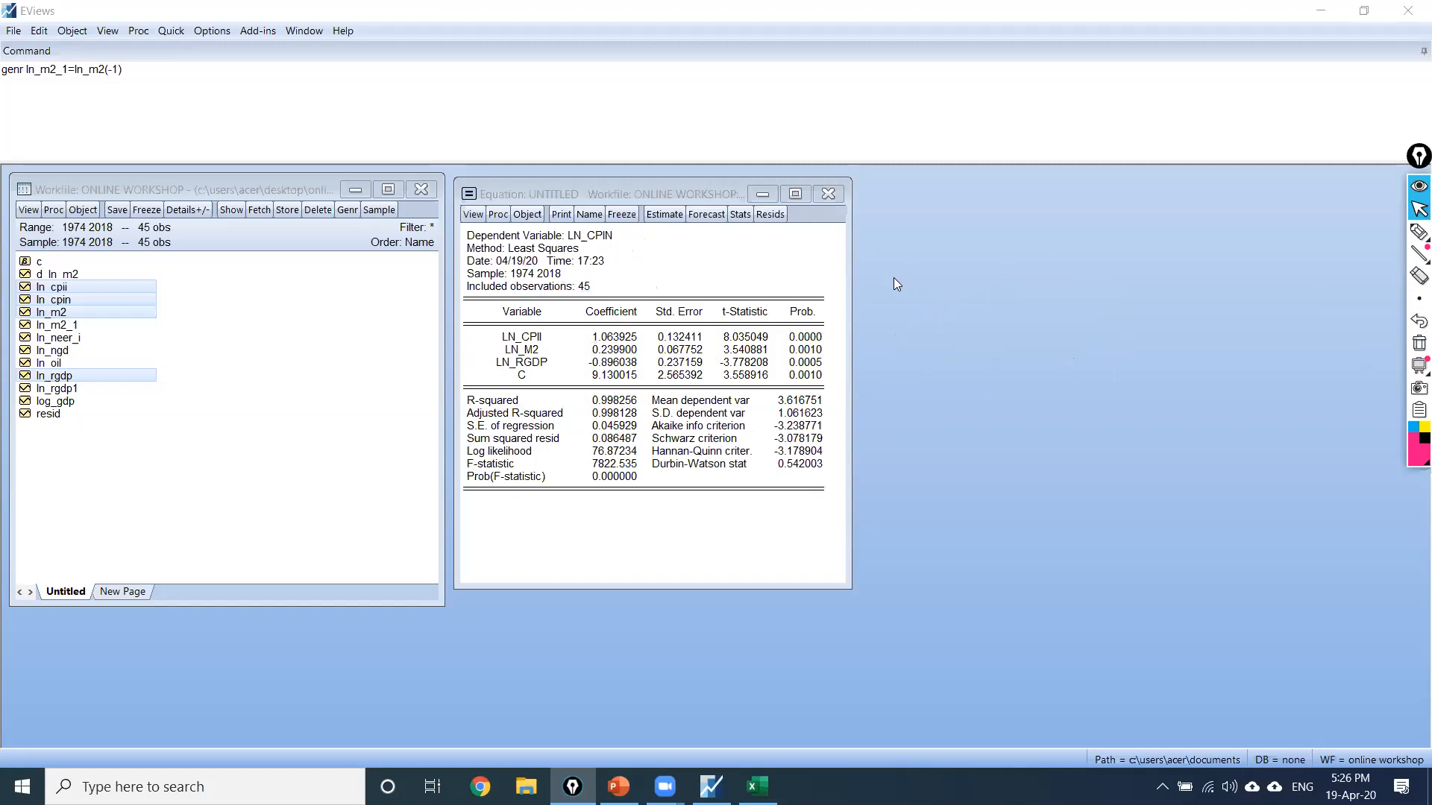
pyautogui.click(830, 194)
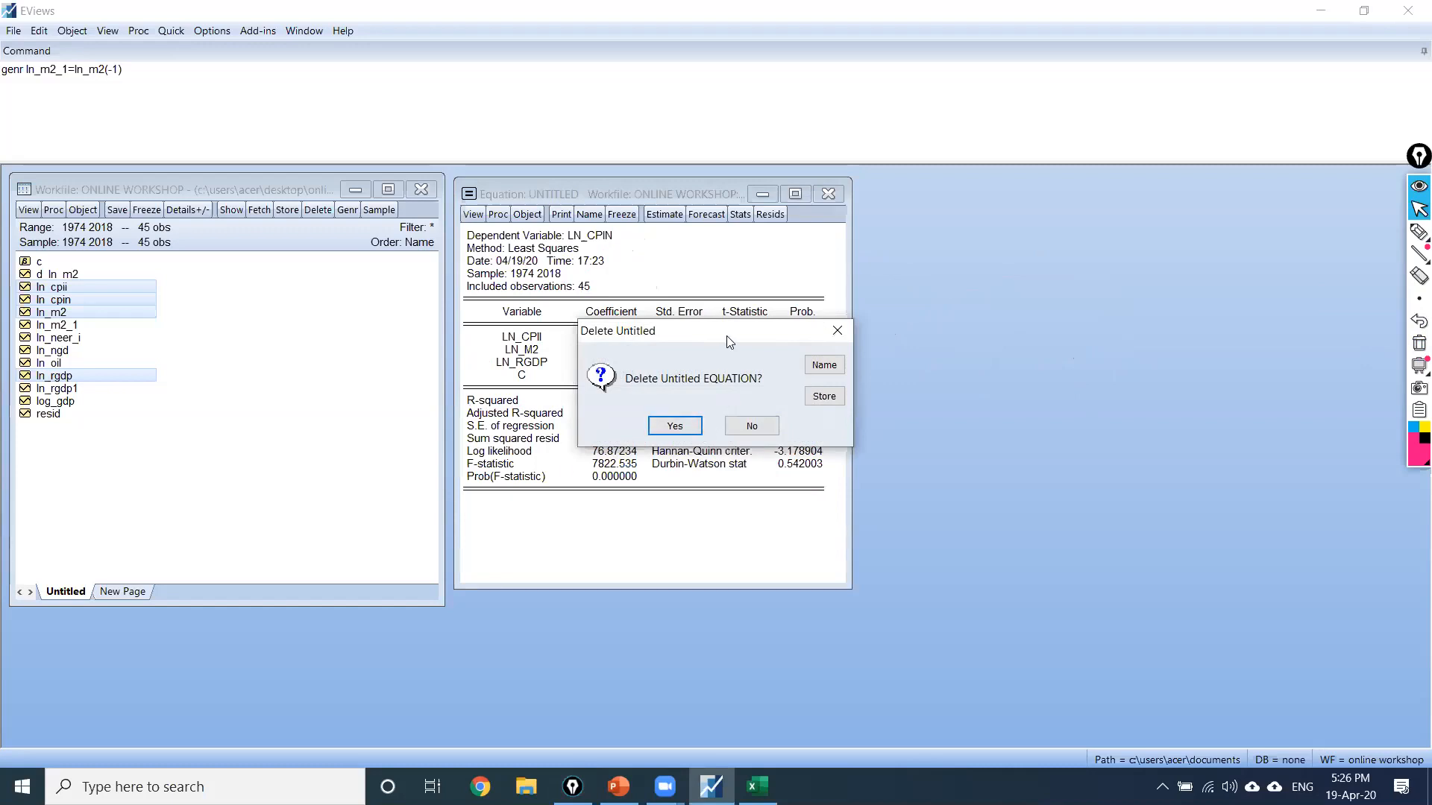
pyautogui.moveTo(726, 335); pyautogui.dragTo(747, 326)
pyautogui.click(694, 418)
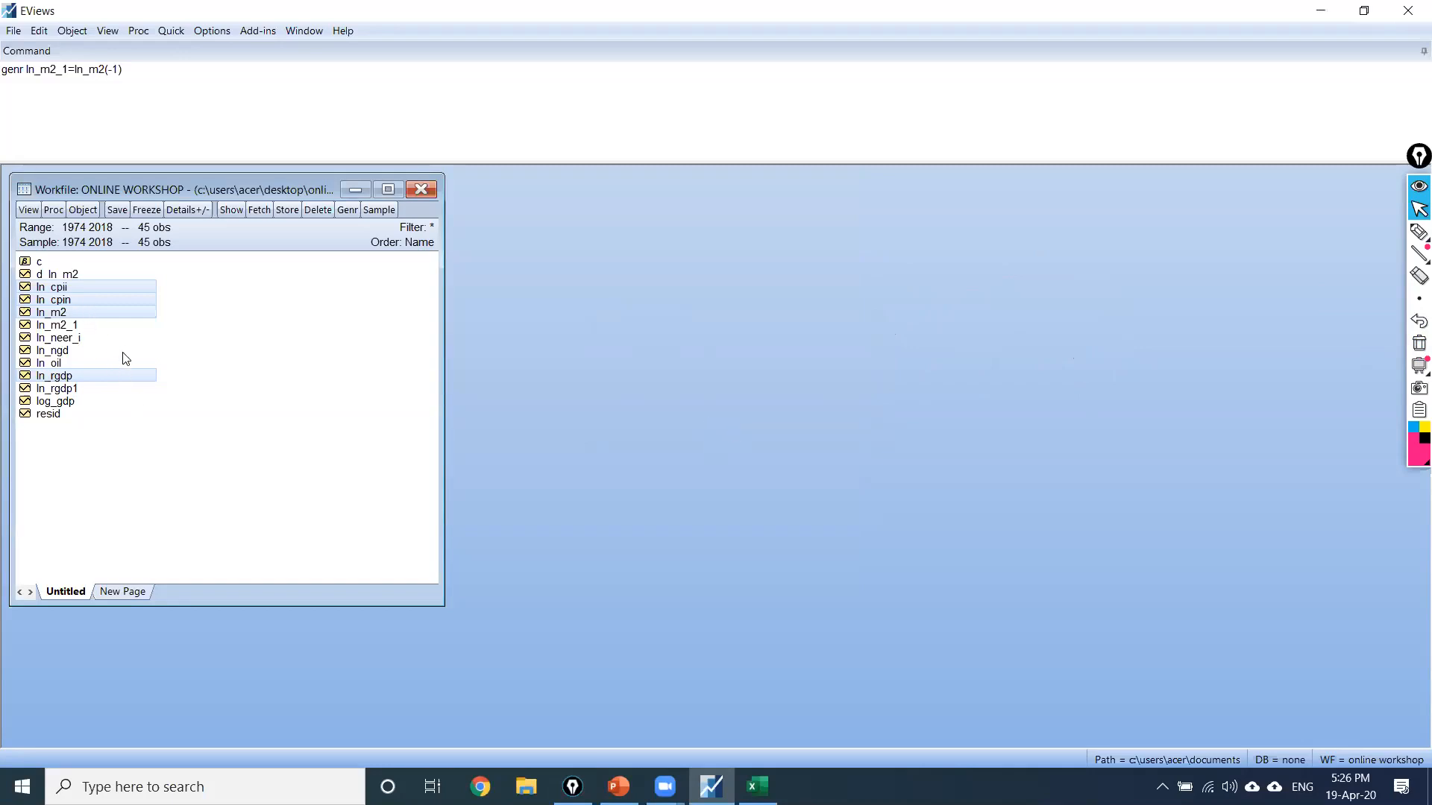
# Step: Open the ln_cpin series and run an Augmented Dickey-Fuller unit root test at level with intercept, using automatic Schwarz lag selection
pyautogui.click(72, 335)
pyautogui.doubleClick(54, 300)
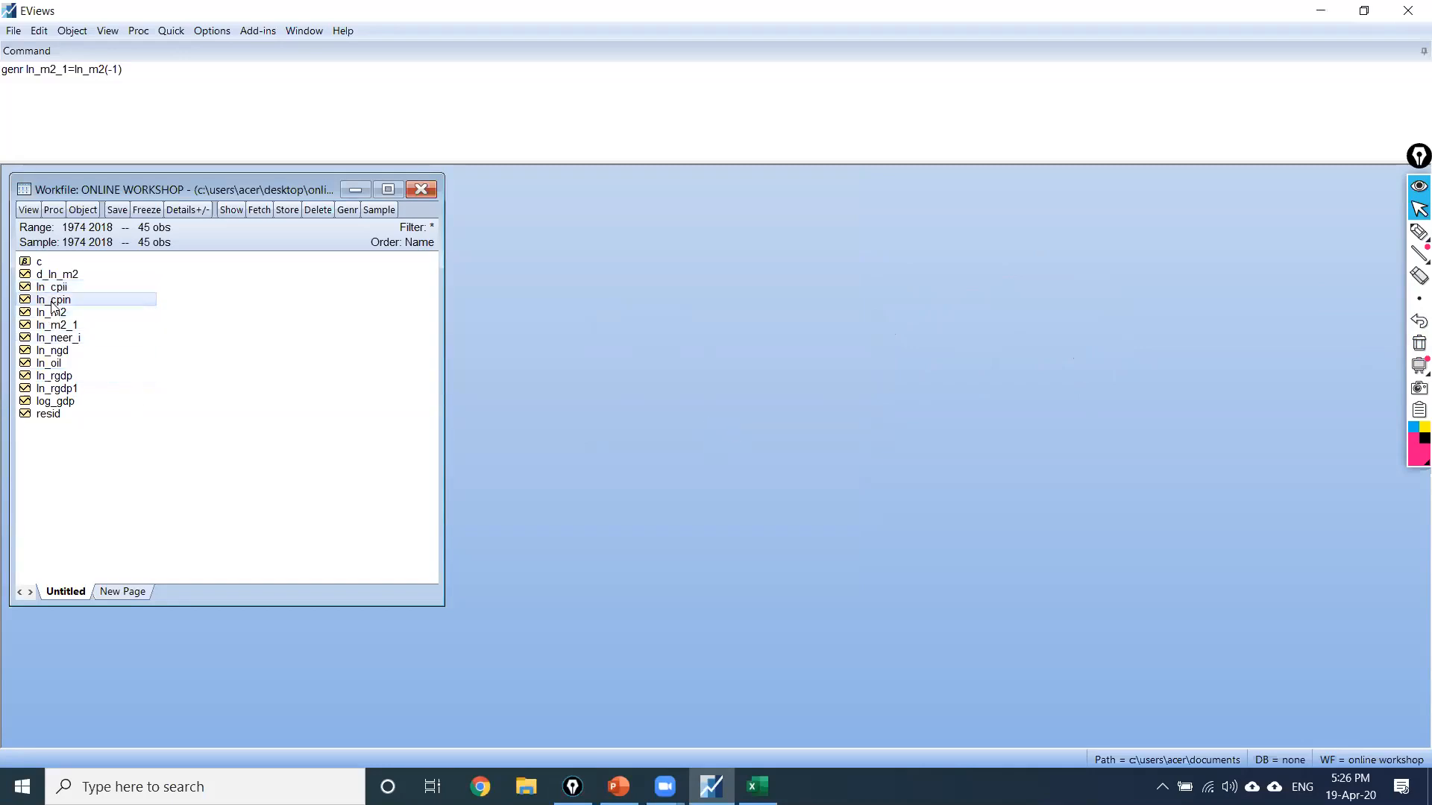
pyautogui.moveTo(434, 478); pyautogui.dragTo(469, 173)
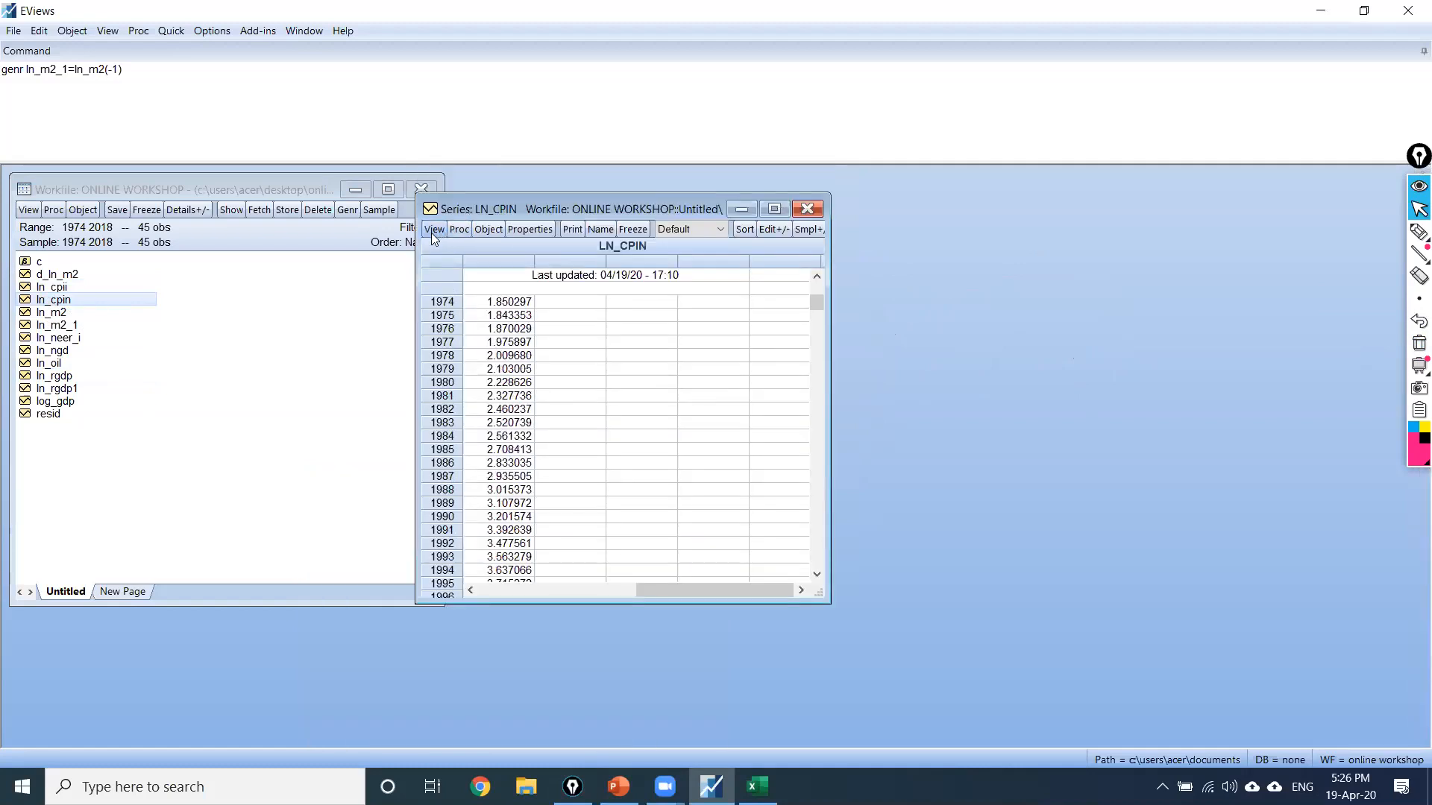
pyautogui.click(434, 229)
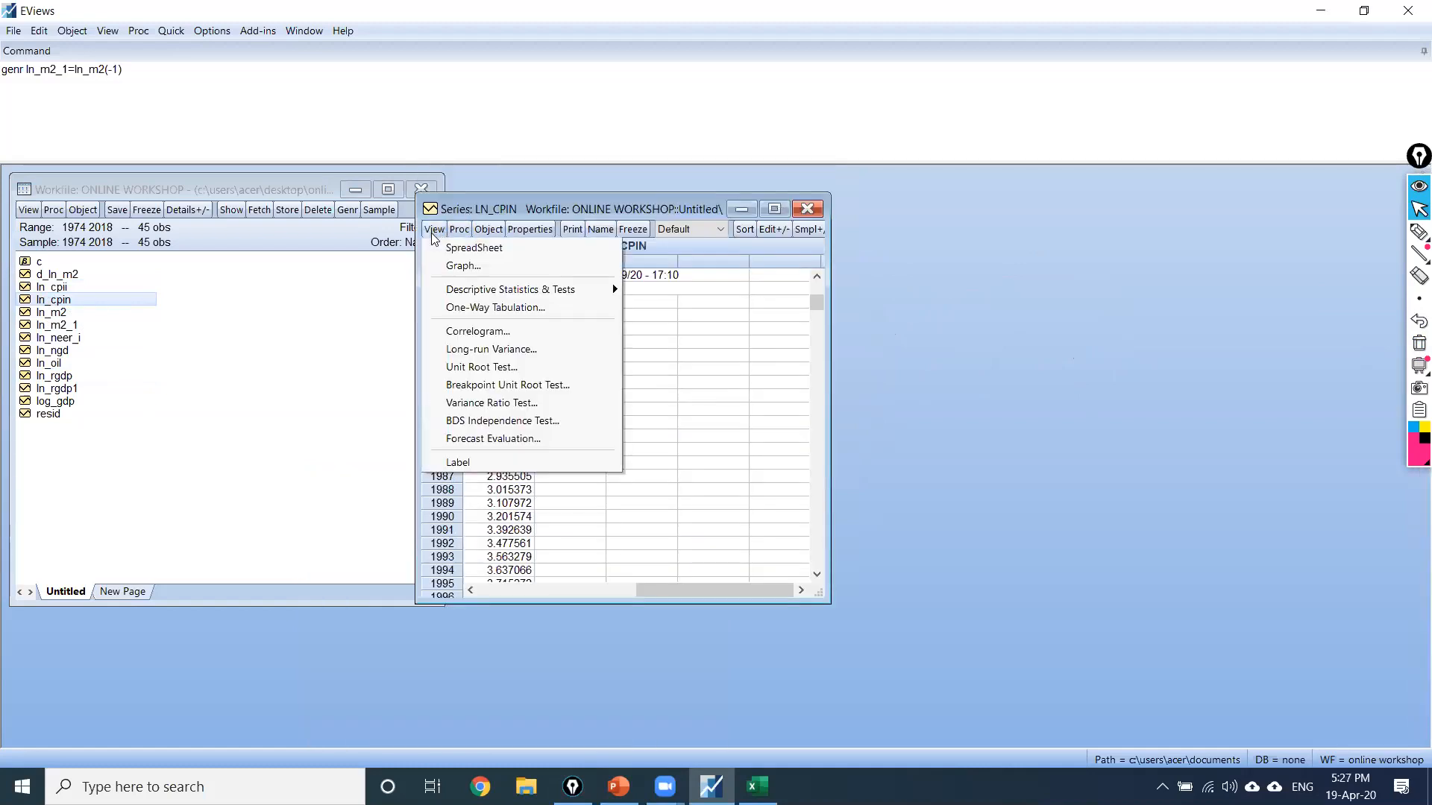
pyautogui.click(468, 368)
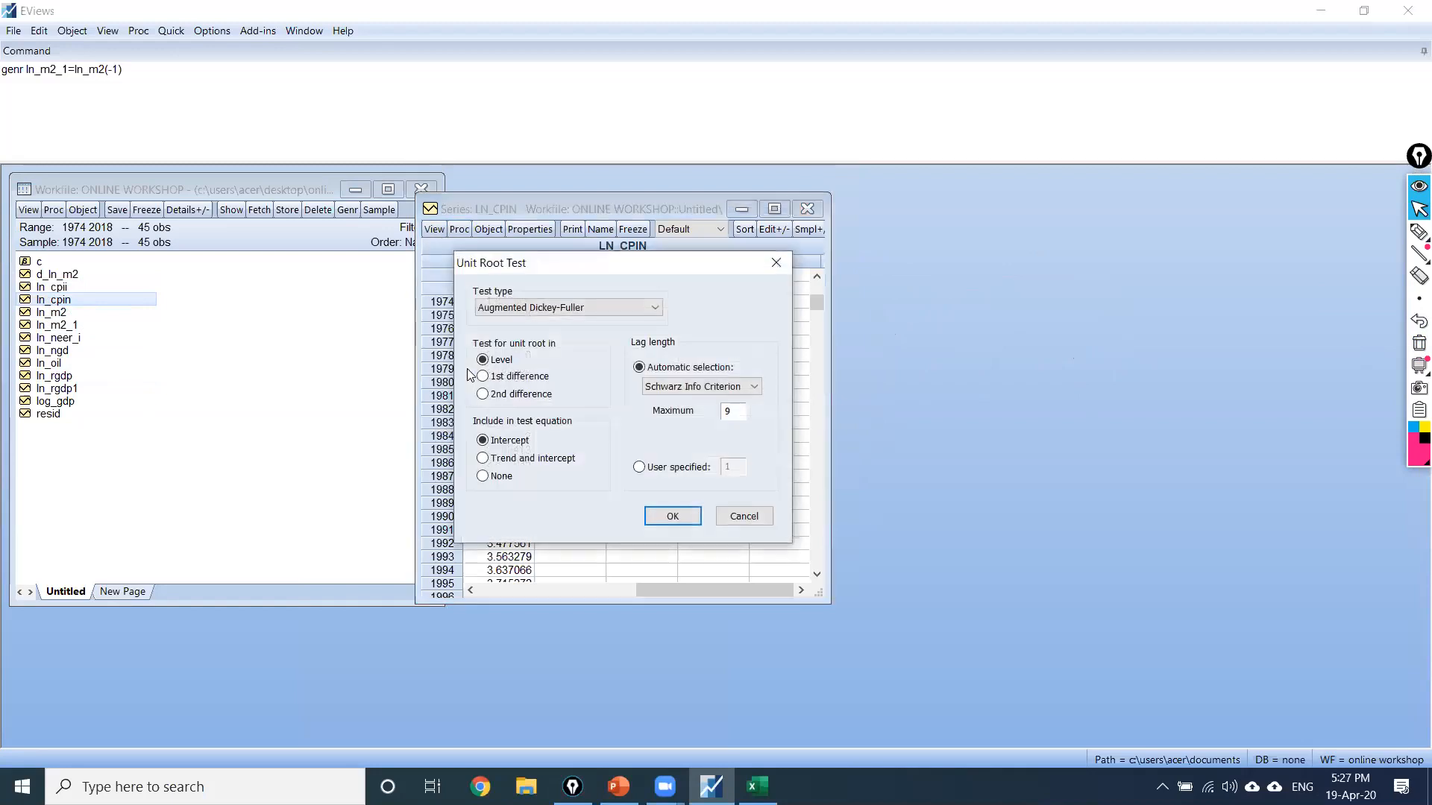
pyautogui.click(561, 308)
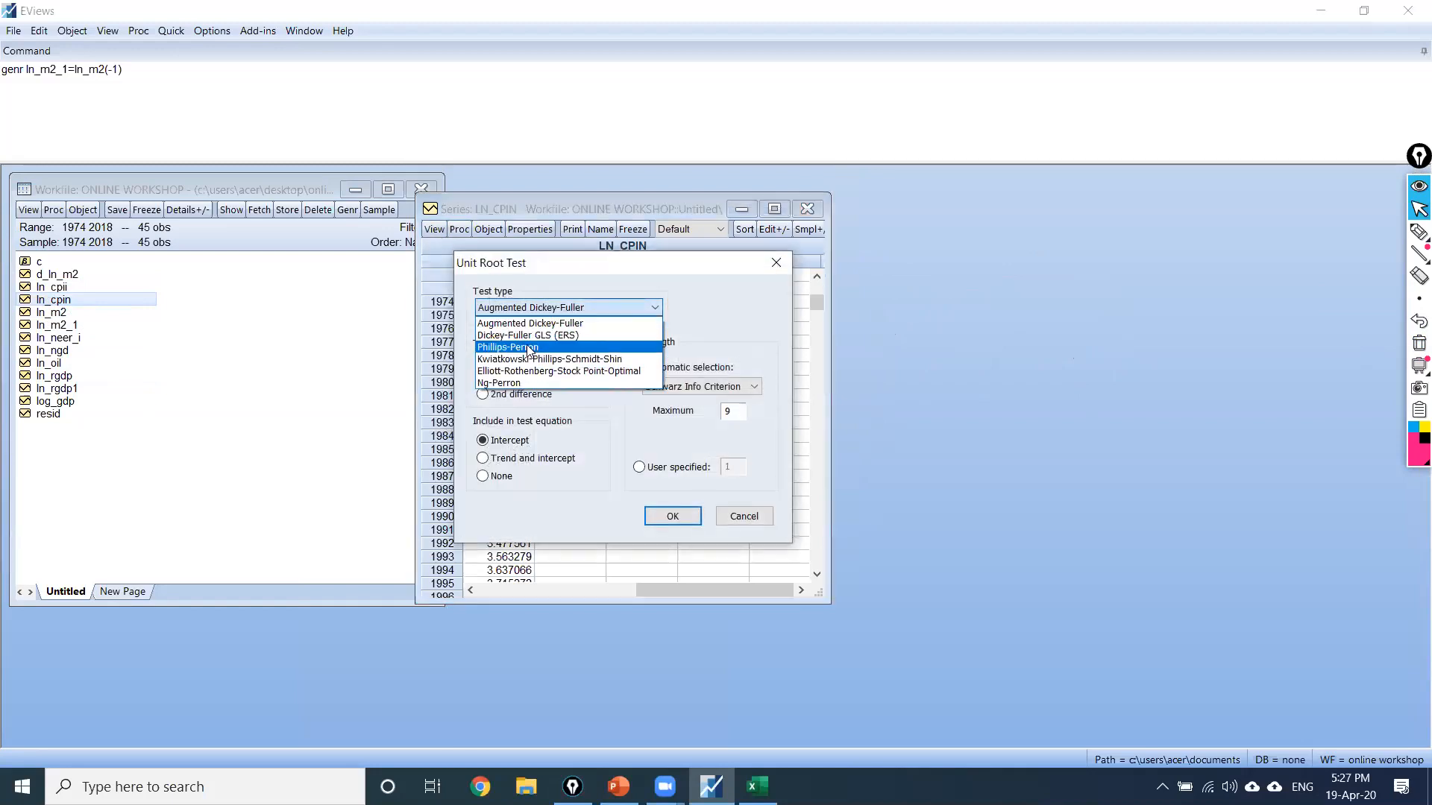
pyautogui.click(581, 323)
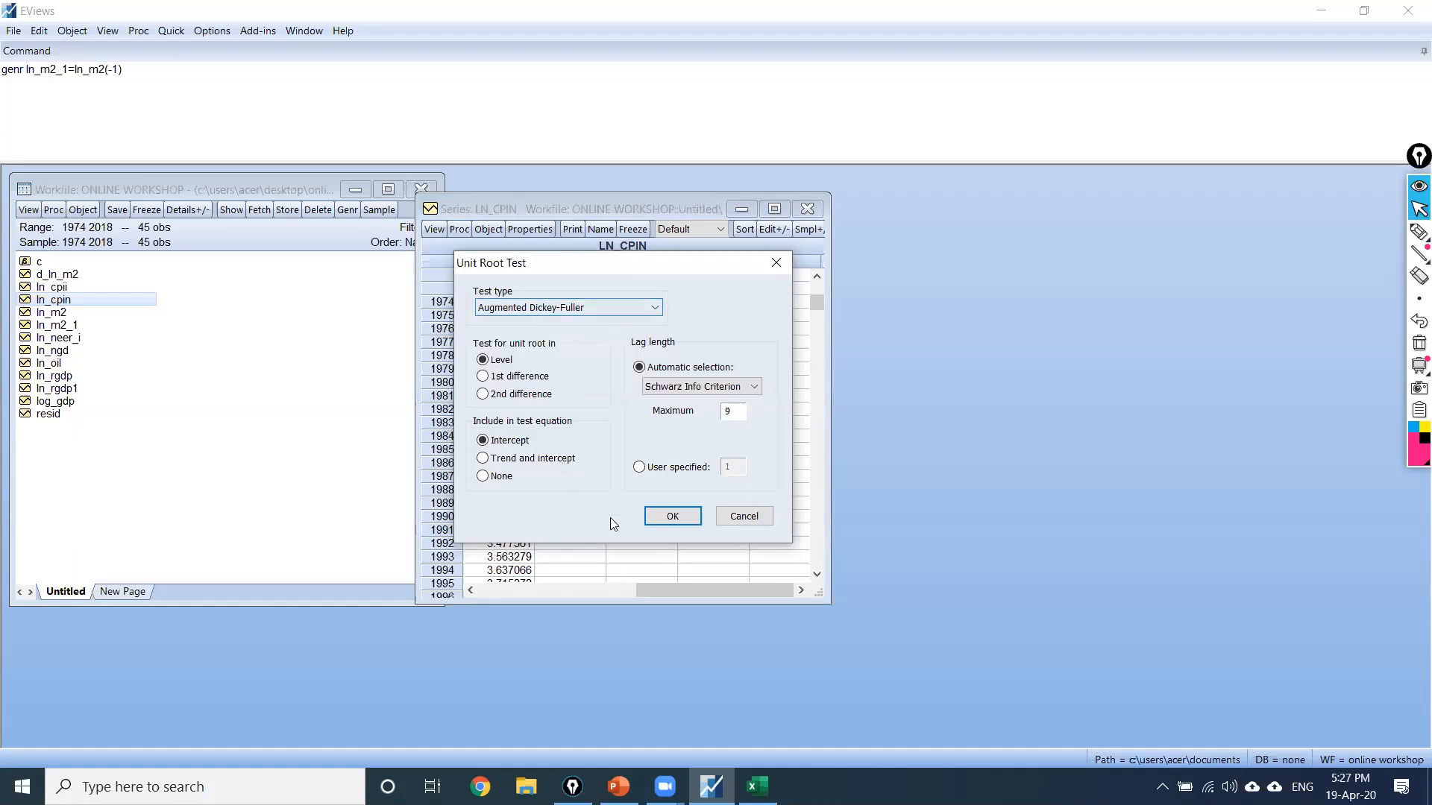
pyautogui.click(683, 517)
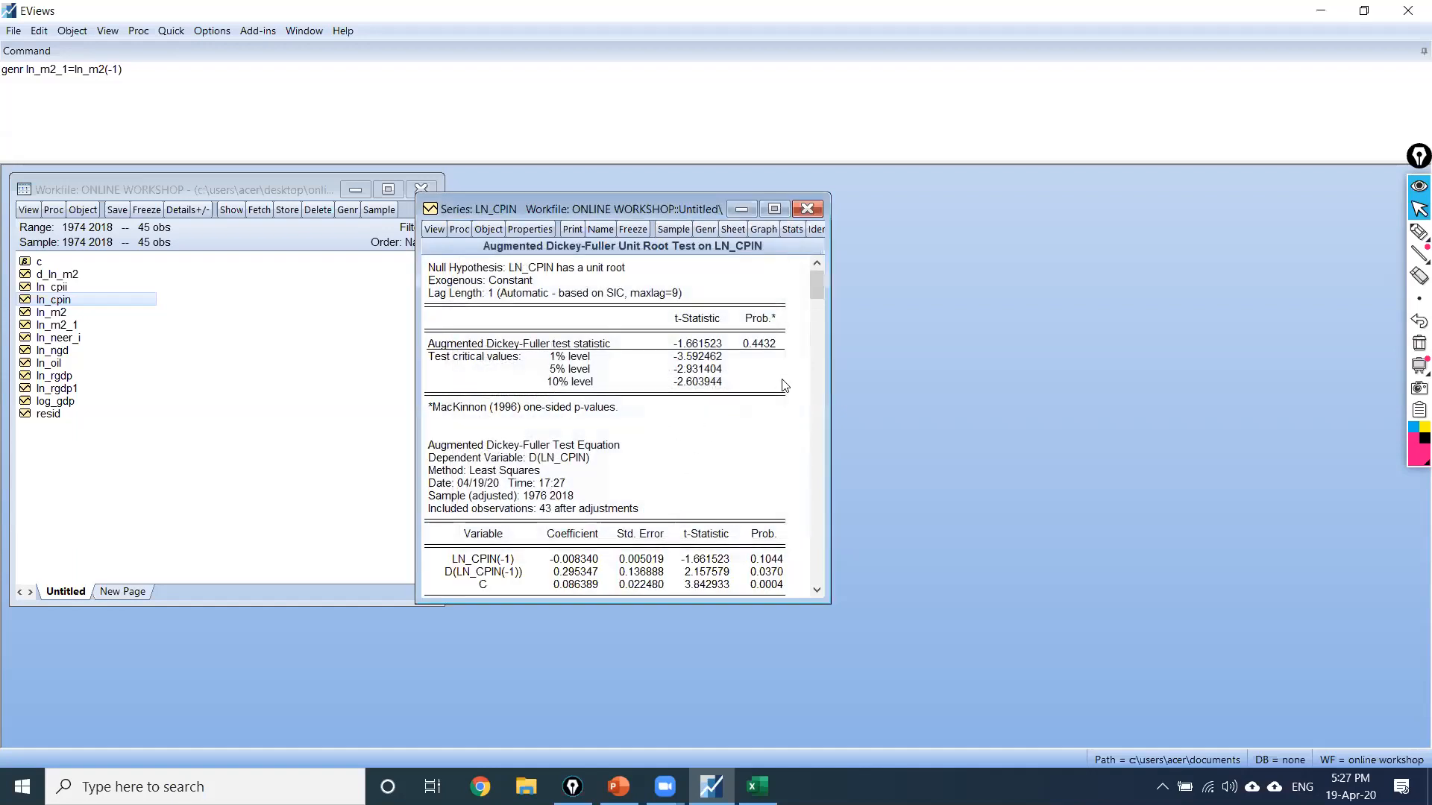
# Step: With the pen, circle the test statistic's probability and underline "has a unit root" in the null hypothesis
pyautogui.click(1418, 232)
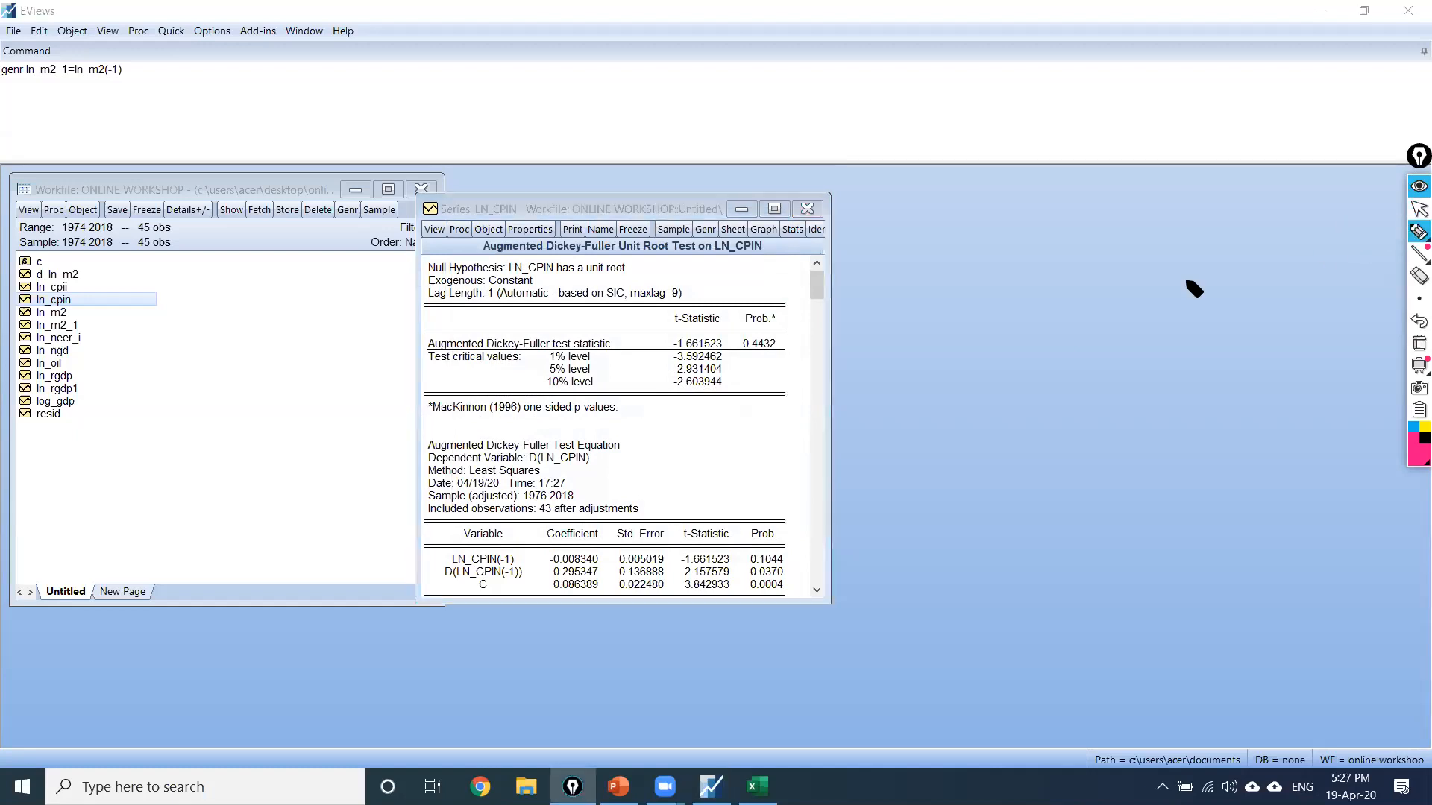
pyautogui.moveTo(772, 328)
pyautogui.mouseDown()
pyautogui.moveTo(737, 372)
pyautogui.moveTo(779, 356)
pyautogui.moveTo(775, 327)
pyautogui.mouseUp()
pyautogui.moveTo(564, 279); pyautogui.dragTo(620, 278)
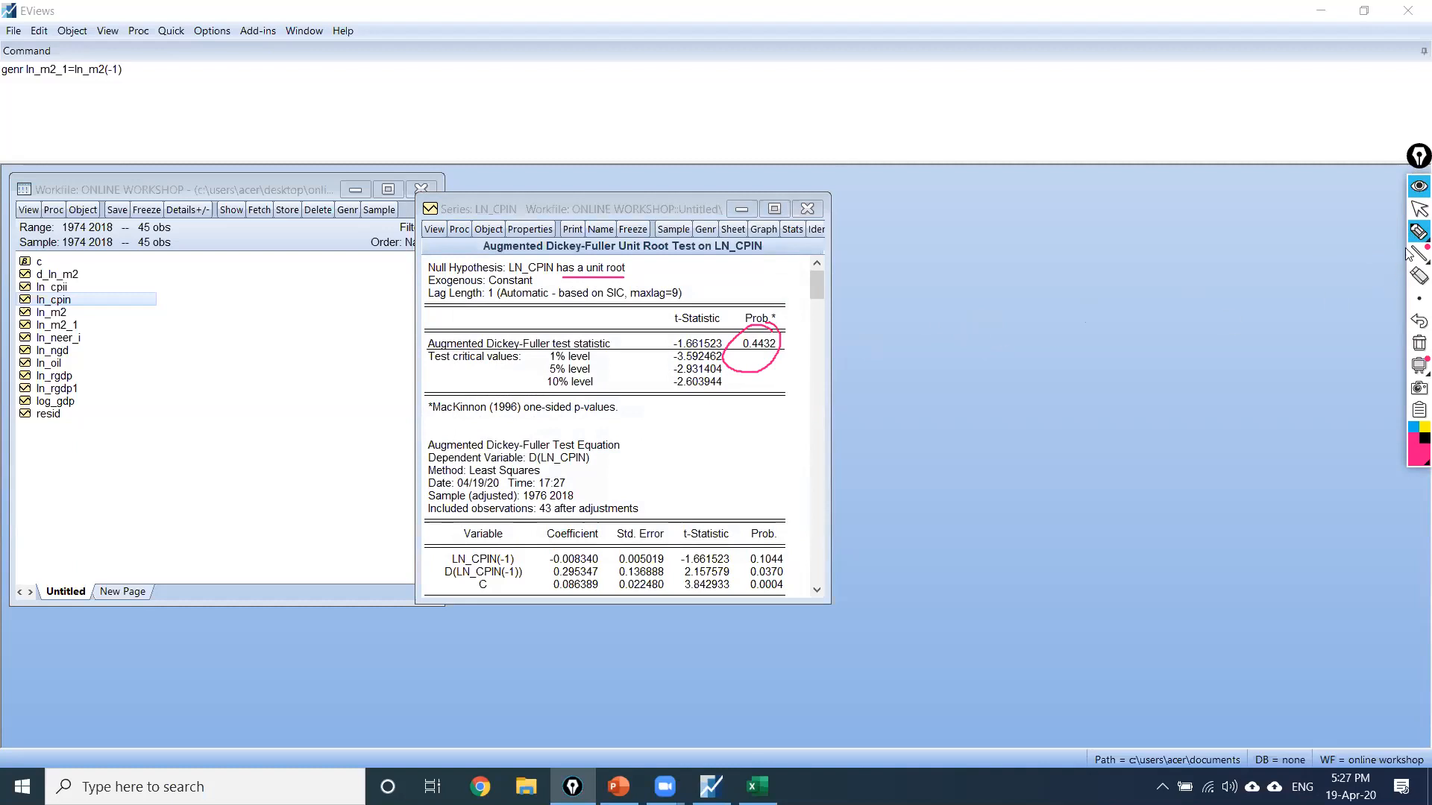
pyautogui.click(1416, 213)
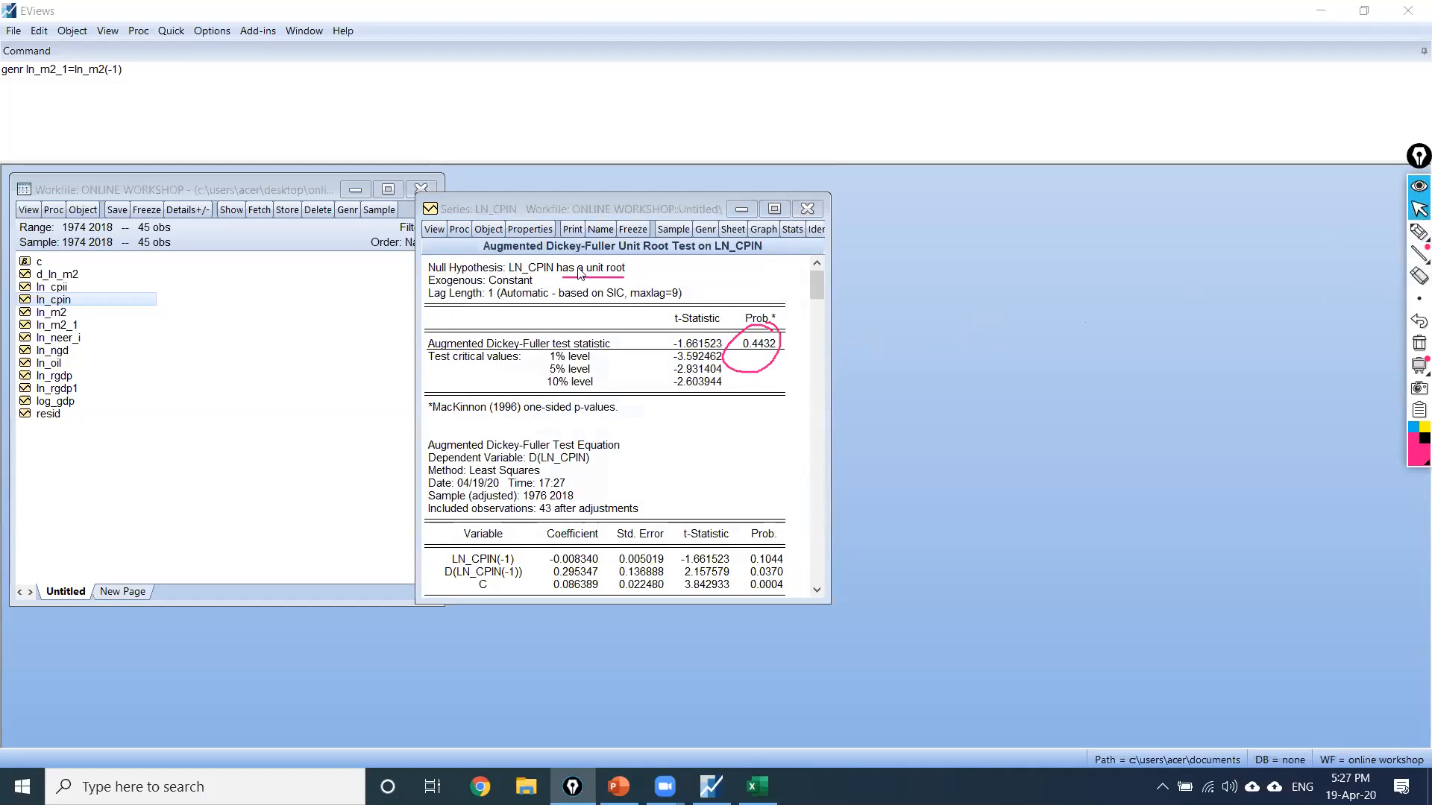
# Step: Display the ln_cpin series as a line graph
pyautogui.click(436, 230)
pyautogui.click(462, 266)
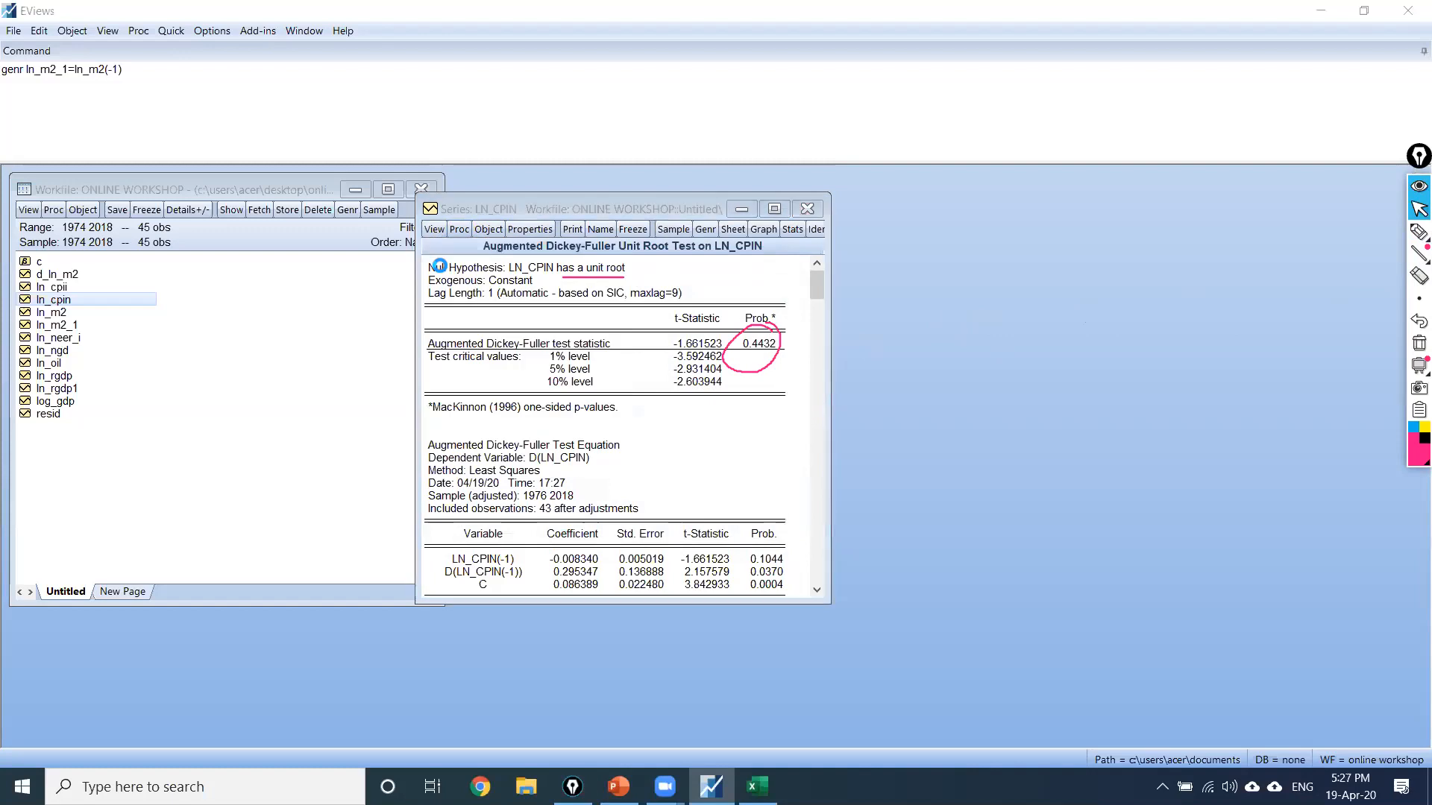
pyautogui.click(766, 568)
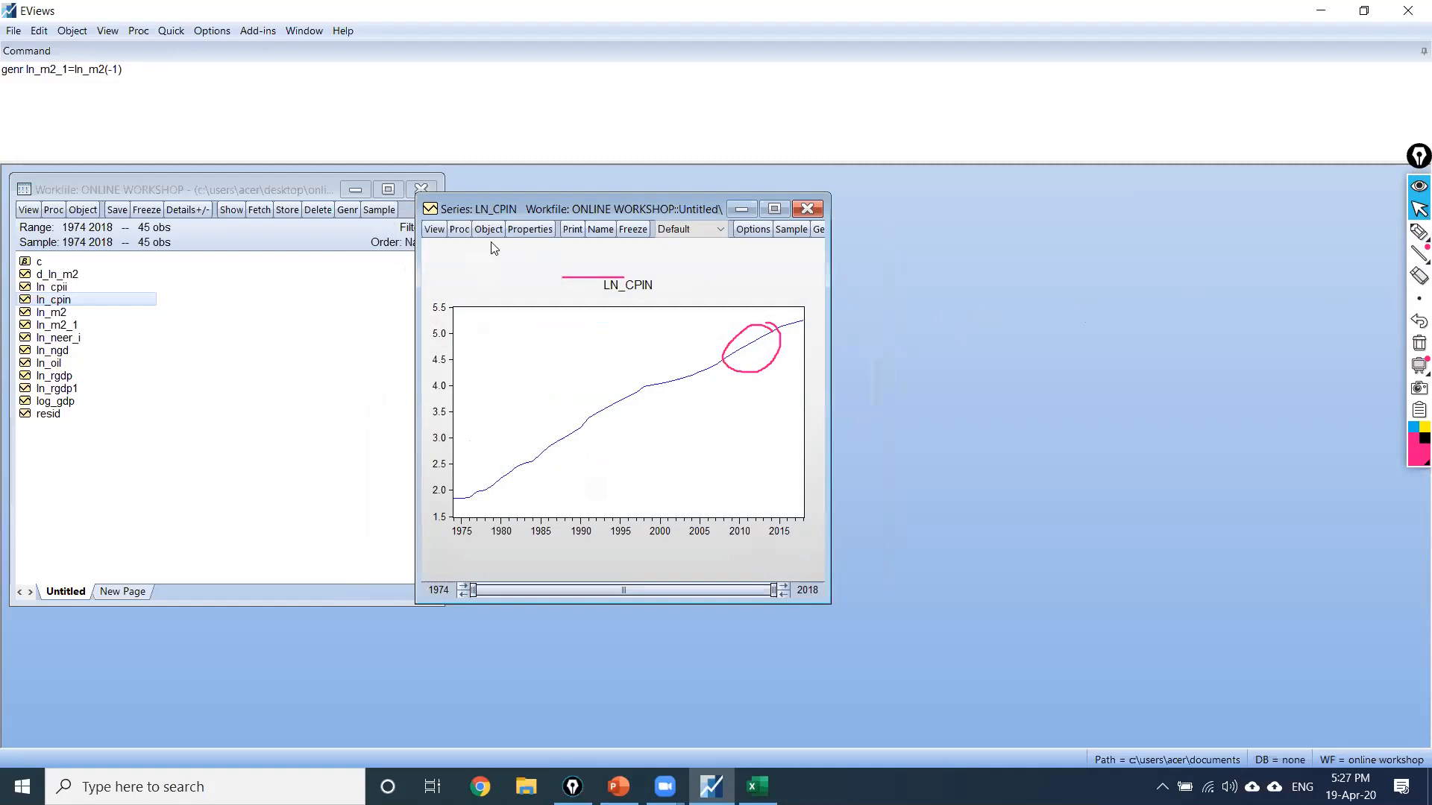
# Step: Run the Augmented Dickey-Fuller test on ln_cpin in 1st difference with intercept, and close the series after viewing the output
pyautogui.click(434, 229)
pyautogui.click(477, 366)
pyautogui.click(483, 377)
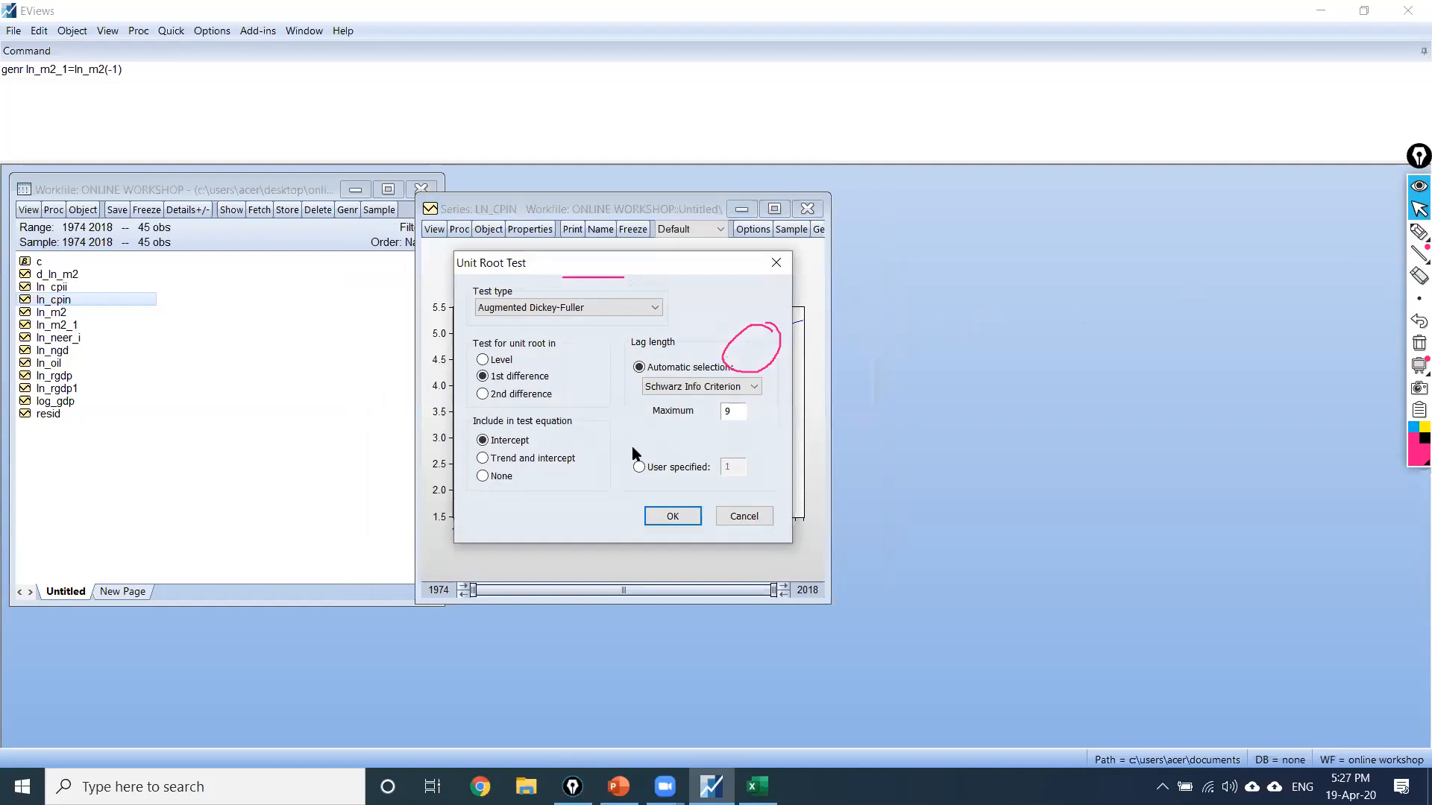
pyautogui.click(651, 519)
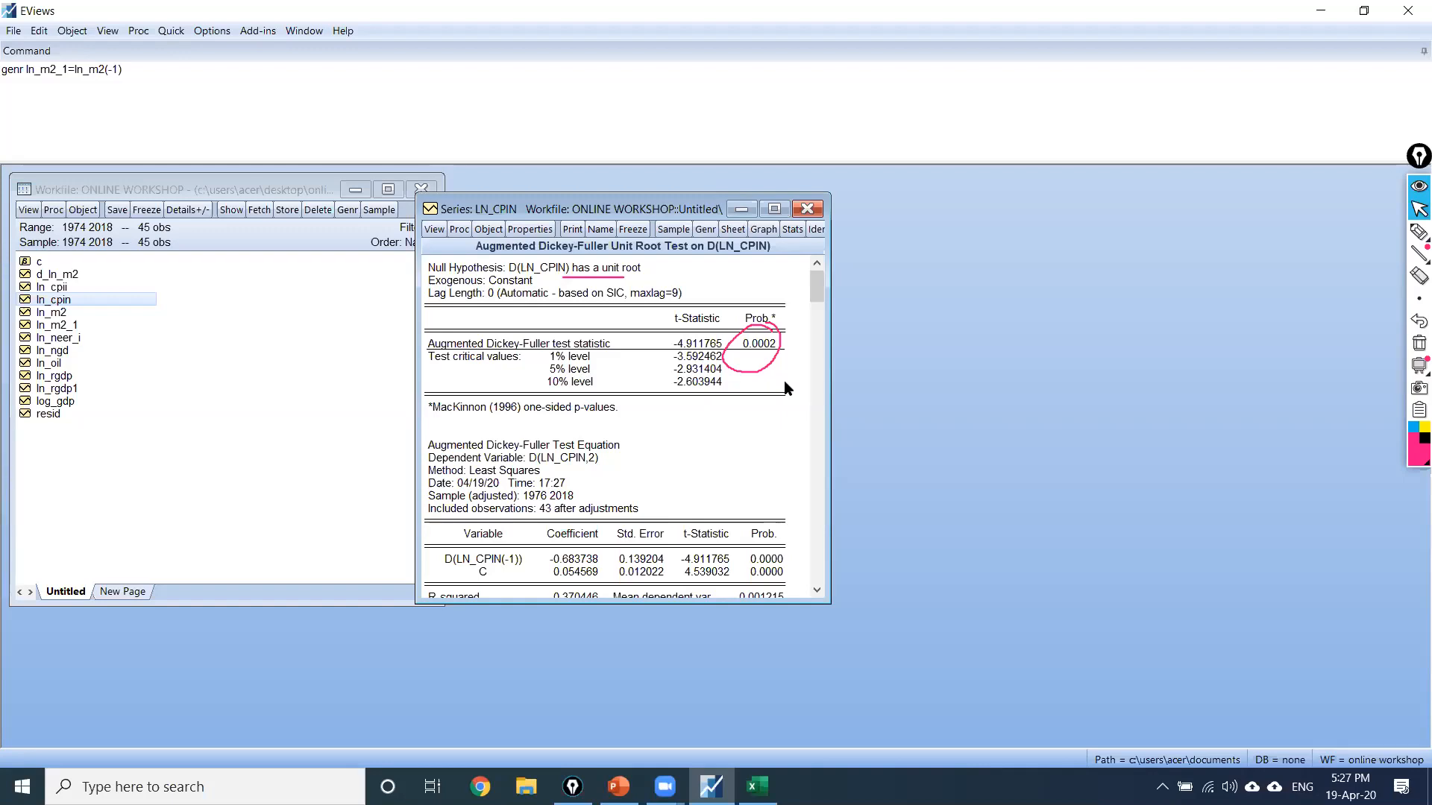
pyautogui.click(815, 211)
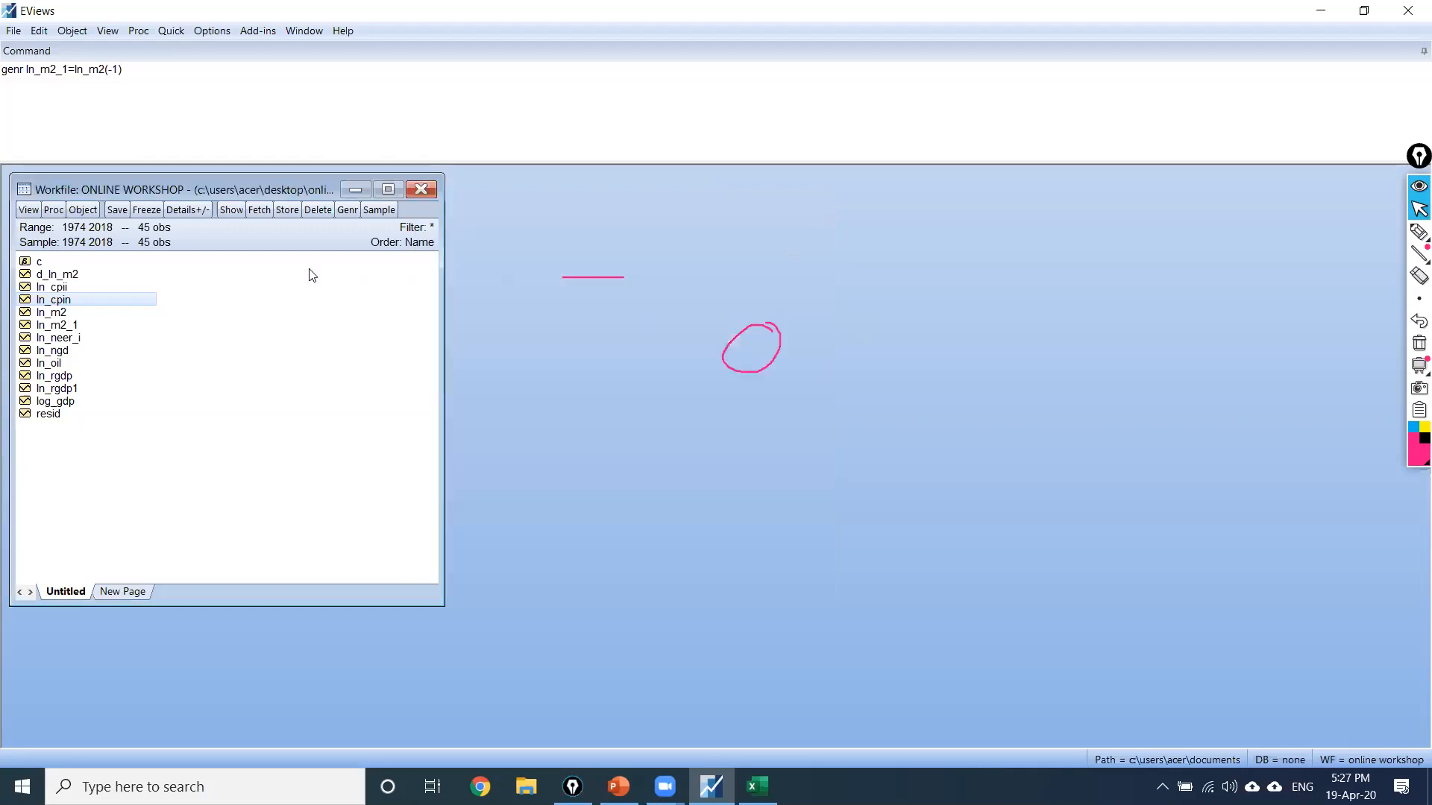
# Step: Select ln_cpii, ln_m2 and ln_rgdp together with ln_cpin and open them as an equation
pyautogui.click(66, 289)
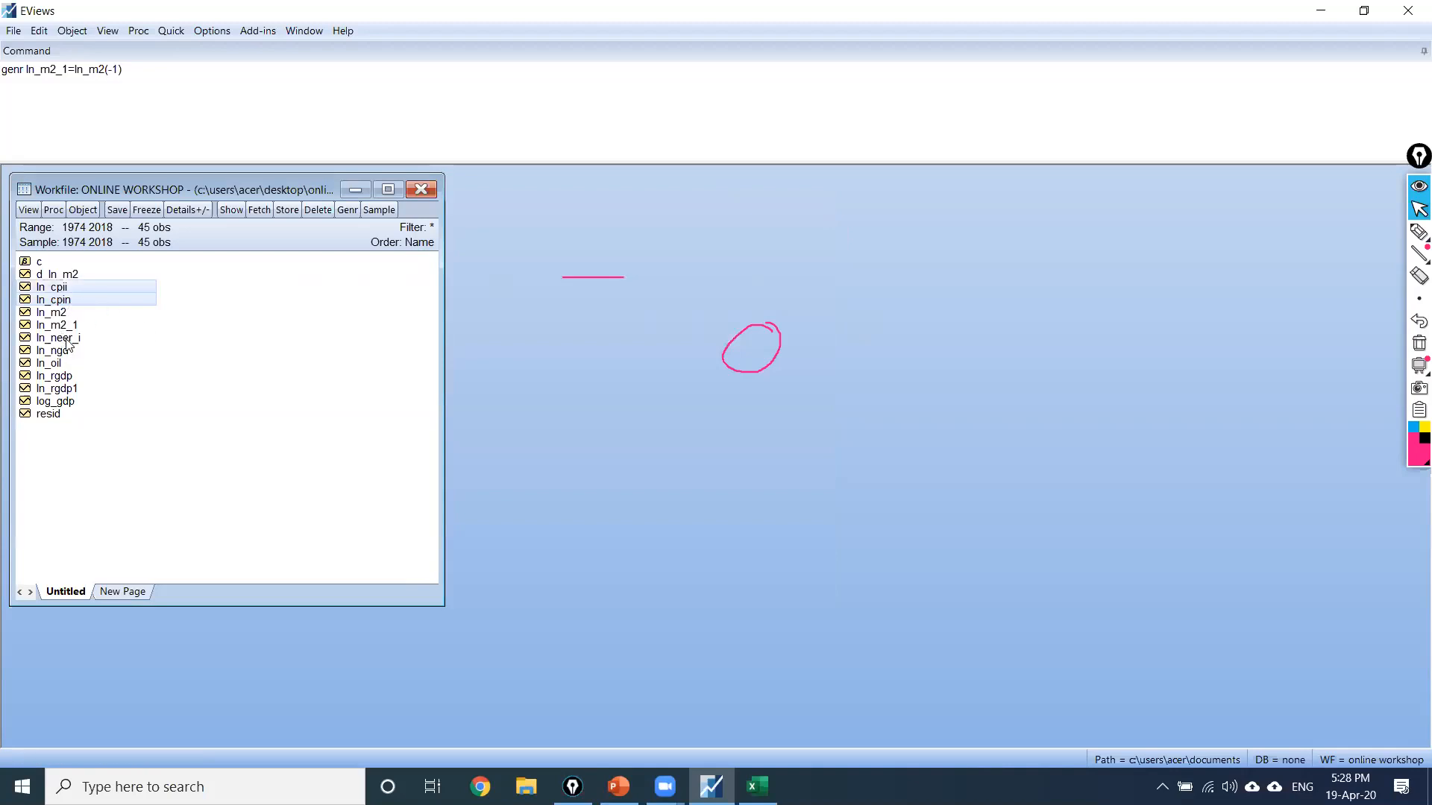
pyautogui.keyDown('ctrl'); pyautogui.click(72, 314); pyautogui.keyUp('ctrl')
pyautogui.keyDown('ctrl'); pyautogui.click(67, 379); pyautogui.keyUp('ctrl')
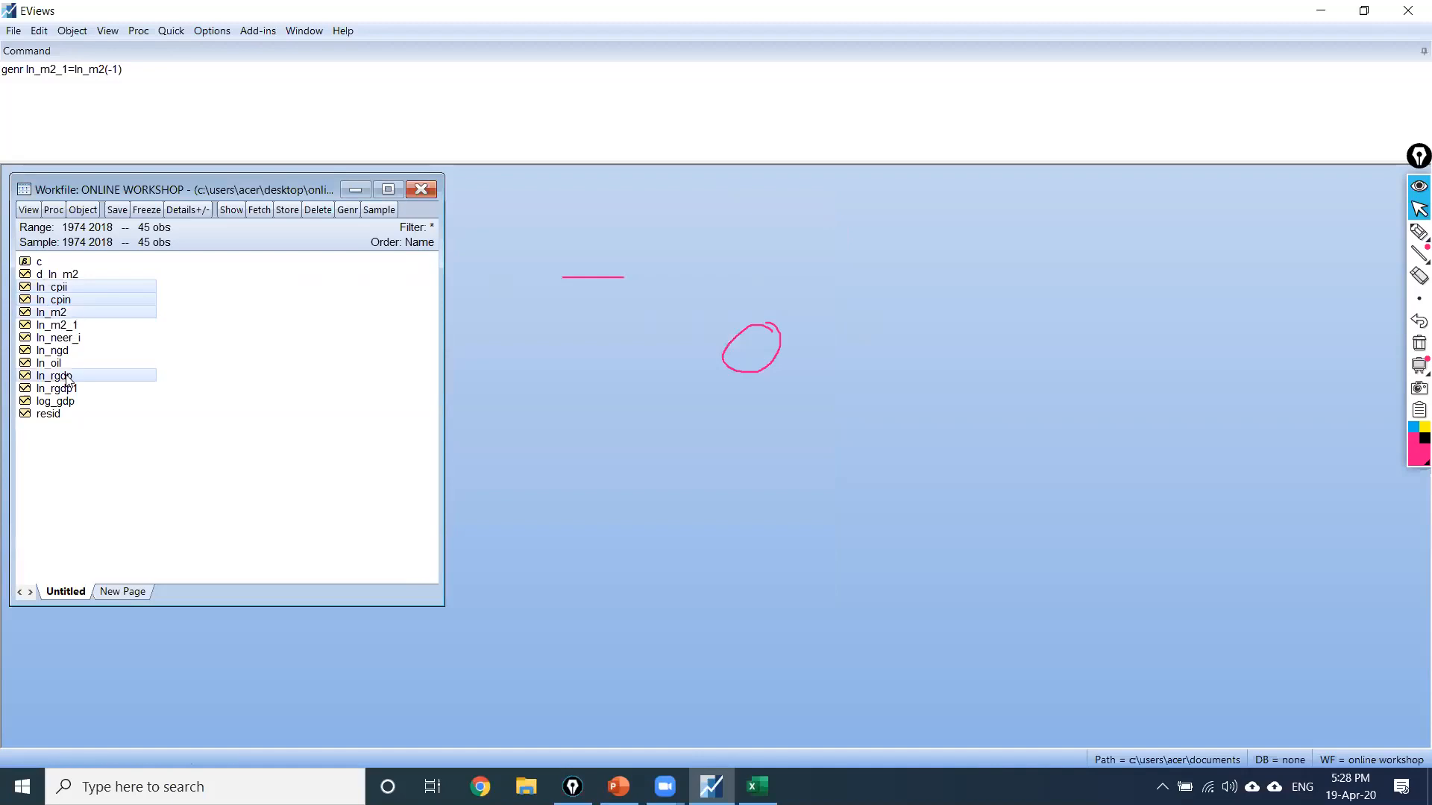
pyautogui.rightClick(68, 377)
pyautogui.moveTo(121, 385)
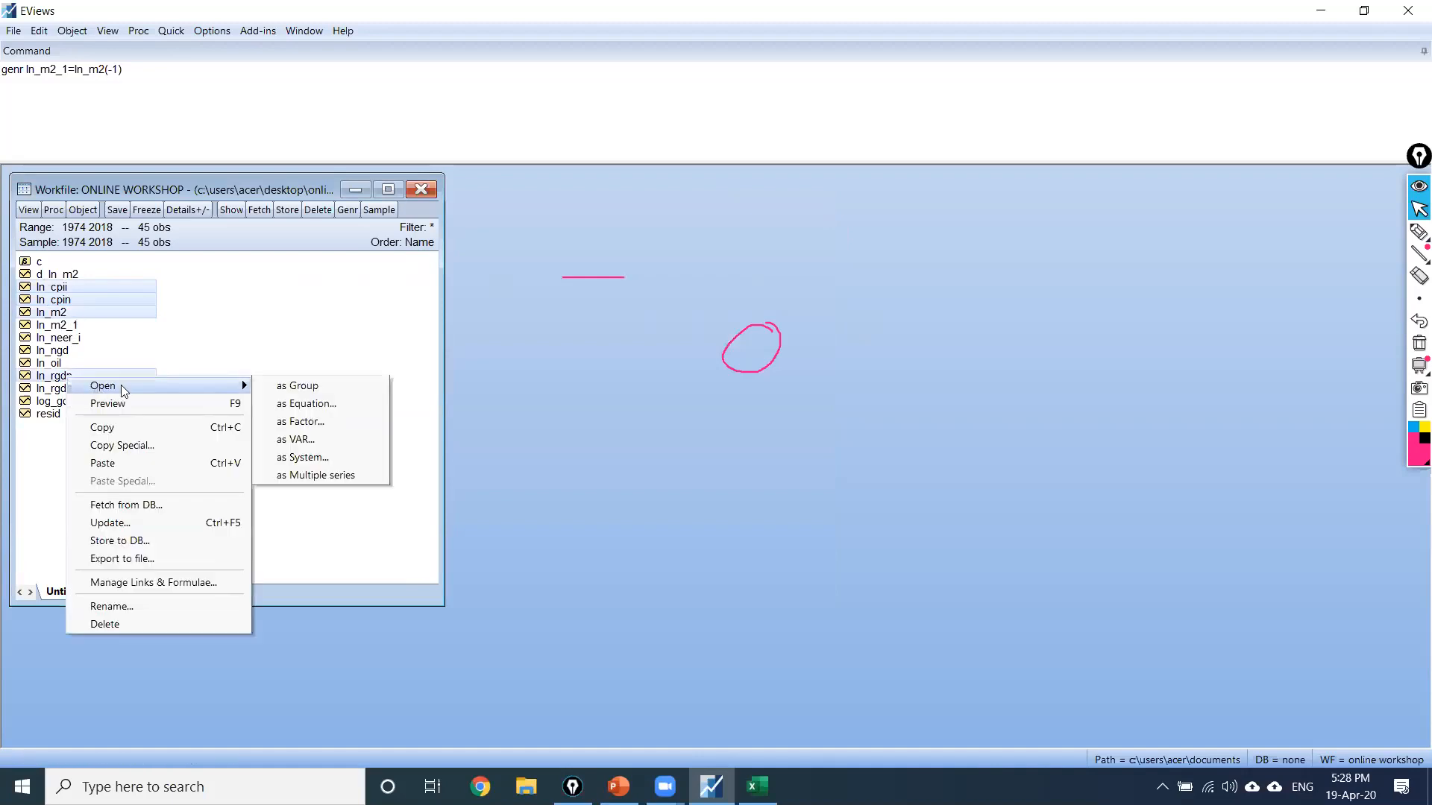
pyautogui.click(306, 403)
# Step: Rewrite the equation specification in first differences as D(ln_cpin) D(ln_cpii) D(ln_m2) D(ln_rgdp) c
pyautogui.click(556, 317)
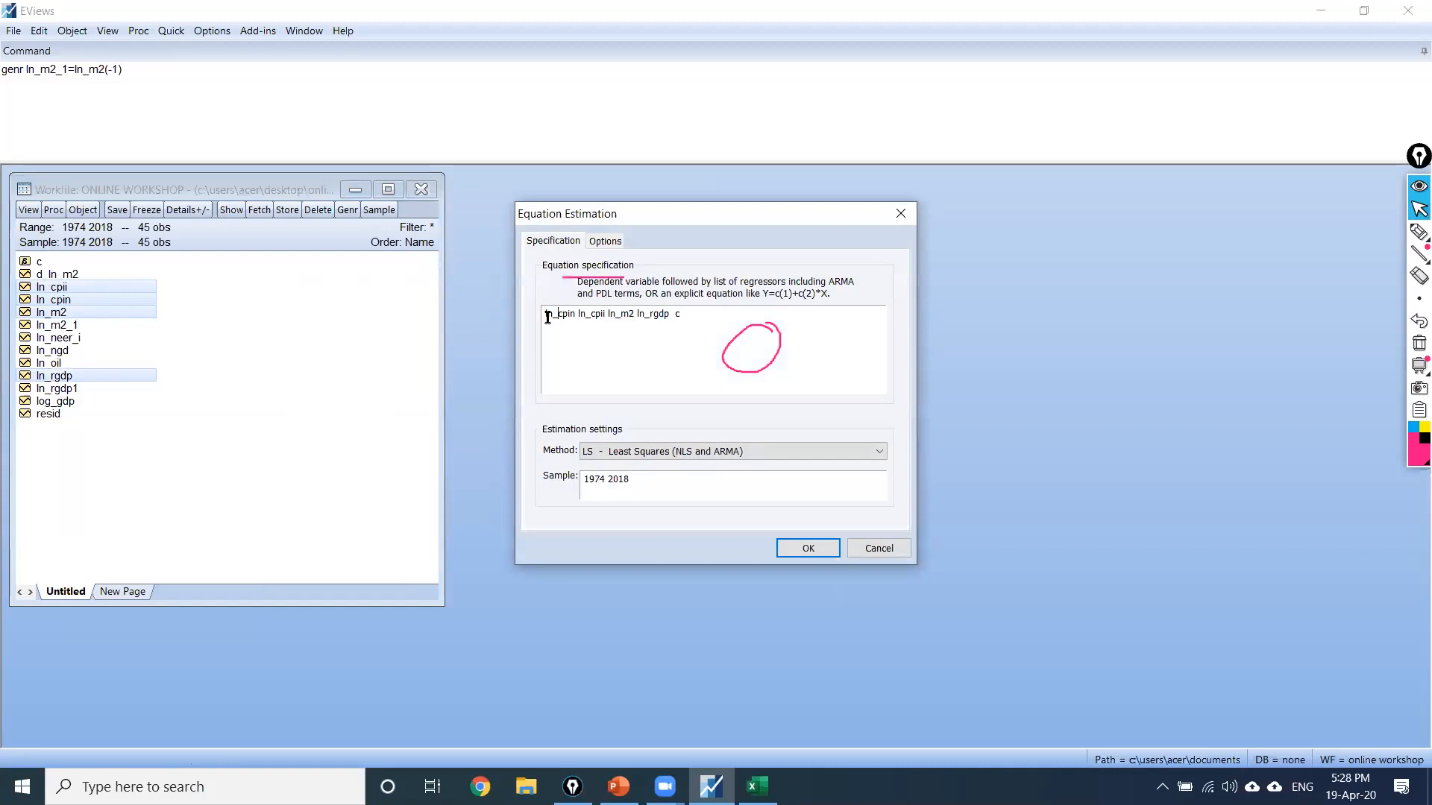
pyautogui.write('D(')
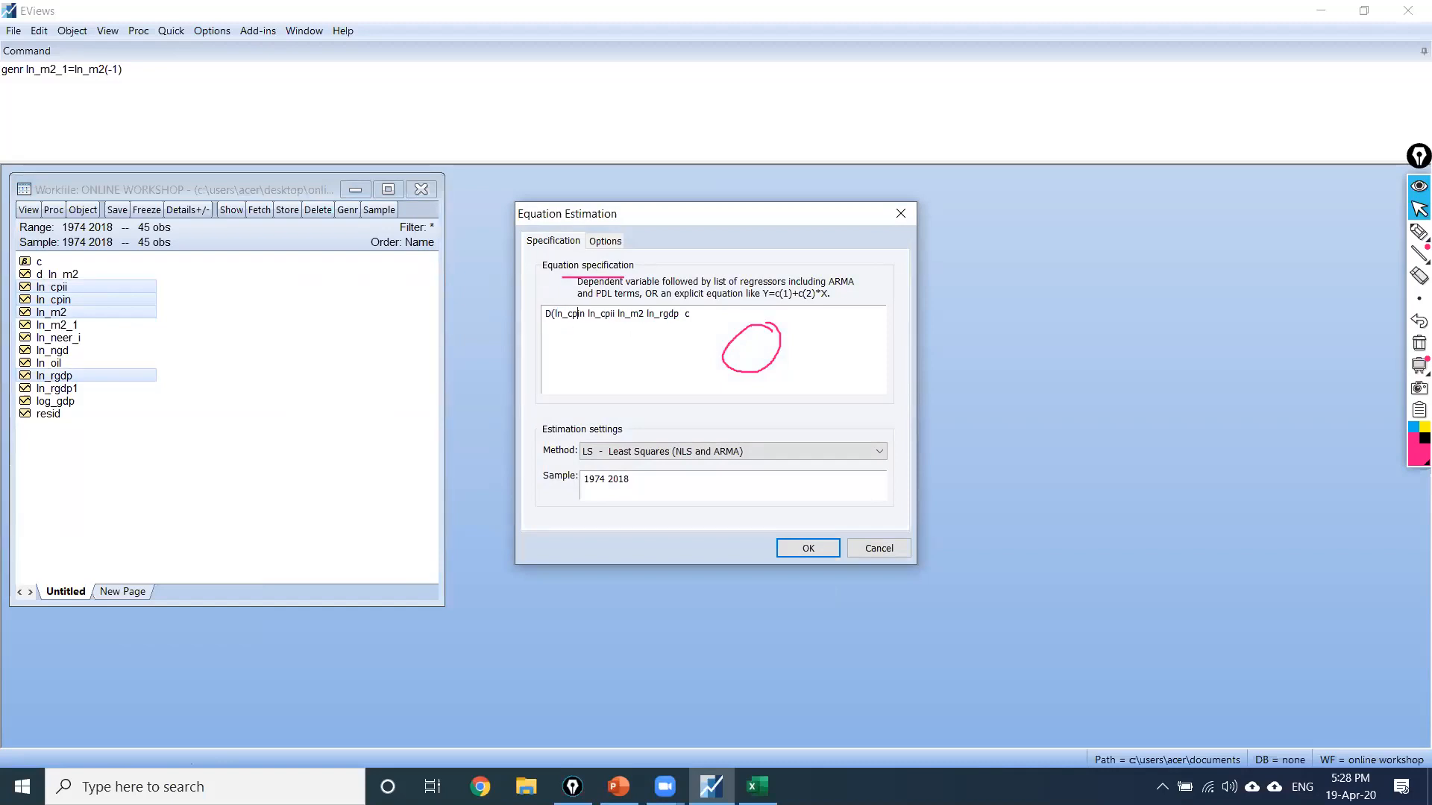
pyautogui.click(585, 314)
pyautogui.write(')')
pyautogui.click(592, 313)
pyautogui.write('D(')
pyautogui.click(628, 314)
pyautogui.write(')')
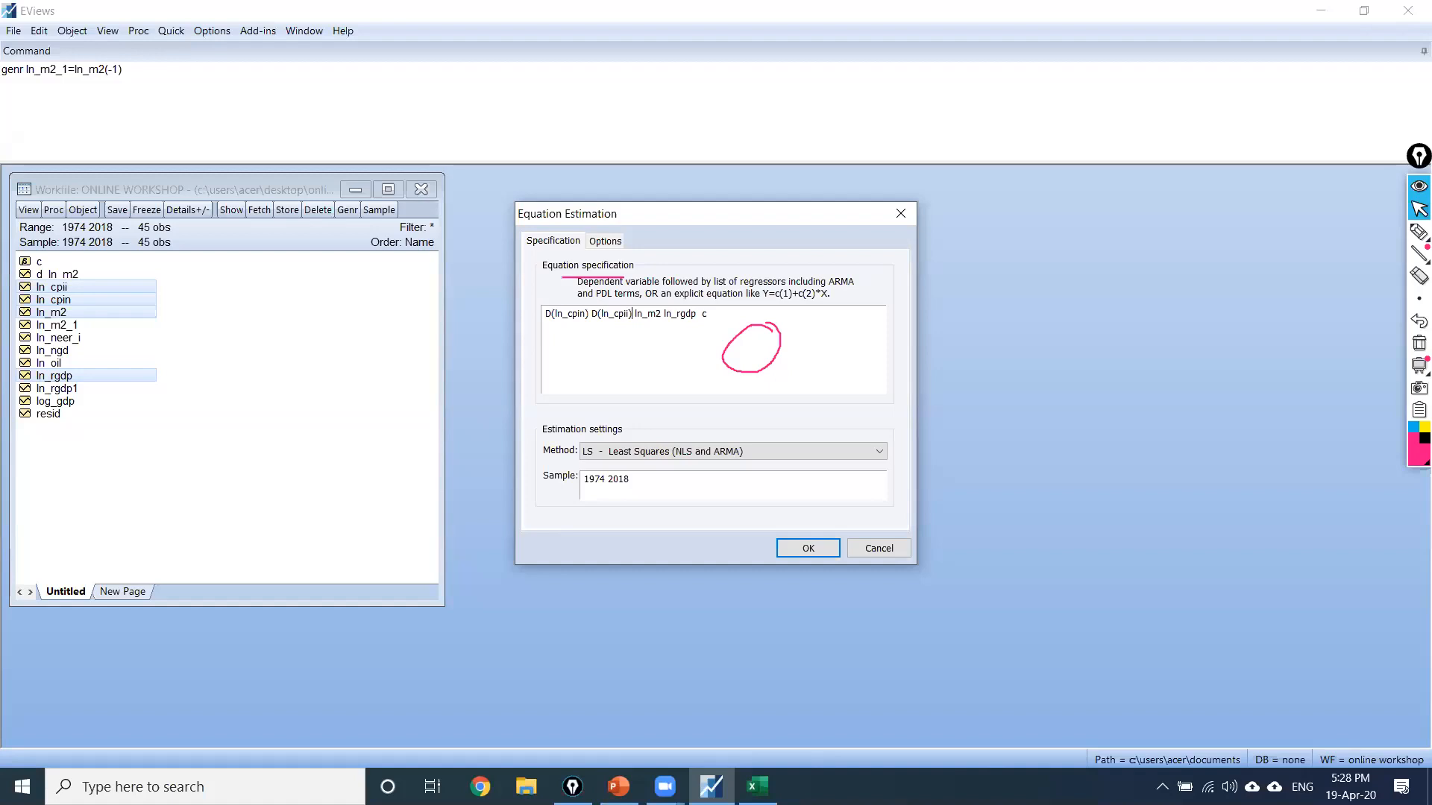
pyautogui.click(635, 314)
pyautogui.write('D(')
pyautogui.click(671, 314)
pyautogui.write(')')
pyautogui.click(677, 314)
pyautogui.write('D(')
# Step: Clear the pen marks, estimate the differenced equation by least squares, and place its output window beside the workfile
pyautogui.click(1419, 343)
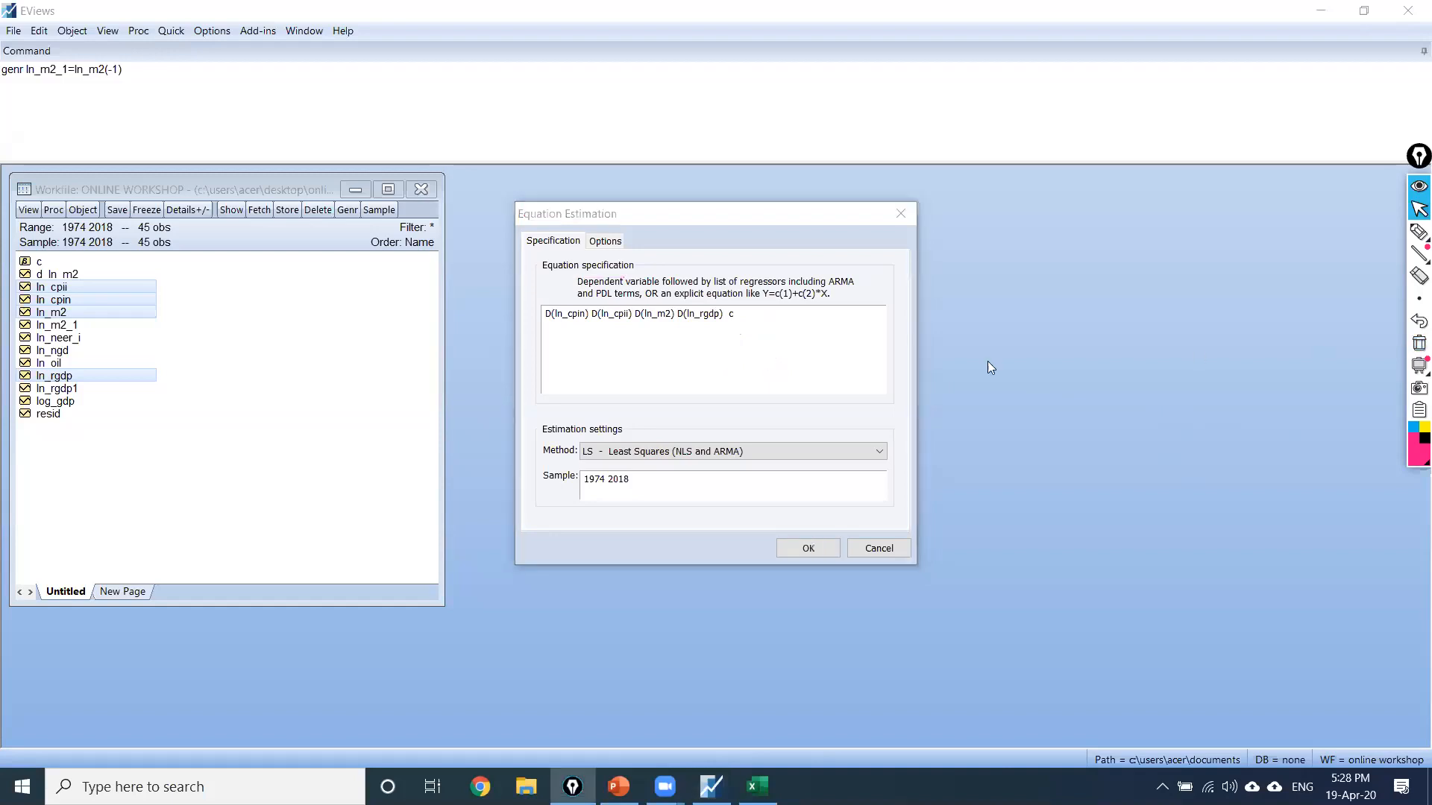
pyautogui.click(807, 550)
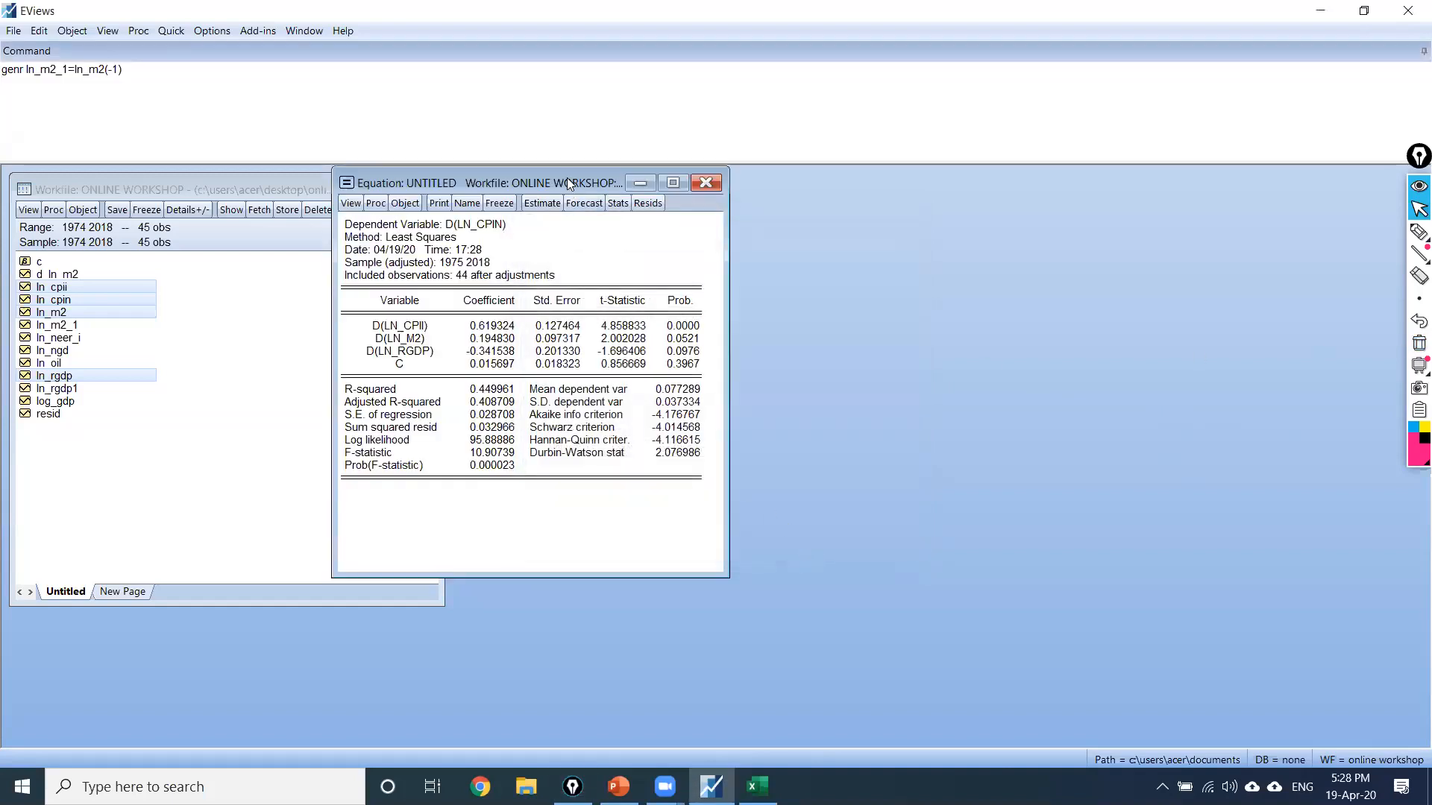
pyautogui.moveTo(567, 182); pyautogui.dragTo(711, 193)
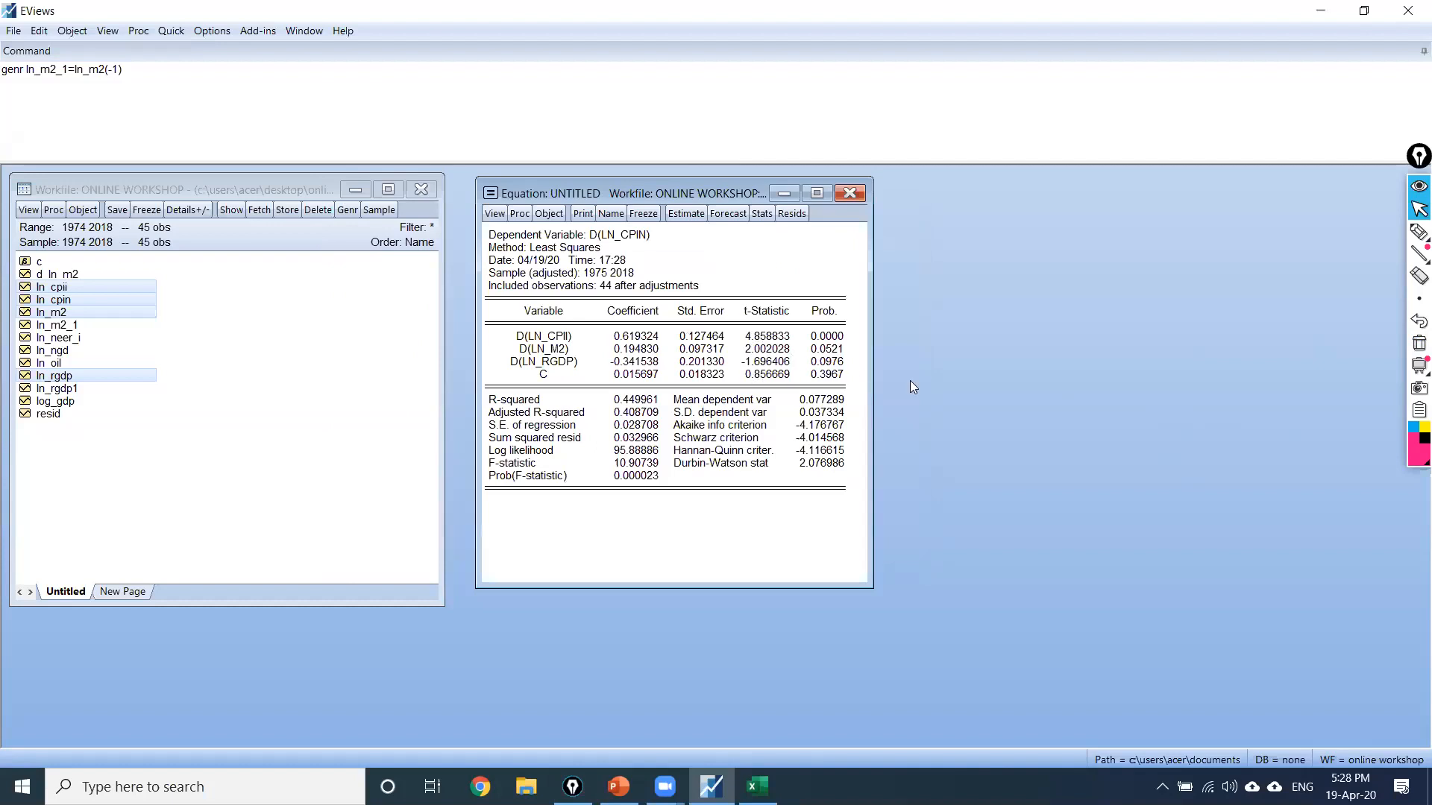
# Step: With the pen, underline the dependent variable, bracket the regressors, box the probabilities, and add arrows at D(LN_CPII) and D(LN_M2)
pyautogui.click(1418, 231)
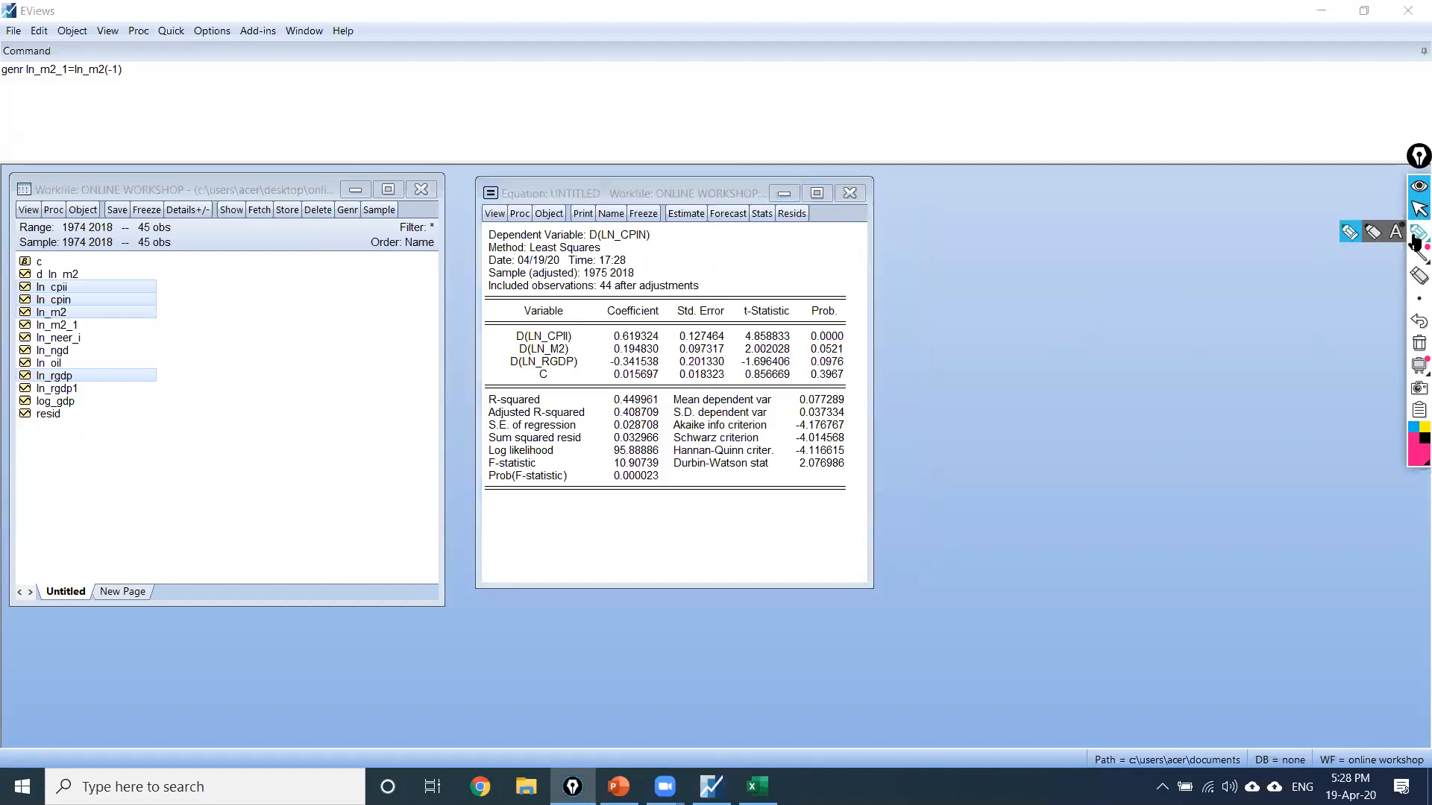
pyautogui.moveTo(589, 242); pyautogui.dragTo(649, 239)
pyautogui.moveTo(501, 328)
pyautogui.mouseDown()
pyautogui.moveTo(494, 373)
pyautogui.moveTo(507, 383)
pyautogui.mouseUp()
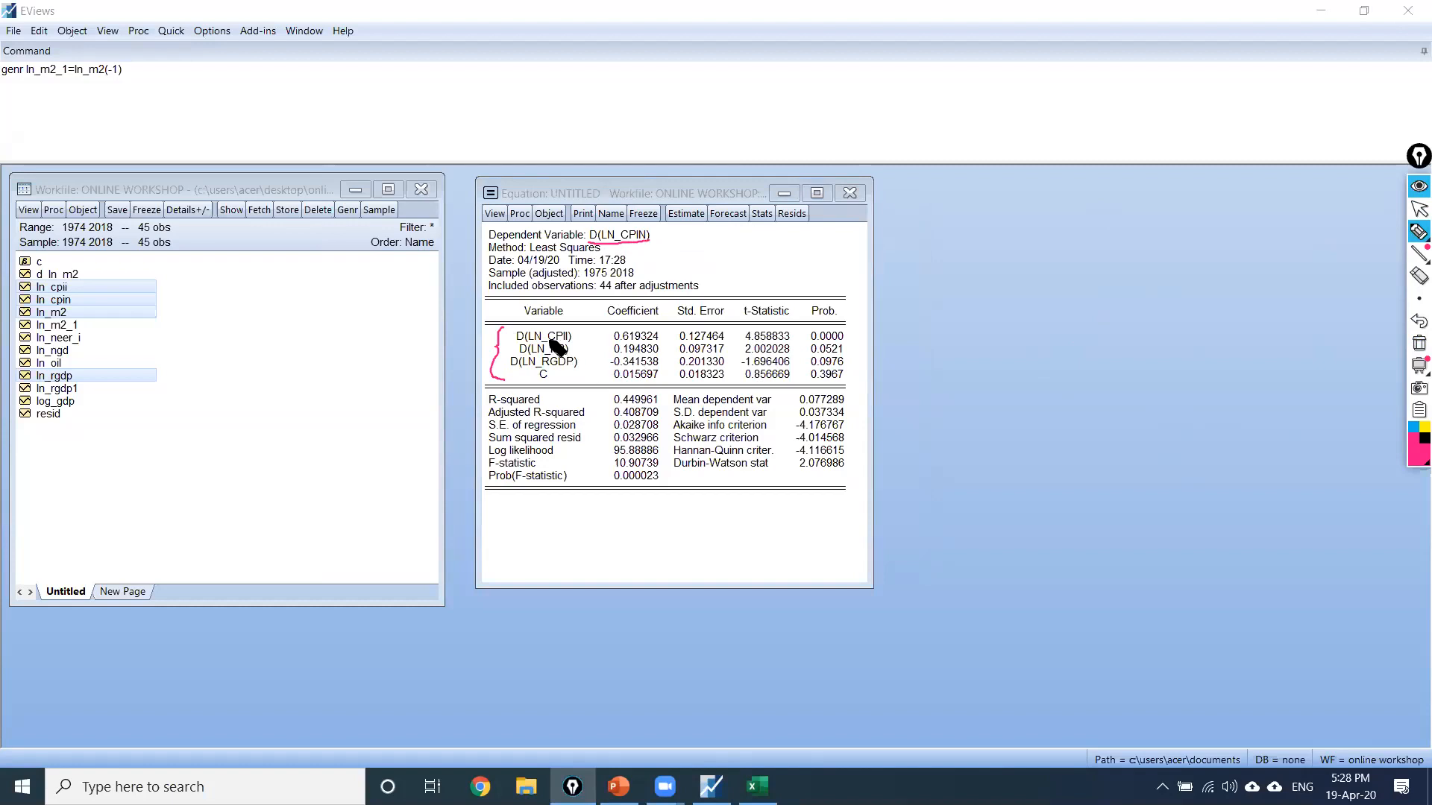
pyautogui.moveTo(580, 338); pyautogui.dragTo(633, 342)
pyautogui.moveTo(800, 323)
pyautogui.mouseDown()
pyautogui.moveTo(798, 382)
pyautogui.moveTo(865, 352)
pyautogui.moveTo(847, 323)
pyautogui.moveTo(801, 327)
pyautogui.moveTo(862, 321)
pyautogui.mouseUp()
pyautogui.moveTo(575, 354); pyautogui.dragTo(603, 342)
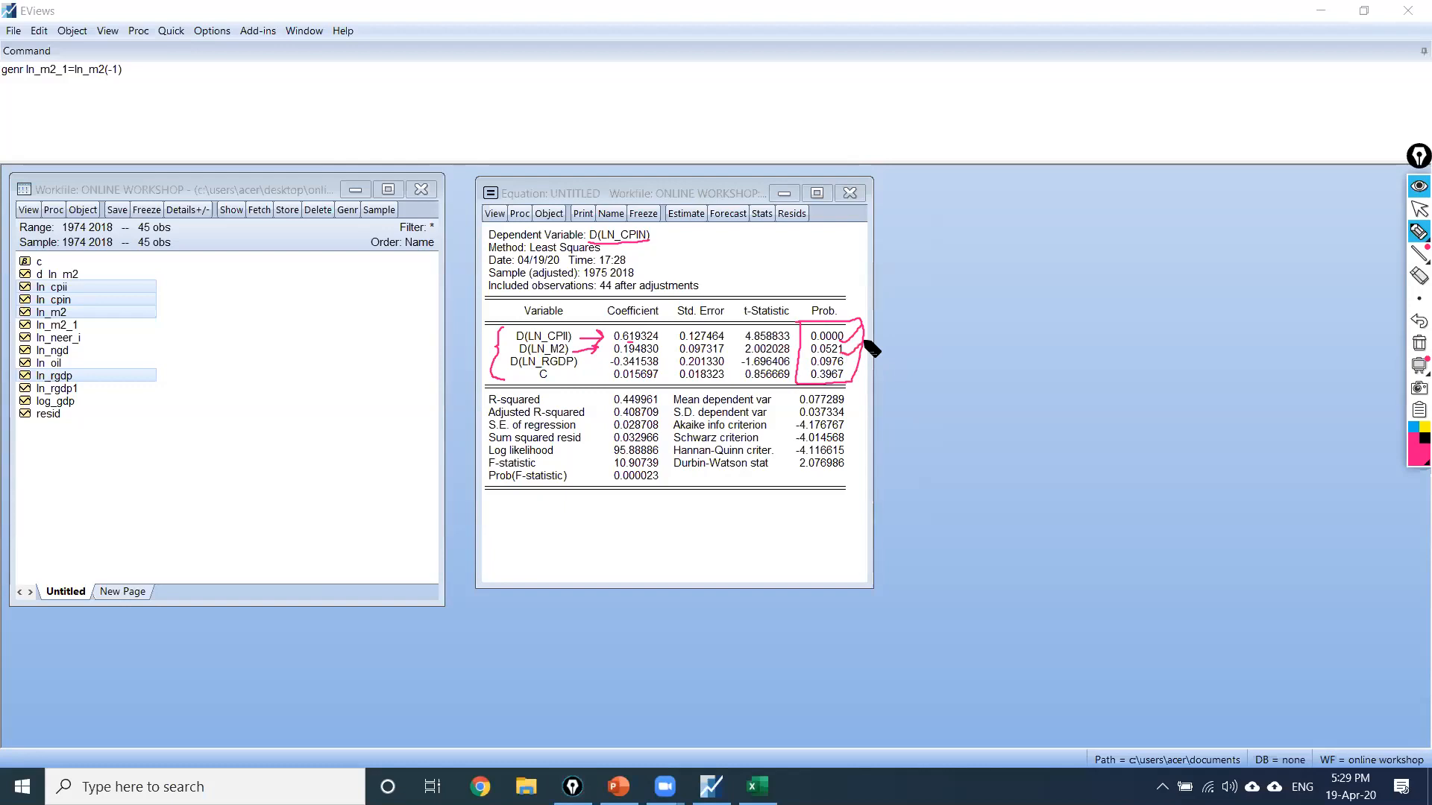
# Step: Draw an arrow at D(LN_RGDP), tick its probability, and circle the R-squared value
pyautogui.moveTo(578, 363); pyautogui.dragTo(603, 363)
pyautogui.moveTo(844, 363); pyautogui.dragTo(864, 356)
pyautogui.moveTo(604, 387)
pyautogui.mouseDown()
pyautogui.moveTo(647, 407)
pyautogui.moveTo(644, 382)
pyautogui.moveTo(613, 393)
pyautogui.mouseUp()
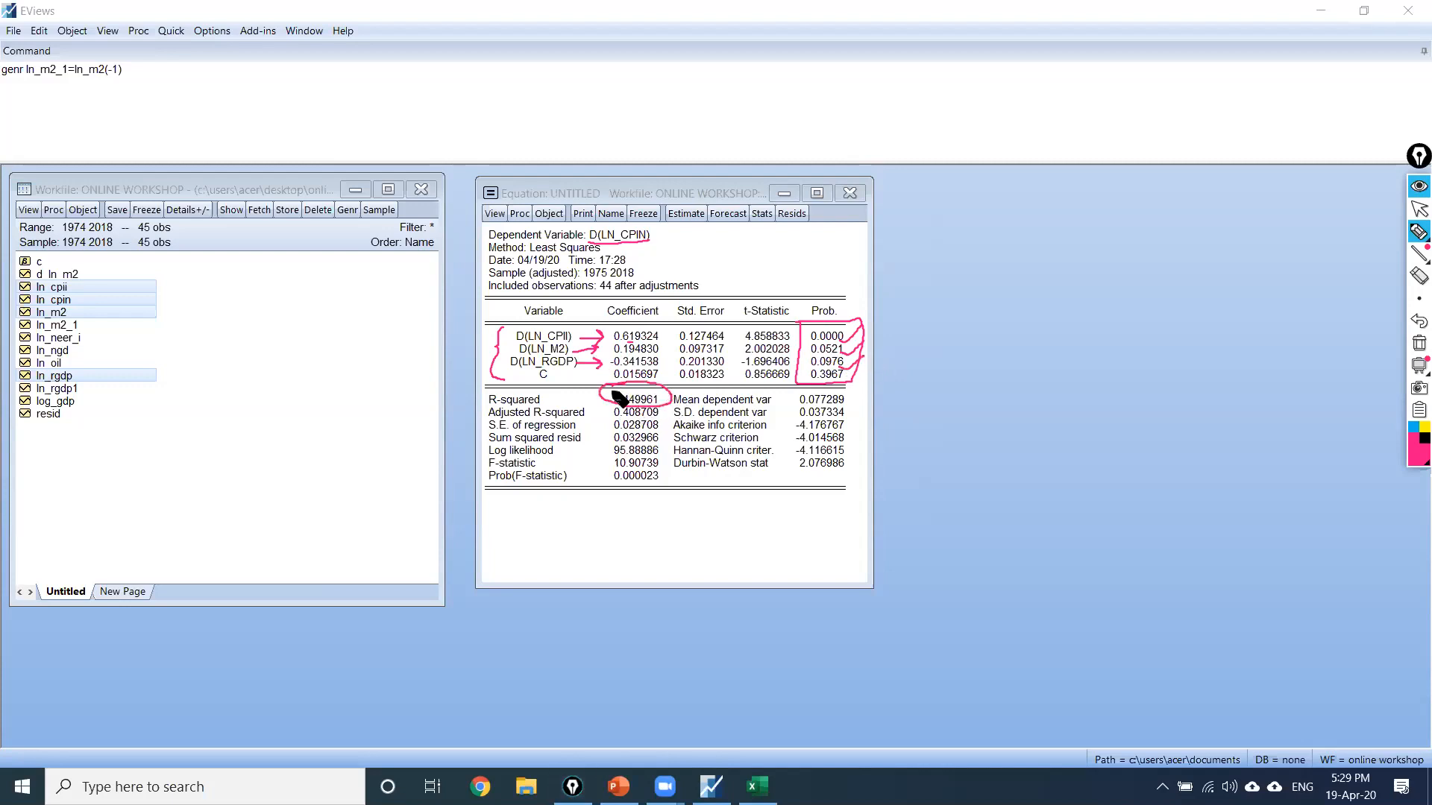
# Step: Draw an arrow from the Durbin-Watson statistic to a handwritten, underlined note "No auto." beside the output
pyautogui.moveTo(856, 463)
pyautogui.mouseDown()
pyautogui.moveTo(790, 485)
pyautogui.moveTo(1062, 457)
pyautogui.mouseUp()
pyautogui.click(1068, 450)
pyautogui.moveTo(963, 484); pyautogui.dragTo(1053, 480)
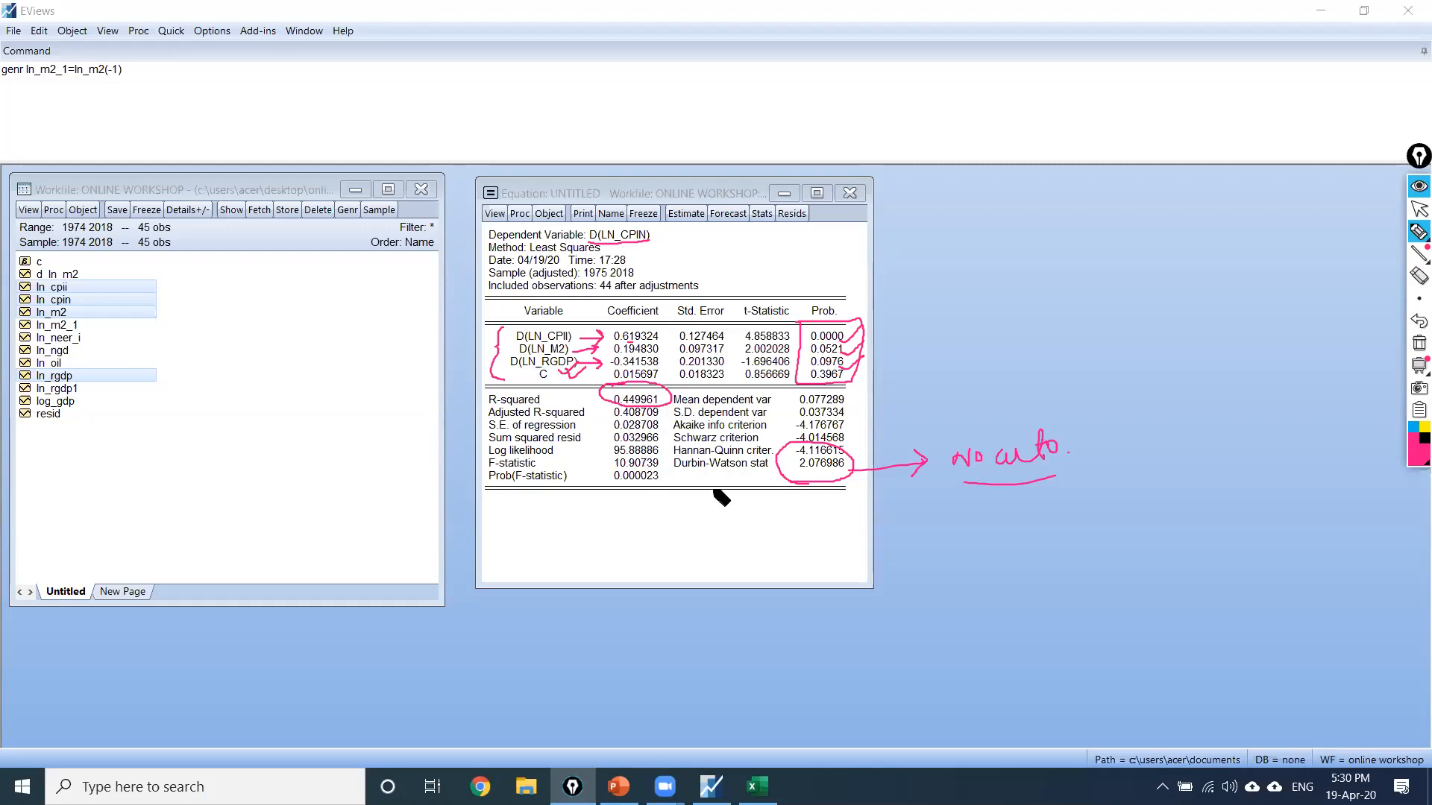
# Step: With the pen, double-underline the Durbin-Watson row, then circle the dependent variable D(LN_CPIN) and the list of regressors
pyautogui.moveTo(680, 480); pyautogui.dragTo(841, 483)
pyautogui.moveTo(720, 492)
pyautogui.mouseDown()
pyautogui.moveTo(692, 492)
pyautogui.moveTo(843, 491)
pyautogui.mouseUp()
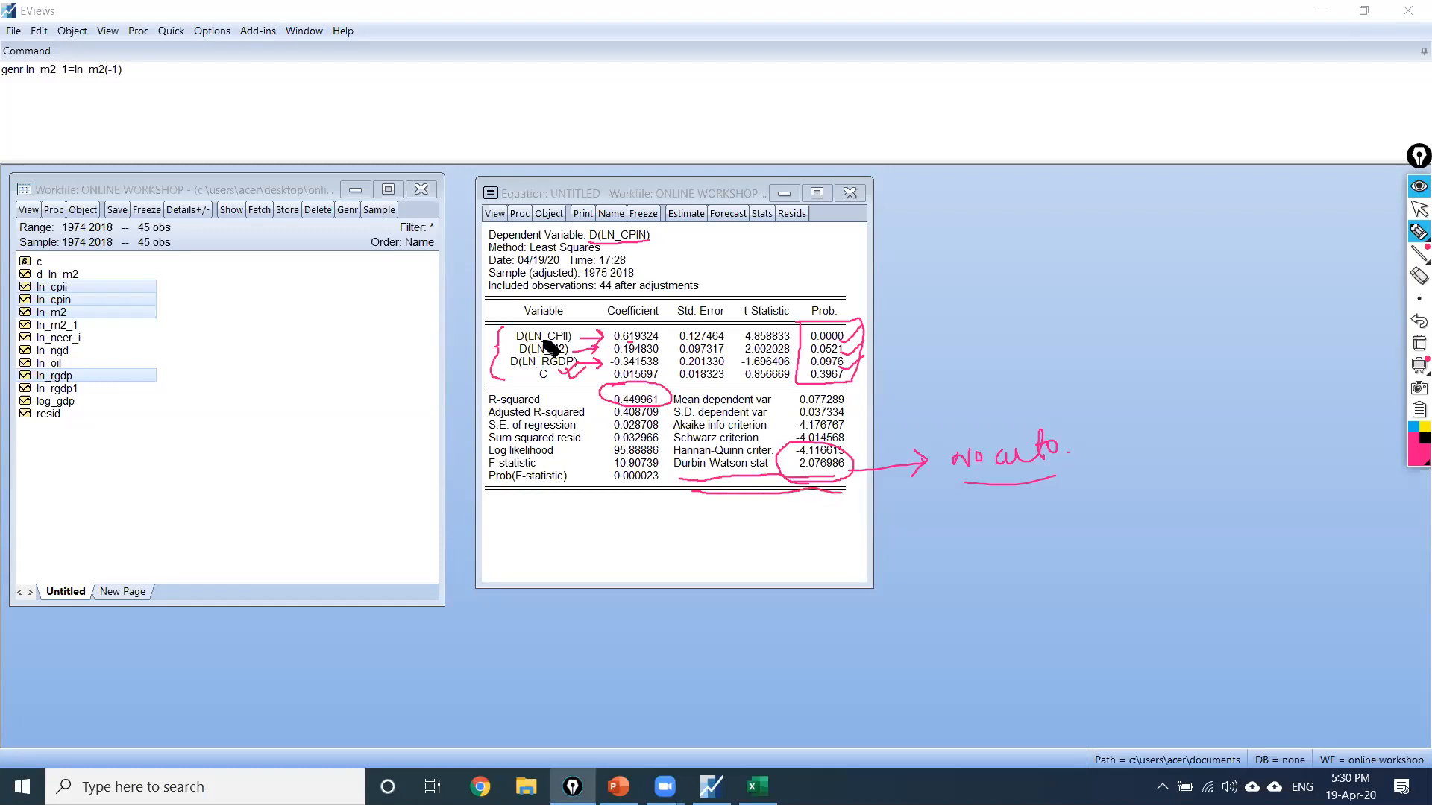
pyautogui.moveTo(624, 234)
pyautogui.mouseDown()
pyautogui.moveTo(605, 218)
pyautogui.moveTo(605, 257)
pyautogui.moveTo(655, 245)
pyautogui.moveTo(609, 236)
pyautogui.mouseUp()
pyautogui.moveTo(583, 314)
pyautogui.mouseDown()
pyautogui.moveTo(512, 344)
pyautogui.moveTo(504, 388)
pyautogui.moveTo(601, 316)
pyautogui.moveTo(581, 312)
pyautogui.mouseUp()
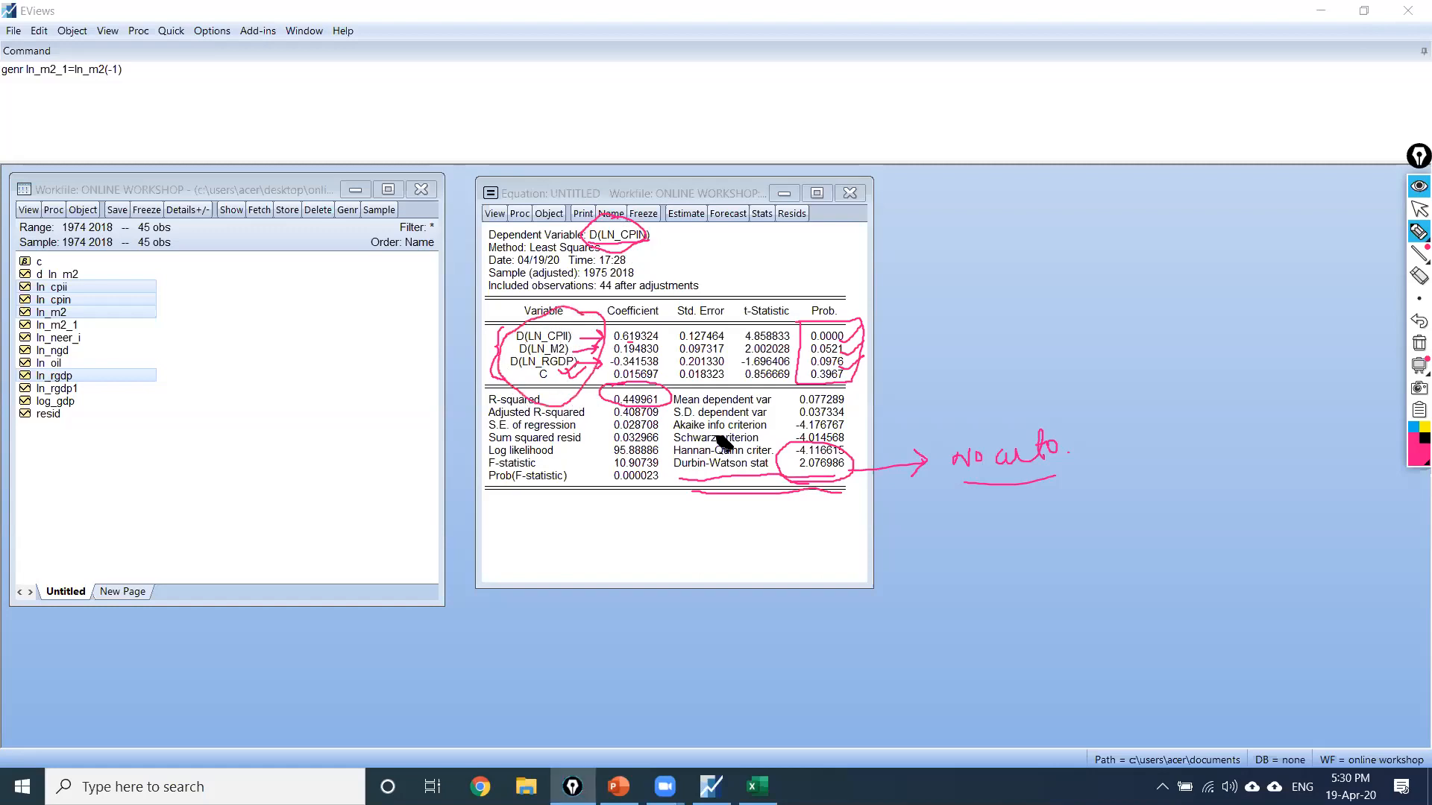
# Step: Shift the equation output window slightly and erase all pen marks from the screen
pyautogui.click(1418, 208)
pyautogui.click(720, 195)
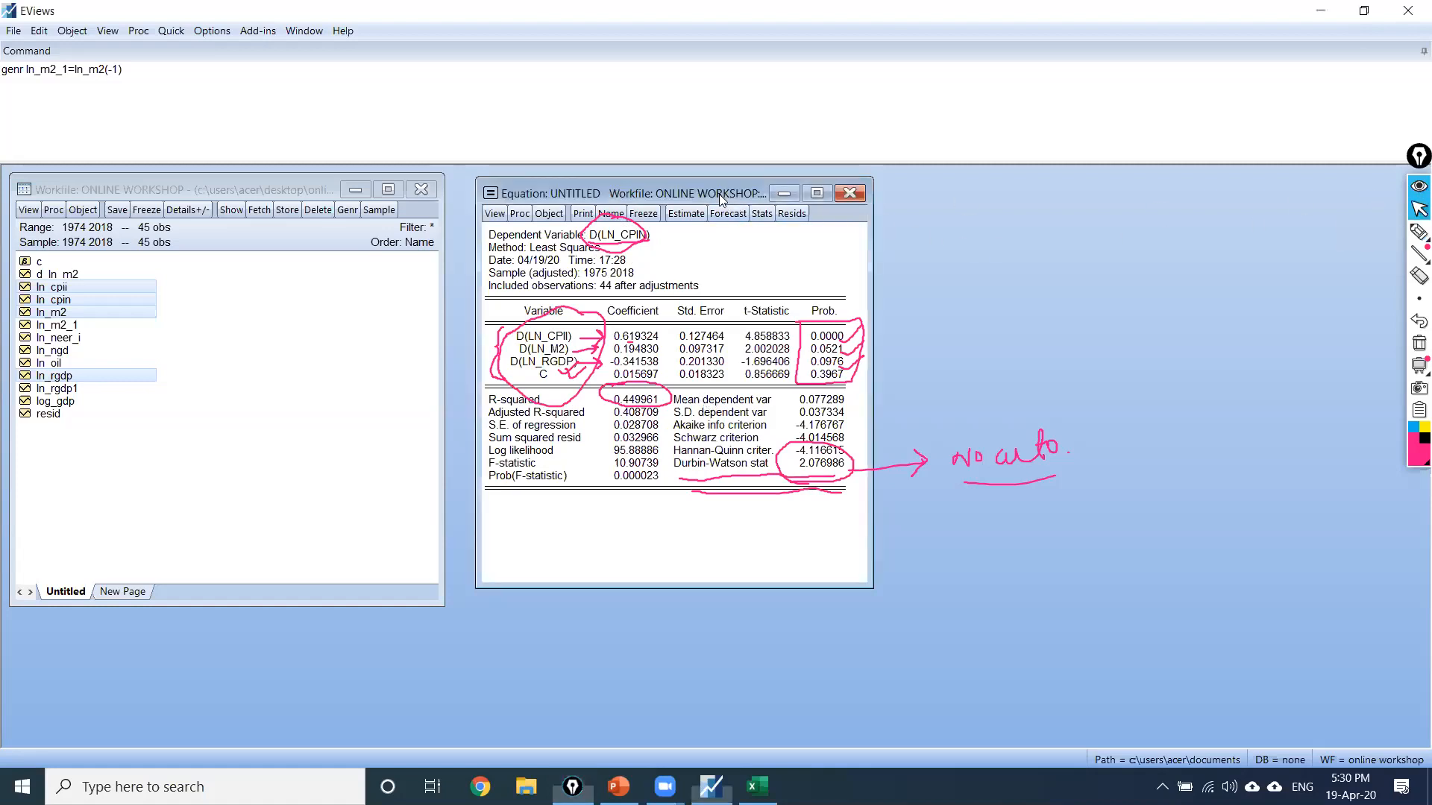
pyautogui.moveTo(719, 194); pyautogui.dragTo(732, 190)
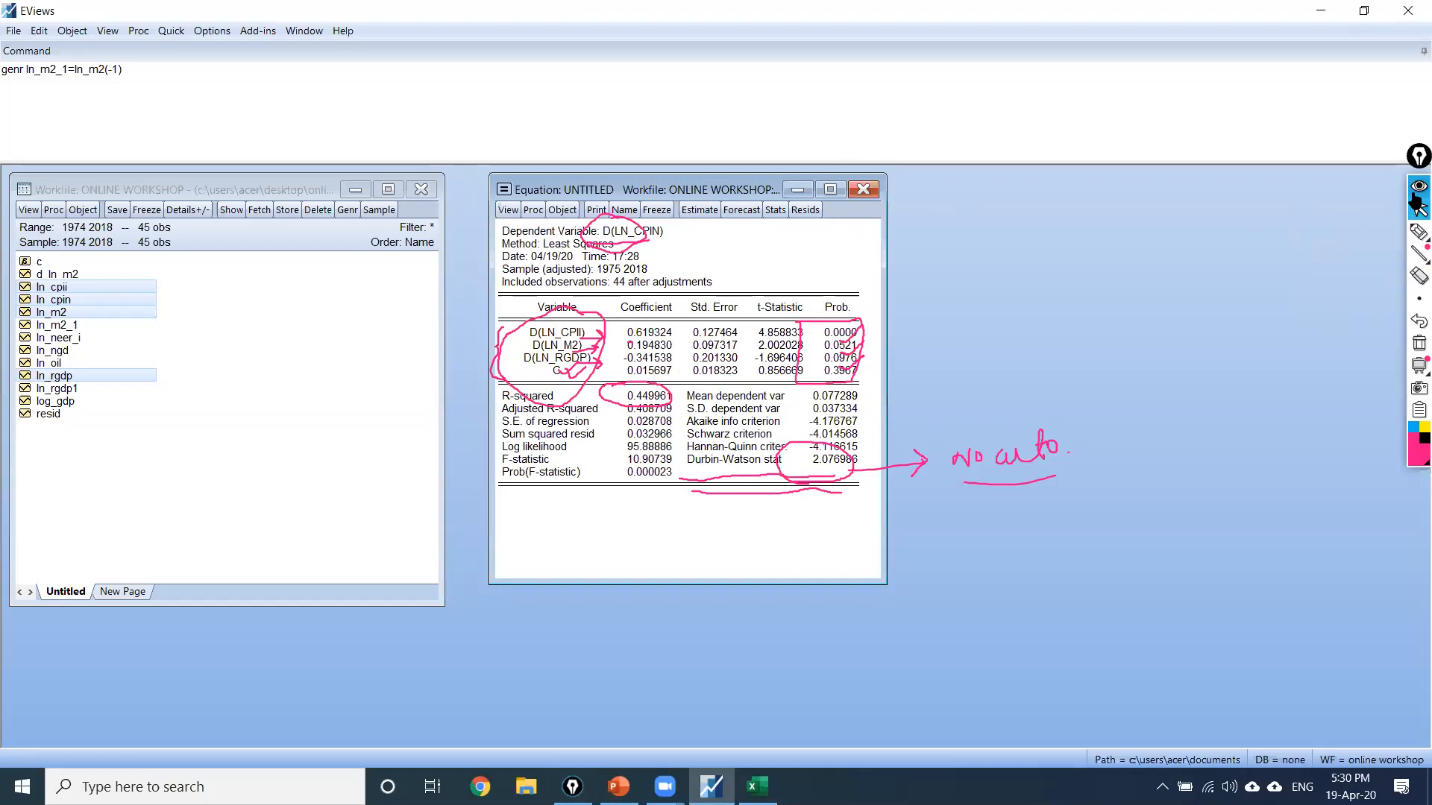
pyautogui.click(1418, 344)
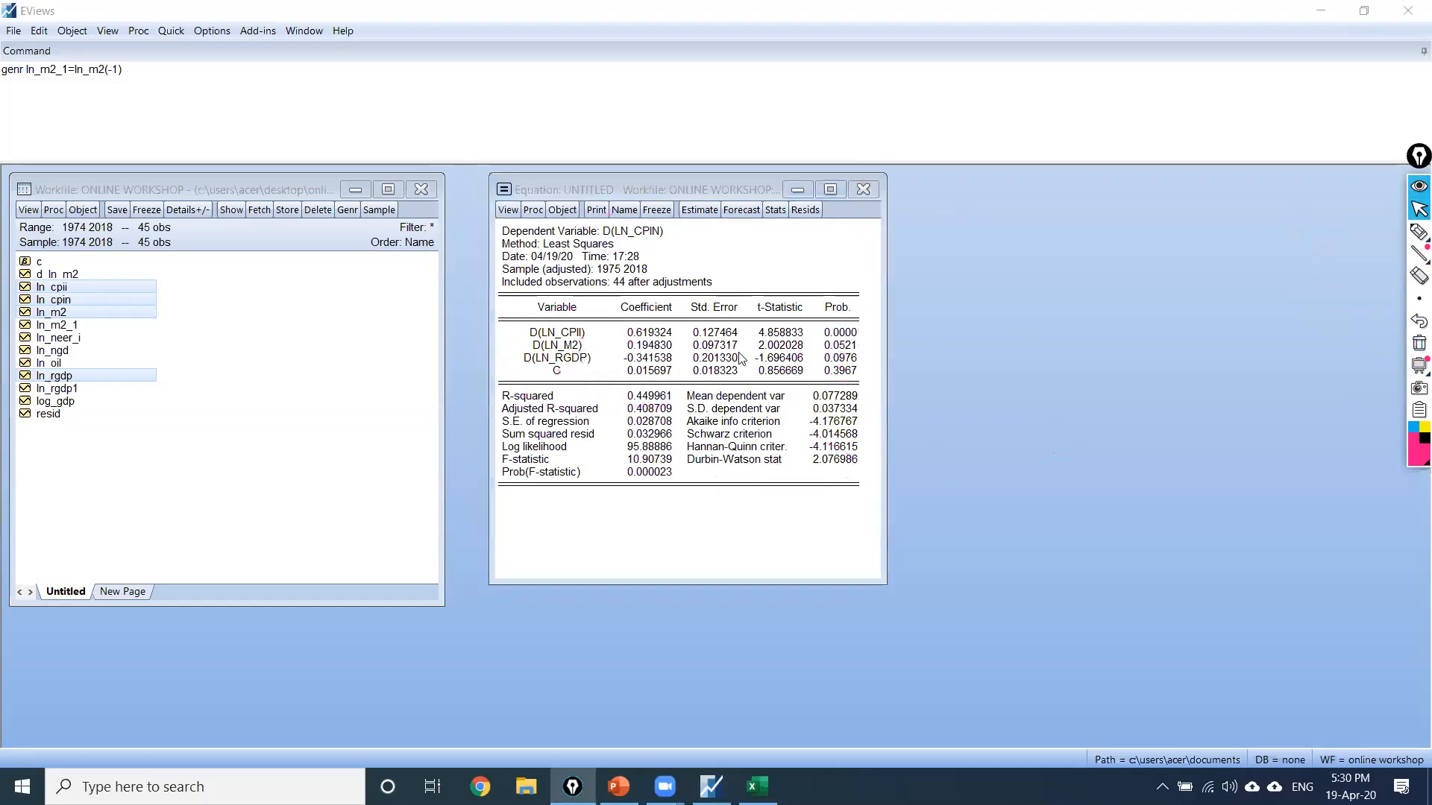
pyautogui.click(509, 210)
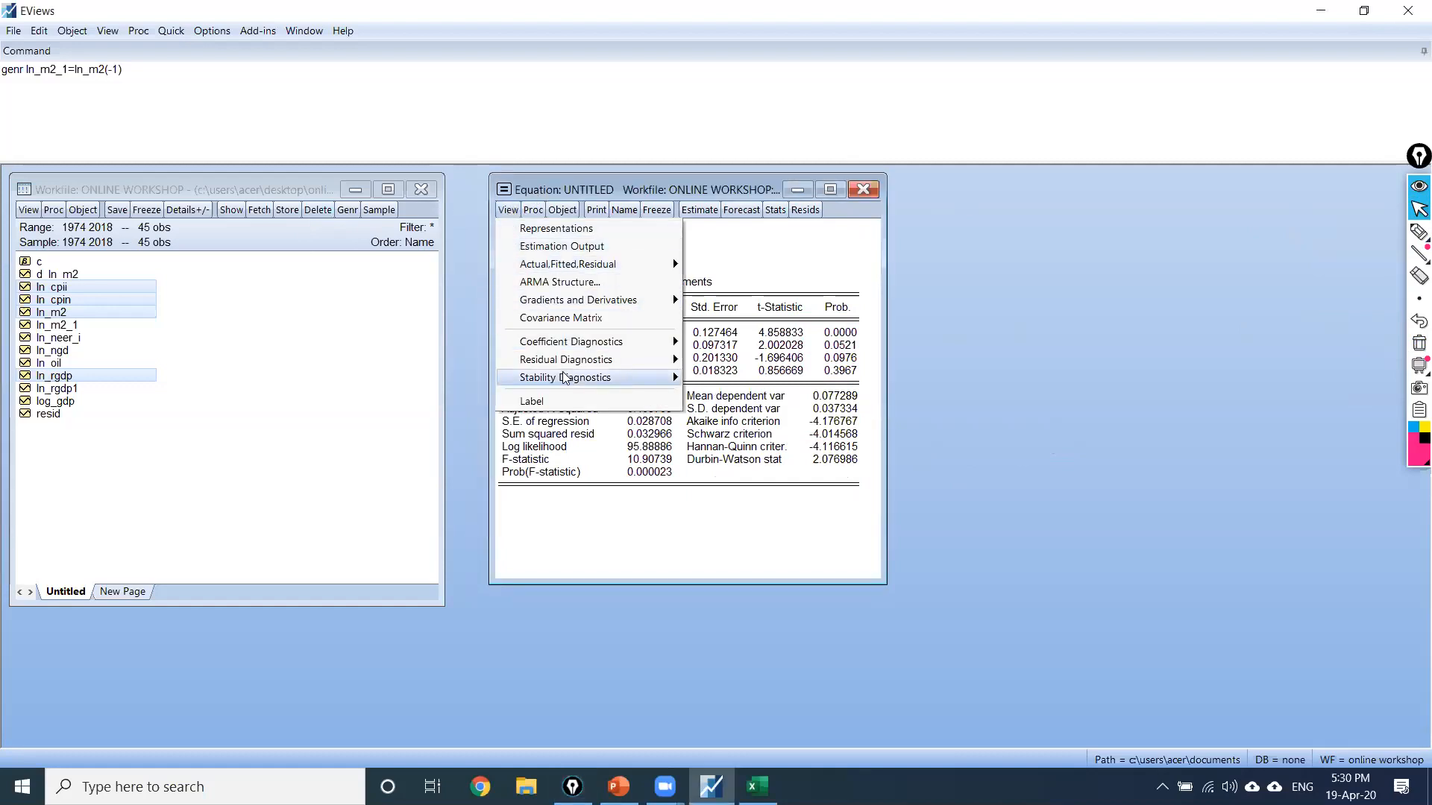
pyautogui.moveTo(565, 378)
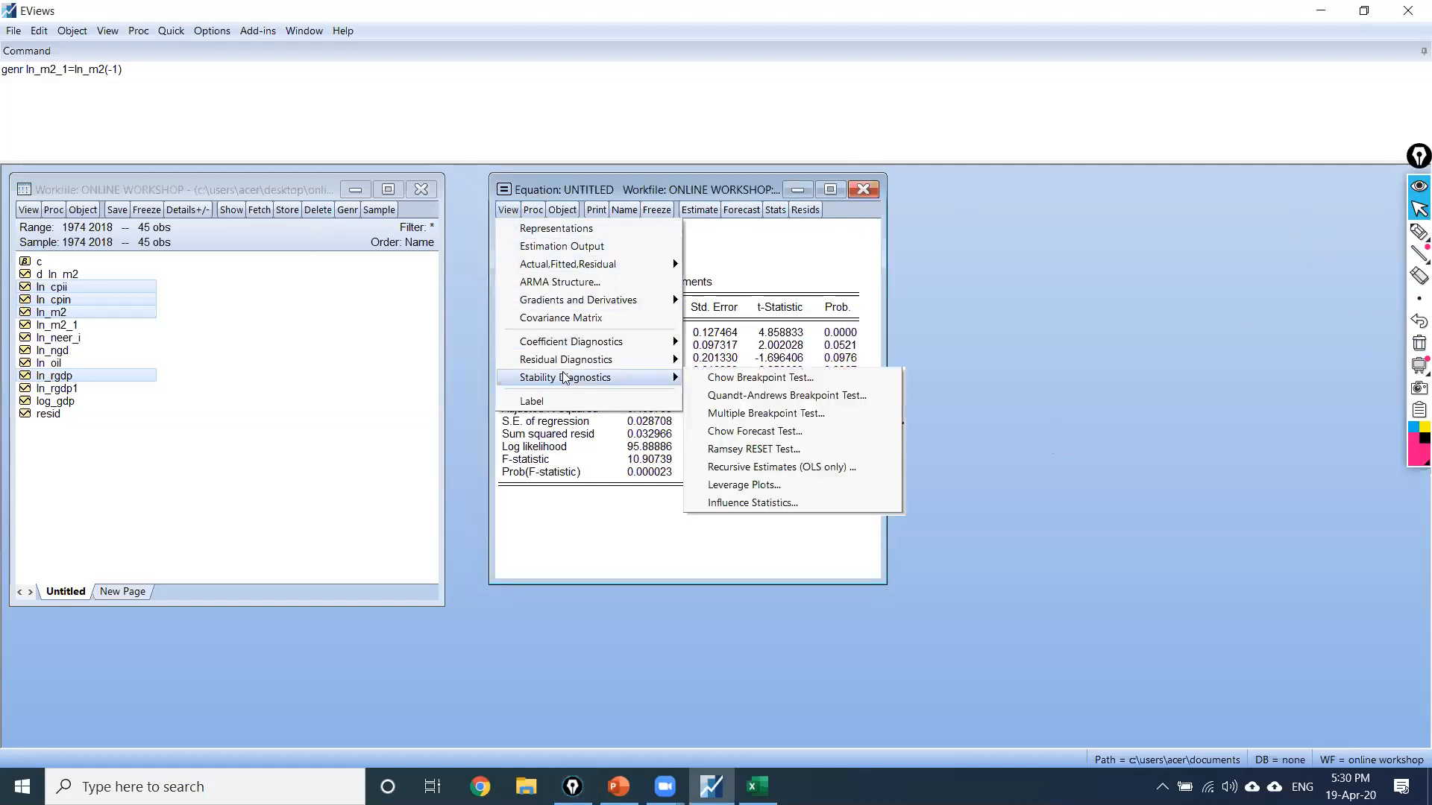
pyautogui.click(965, 248)
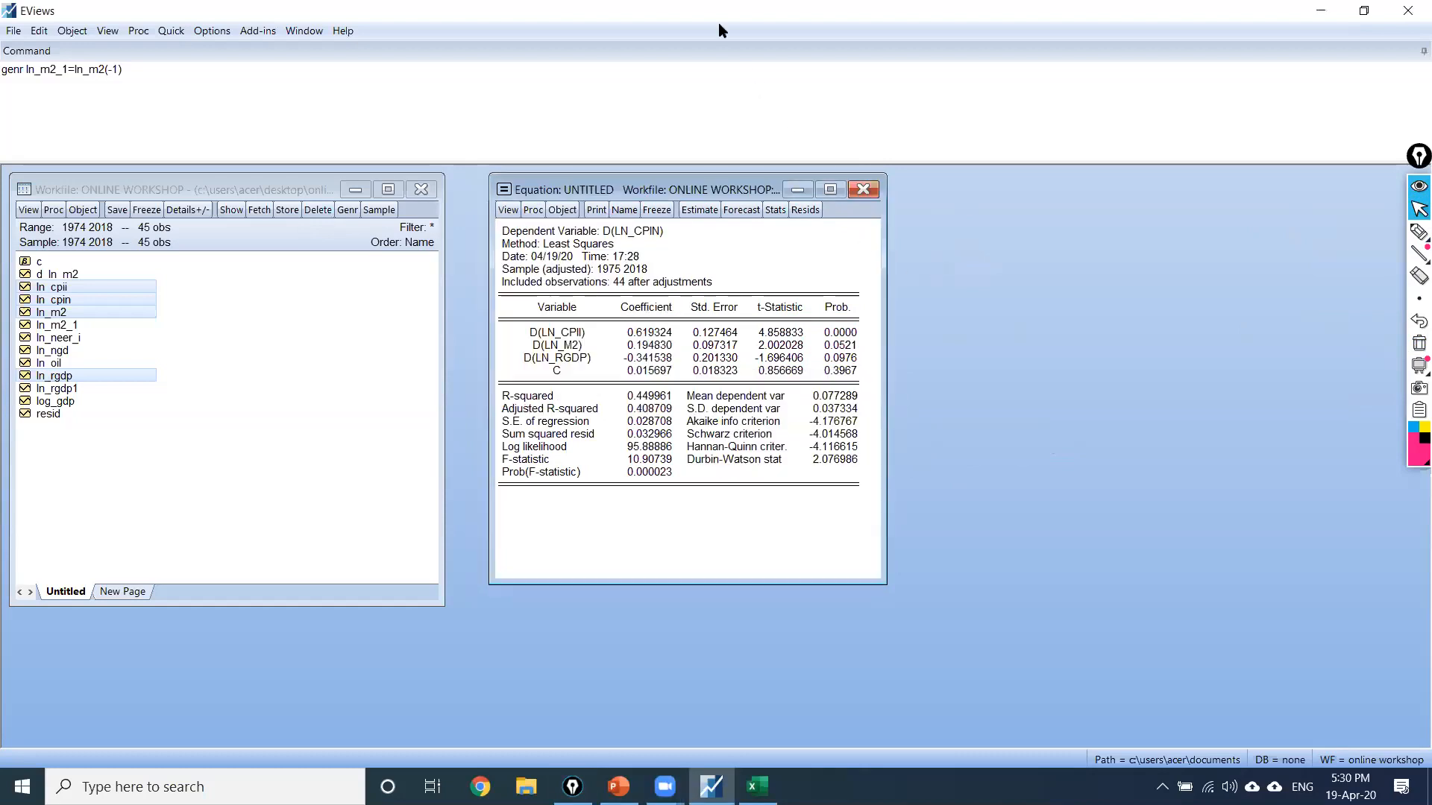
# Step: Run the Breusch-Godfrey serial correlation LM test on the differenced equation's residuals with 2 lags
pyautogui.click(508, 210)
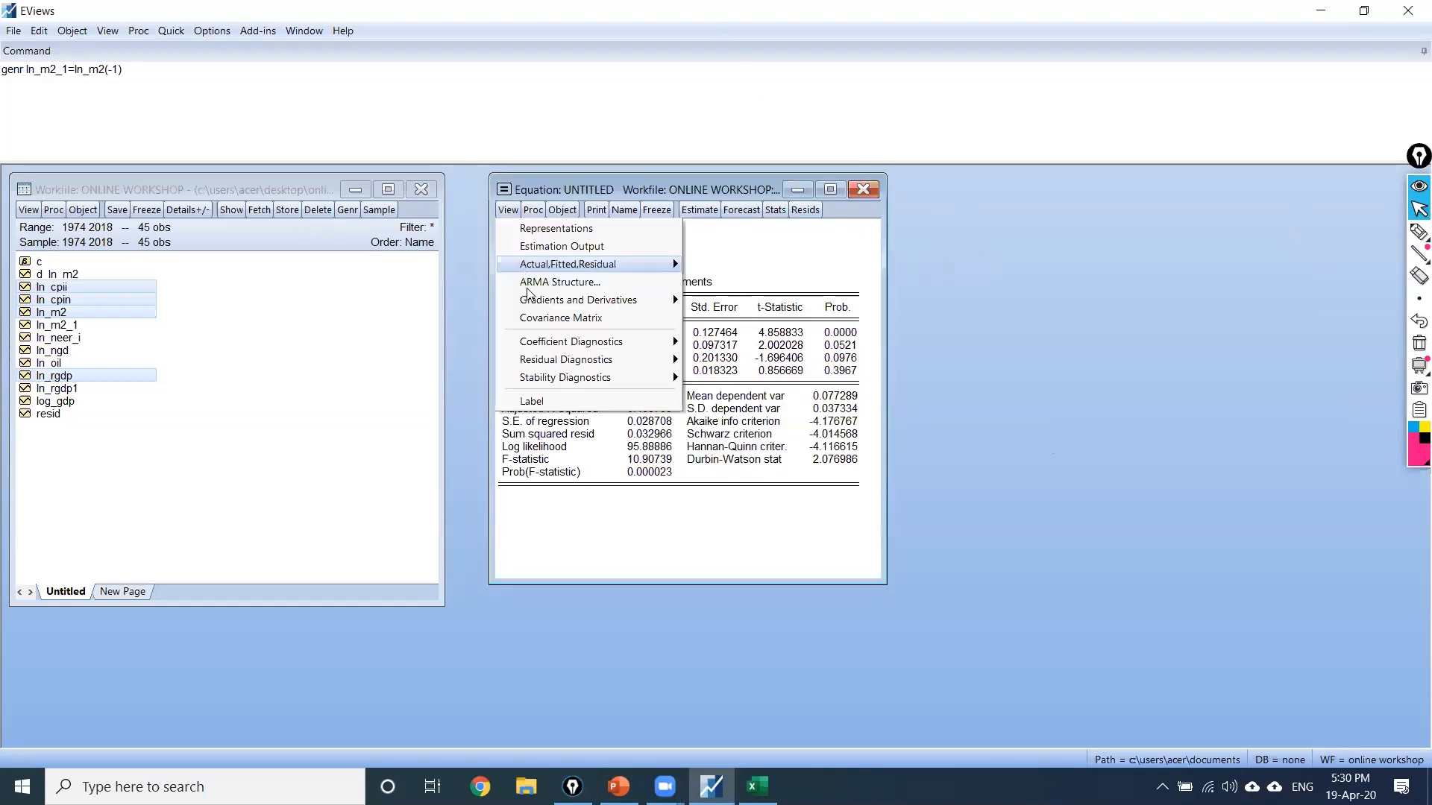
pyautogui.moveTo(548, 377)
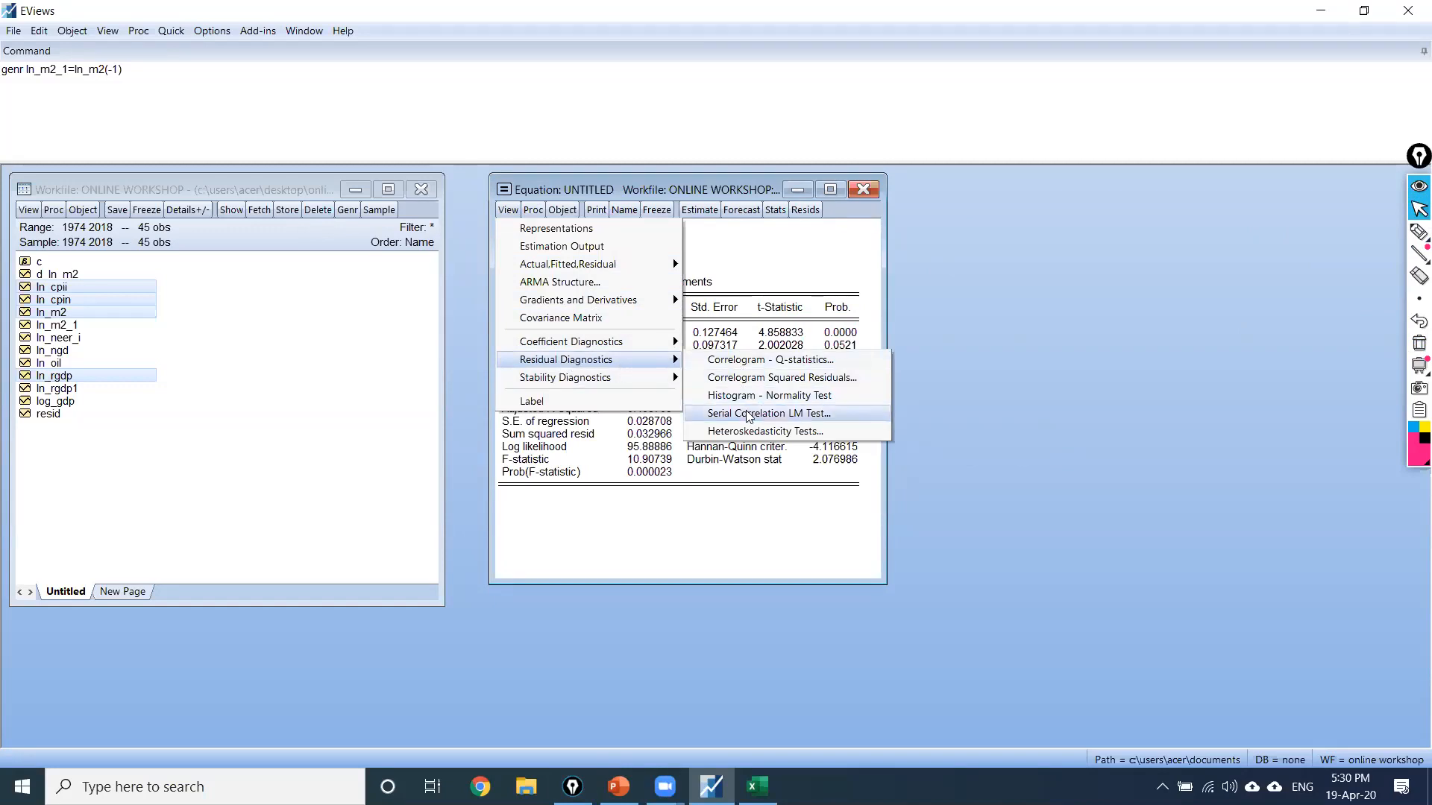
pyautogui.click(822, 413)
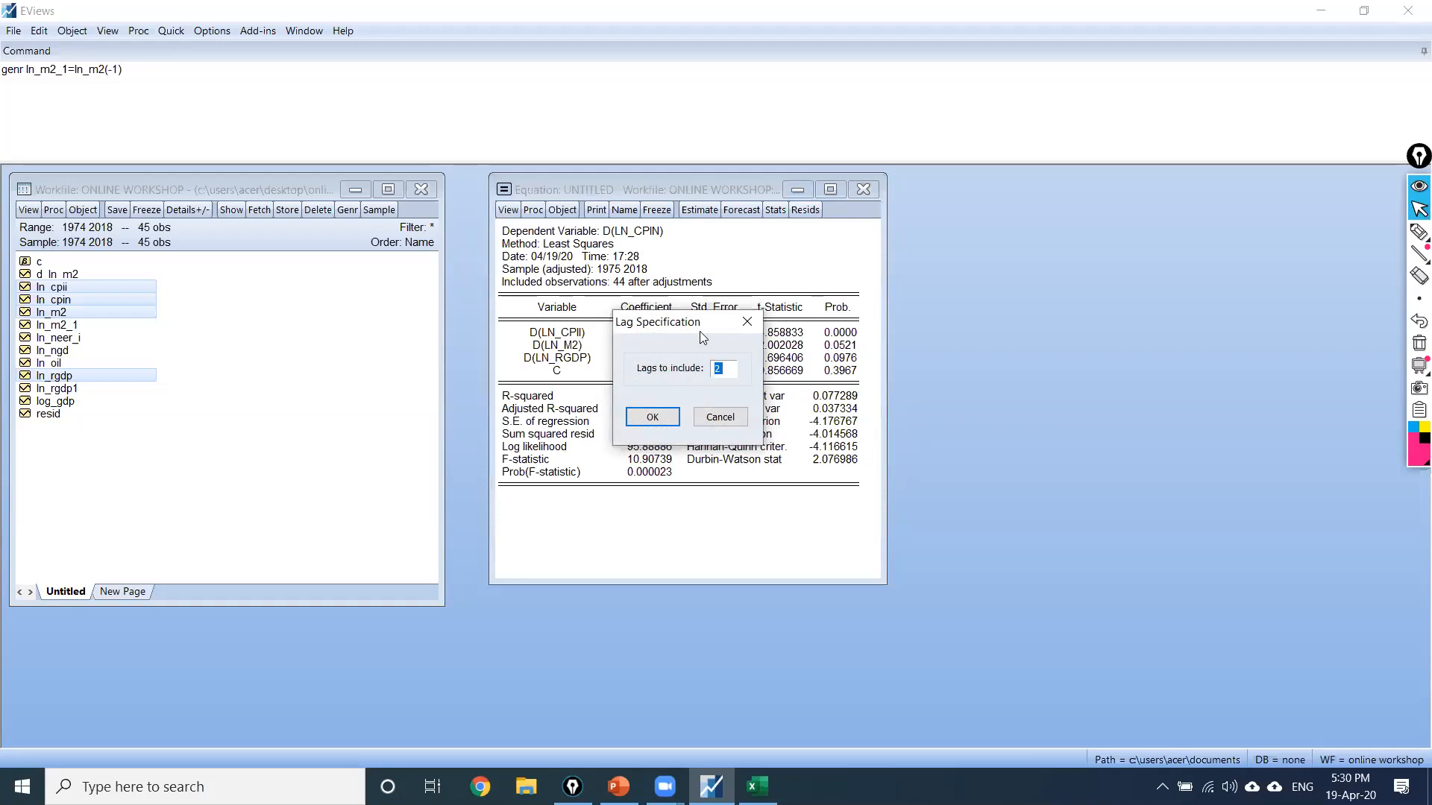
pyautogui.moveTo(701, 327); pyautogui.dragTo(752, 308)
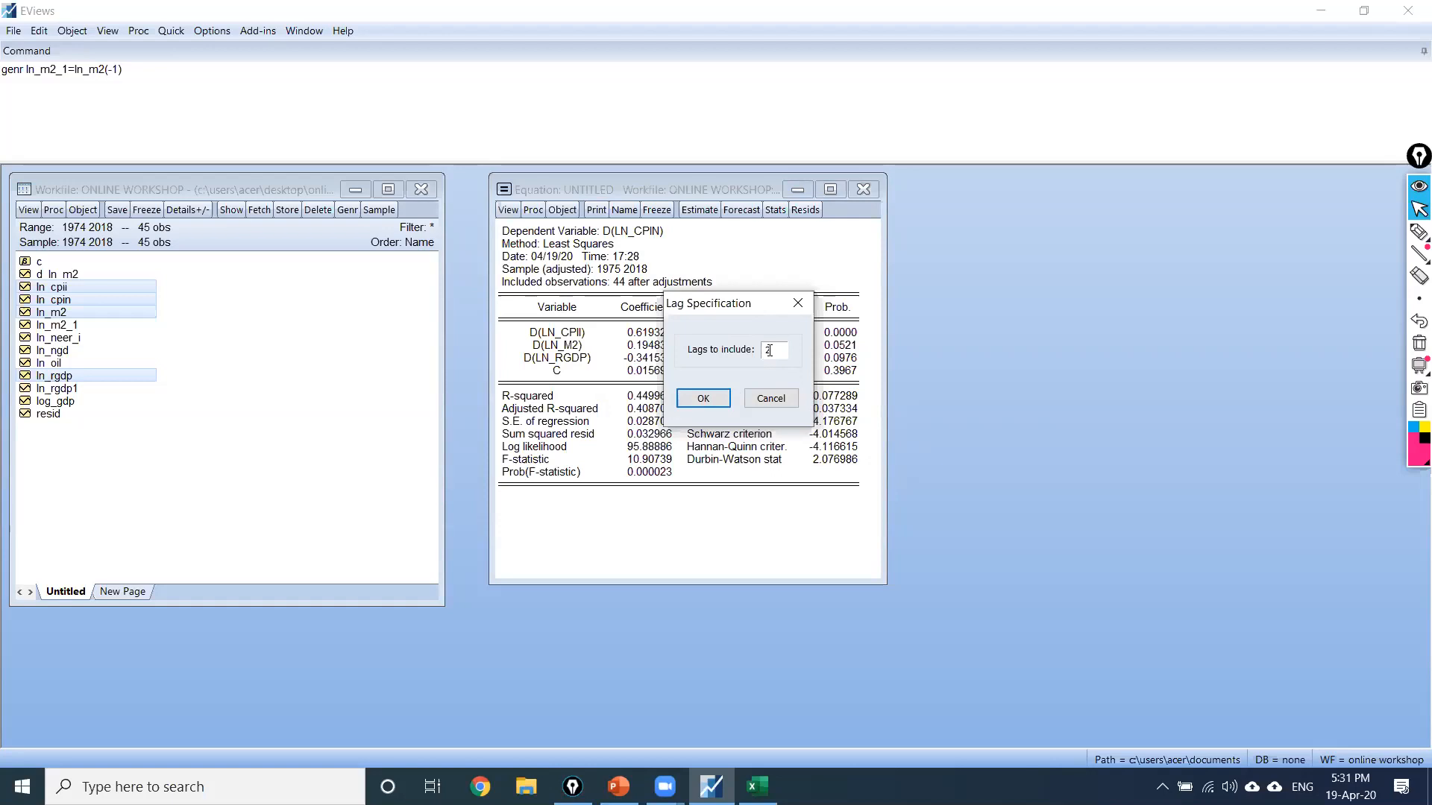
pyautogui.click(703, 399)
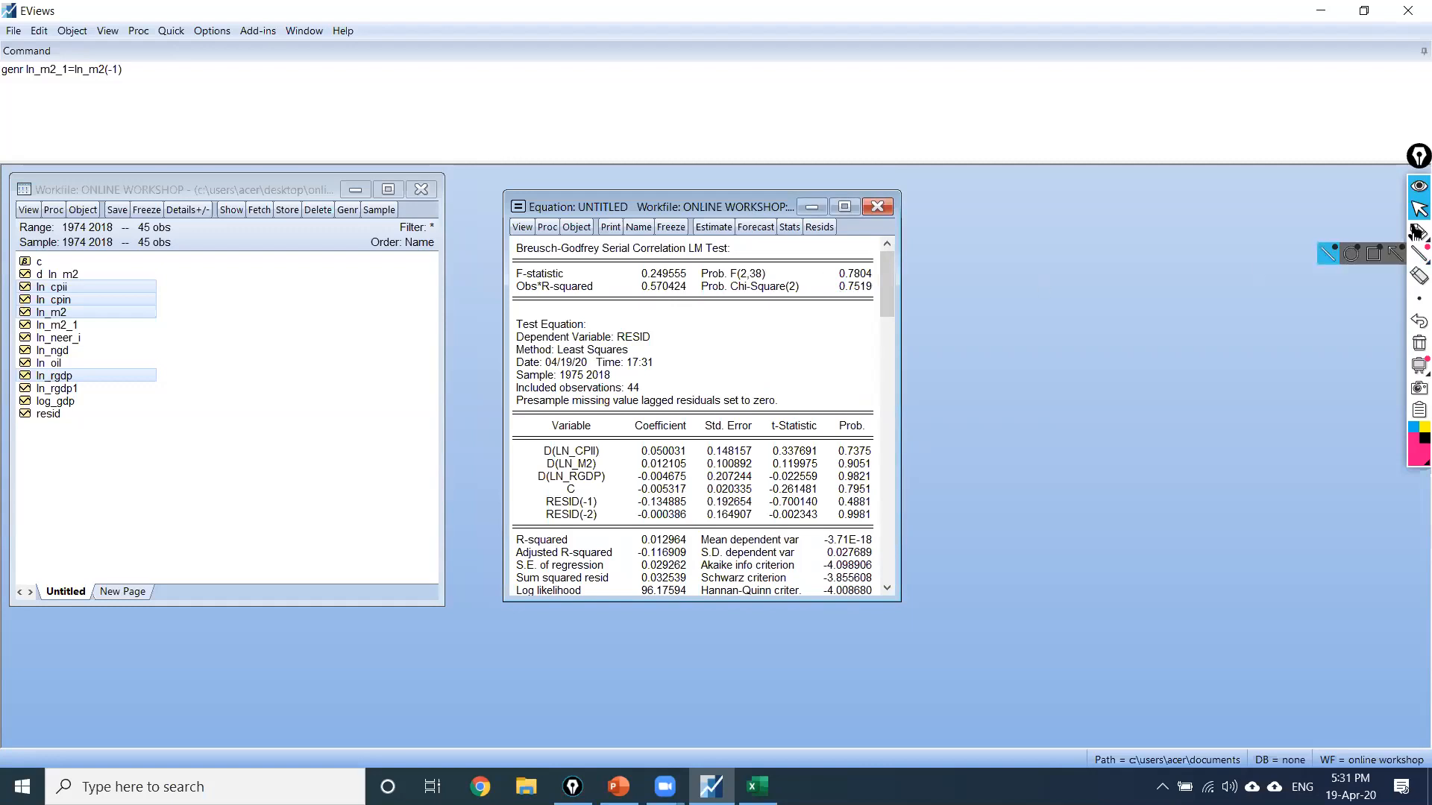
# Step: With the pen, circle the F-statistic's probability and write a circled "0.05 >" above a double-underlined "0.000" with an arrow
pyautogui.click(1419, 232)
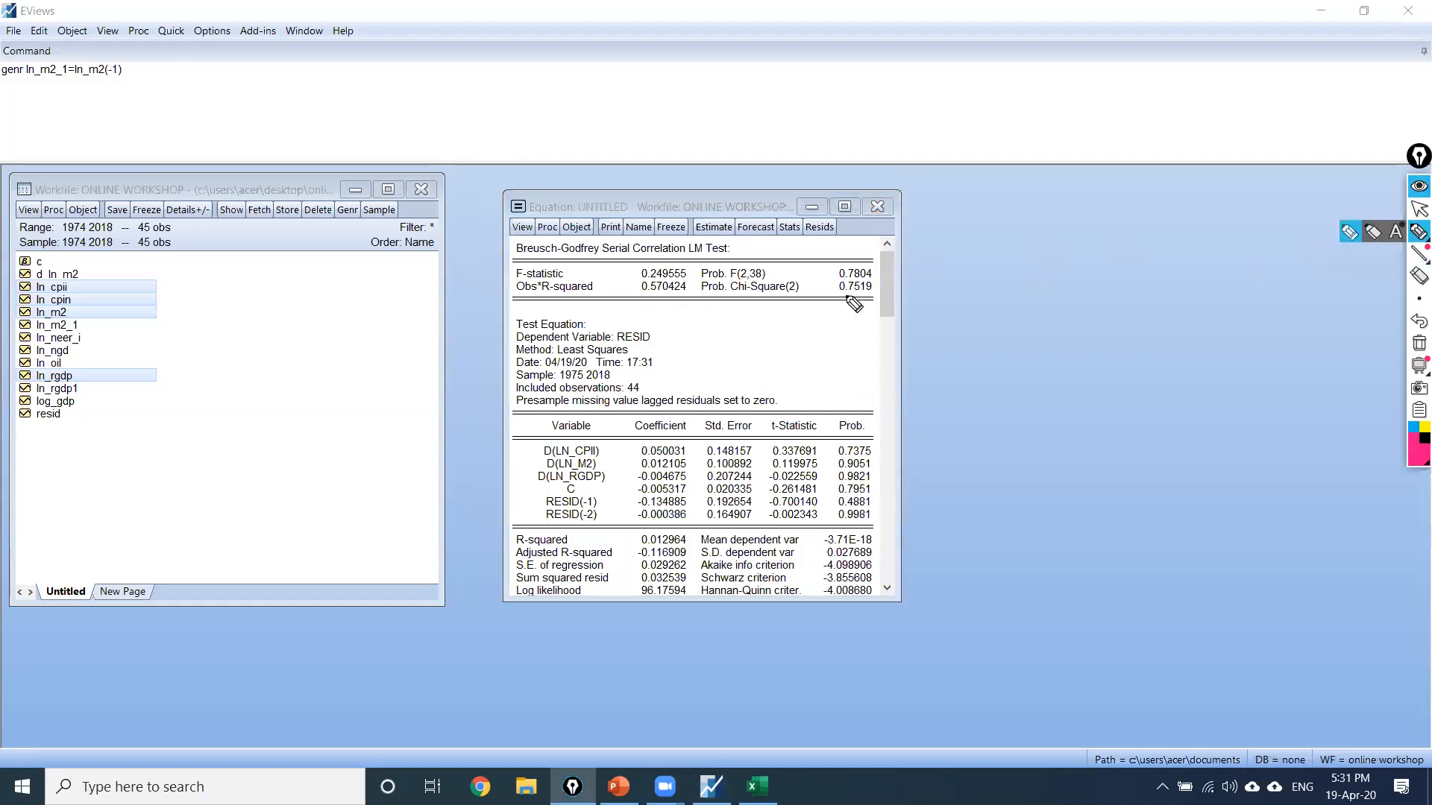
pyautogui.moveTo(856, 257)
pyautogui.mouseDown()
pyautogui.moveTo(830, 277)
pyautogui.moveTo(885, 281)
pyautogui.moveTo(854, 256)
pyautogui.moveTo(941, 273)
pyautogui.moveTo(967, 261)
pyautogui.moveTo(988, 276)
pyautogui.moveTo(997, 263)
pyautogui.moveTo(1011, 292)
pyautogui.moveTo(978, 303)
pyautogui.moveTo(1053, 250)
pyautogui.moveTo(911, 277)
pyautogui.moveTo(954, 311)
pyautogui.moveTo(941, 358)
pyautogui.moveTo(1005, 344)
pyautogui.moveTo(998, 359)
pyautogui.moveTo(1019, 361)
pyautogui.moveTo(1006, 379)
pyautogui.moveTo(1085, 336)
pyautogui.moveTo(1073, 355)
pyautogui.mouseUp()
pyautogui.click(945, 275)
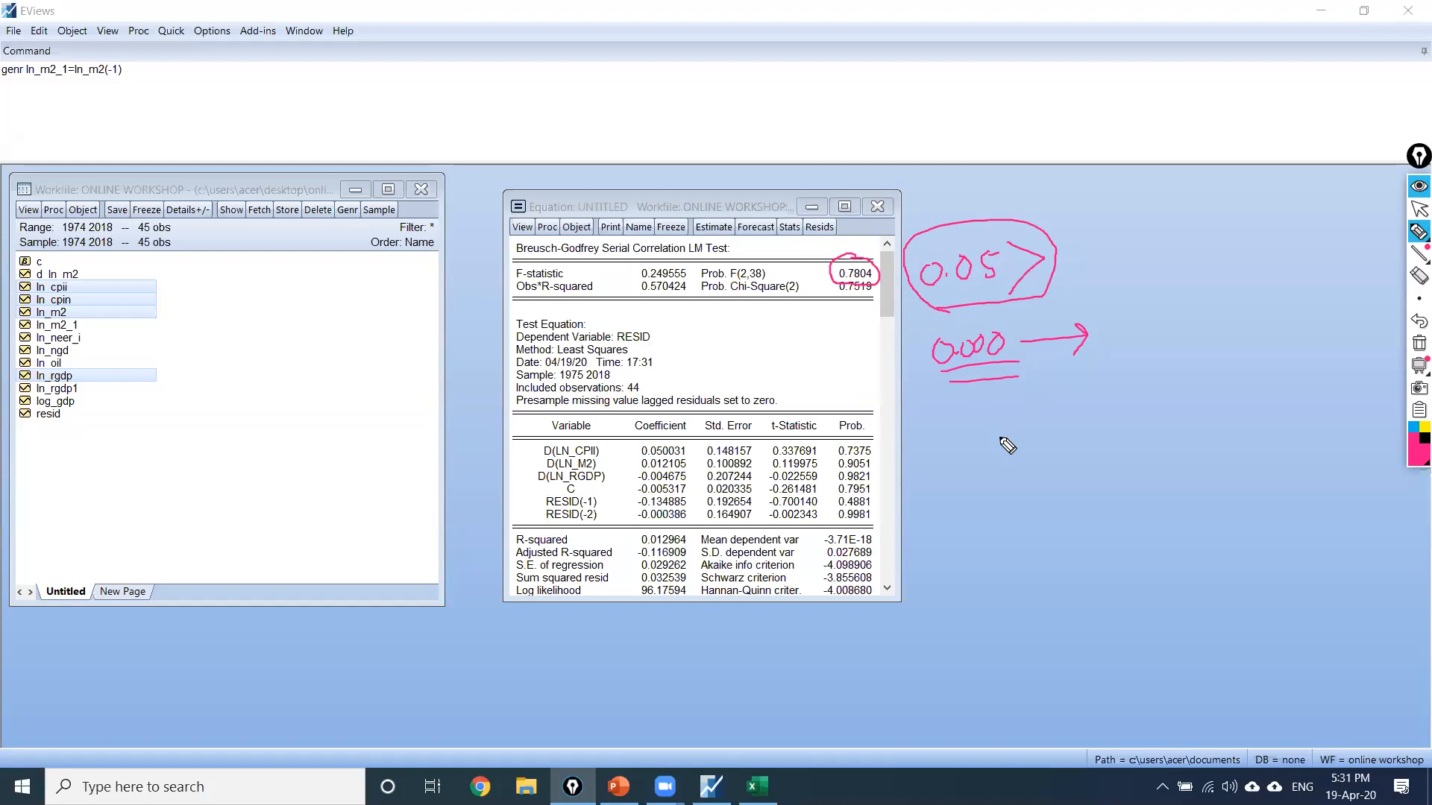
# Step: Handwrite the comparison "0.78>0.05" beside the first note and circle it
pyautogui.moveTo(1122, 259)
pyautogui.mouseDown()
pyautogui.moveTo(1139, 285)
pyautogui.moveTo(1166, 258)
pyautogui.moveTo(1169, 293)
pyautogui.moveTo(1195, 262)
pyautogui.moveTo(1256, 263)
pyautogui.moveTo(1260, 248)
pyautogui.mouseUp()
pyautogui.click(1128, 282)
pyautogui.click(1227, 261)
pyautogui.moveTo(1111, 307)
pyautogui.mouseDown()
pyautogui.moveTo(1253, 240)
pyautogui.moveTo(1114, 277)
pyautogui.mouseUp()
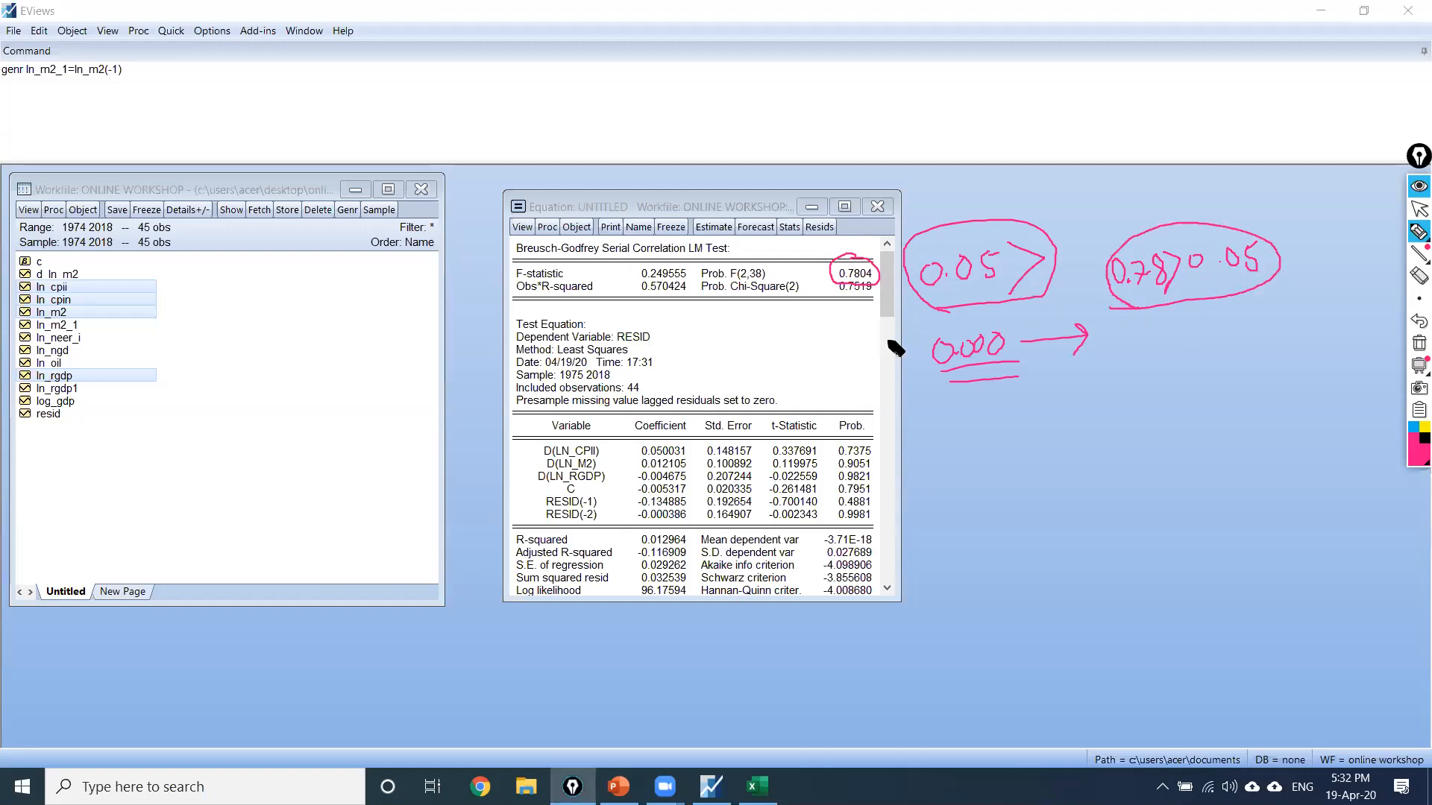
# Step: Run the Breusch-Pagan-Godfrey heteroskedasticity test on the equation with regressors d(ln_cpii), d(ln_m2), d(ln_rgdp) and c
pyautogui.click(1416, 211)
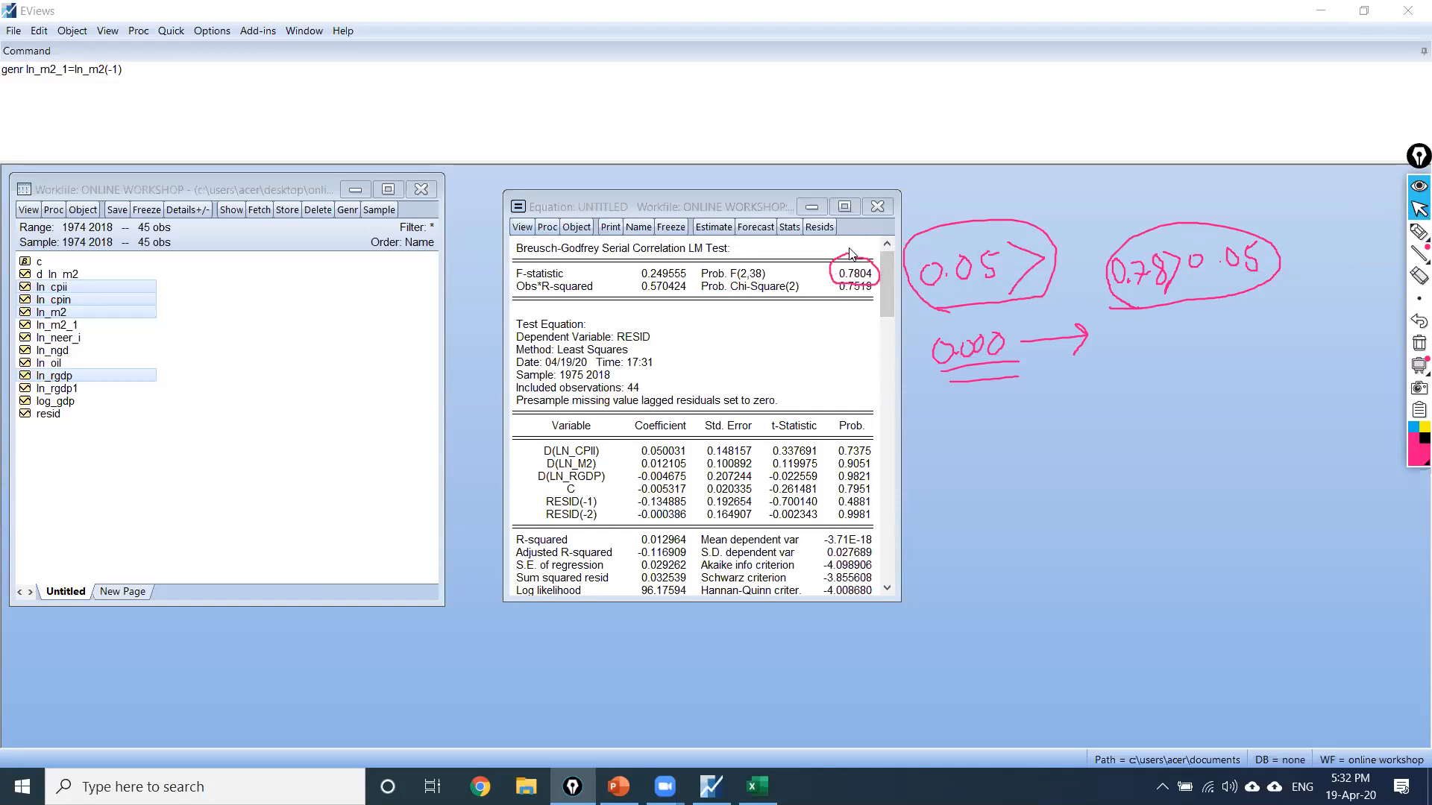
pyautogui.click(521, 228)
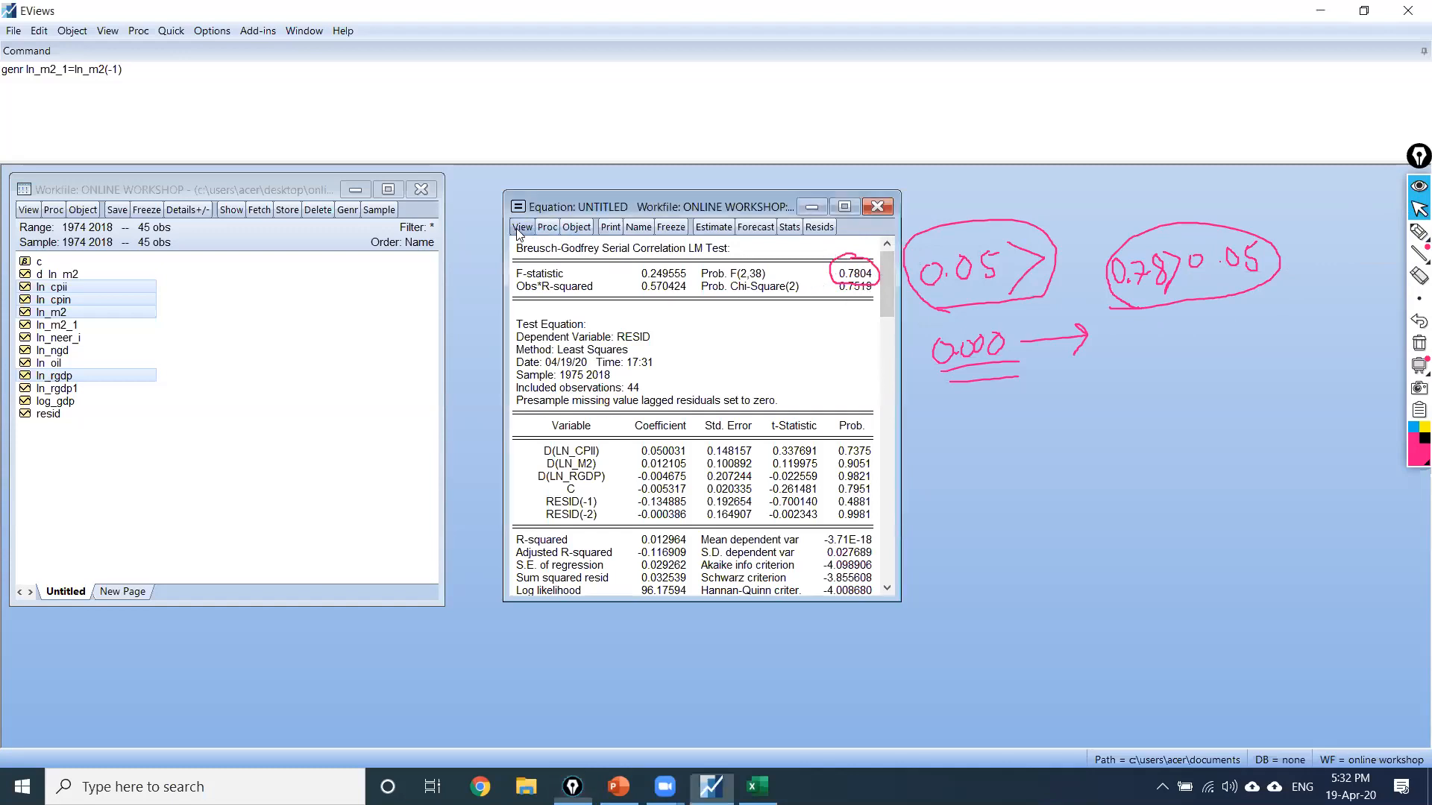
pyautogui.moveTo(565, 379)
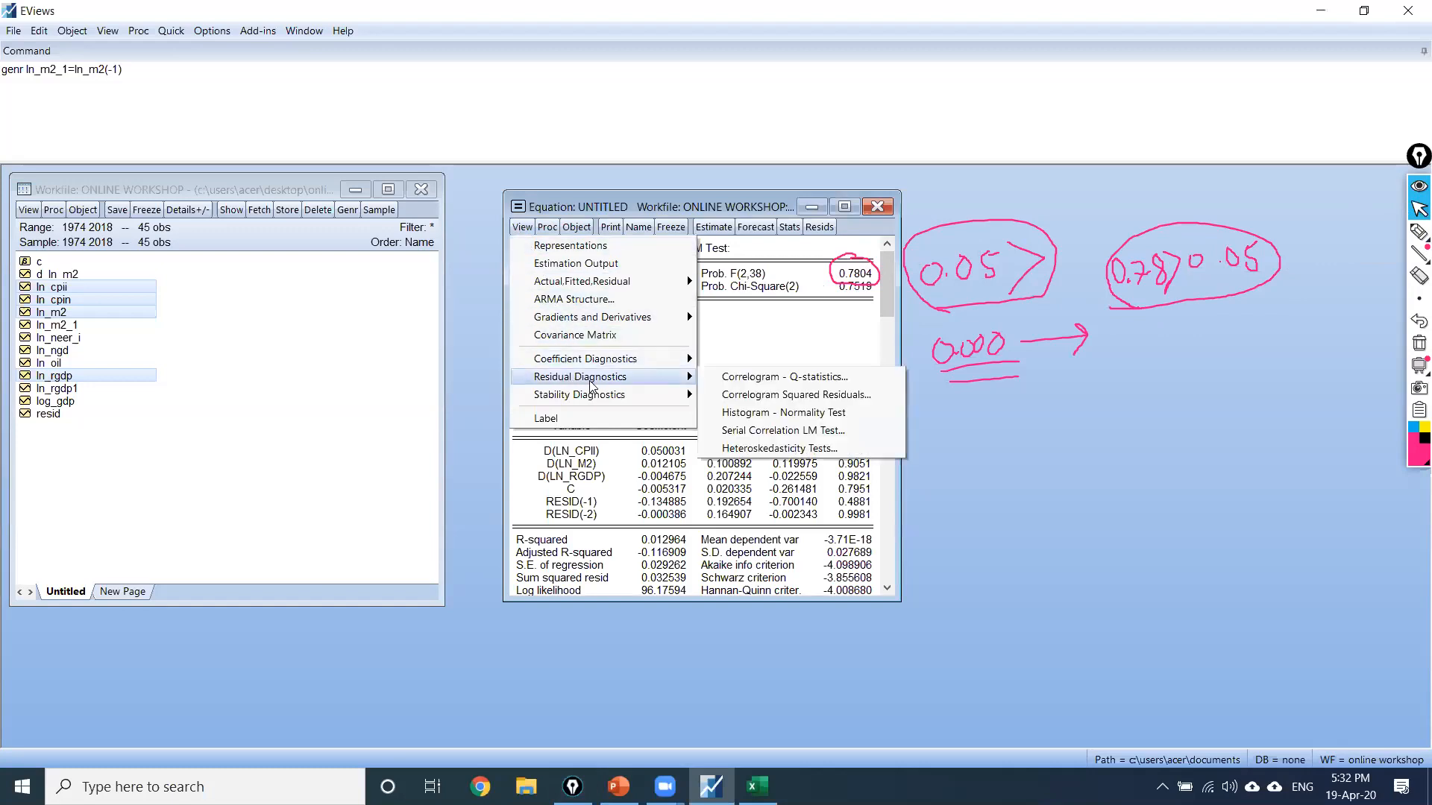
pyautogui.click(784, 448)
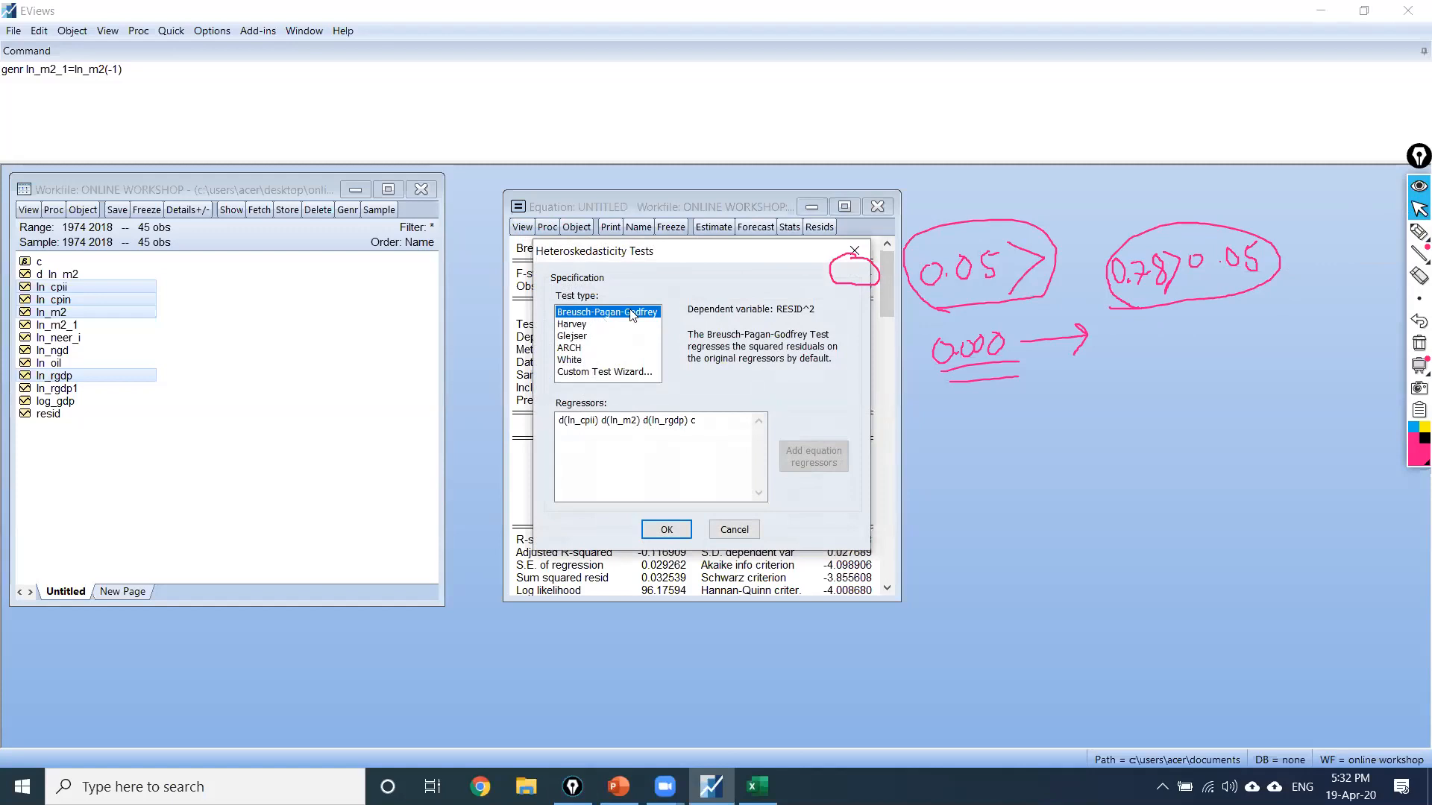
pyautogui.click(666, 530)
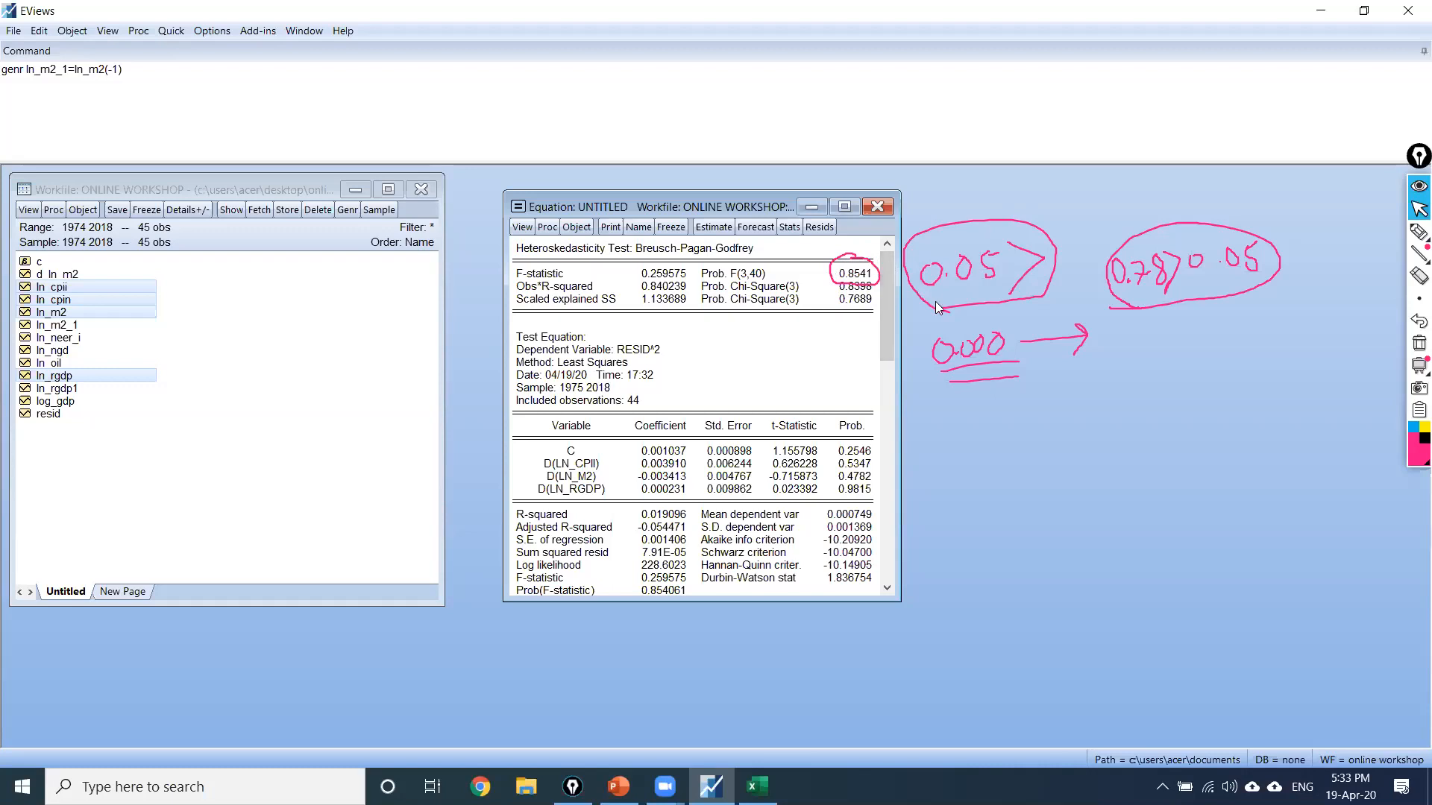
# Step: Erase the pen marks and run the histogram normality test on the equation's residuals
pyautogui.moveTo(701, 205); pyautogui.dragTo(697, 206)
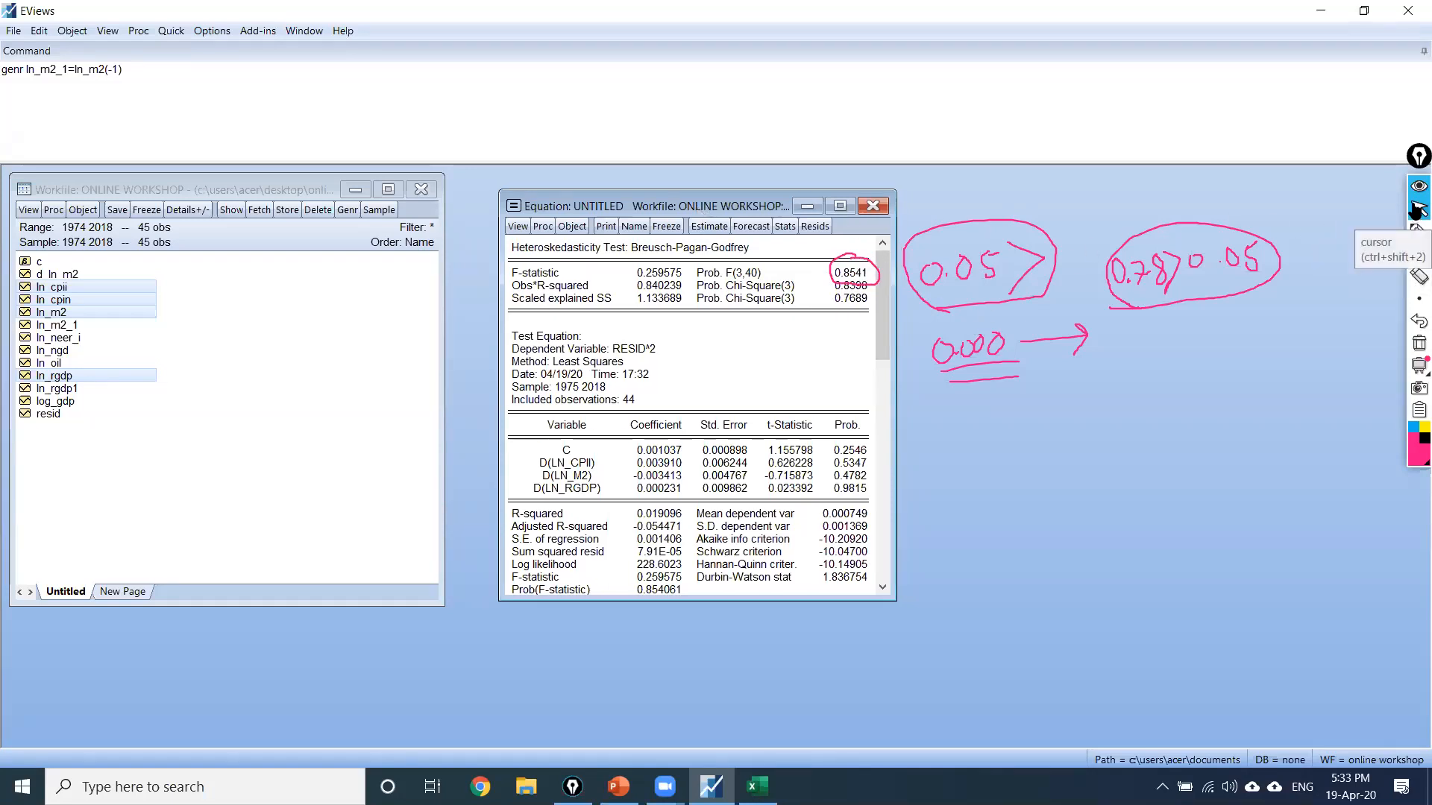
pyautogui.click(1419, 343)
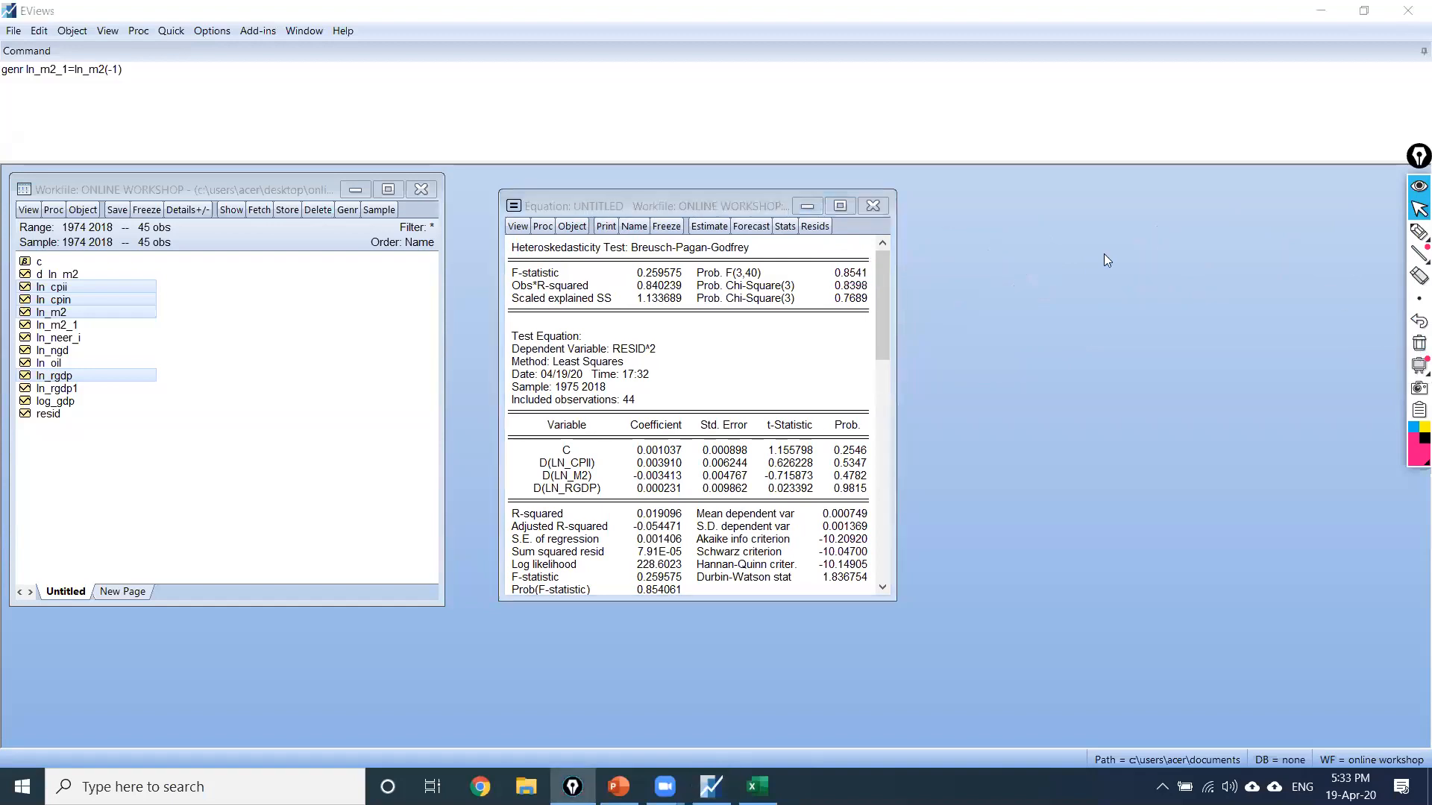
pyautogui.click(517, 226)
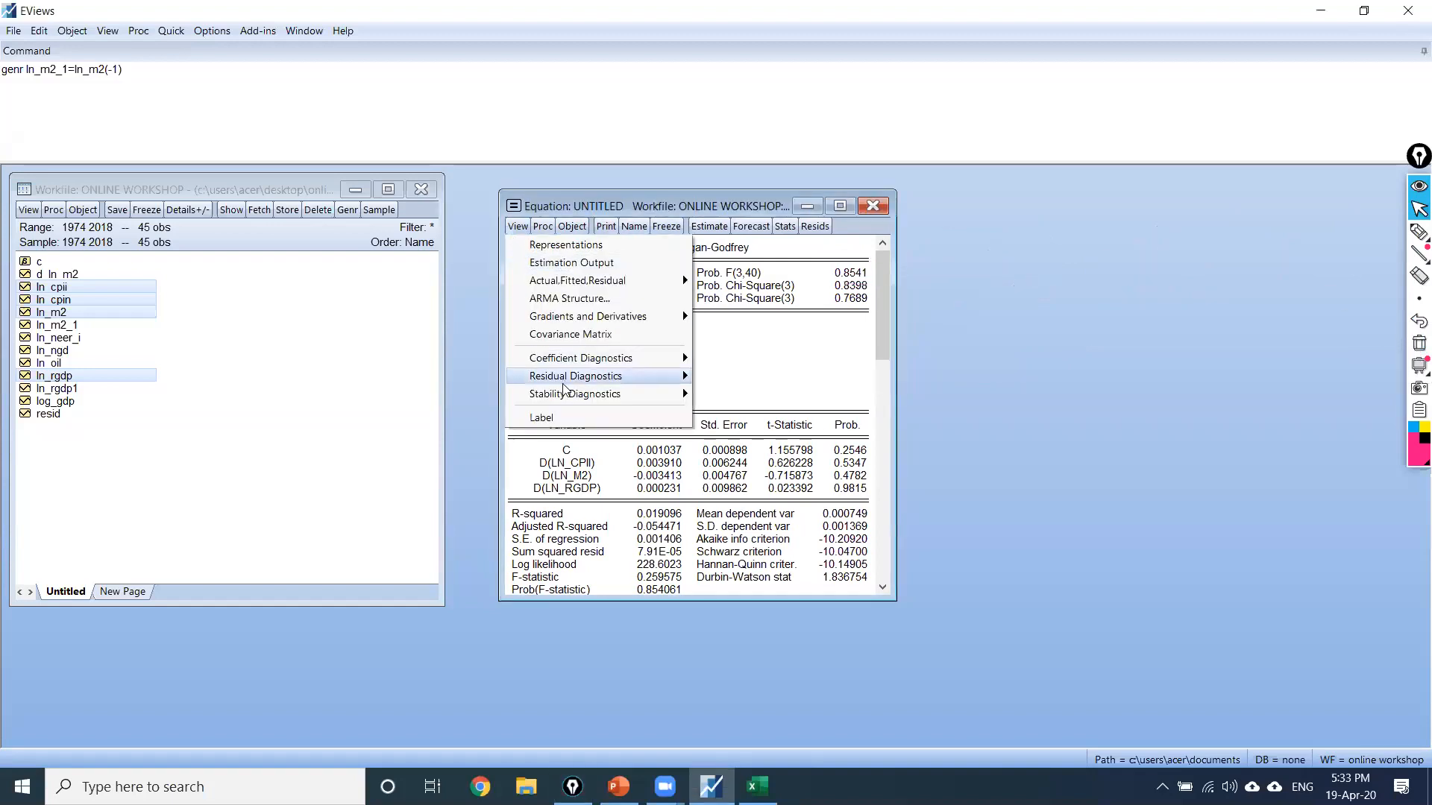
pyautogui.moveTo(564, 389)
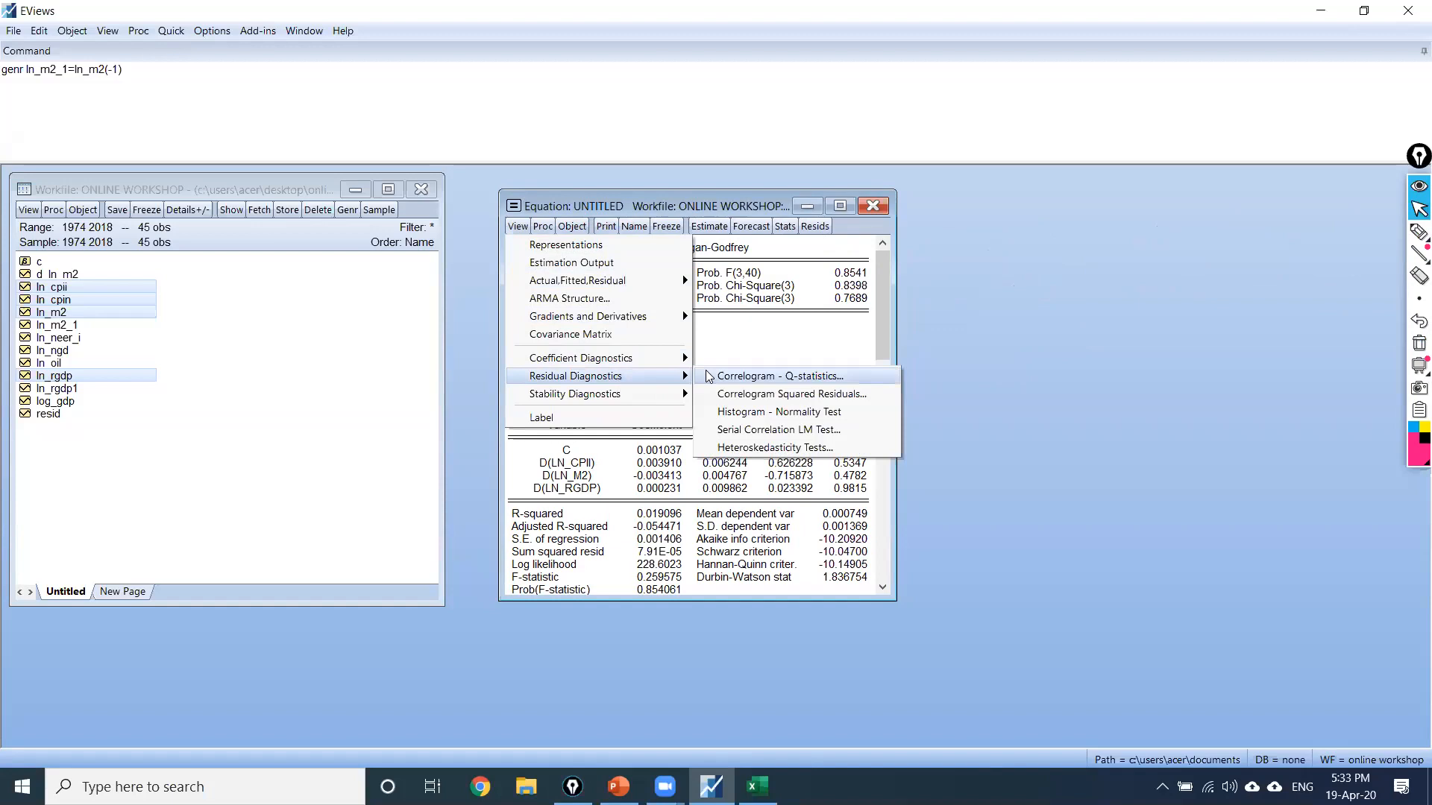
pyautogui.click(788, 415)
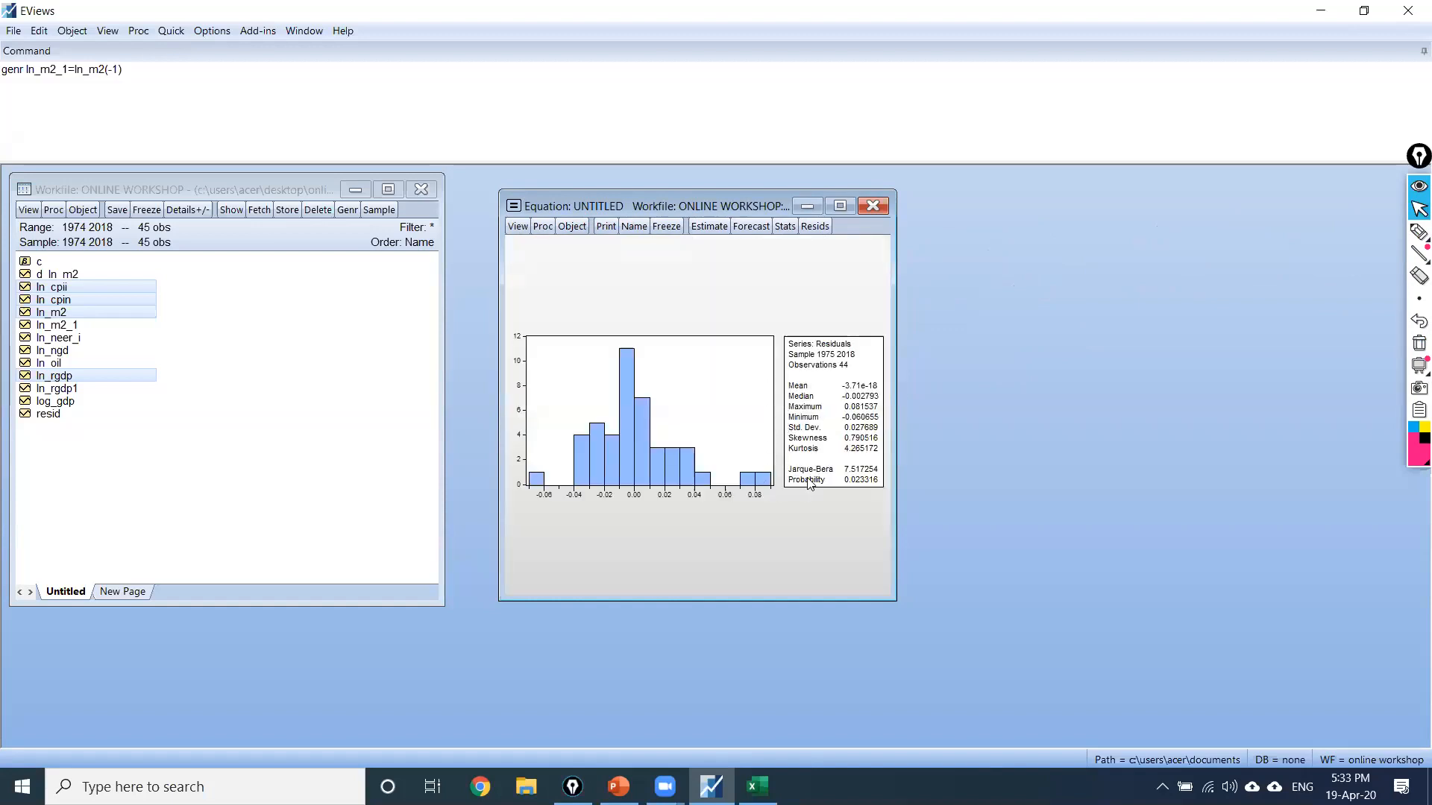
# Step: With the pen, circle the Jarque-Bera statistic and its probability, and draw an arrow outward from their values
pyautogui.click(1416, 235)
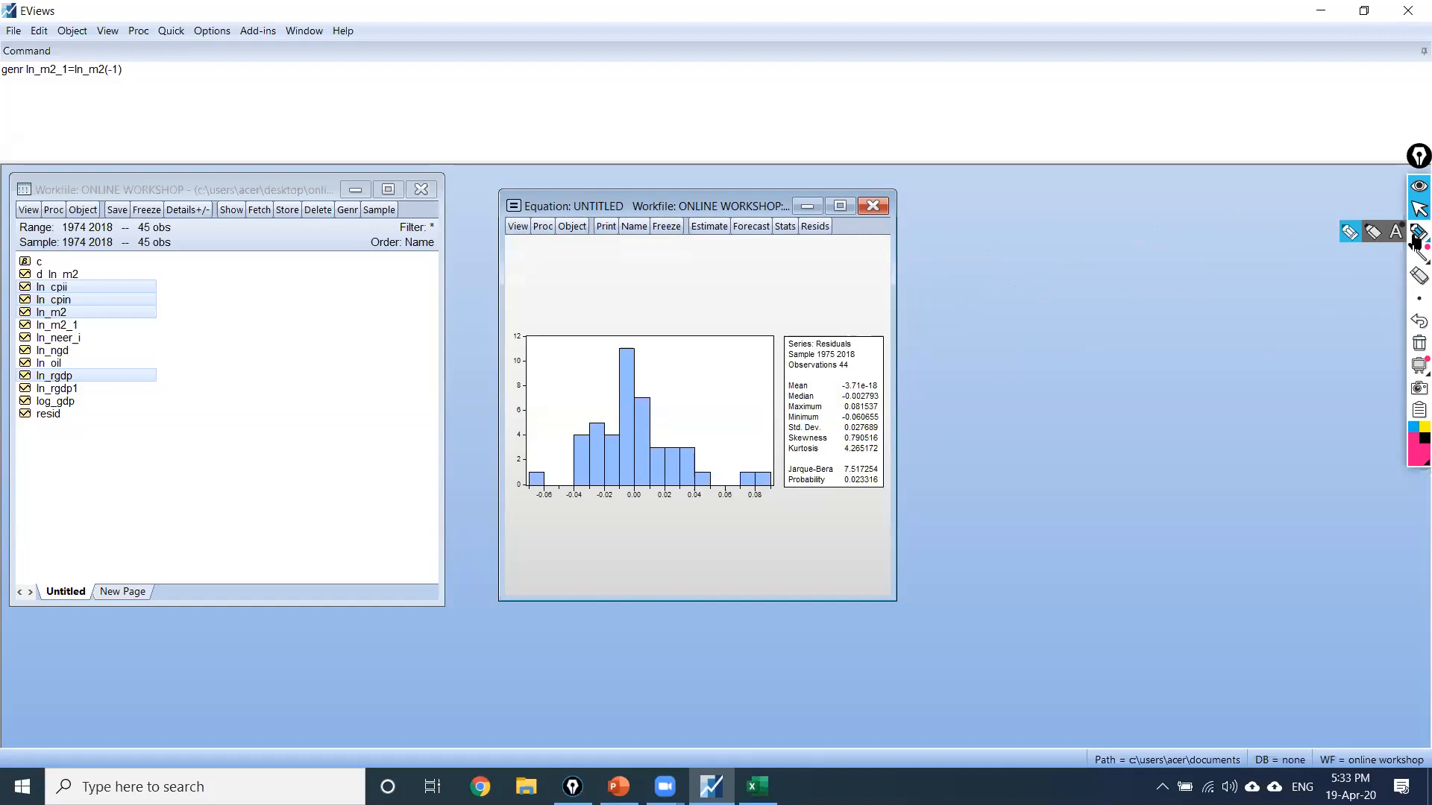
pyautogui.click(1351, 233)
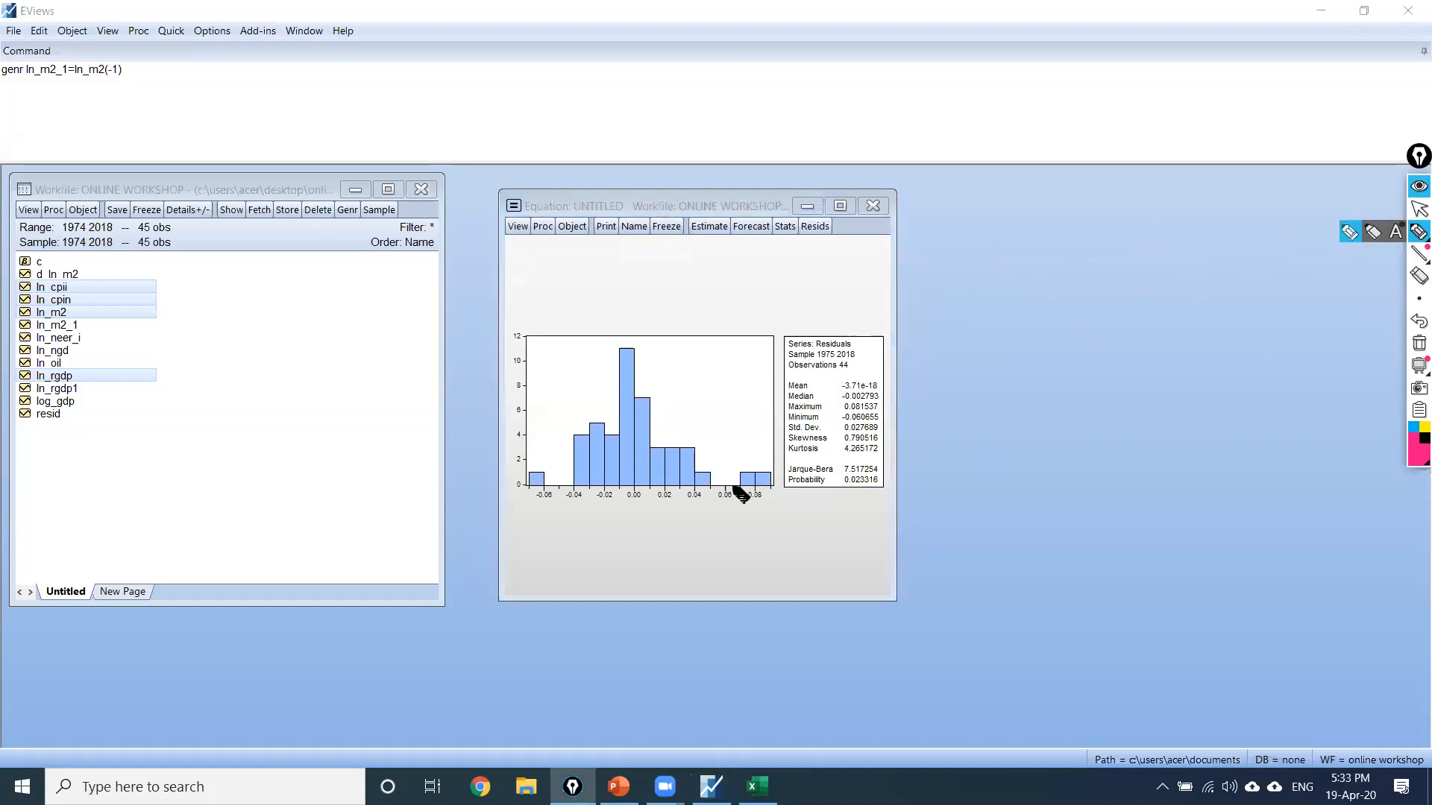
pyautogui.moveTo(888, 459)
pyautogui.mouseDown()
pyautogui.moveTo(804, 466)
pyautogui.moveTo(783, 488)
pyautogui.moveTo(863, 495)
pyautogui.moveTo(900, 482)
pyautogui.moveTo(893, 463)
pyautogui.mouseUp()
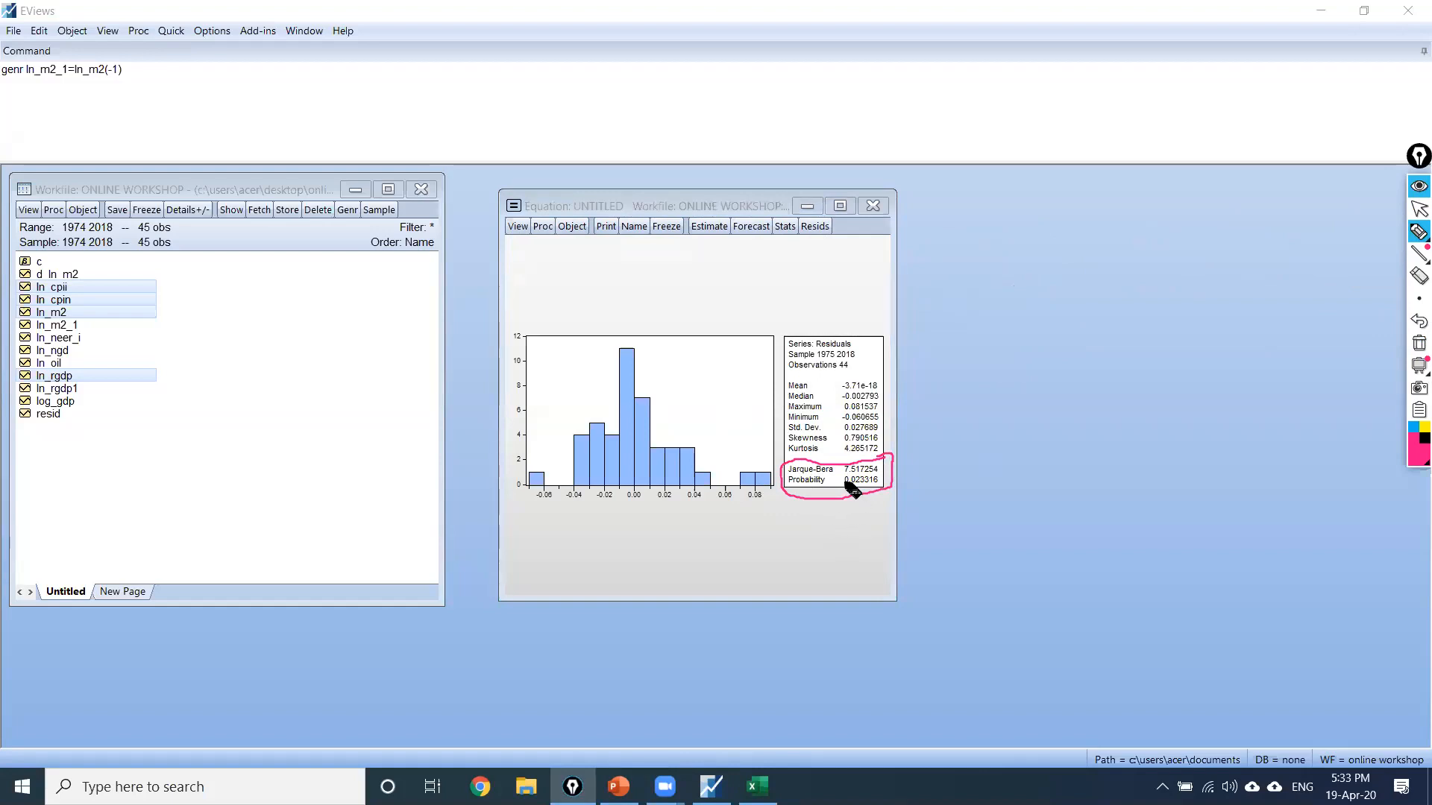
pyautogui.moveTo(857, 466)
pyautogui.mouseDown()
pyautogui.moveTo(846, 483)
pyautogui.moveTo(884, 514)
pyautogui.moveTo(954, 477)
pyautogui.moveTo(942, 498)
pyautogui.mouseUp()
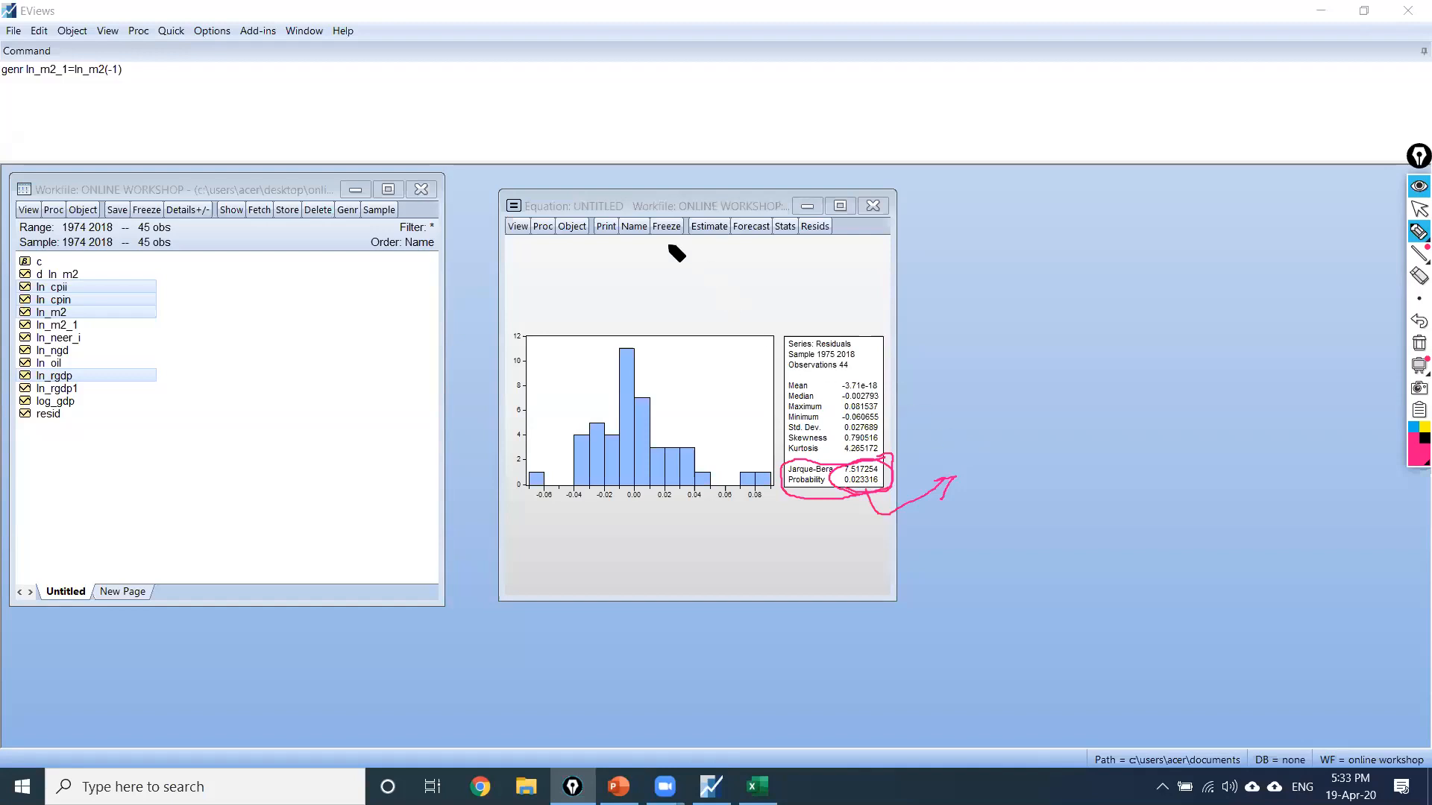
# Step: Erase the pen marks and move the residual histogram window closer to the workfile window
pyautogui.click(1417, 211)
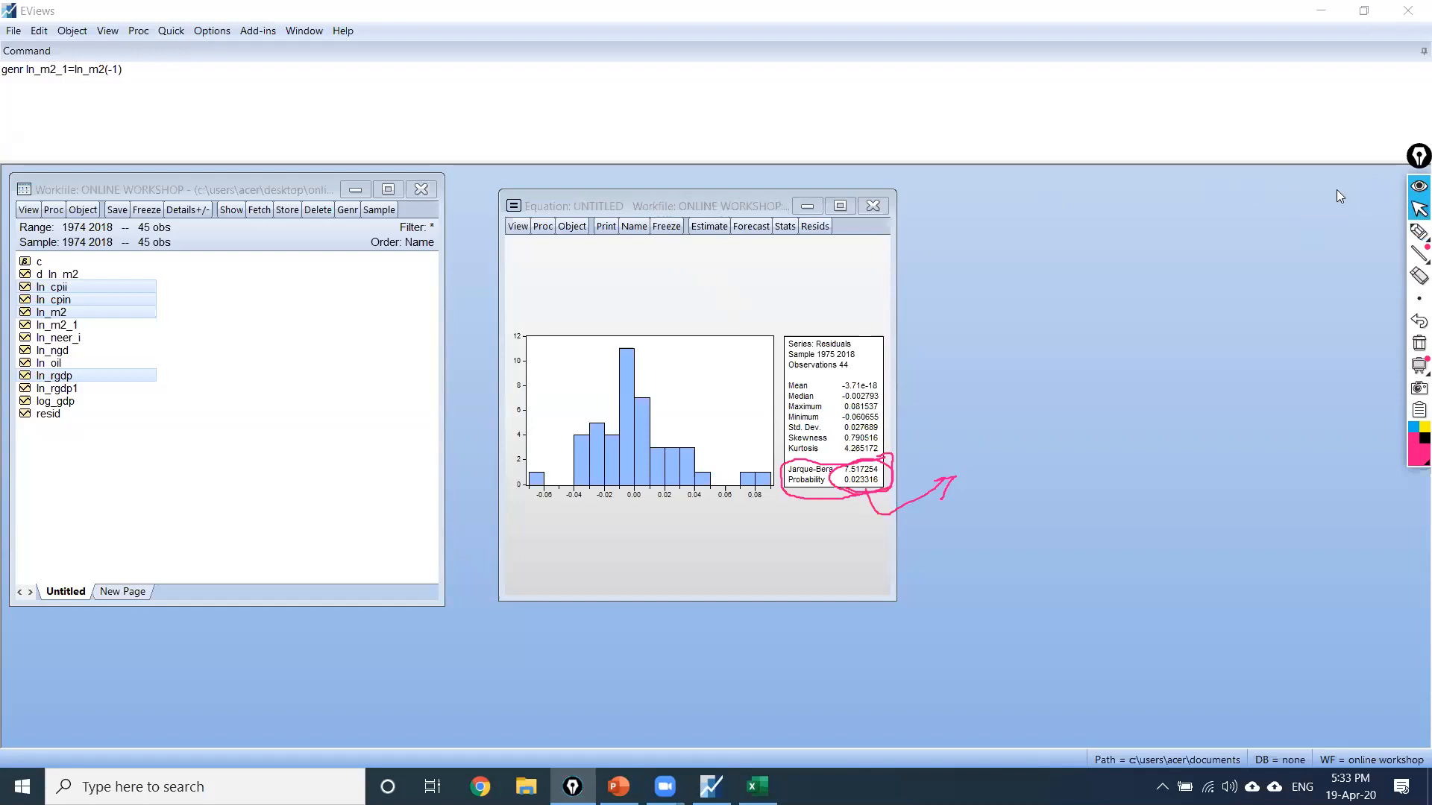
pyautogui.moveTo(710, 199); pyautogui.dragTo(726, 206)
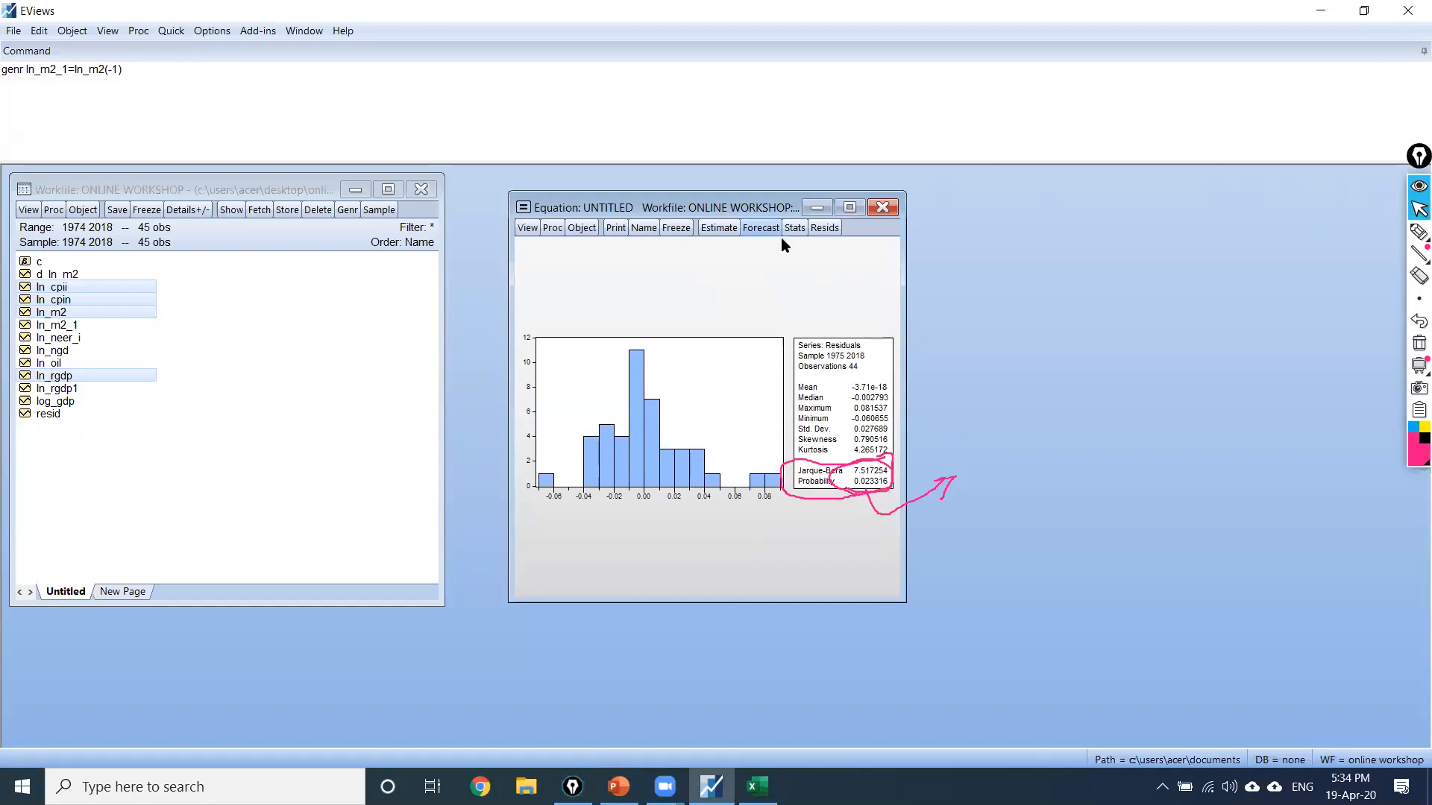
pyautogui.click(1418, 346)
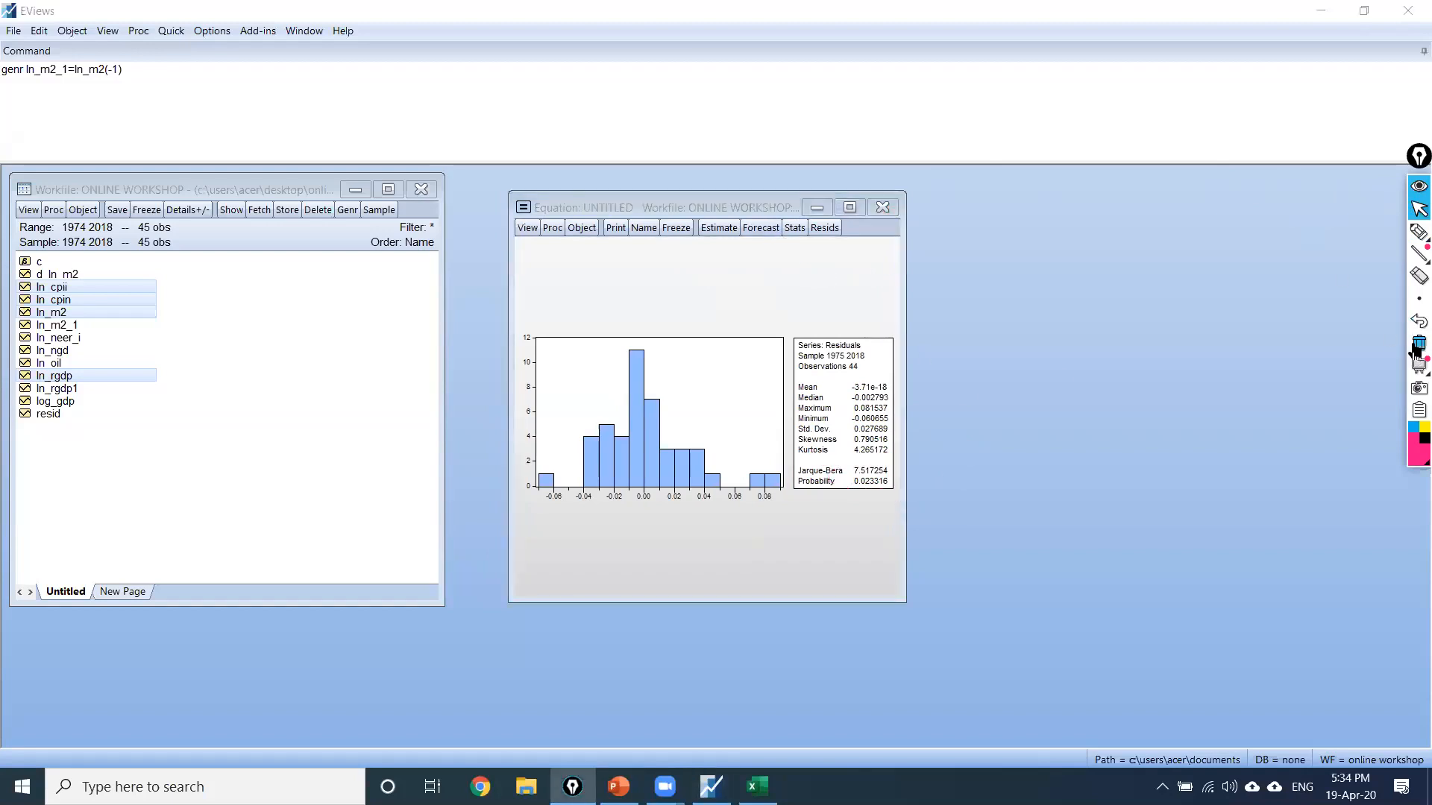
pyautogui.click(679, 208)
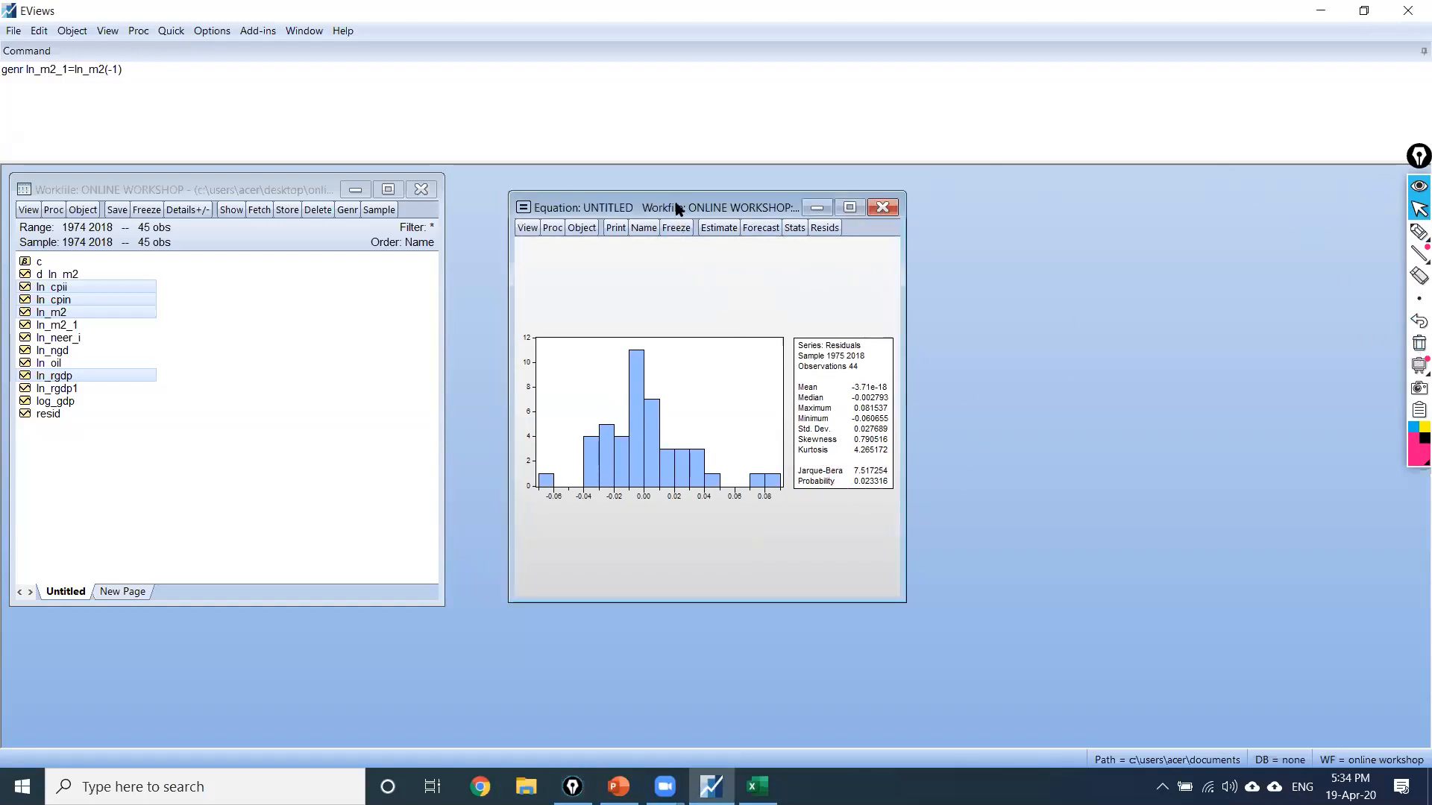
pyautogui.moveTo(678, 208); pyautogui.dragTo(638, 195)
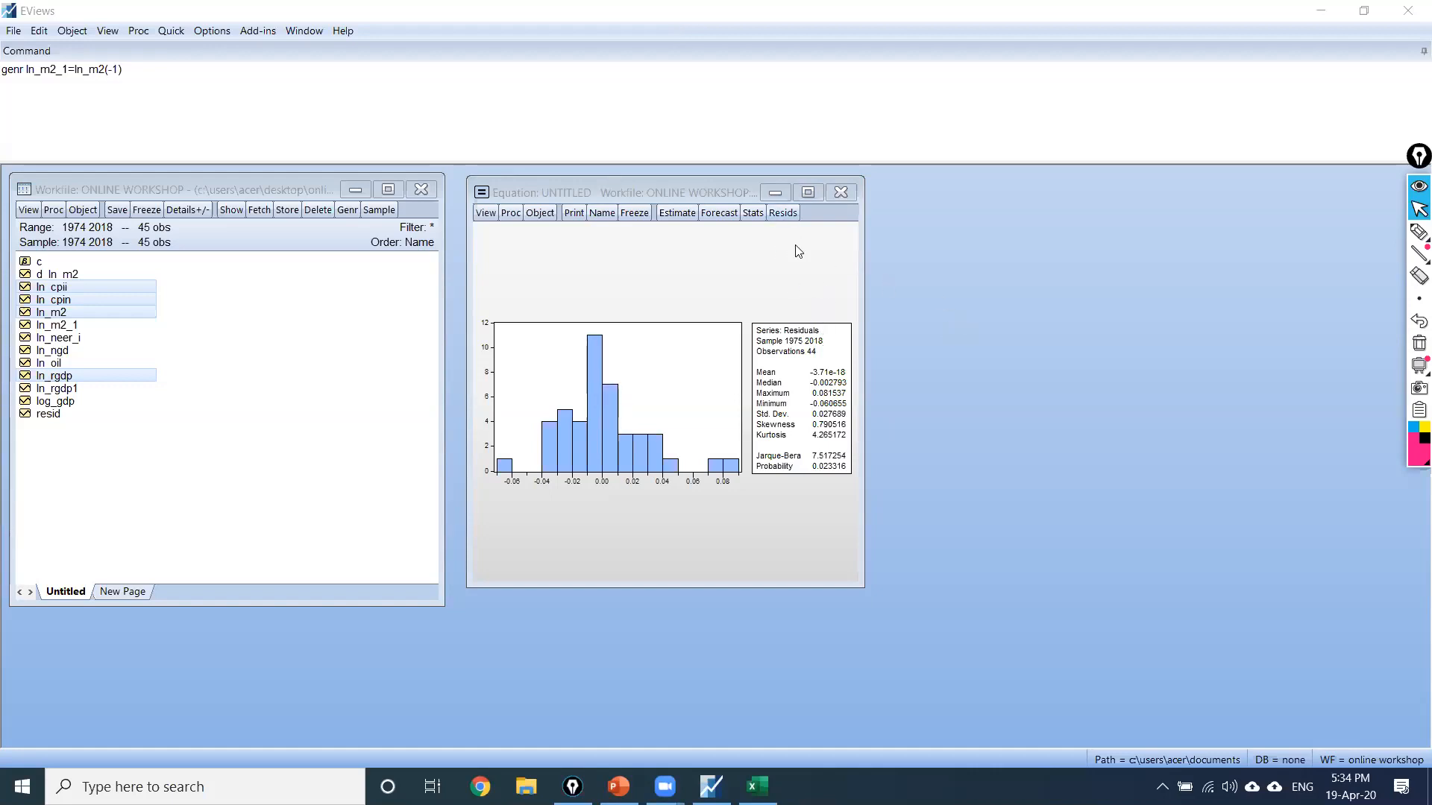
# Step: Minimize the residual histogram window, shift the workfile window toward the middle, and clear the series selection
pyautogui.click(682, 197)
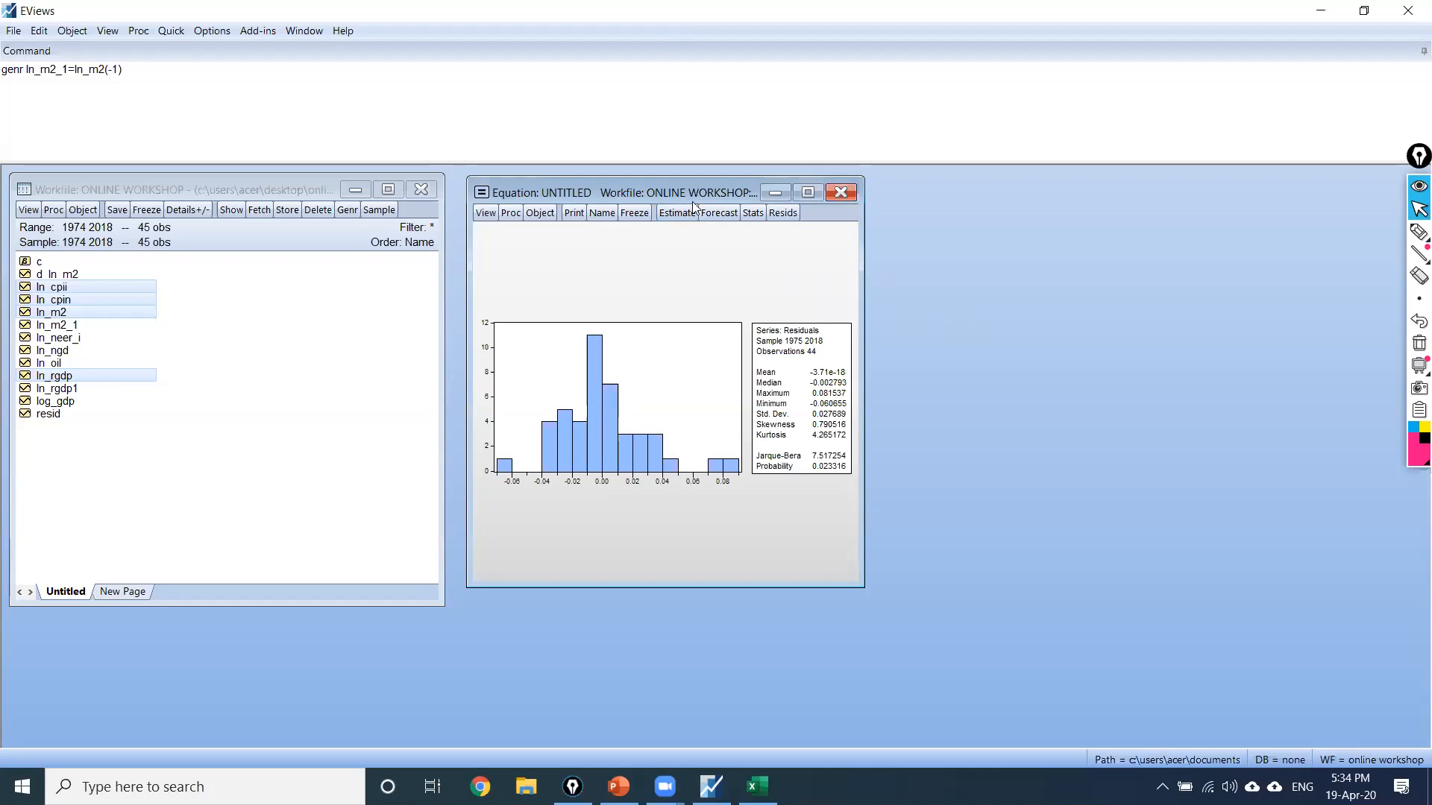
pyautogui.moveTo(692, 202); pyautogui.dragTo(708, 209)
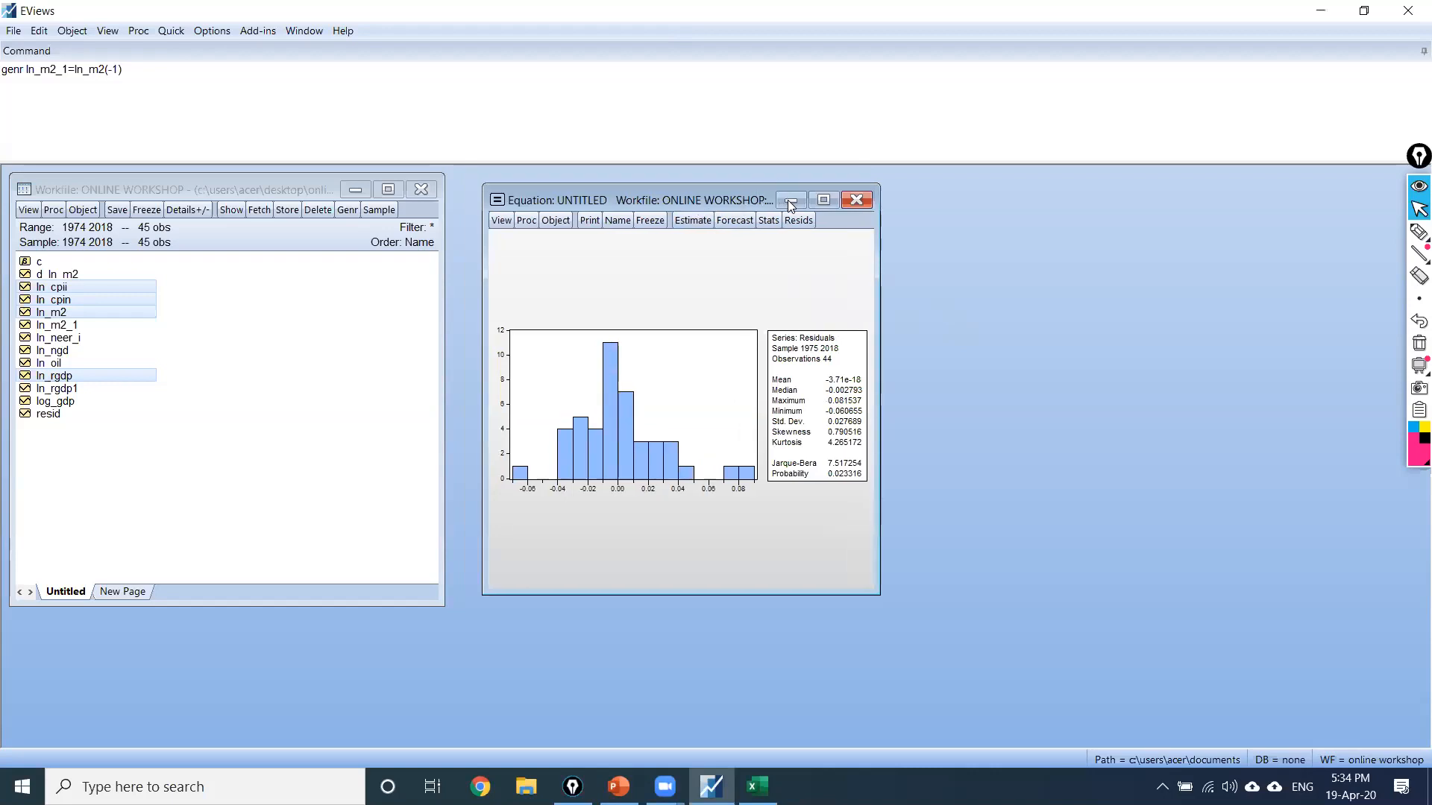
pyautogui.click(791, 202)
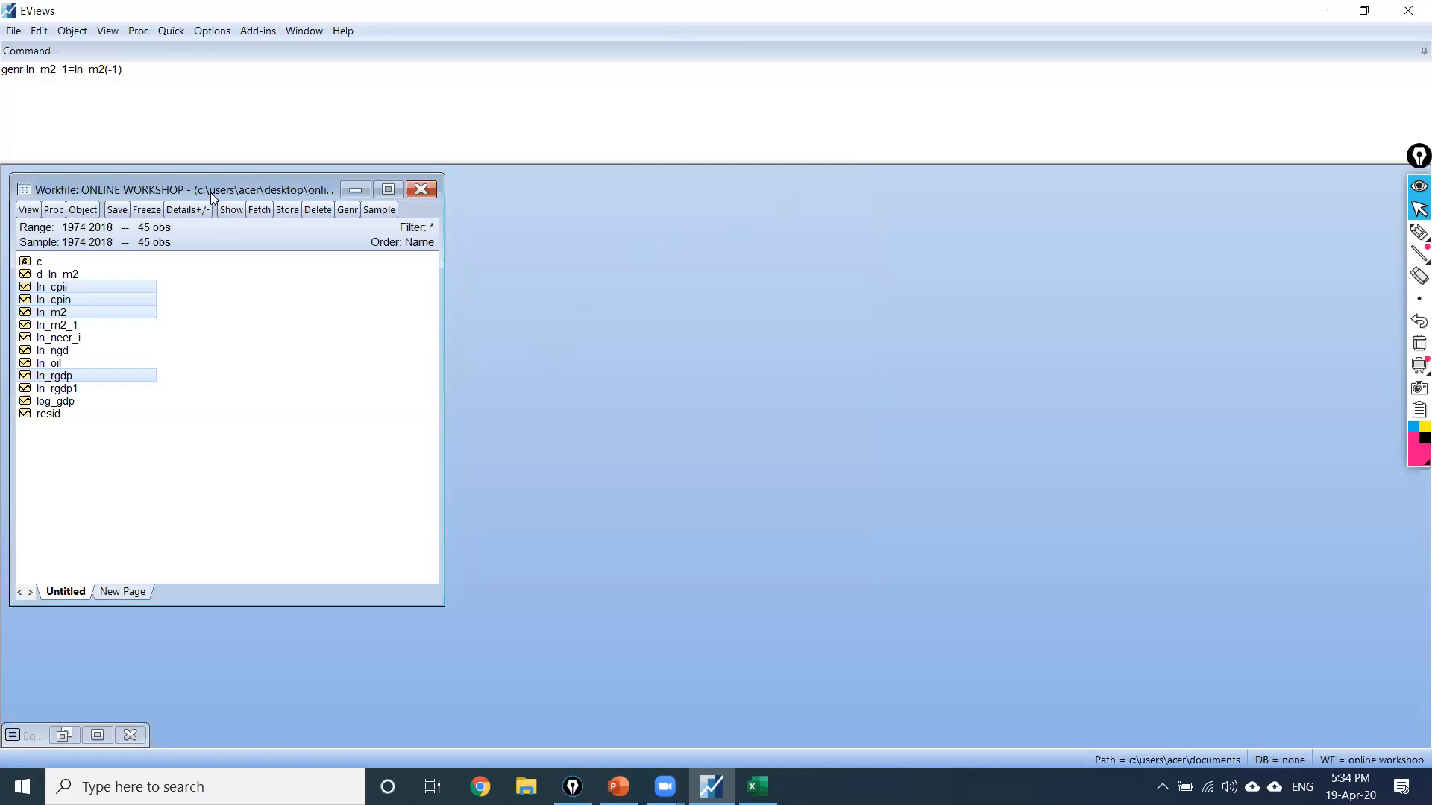
pyautogui.moveTo(210, 193); pyautogui.dragTo(292, 192)
pyautogui.click(270, 295)
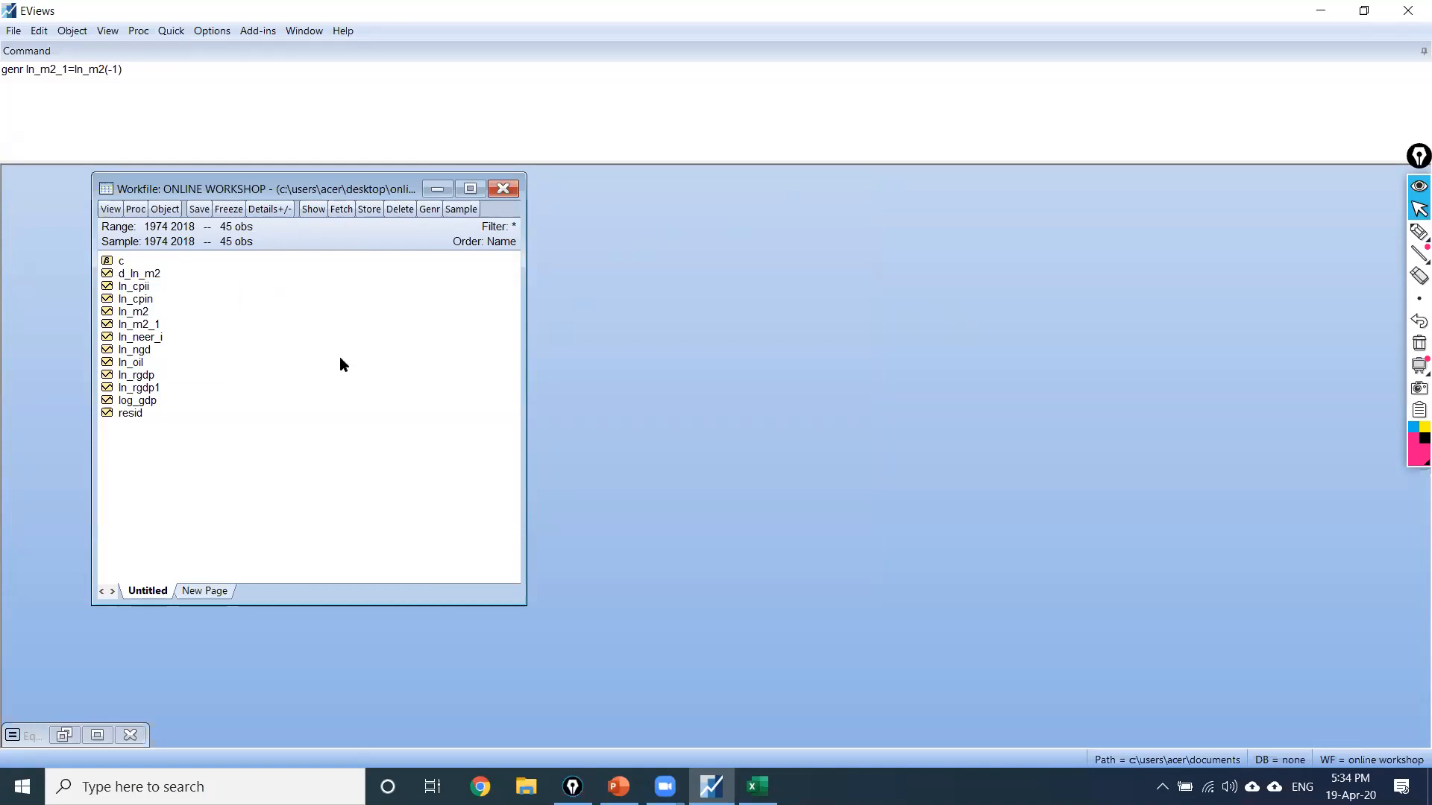
pyautogui.click(148, 299)
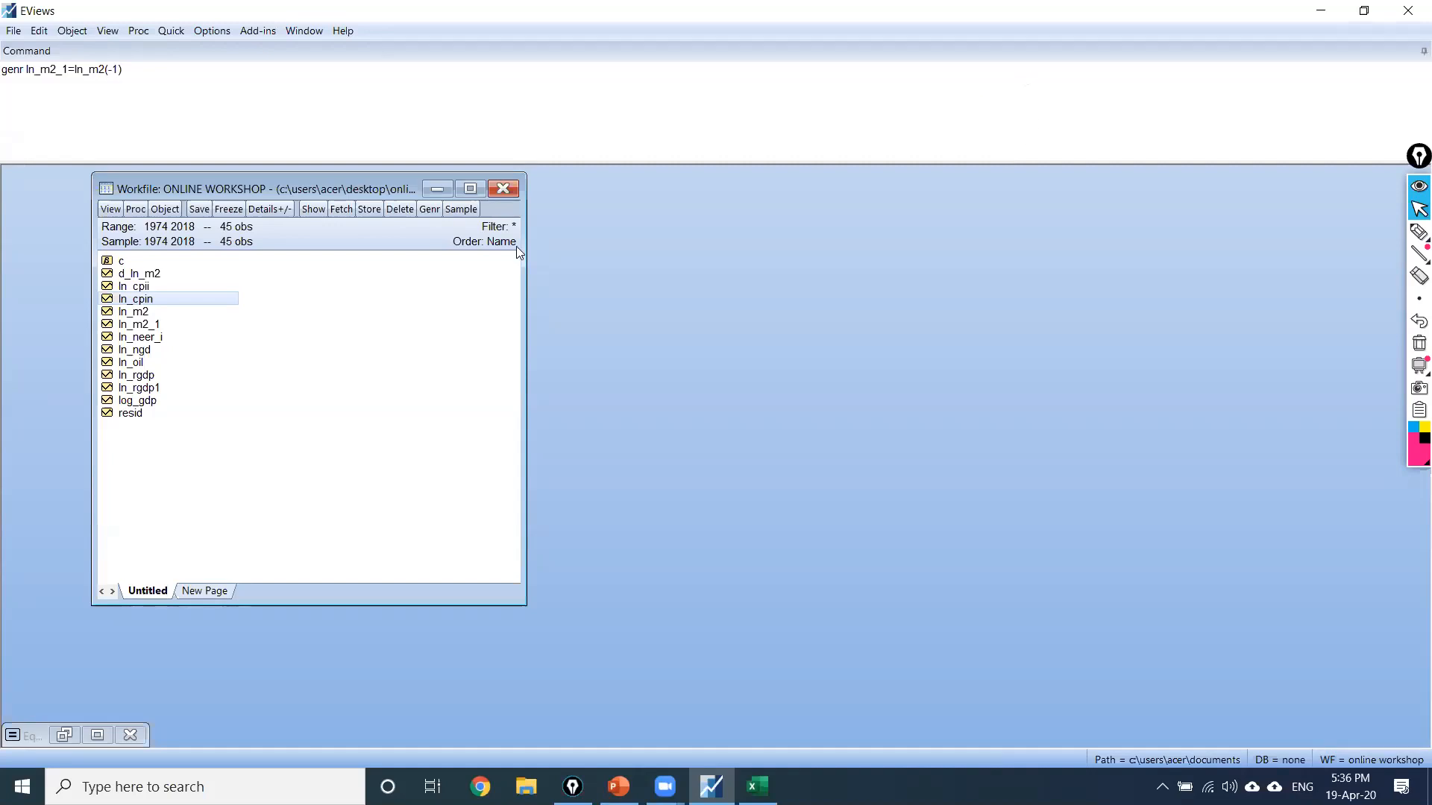
pyautogui.keyDown('ctrl'); pyautogui.click(142, 288); pyautogui.keyUp('ctrl')
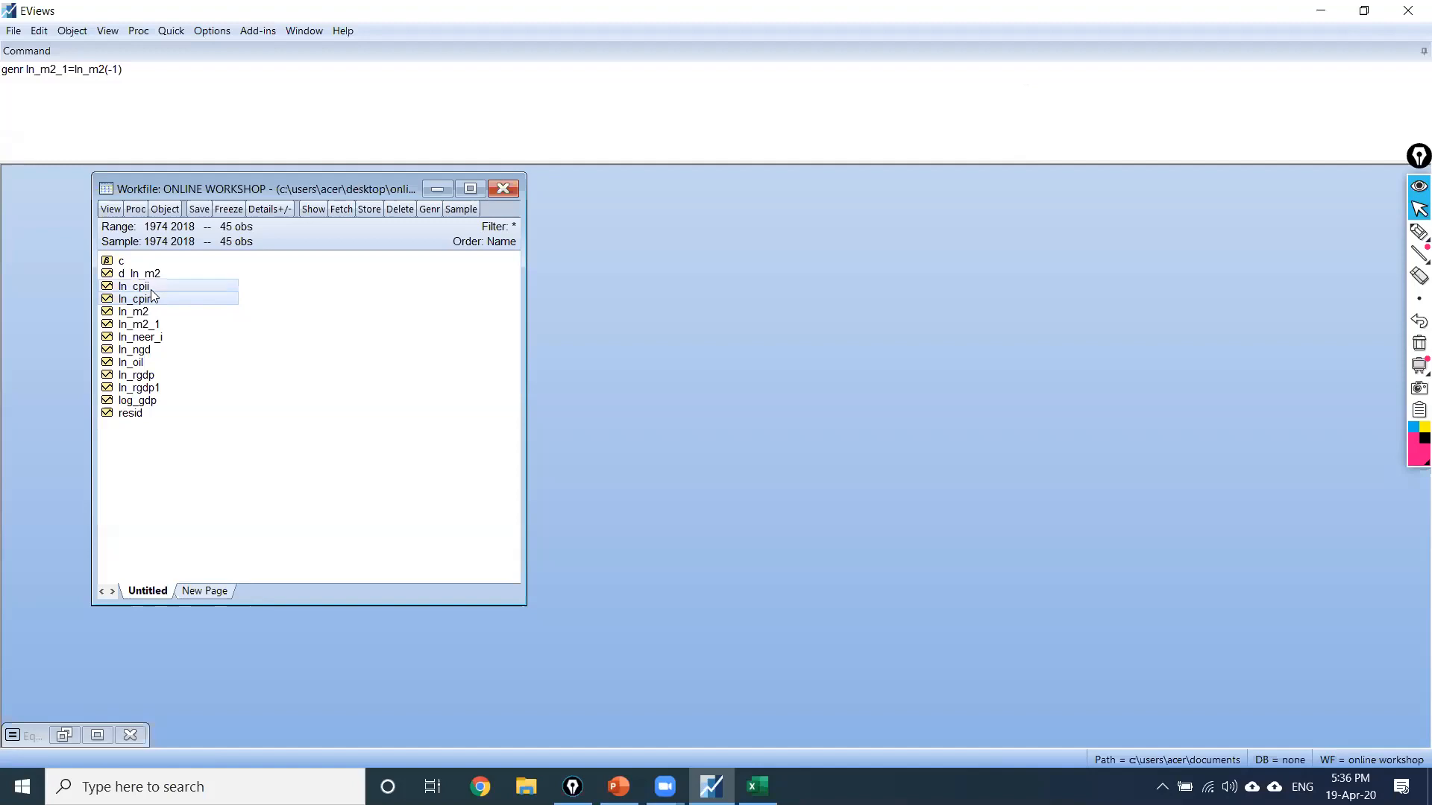
pyautogui.click(183, 323)
# Step: Estimate an unrestricted VAR of ln_cpin, ln_cpii, ln_m2 and ln_rgdp with lag interval 1 2 and exogenous c over 1974 2018
pyautogui.click(157, 299)
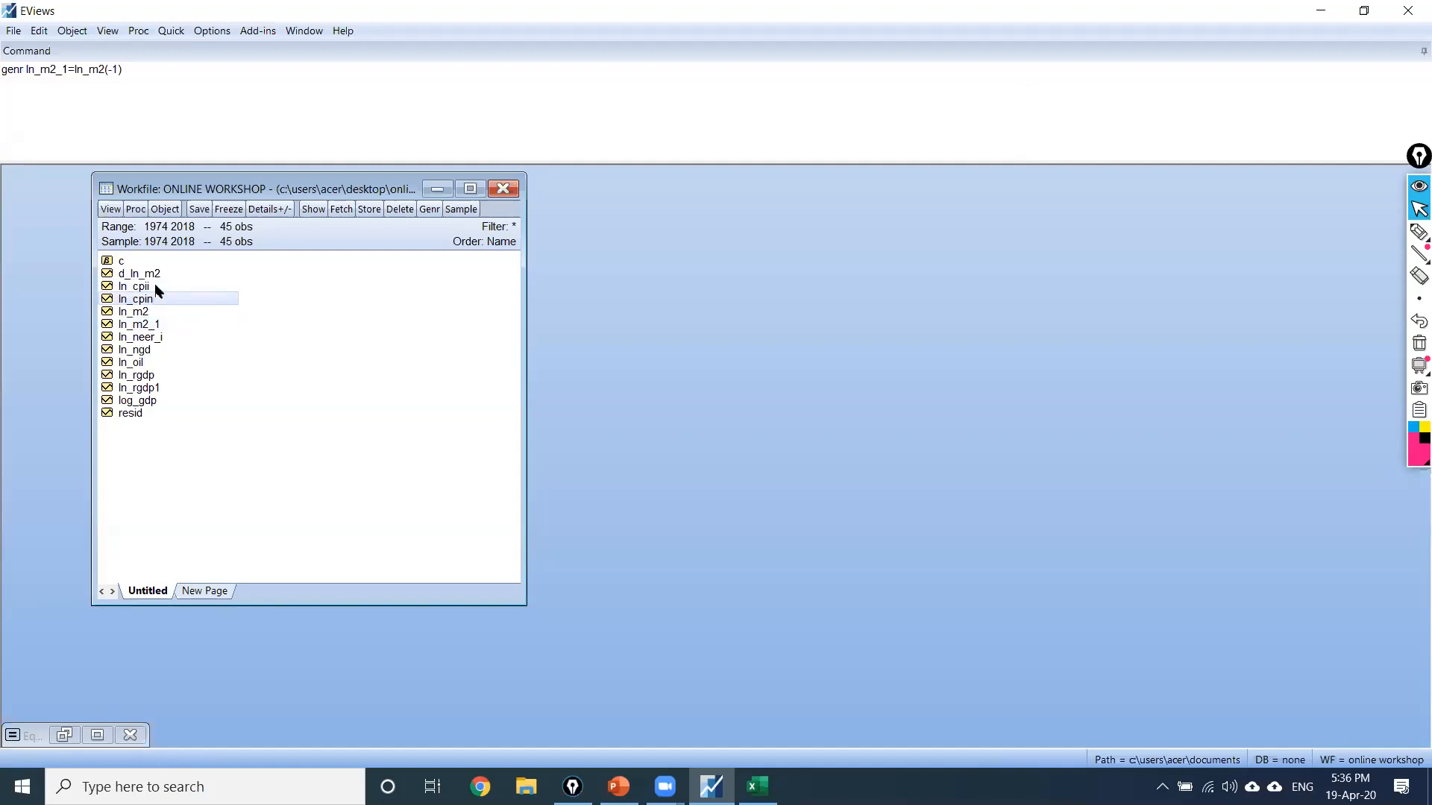
pyautogui.keyDown('ctrl'); pyautogui.click(152, 288); pyautogui.keyUp('ctrl')
pyautogui.keyDown('ctrl'); pyautogui.click(149, 311); pyautogui.keyUp('ctrl')
pyautogui.keyDown('ctrl'); pyautogui.click(146, 376); pyautogui.keyUp('ctrl')
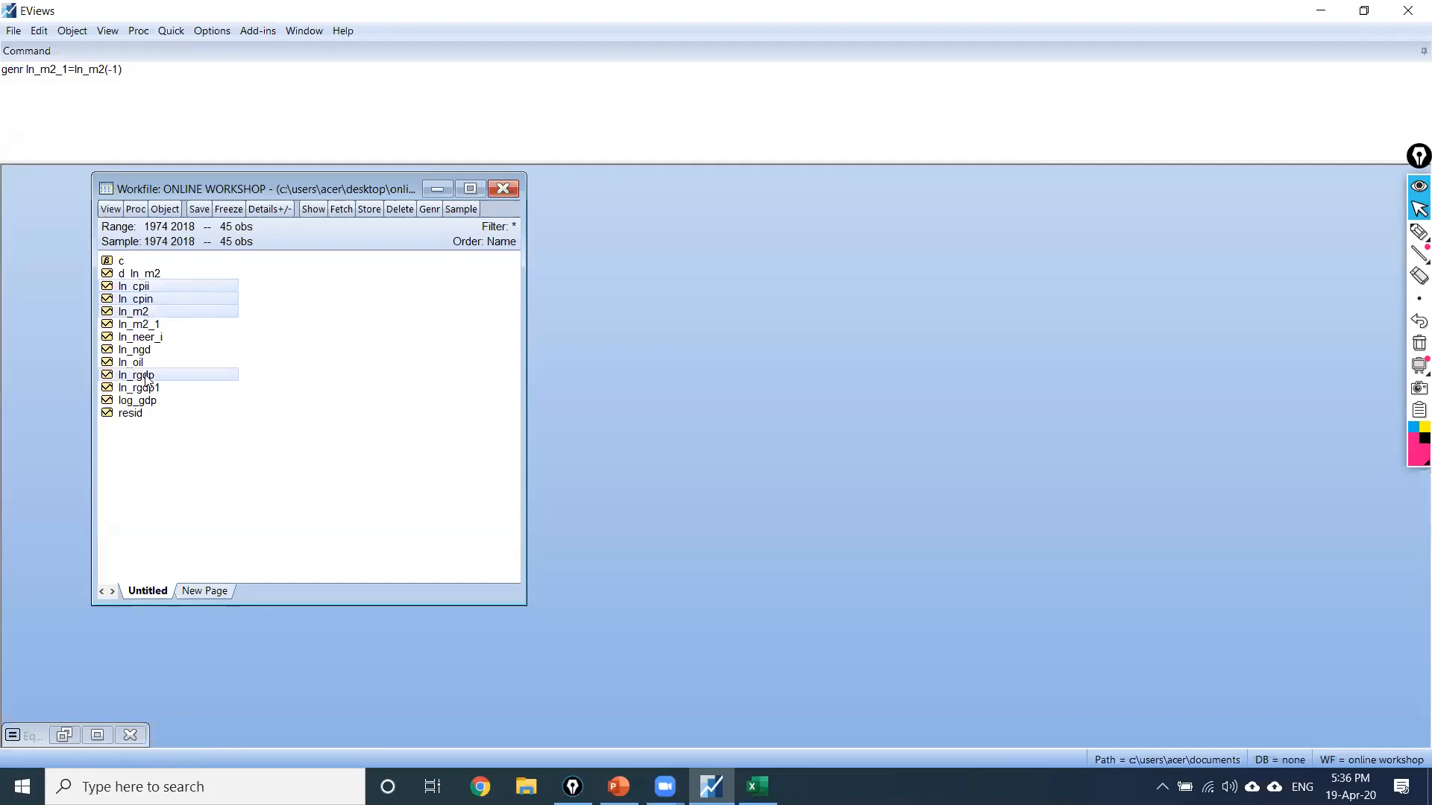
pyautogui.rightClick(145, 376)
pyautogui.moveTo(226, 382)
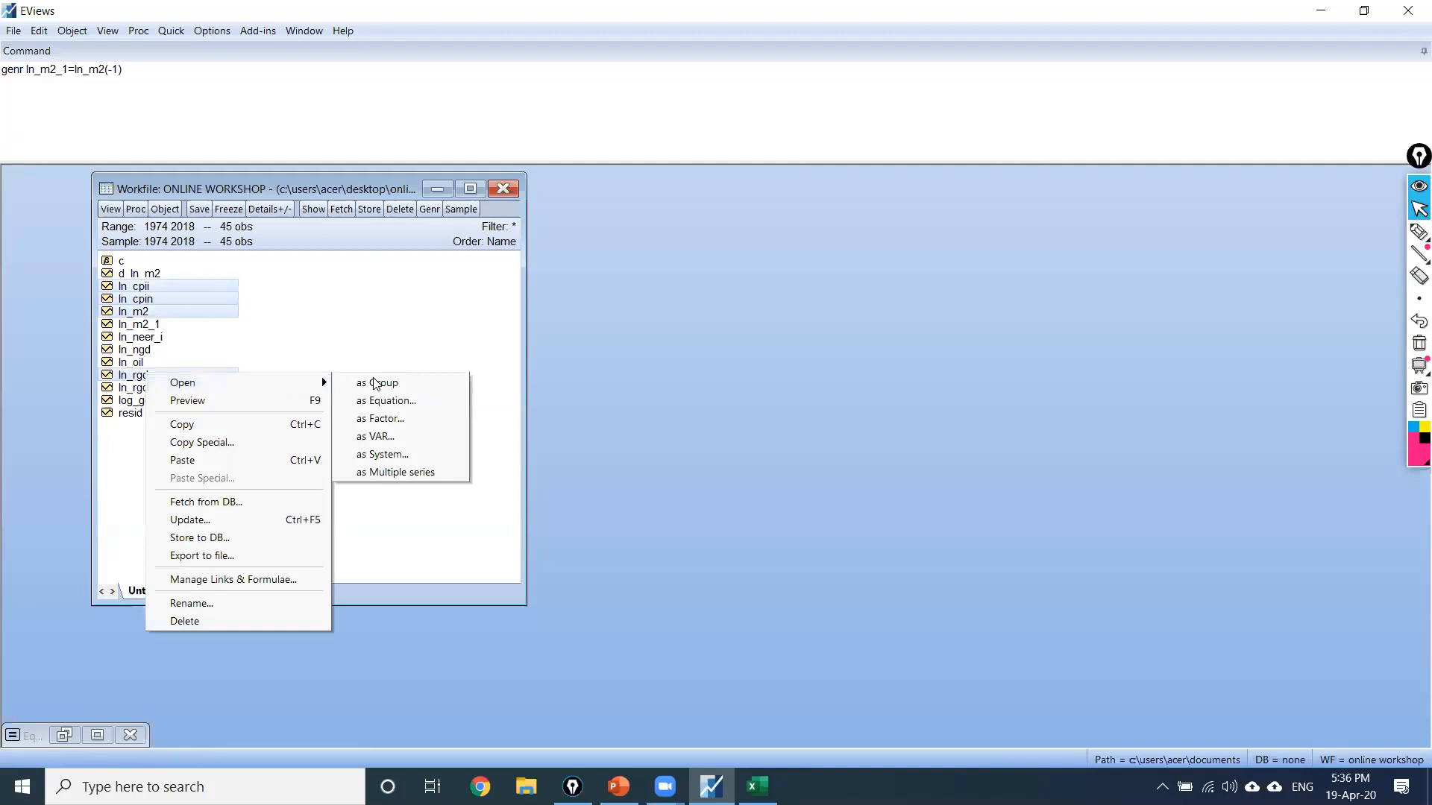
pyautogui.click(420, 436)
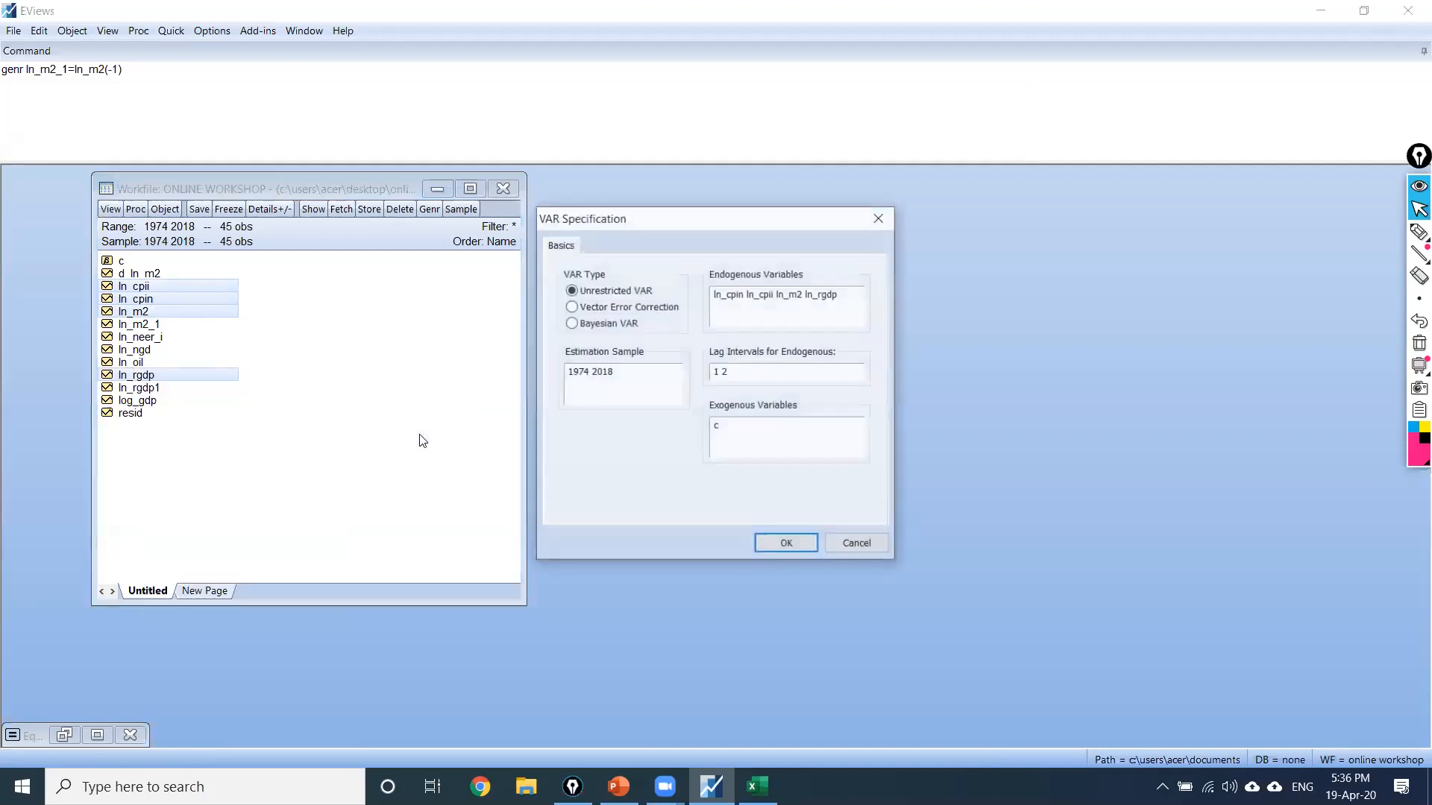
pyautogui.click(785, 544)
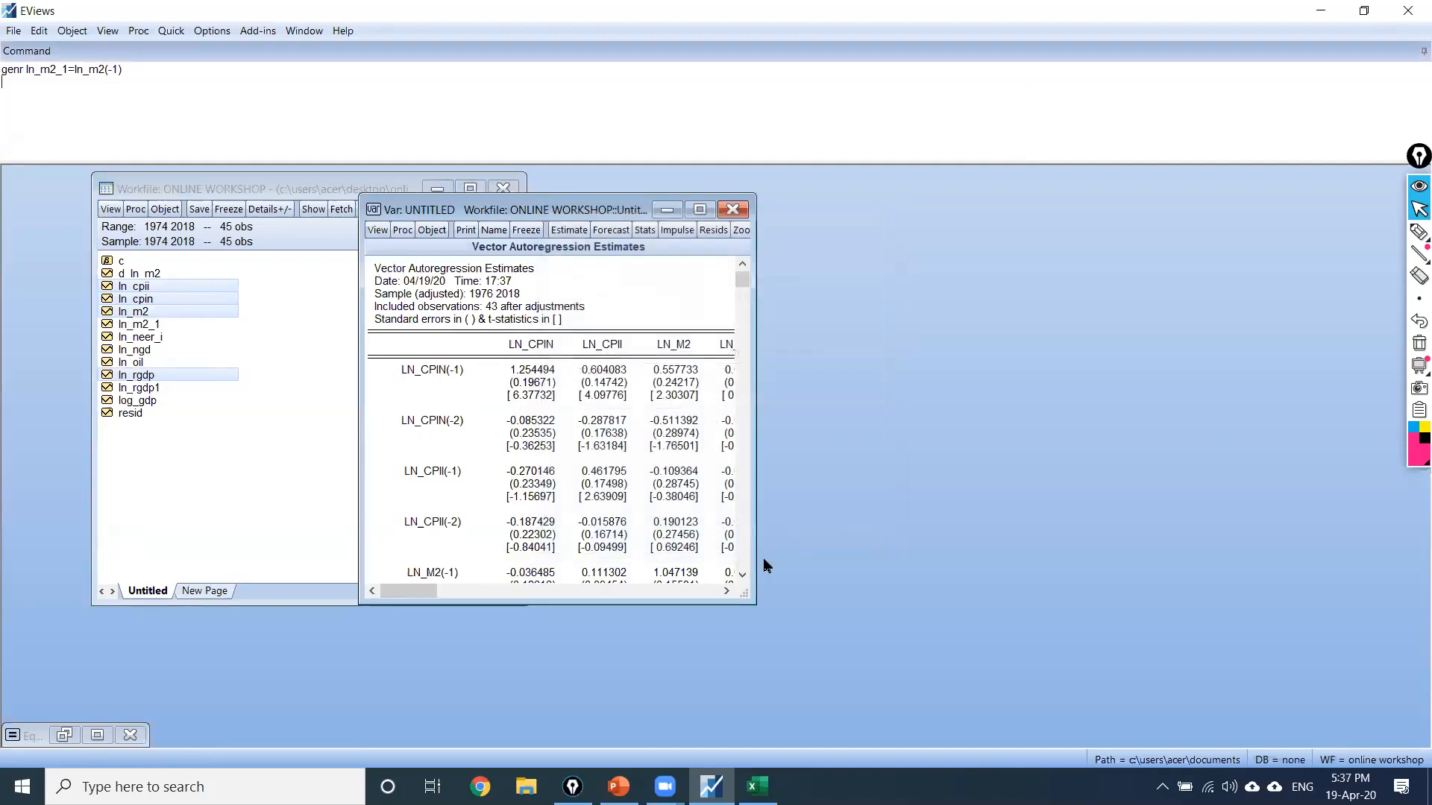
# Step: Run the VAR's lag length criteria with 5 lags and enlarge the window to fit all criteria columns
pyautogui.click(378, 231)
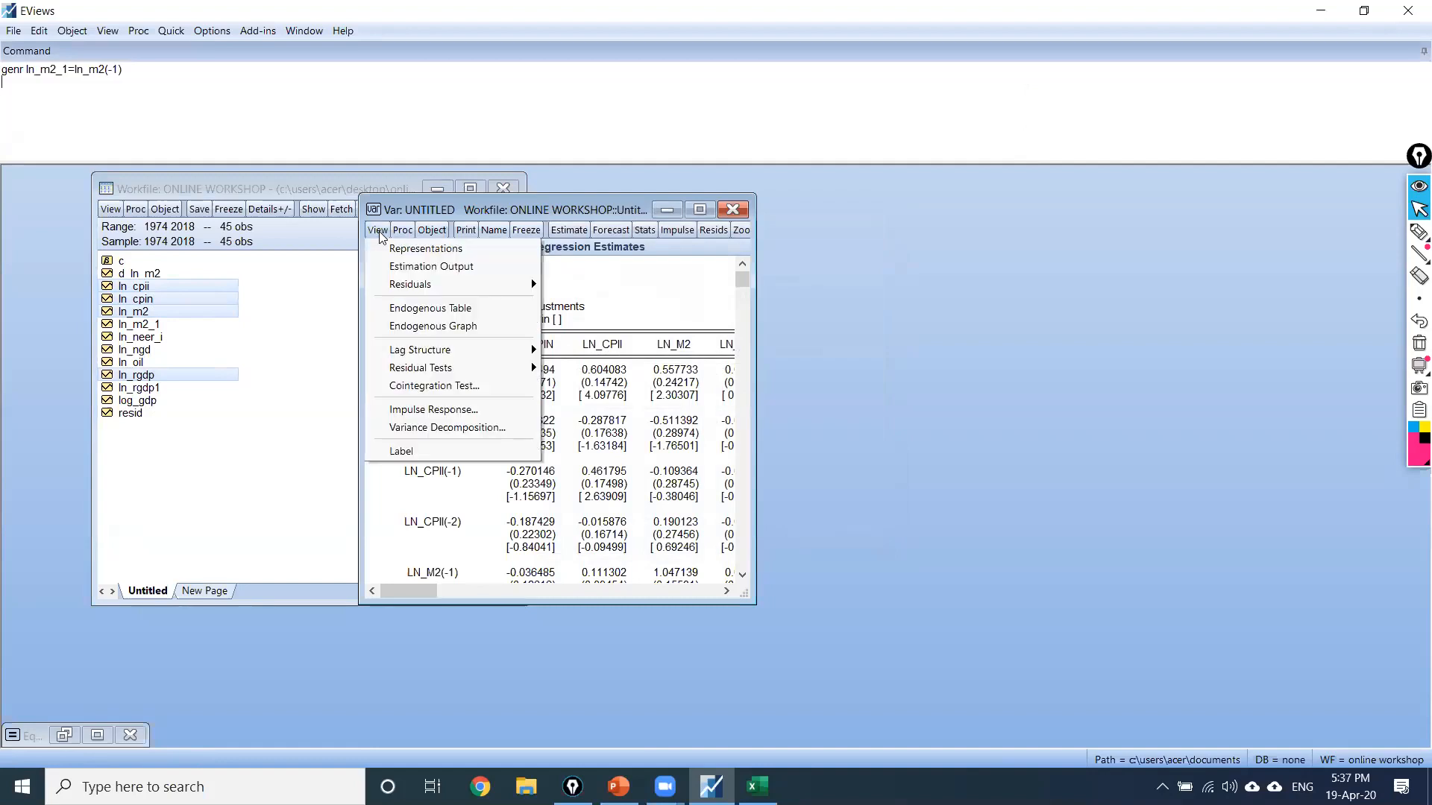
pyautogui.moveTo(416, 356)
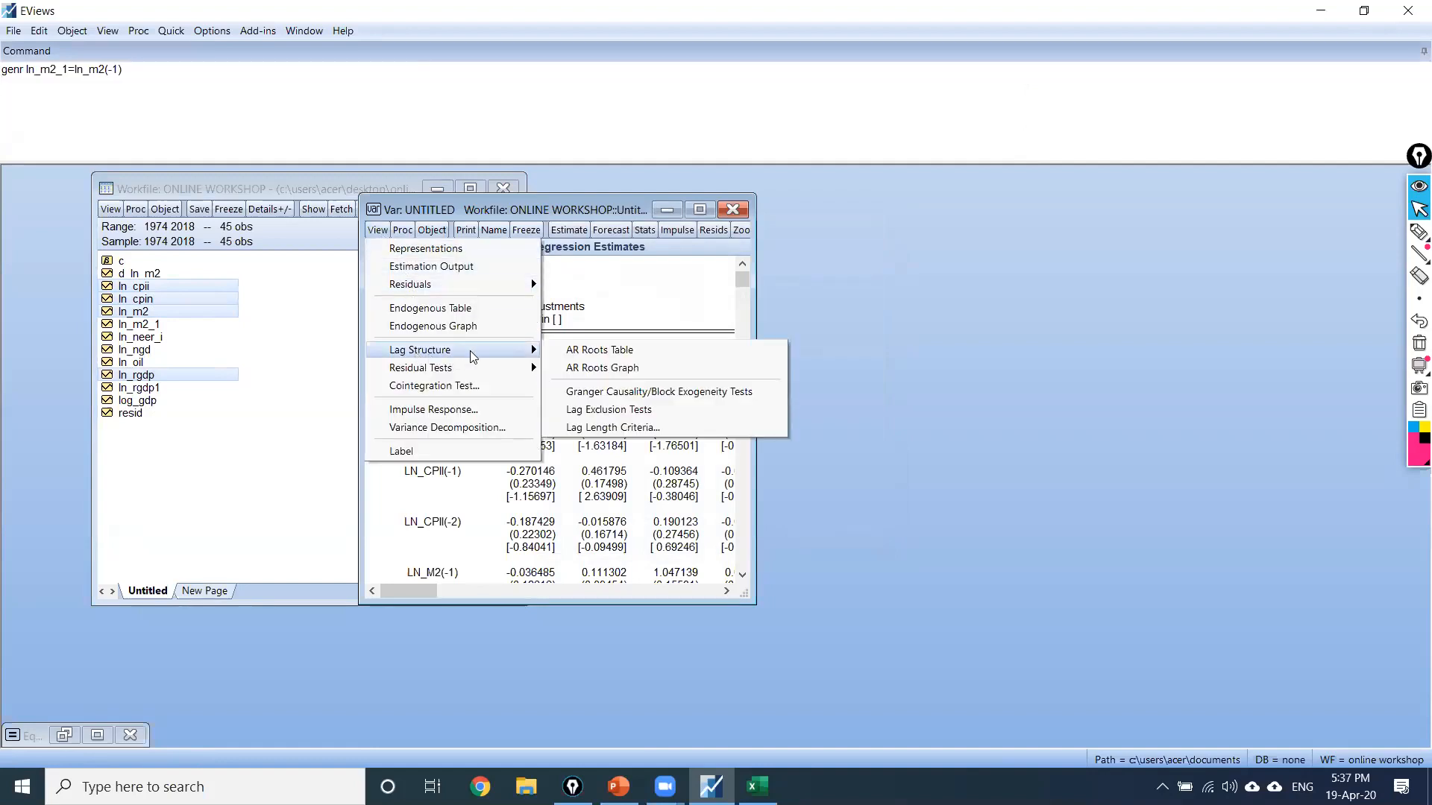
pyautogui.click(611, 430)
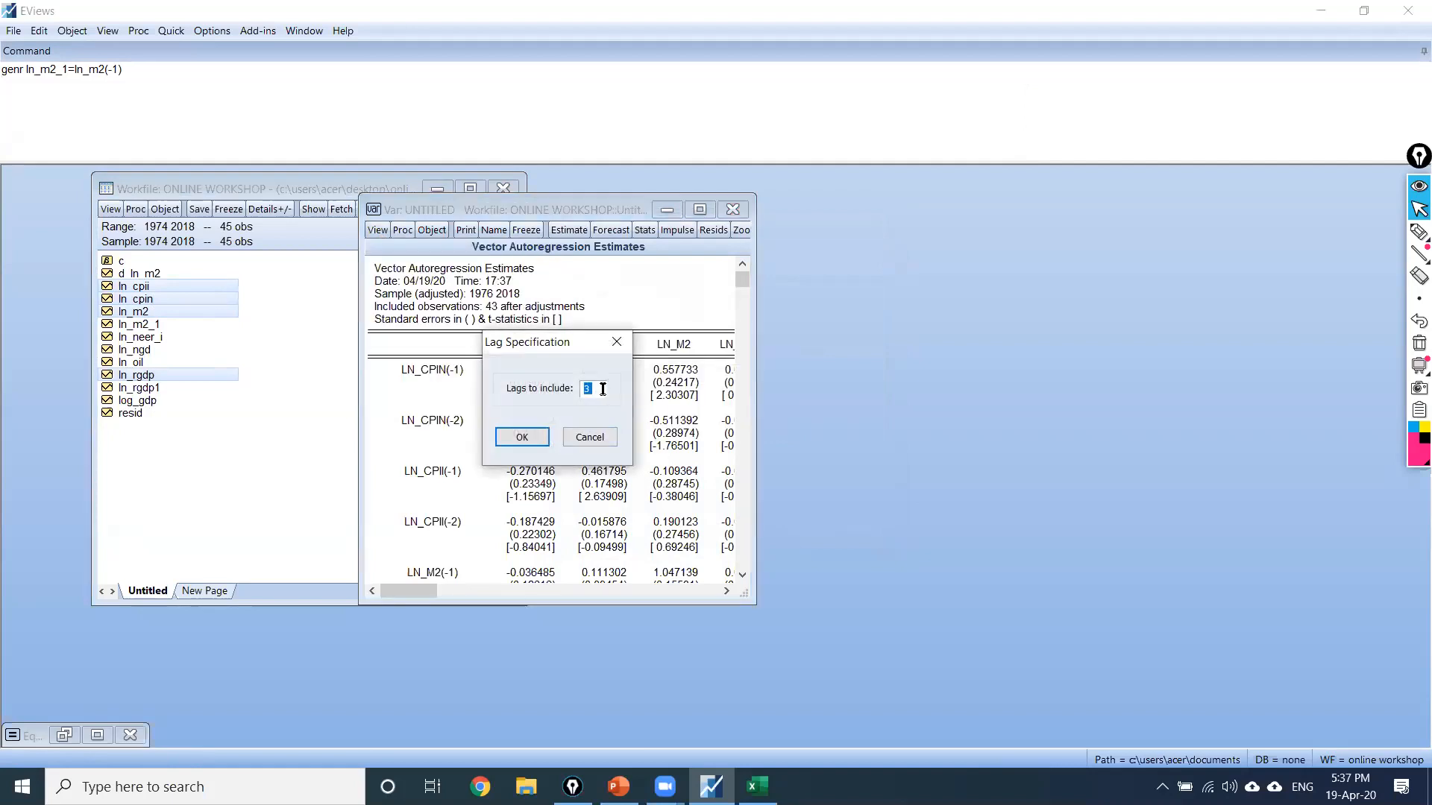
pyautogui.write('5')
pyautogui.click(522, 437)
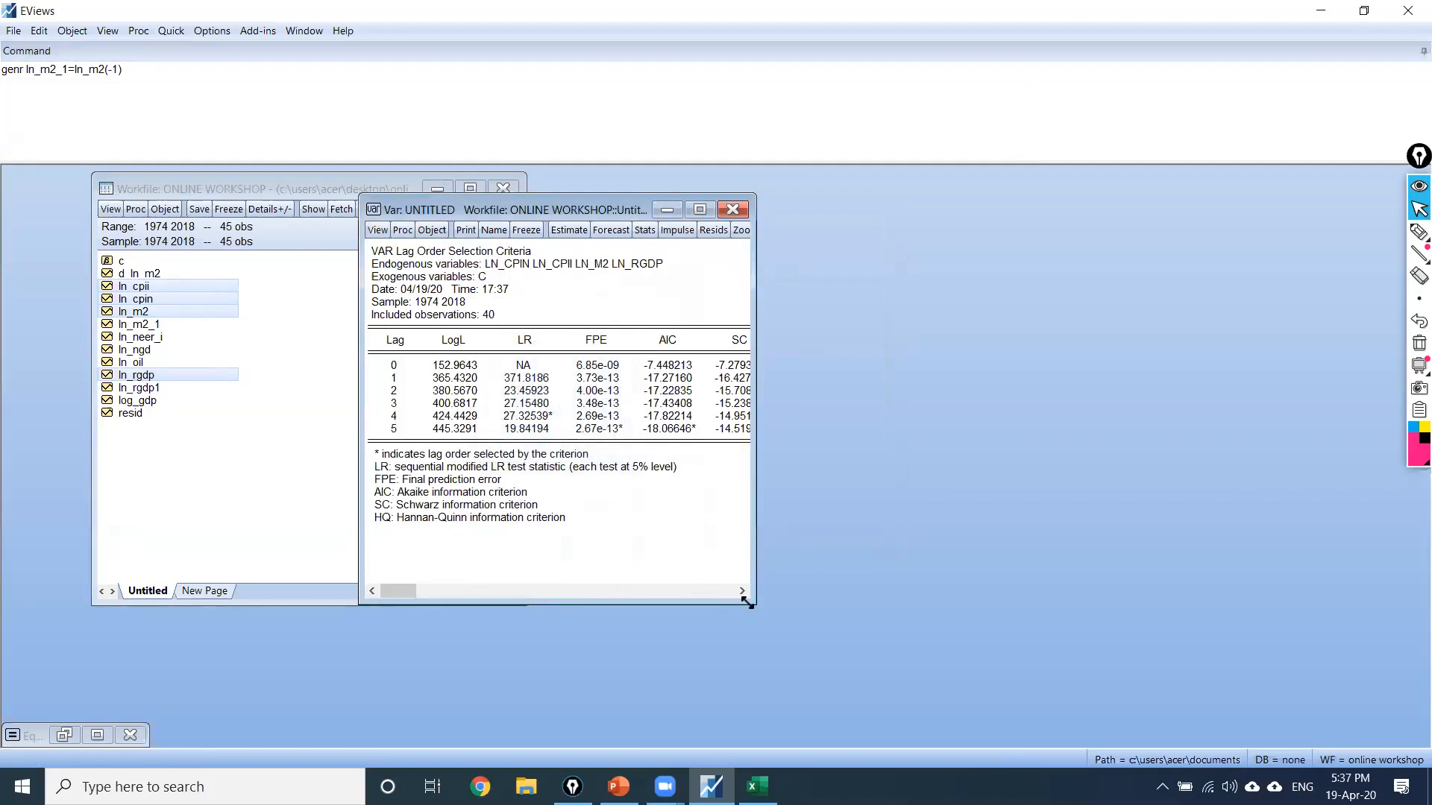
pyautogui.moveTo(746, 603); pyautogui.dragTo(997, 640)
# Step: With the pen, circle the lag 5 AIC value, lag number 5 and the lag 1 row, and tick the starred AIC and SC values
pyautogui.click(1416, 234)
pyautogui.click(1349, 232)
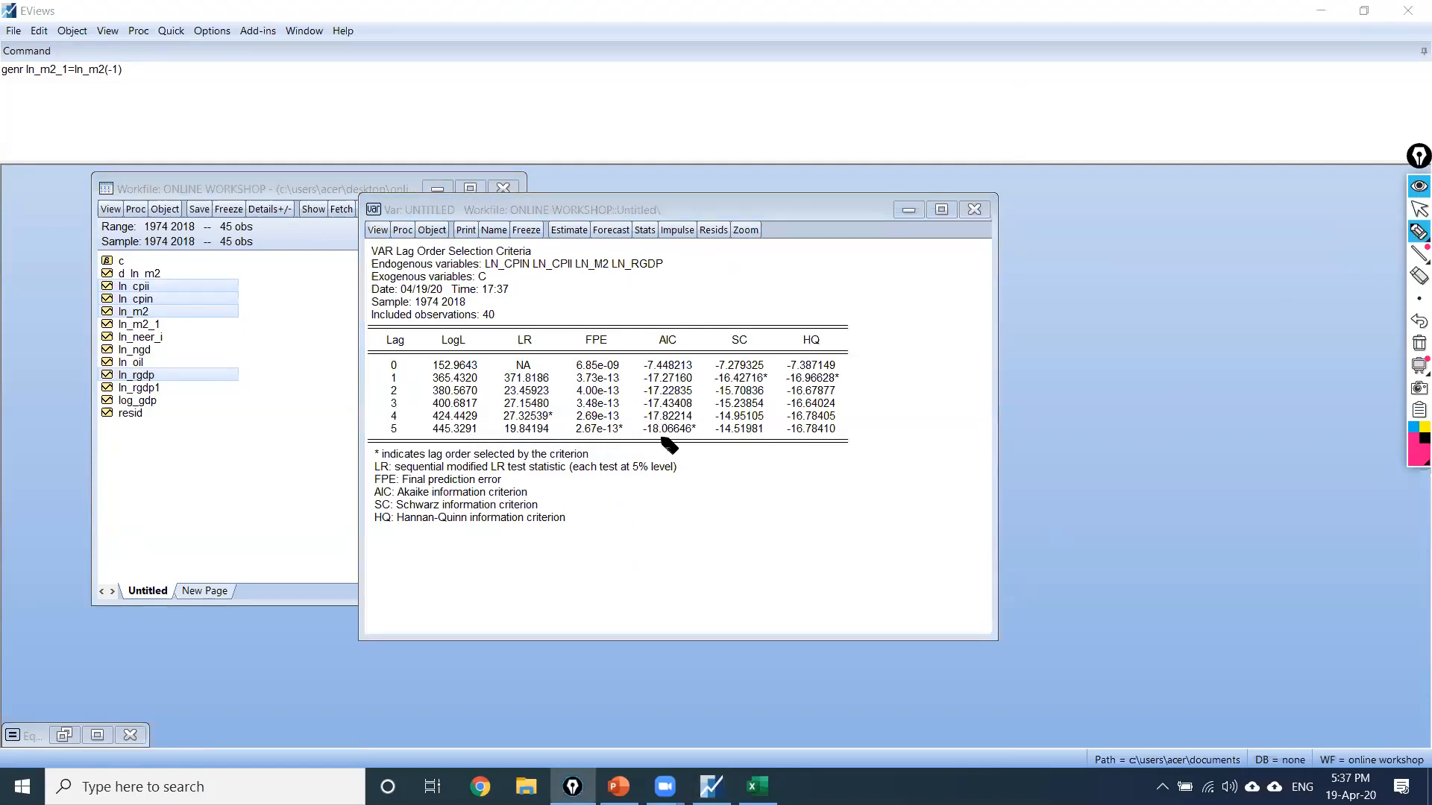
pyautogui.moveTo(654, 446)
pyautogui.mouseDown()
pyautogui.moveTo(717, 437)
pyautogui.moveTo(649, 443)
pyautogui.mouseUp()
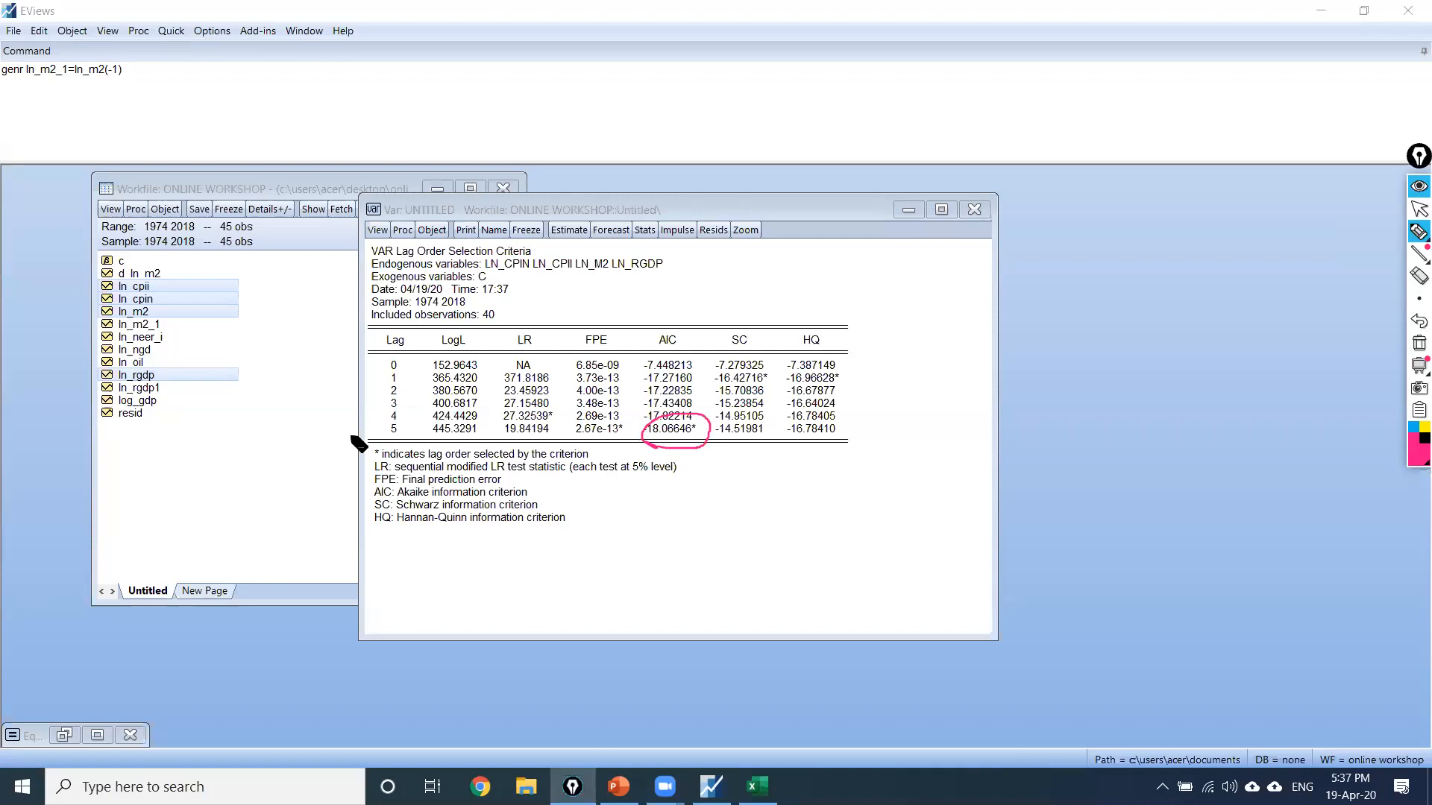
pyautogui.moveTo(416, 421); pyautogui.dragTo(401, 451)
pyautogui.moveTo(716, 389)
pyautogui.mouseDown()
pyautogui.moveTo(850, 377)
pyautogui.moveTo(407, 374)
pyautogui.moveTo(448, 395)
pyautogui.moveTo(739, 396)
pyautogui.mouseUp()
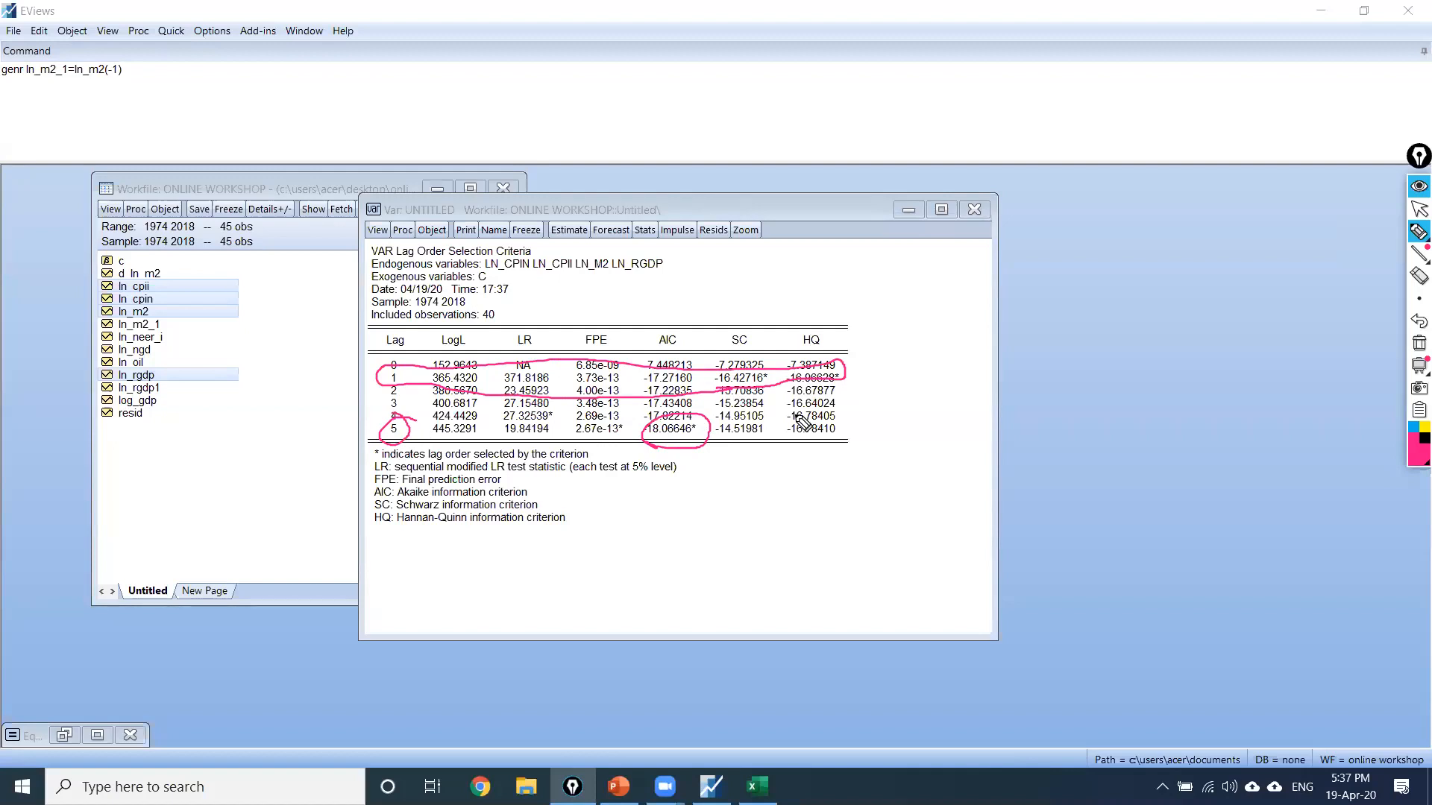
pyautogui.moveTo(679, 452); pyautogui.dragTo(729, 442)
pyautogui.moveTo(743, 394); pyautogui.dragTo(764, 391)
# Step: Erase the pen marks and close the VAR window, deleting the untitled VAR
pyautogui.moveTo(1415, 238)
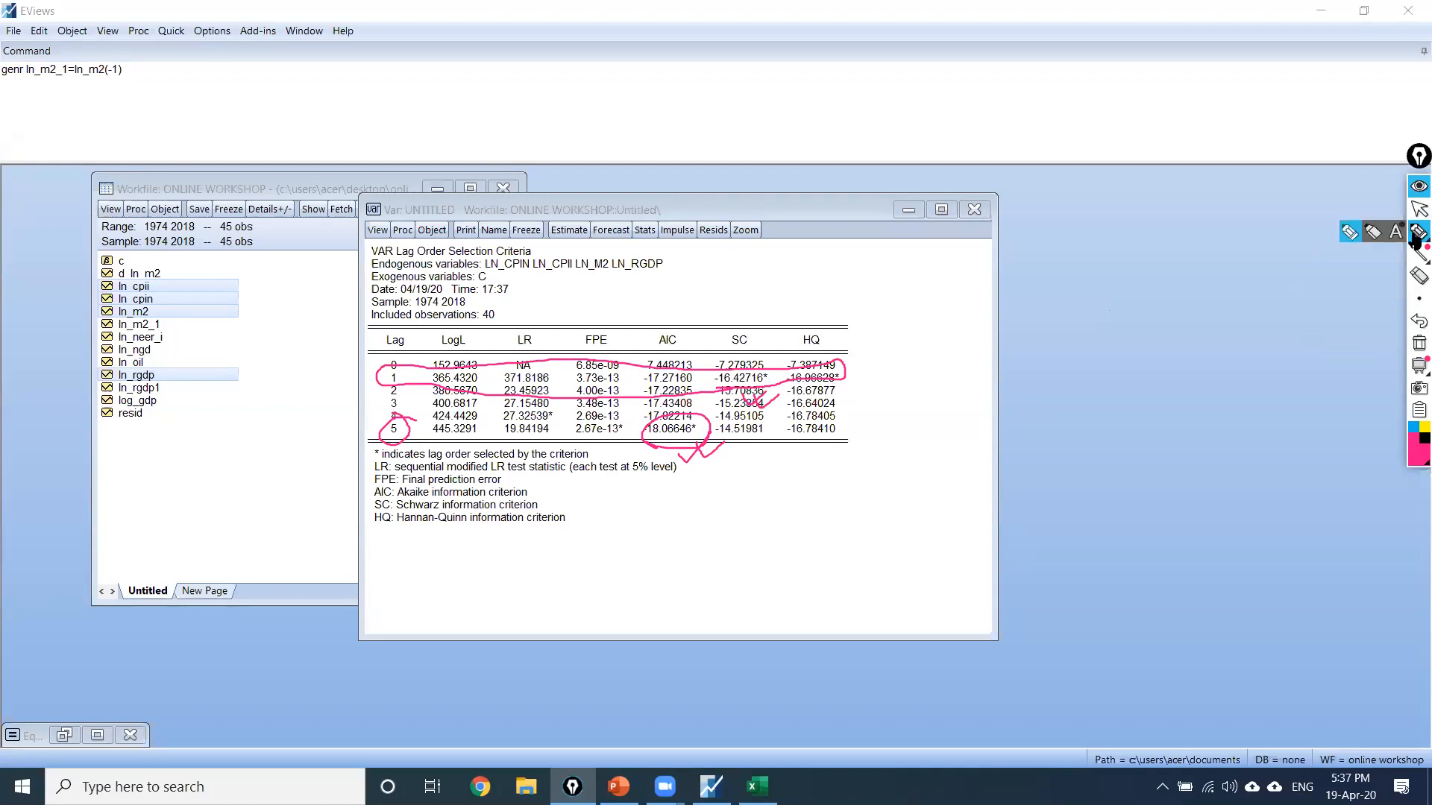
pyautogui.click(1415, 237)
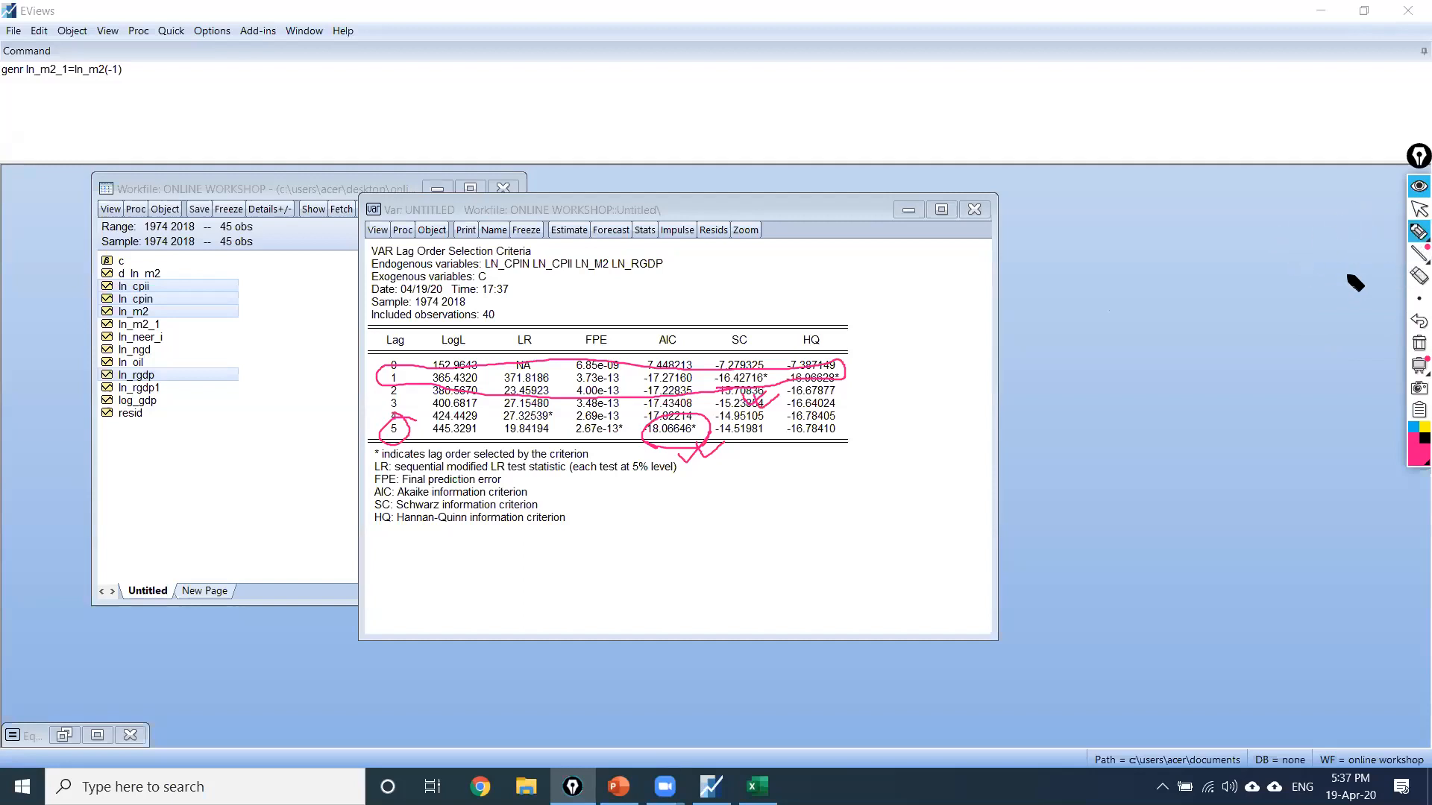
pyautogui.moveTo(1411, 238)
pyautogui.click(1418, 209)
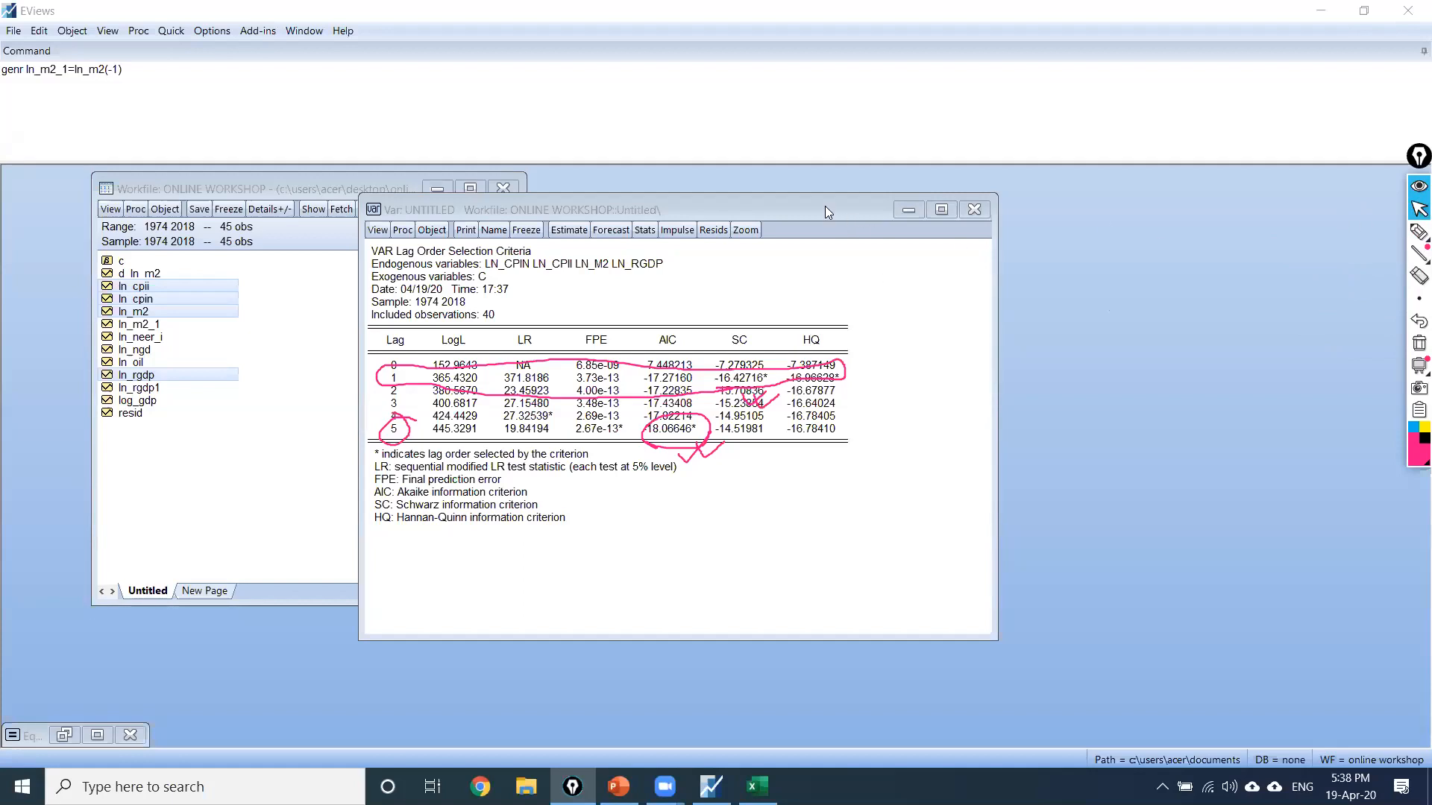
pyautogui.click(1418, 343)
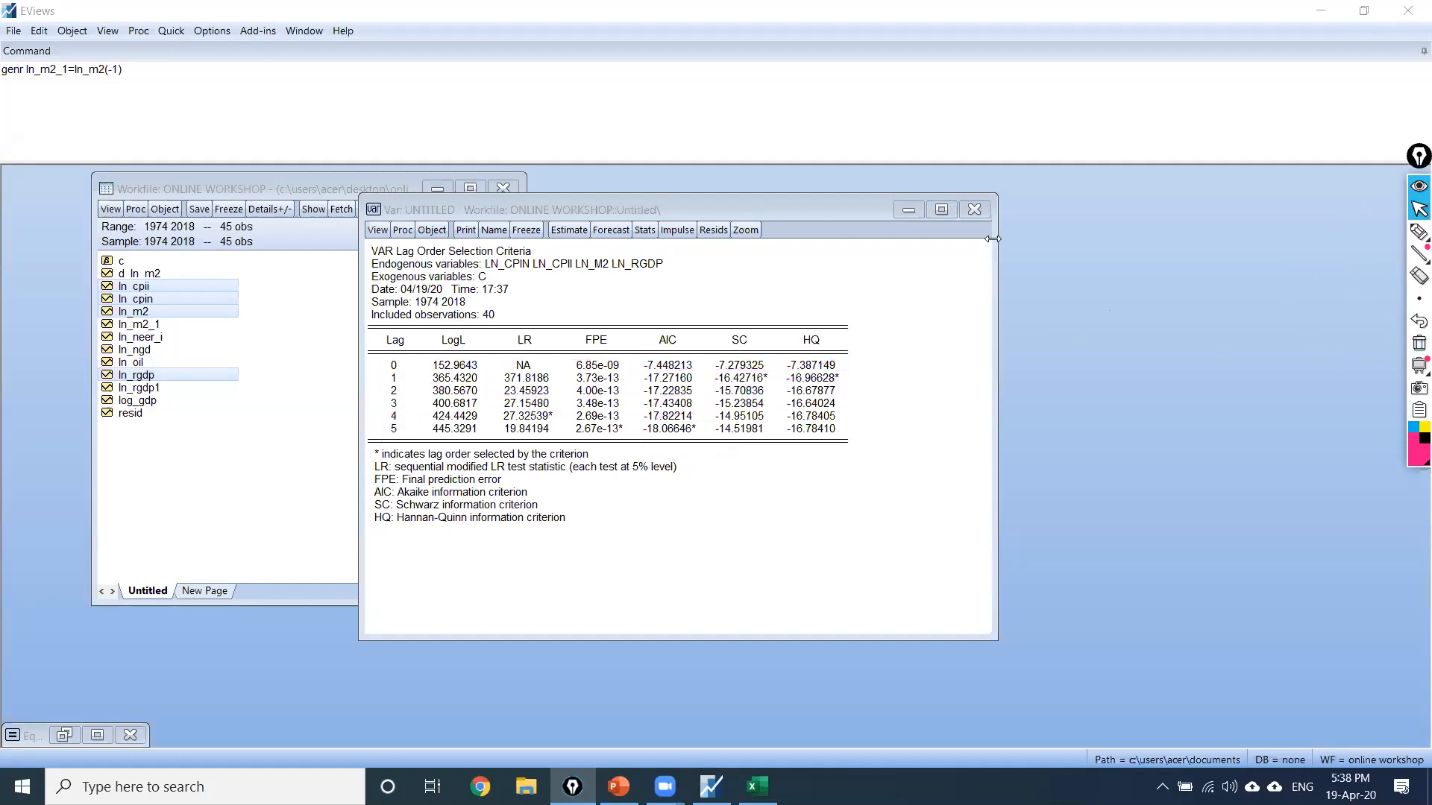
pyautogui.click(976, 210)
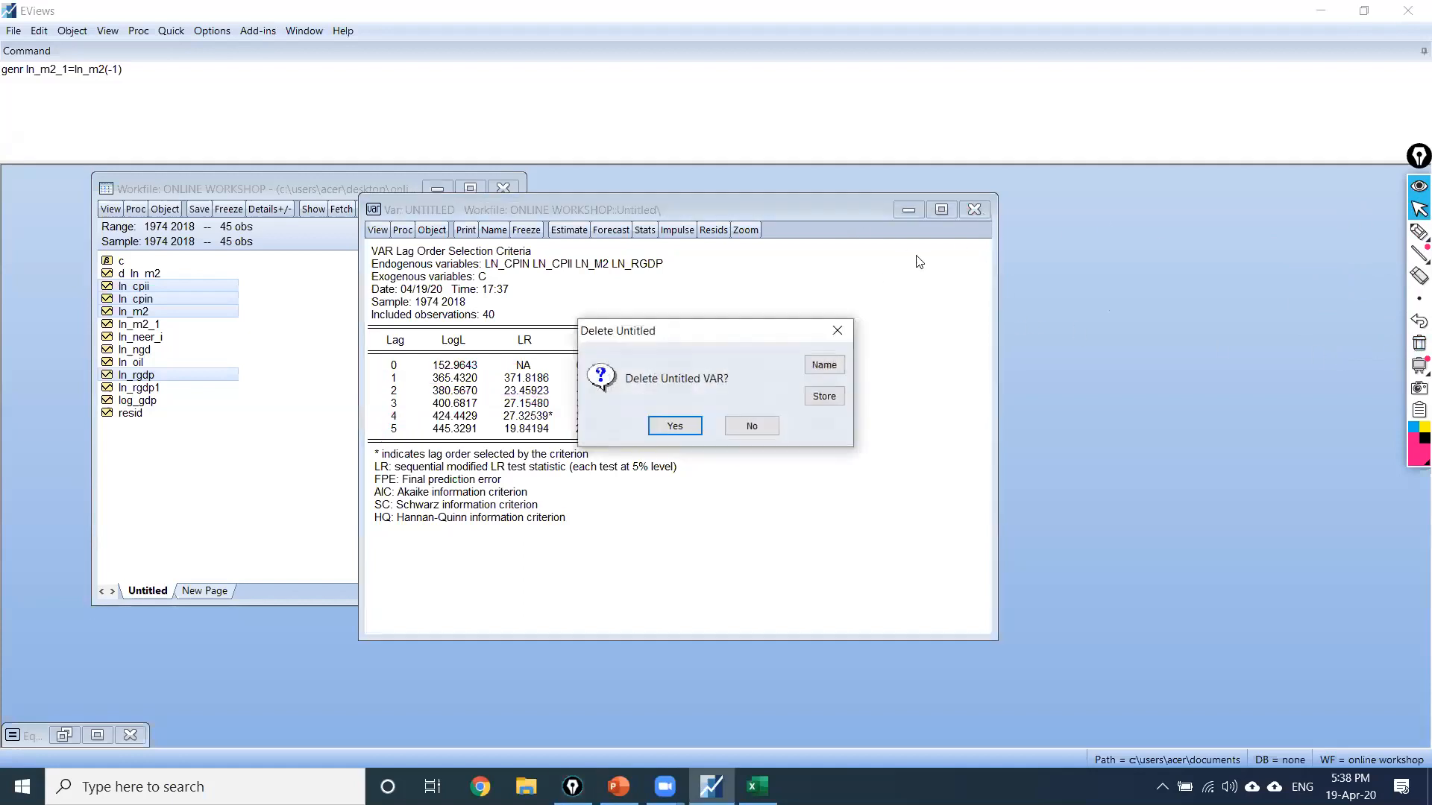
pyautogui.click(737, 426)
pyautogui.click(974, 209)
pyautogui.click(684, 425)
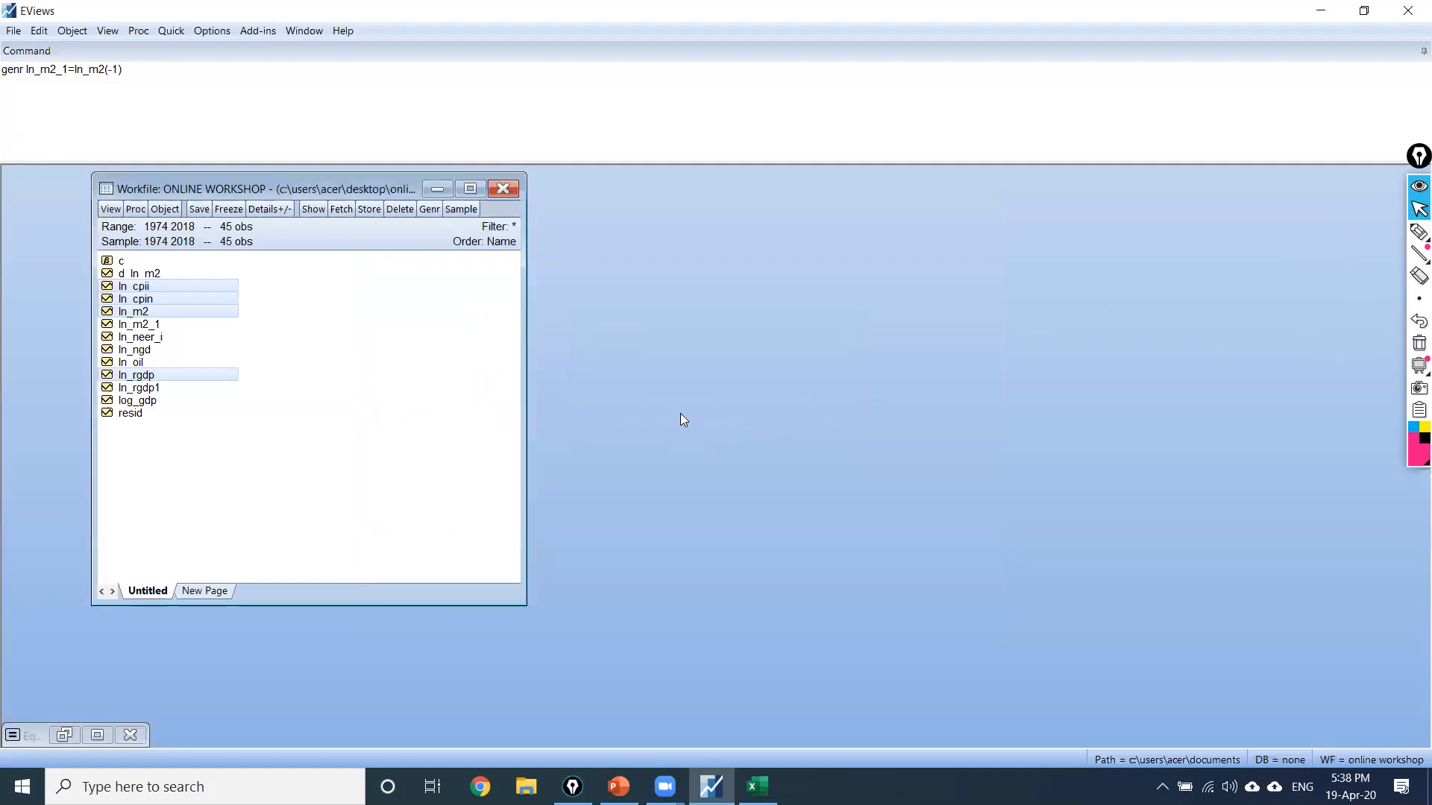